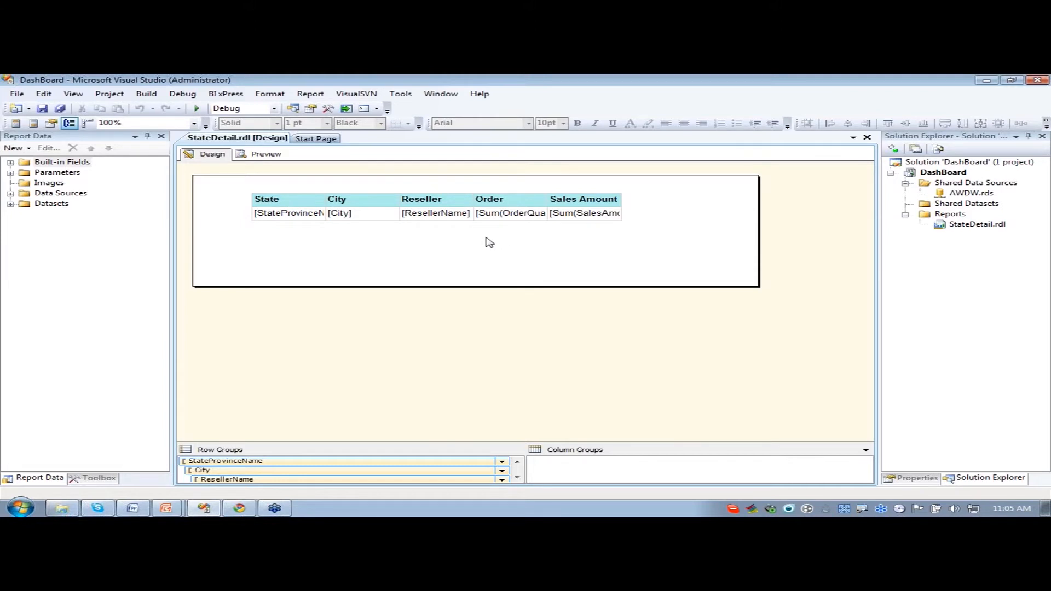
- Preview the StateDetail report with the State parameter set to Indiana, and return to its design view
left_click(264, 157)
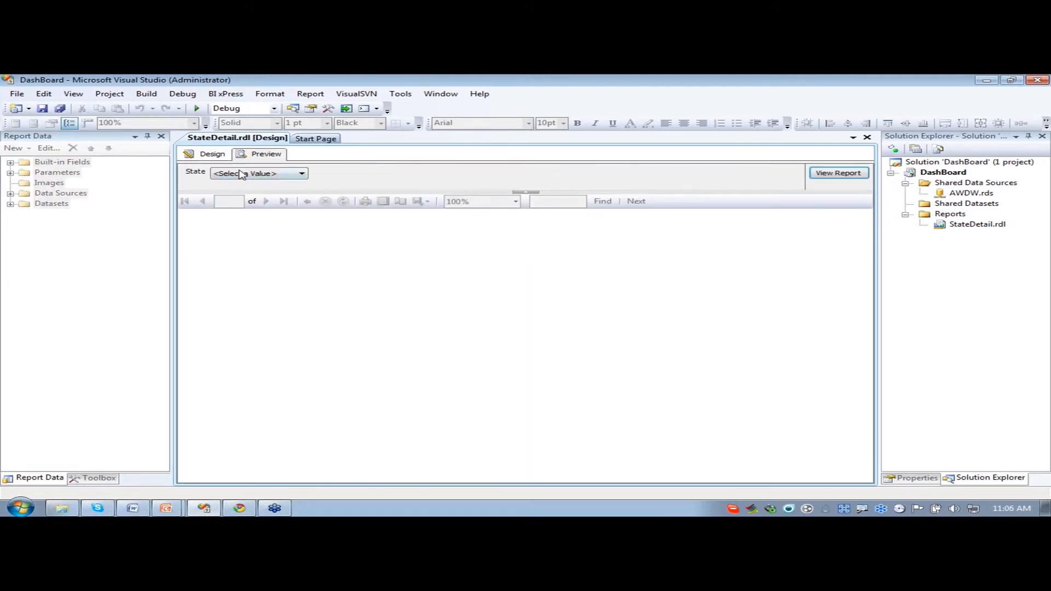
left_click(256, 174)
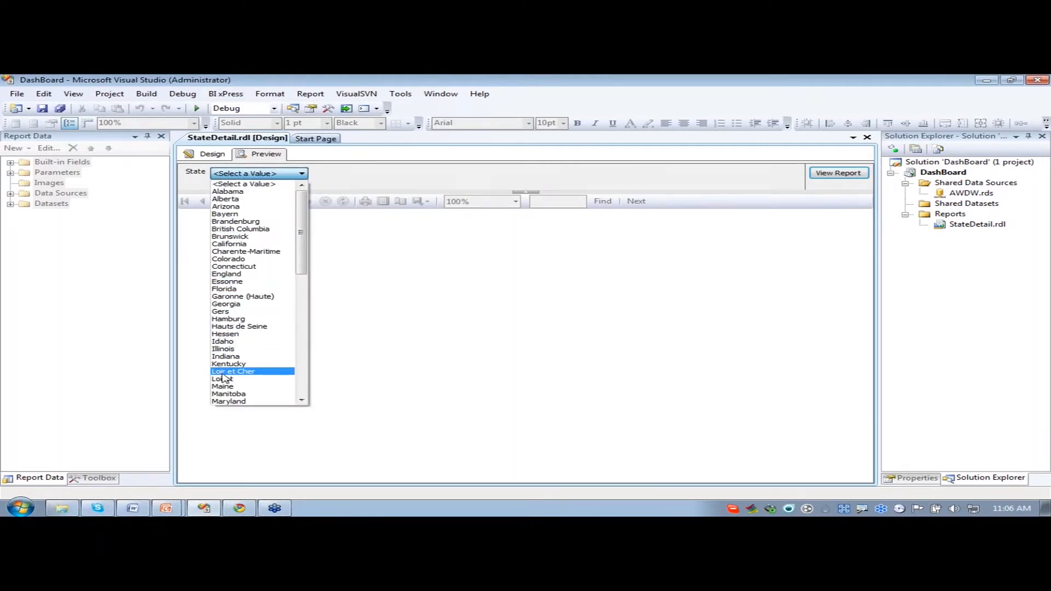
left_click(228, 357)
left_click(821, 174)
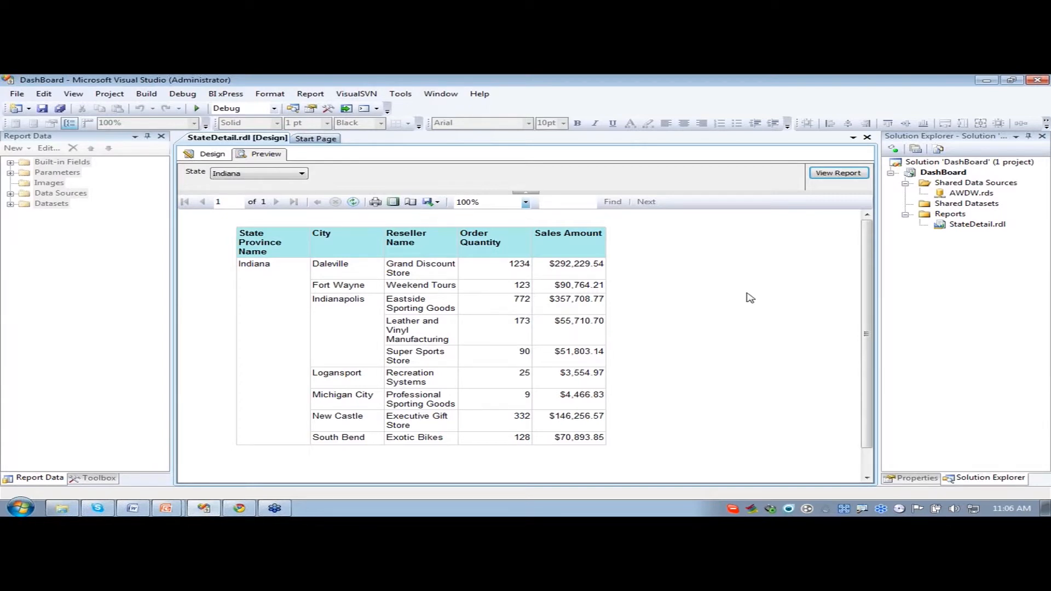
left_click(203, 155)
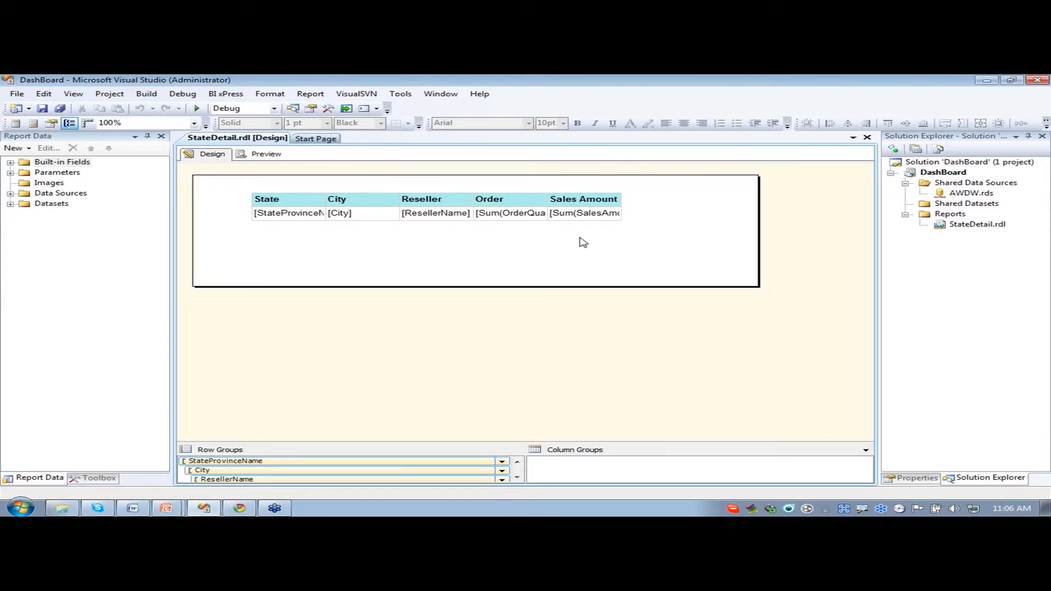
- Add a new empty report named Dashboard.rdl to the project's Reports folder
right_click(943, 214)
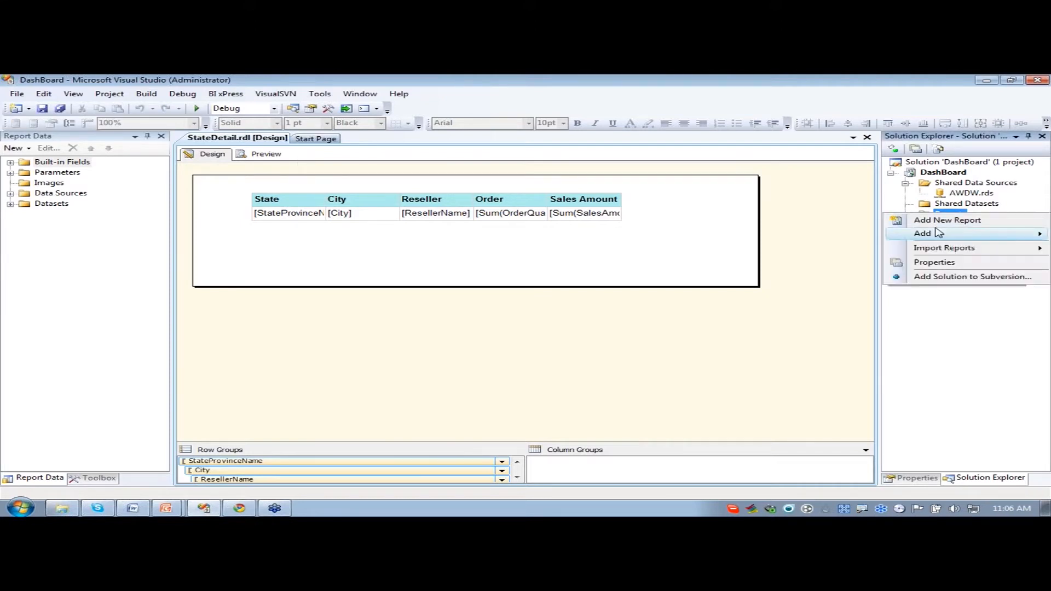
mouse_move(931, 233)
left_click(855, 238)
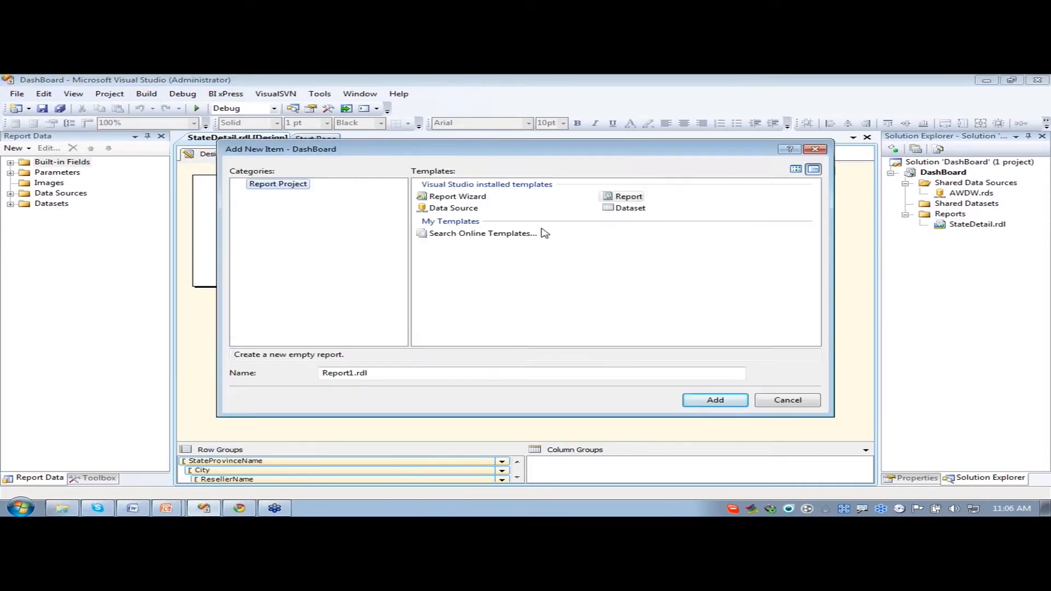
left_click(353, 376)
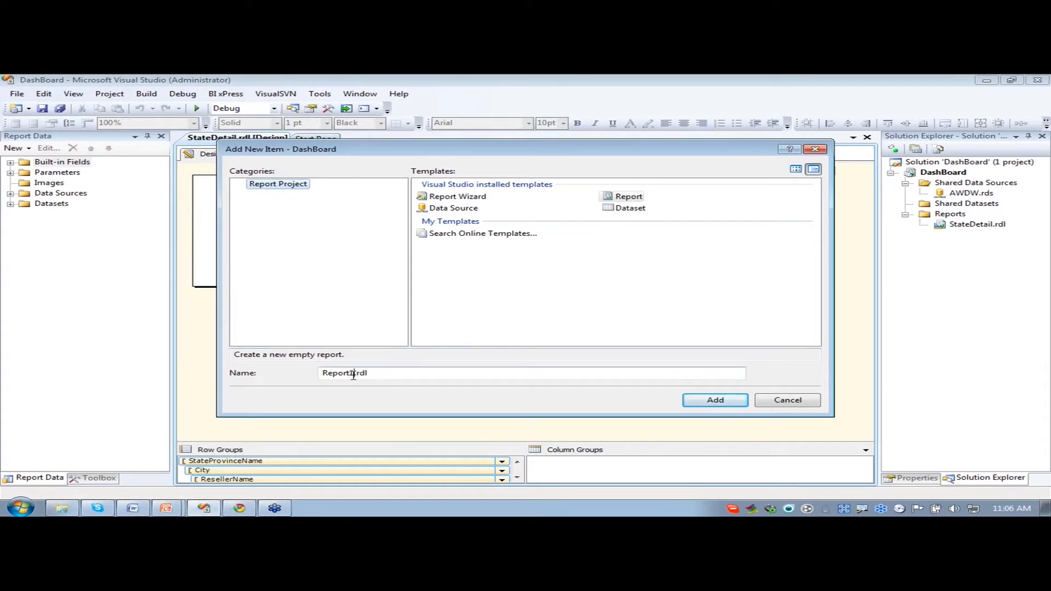
double_click(354, 376)
type("Dashboard")
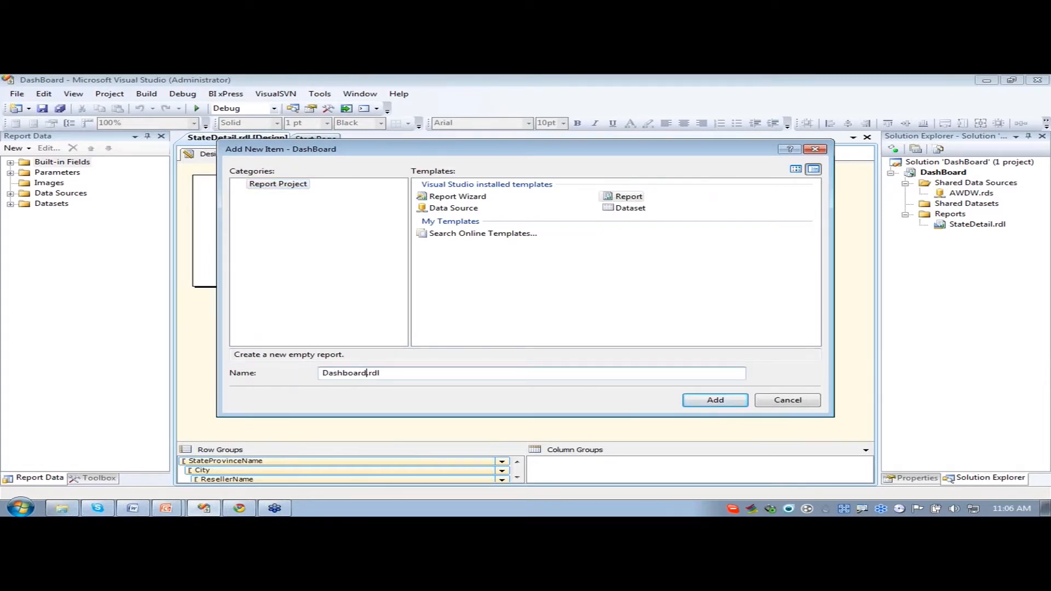
left_click(716, 402)
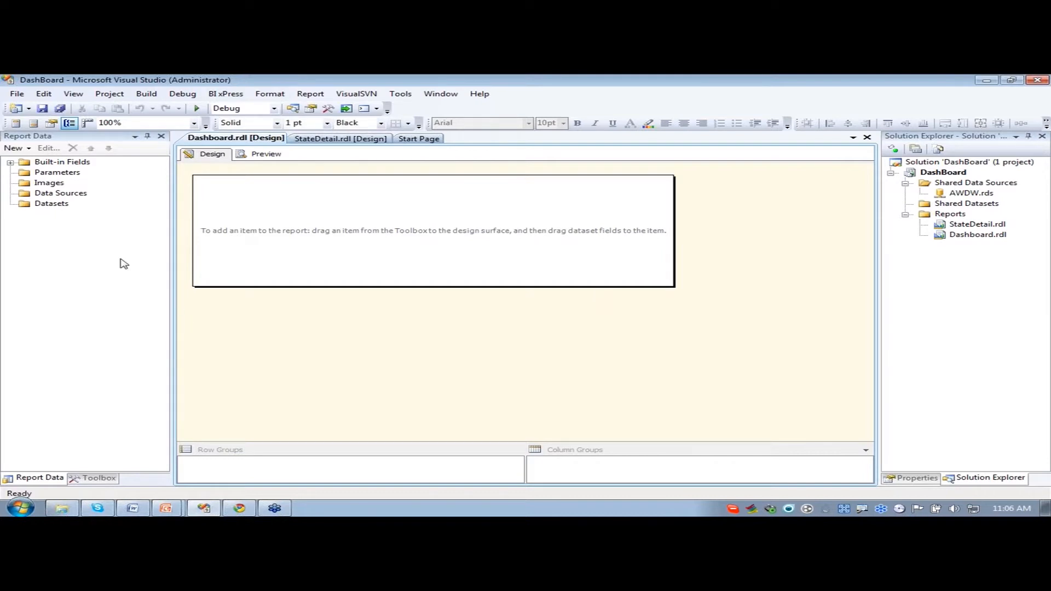
- Add a data source named AWDW to the Dashboard report, referencing the shared data source AWDW
left_click(77, 481)
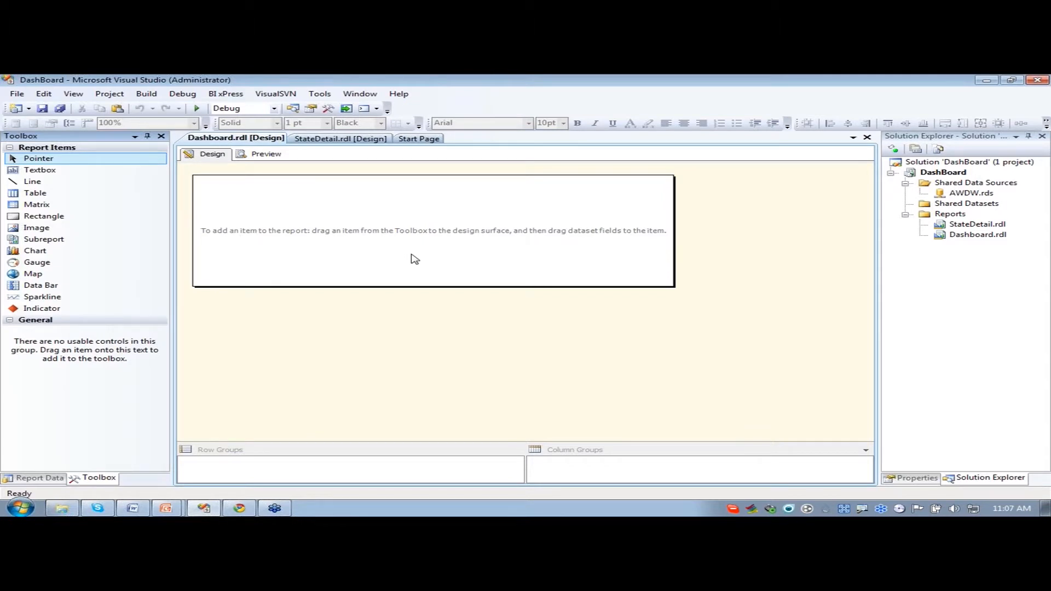
left_click(39, 479)
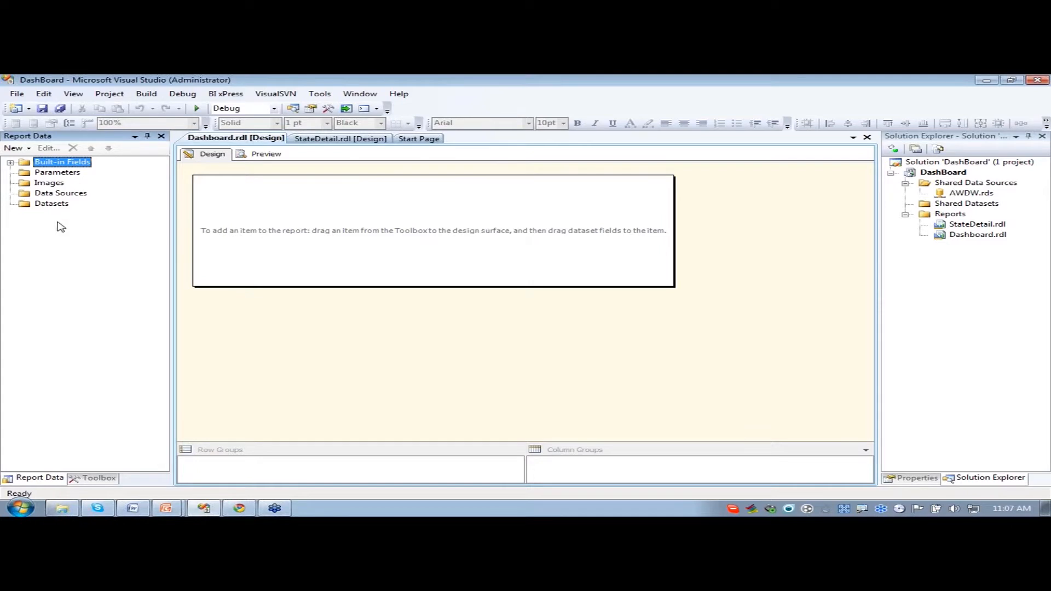
right_click(50, 195)
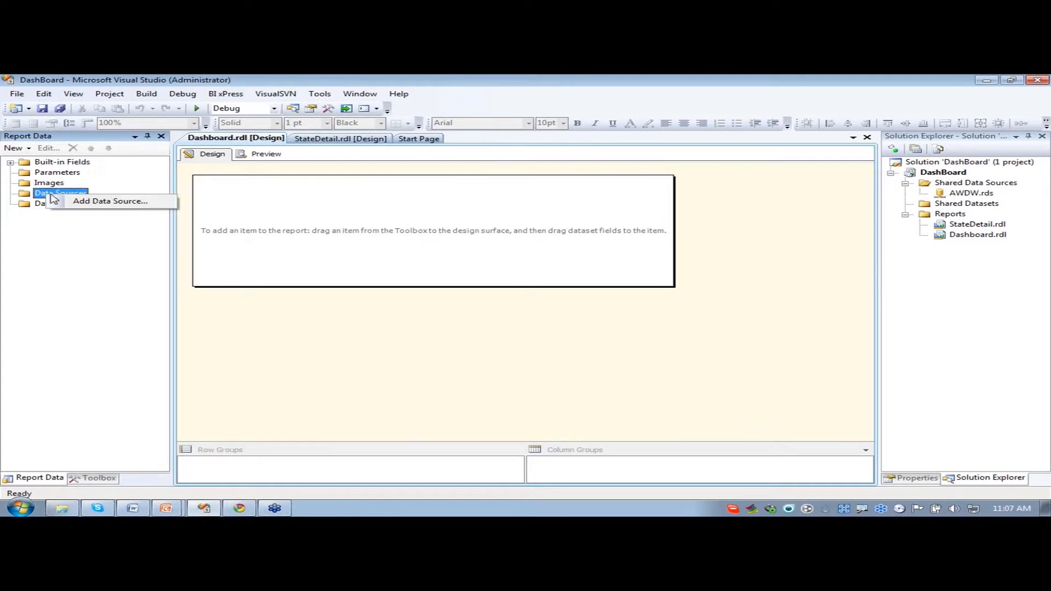
left_click(109, 201)
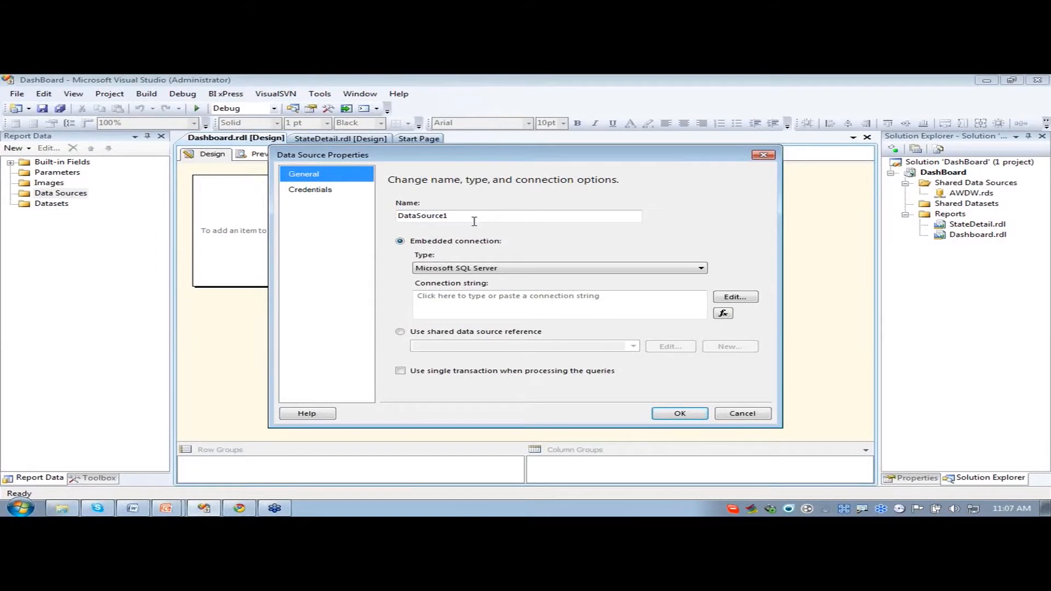
left_click_drag(472, 217, 345, 222)
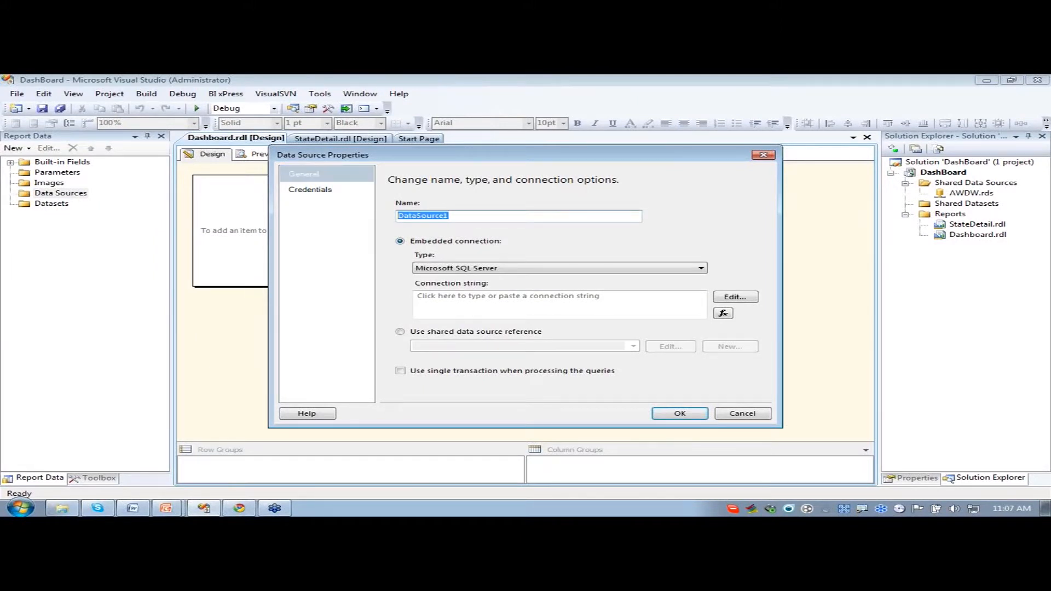
type("AWDW")
left_click(399, 331)
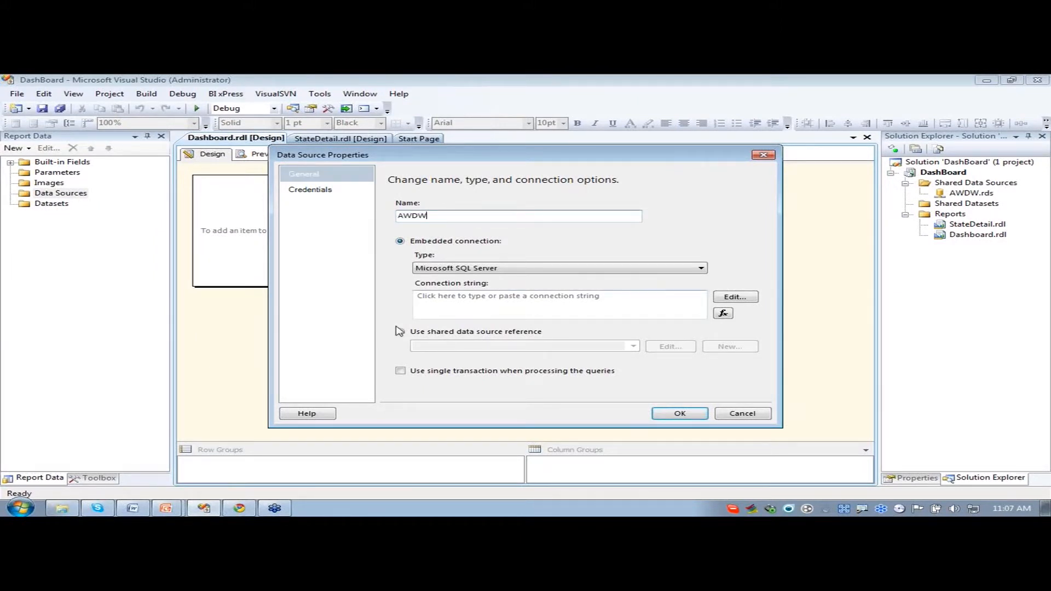
left_click(634, 346)
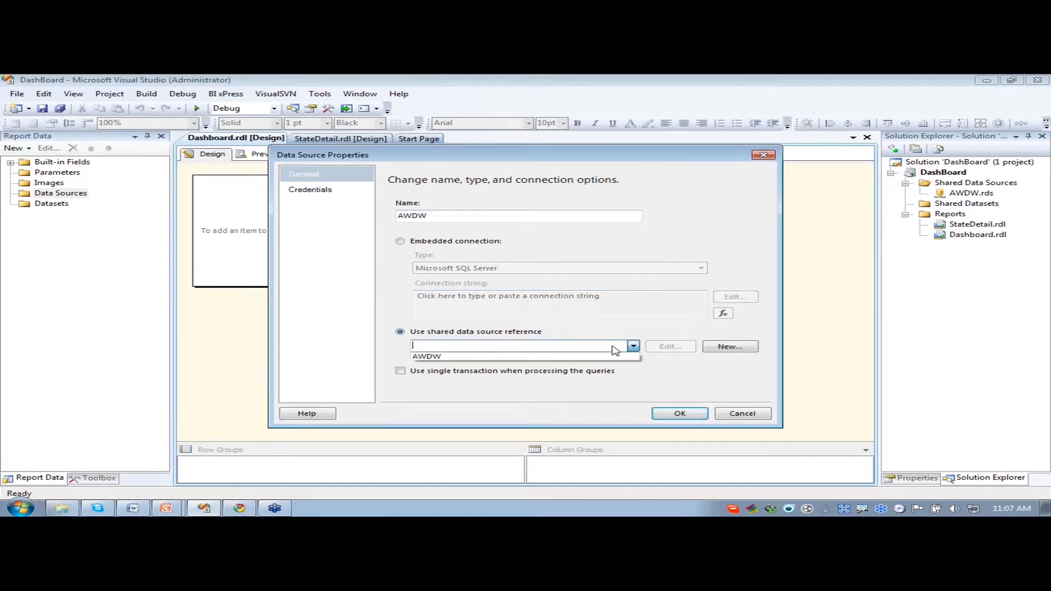
left_click(529, 357)
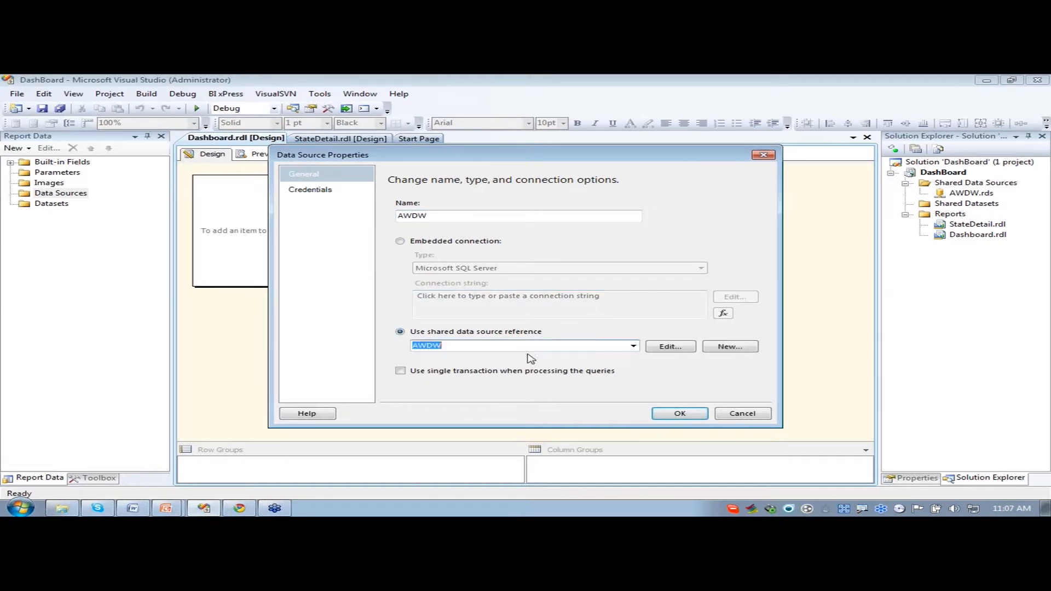
left_click(680, 414)
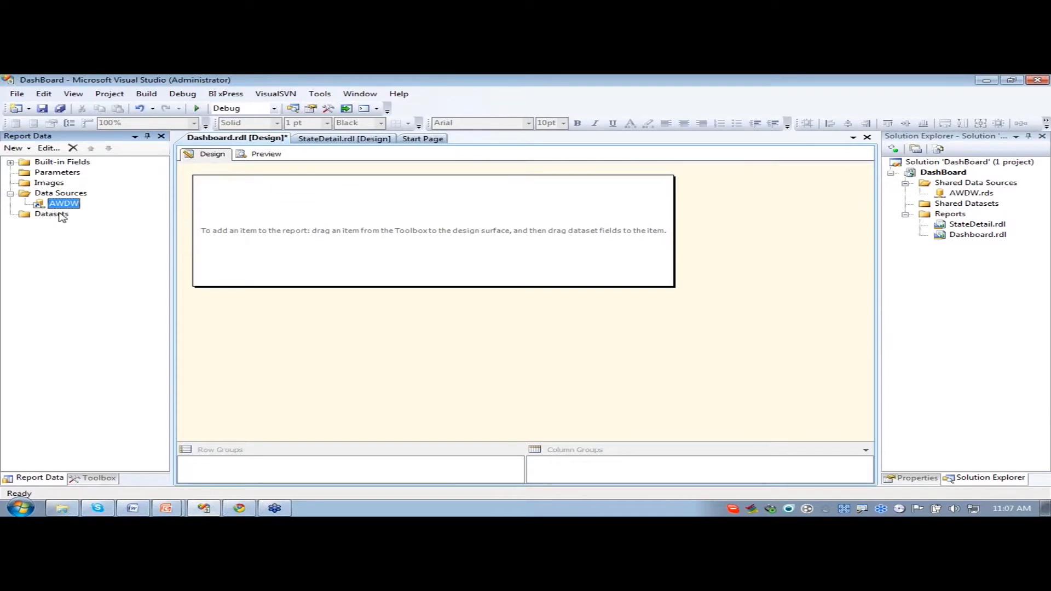
- Start a new dataset named SalesByState, embedded in the report and using the AWDW data source
right_click(62, 215)
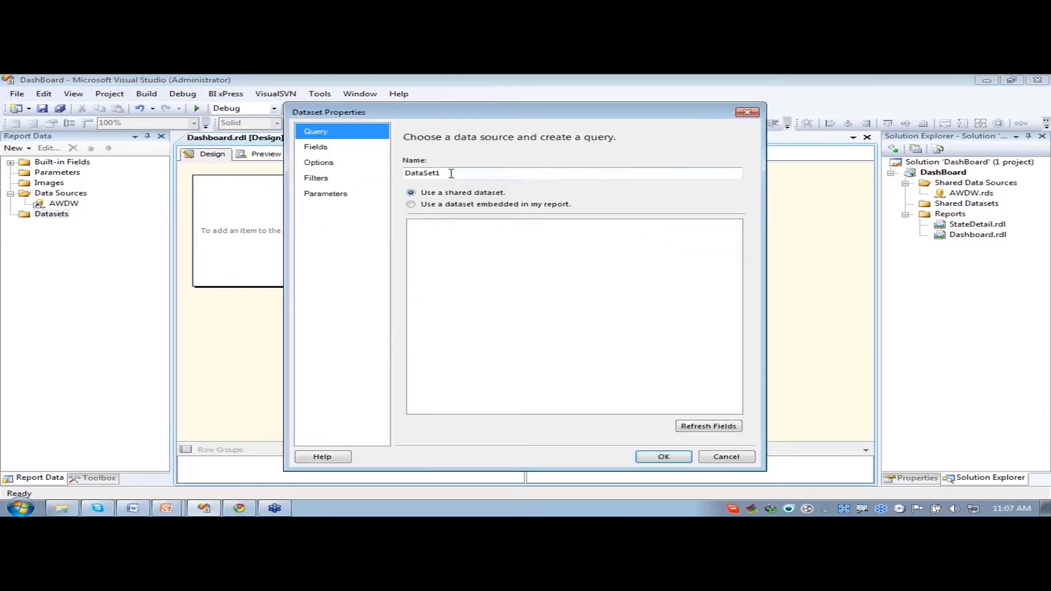
double_click(449, 173)
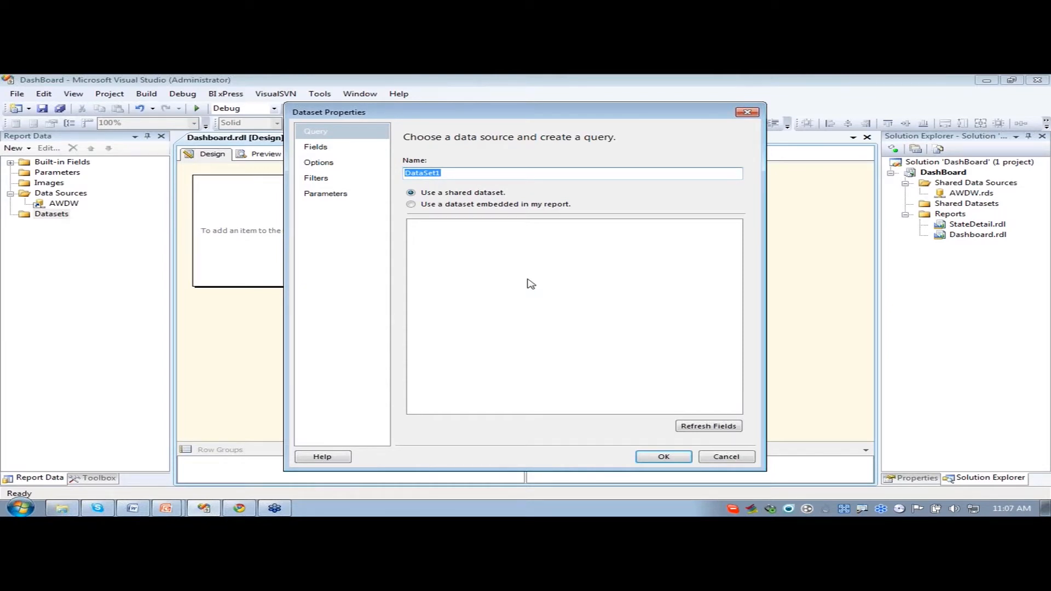
type("SalesByState")
left_click(411, 204)
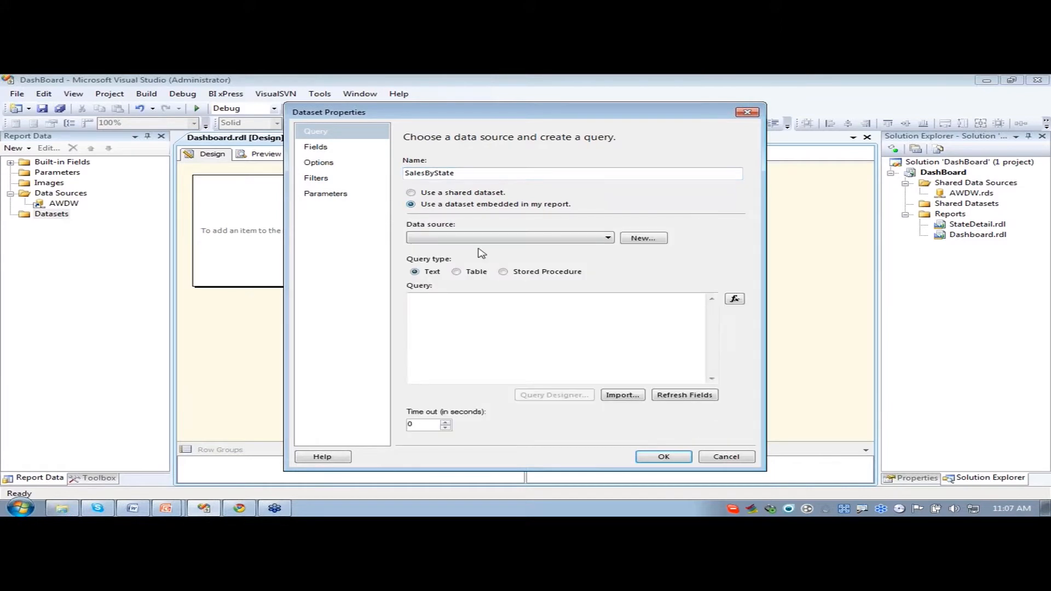
left_click(478, 240)
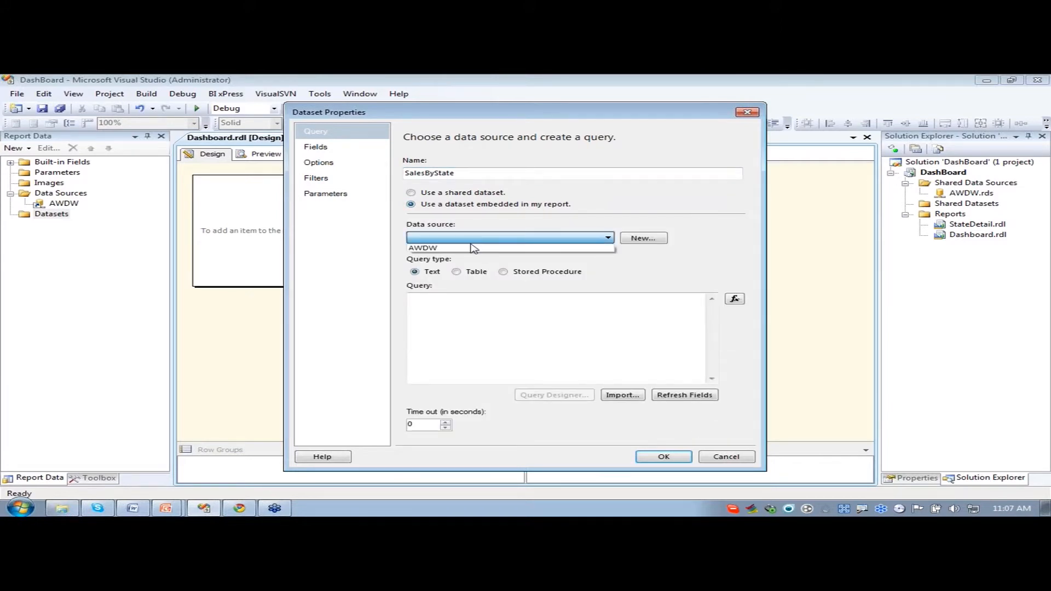
left_click(472, 249)
left_click(490, 312)
left_click(555, 395)
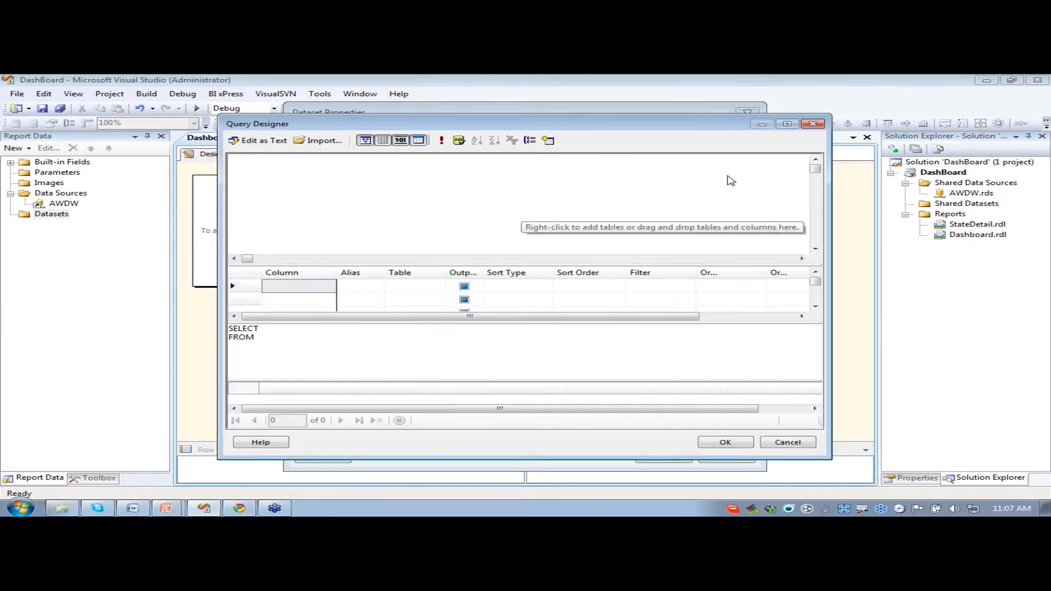
left_click(813, 124)
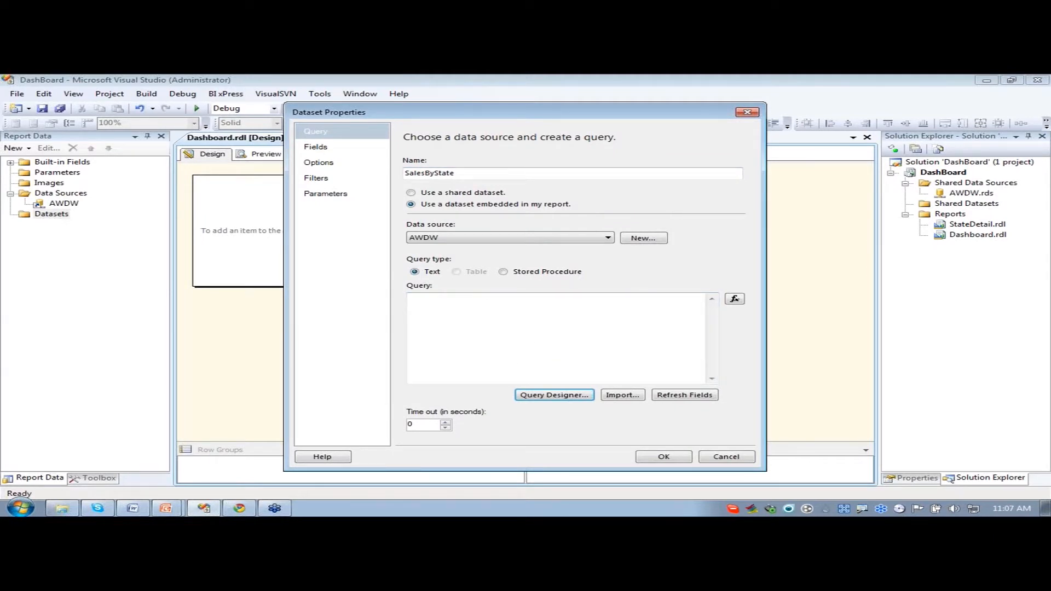
- Paste the reseller sales SQL query from the Word document into the SalesByState dataset, review it, and save the dataset
left_click(132, 509)
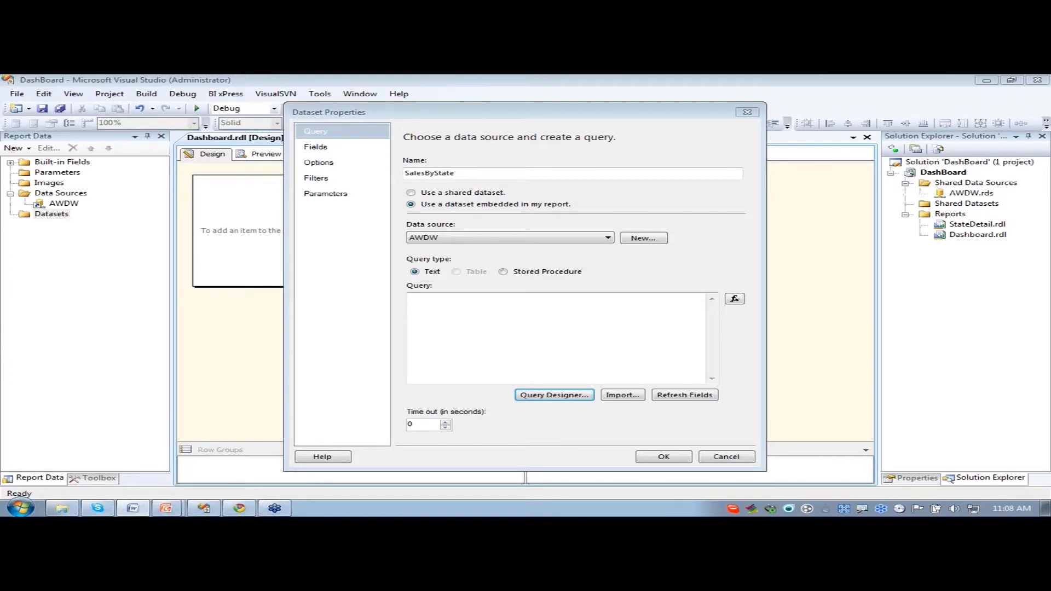
left_click(523, 355)
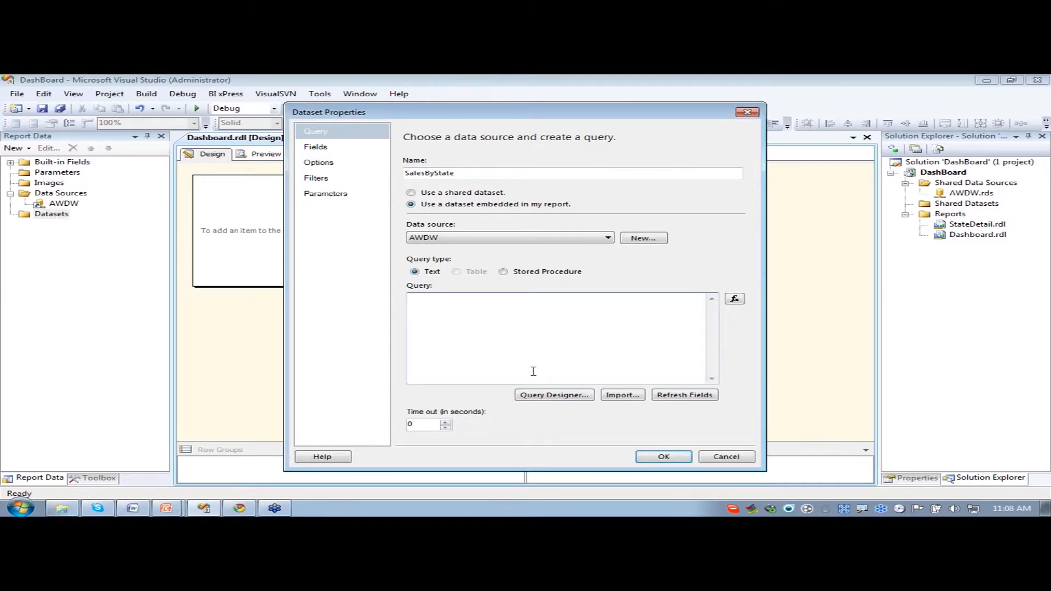
key("ctrl+v")
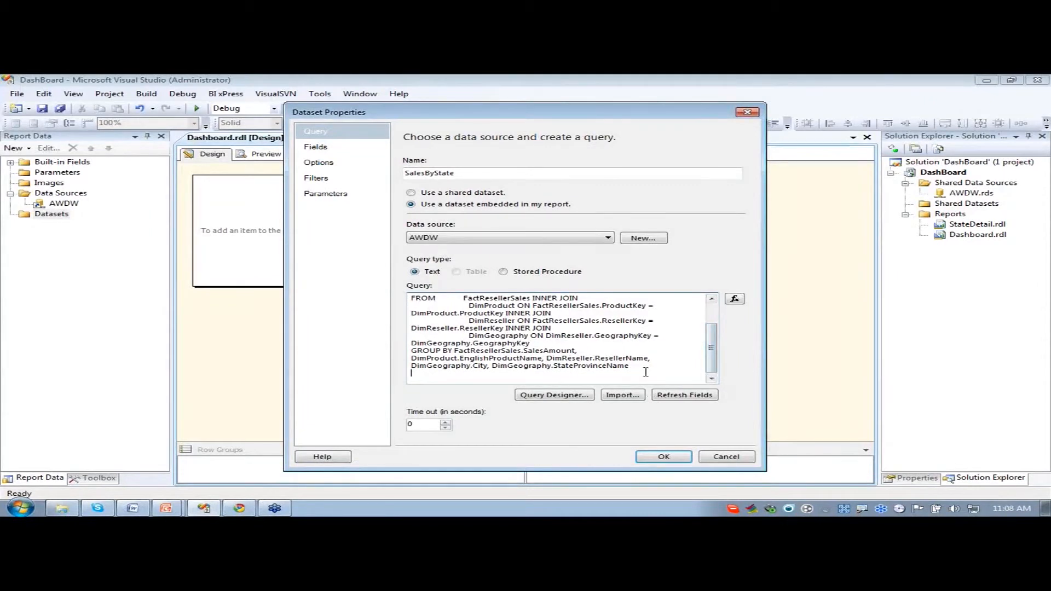
scroll(606, 355, "up", 2)
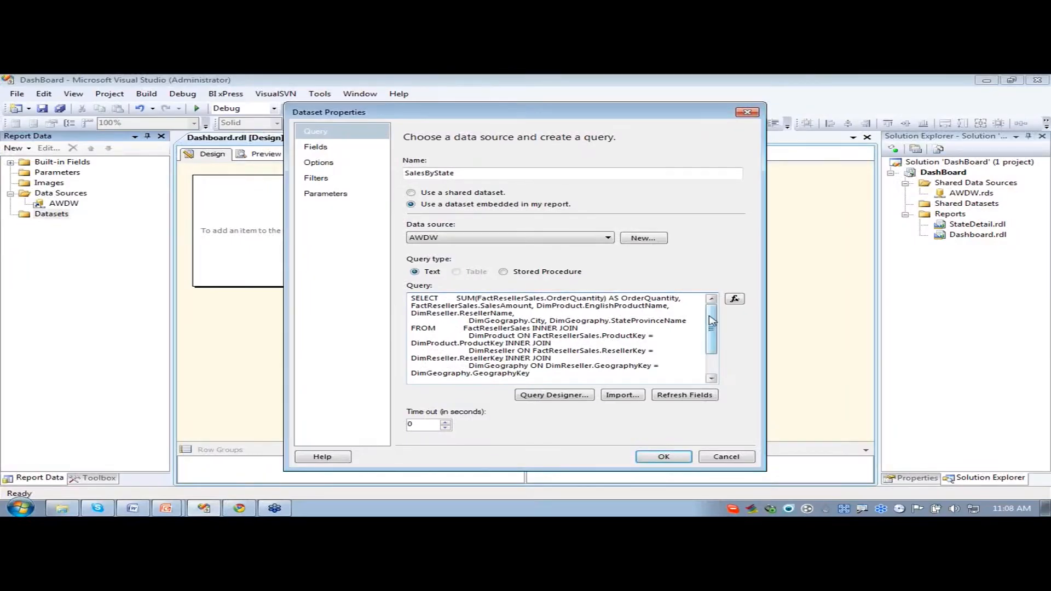
scroll(498, 378, "down", 2)
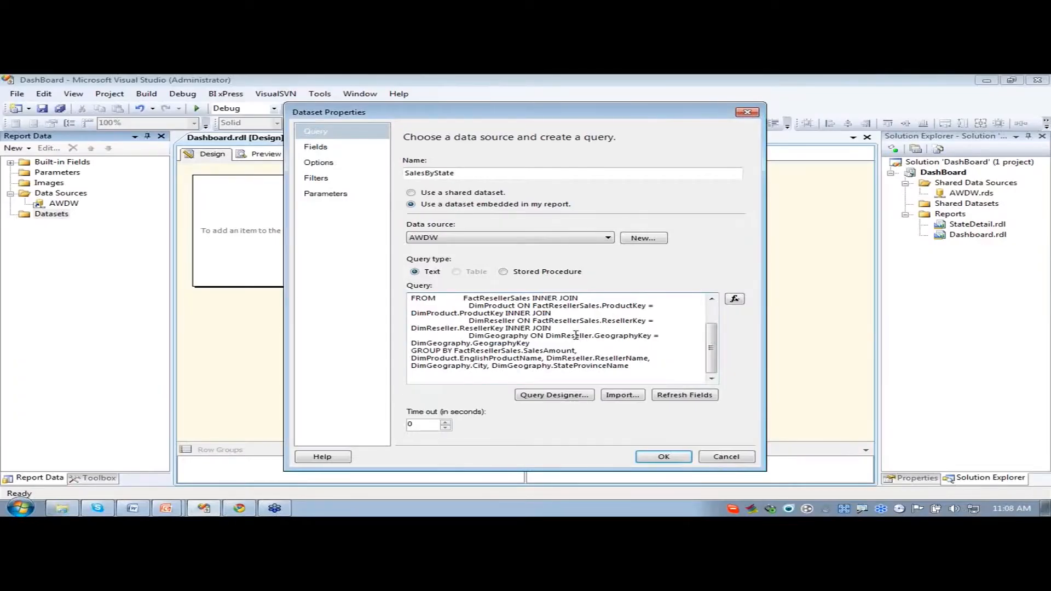
left_click(666, 457)
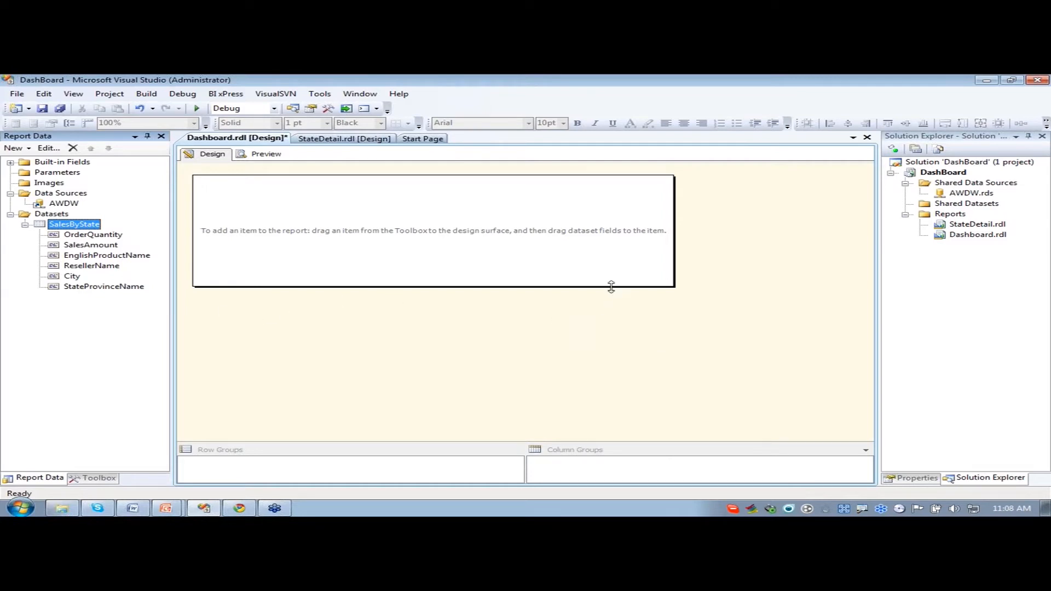
- Enlarge the report body to fill the design area and place a Map item near its upper-left corner
left_click(690, 304)
left_click_drag(675, 287, 852, 436)
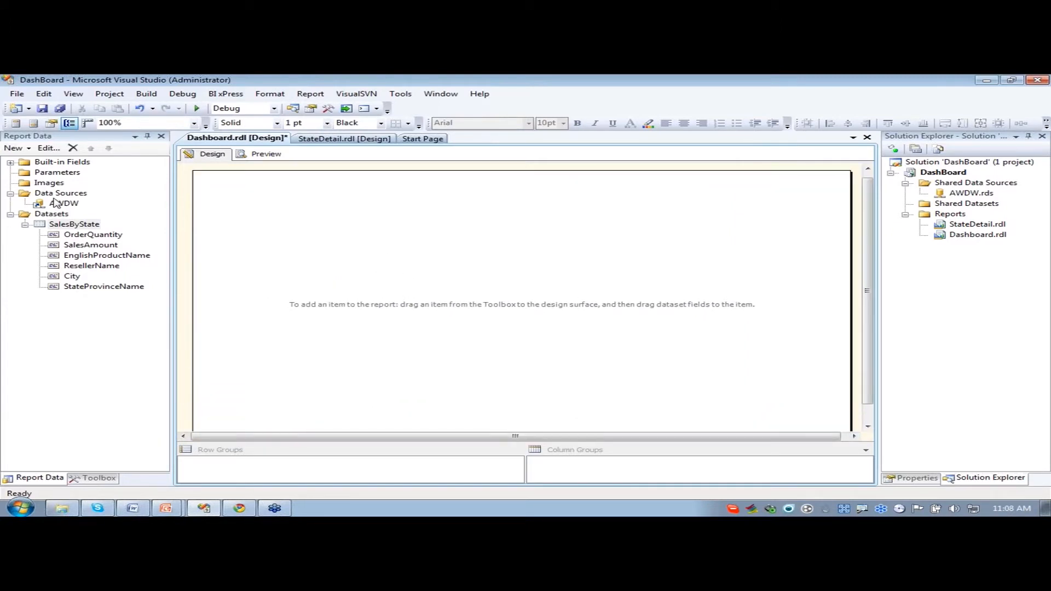
left_click(80, 481)
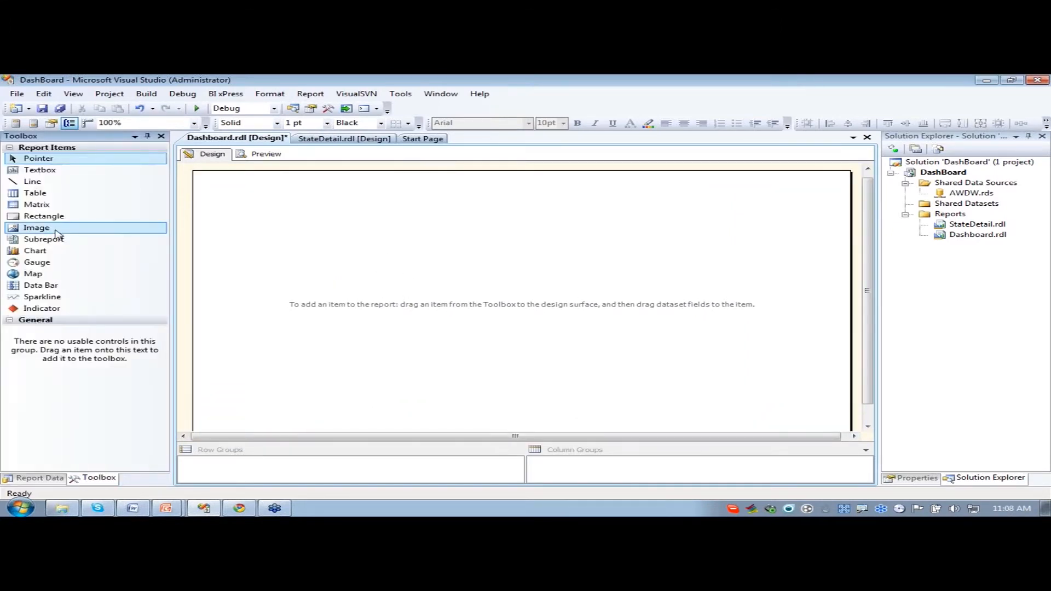
left_click(31, 276)
left_click_drag(31, 277, 218, 193)
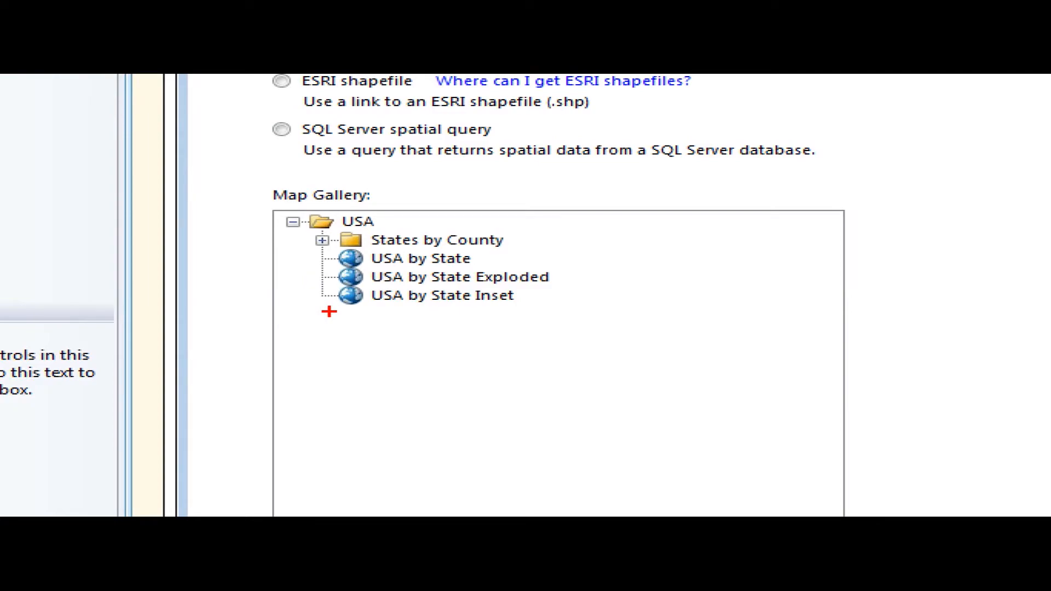
- Compare the USA state maps in the map gallery and select USA by State Inset as the spatial data source
left_click(433, 259)
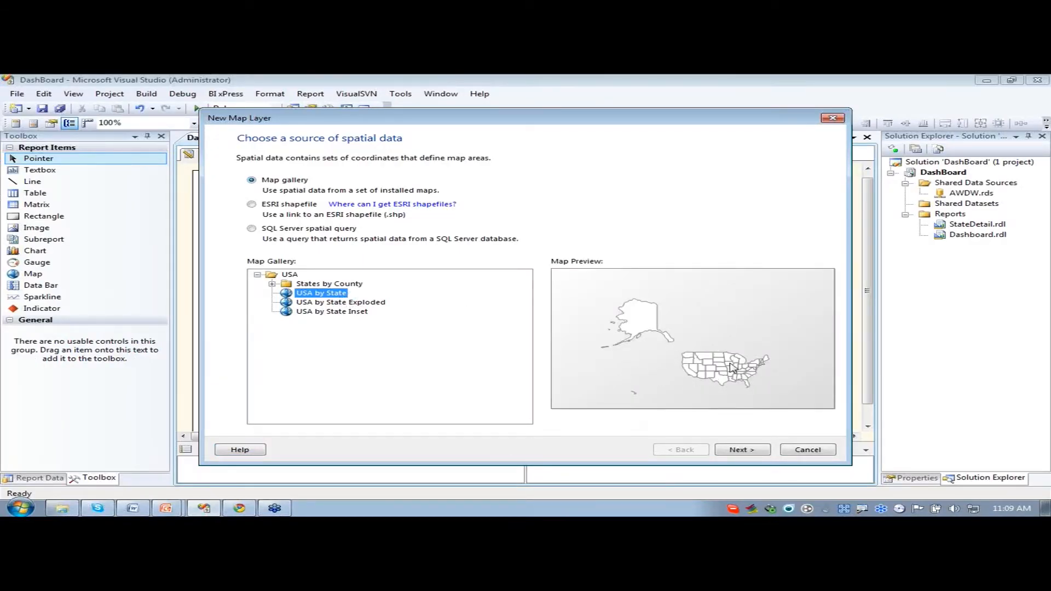
left_click(347, 304)
left_click(346, 312)
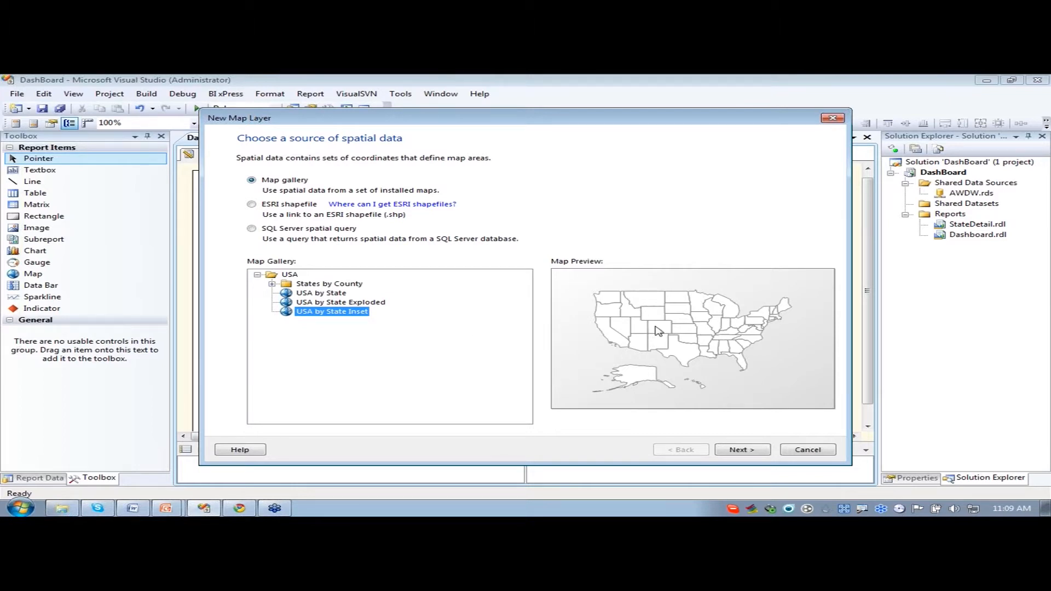
- Choose USA by State Exploded as the spatial data and shift the map slightly up and right within its viewport
left_click(316, 304)
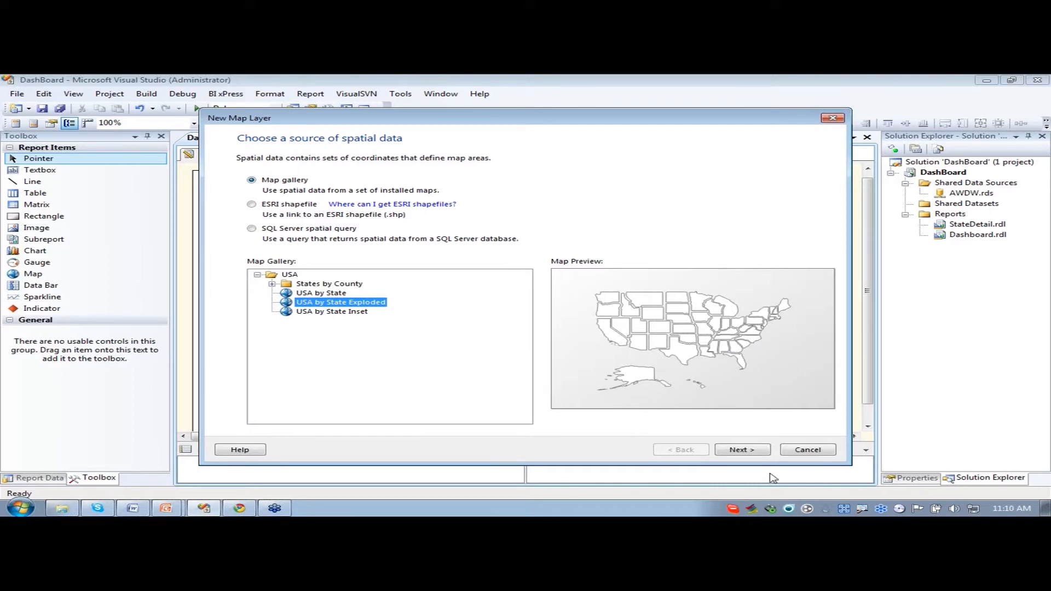
left_click(736, 450)
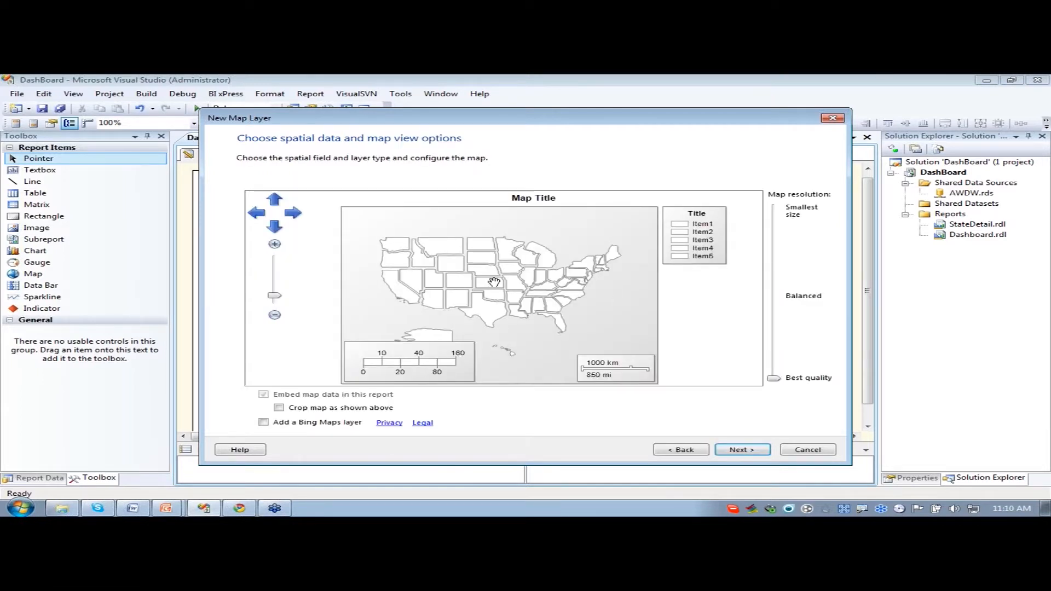
left_click_drag(500, 283, 510, 272)
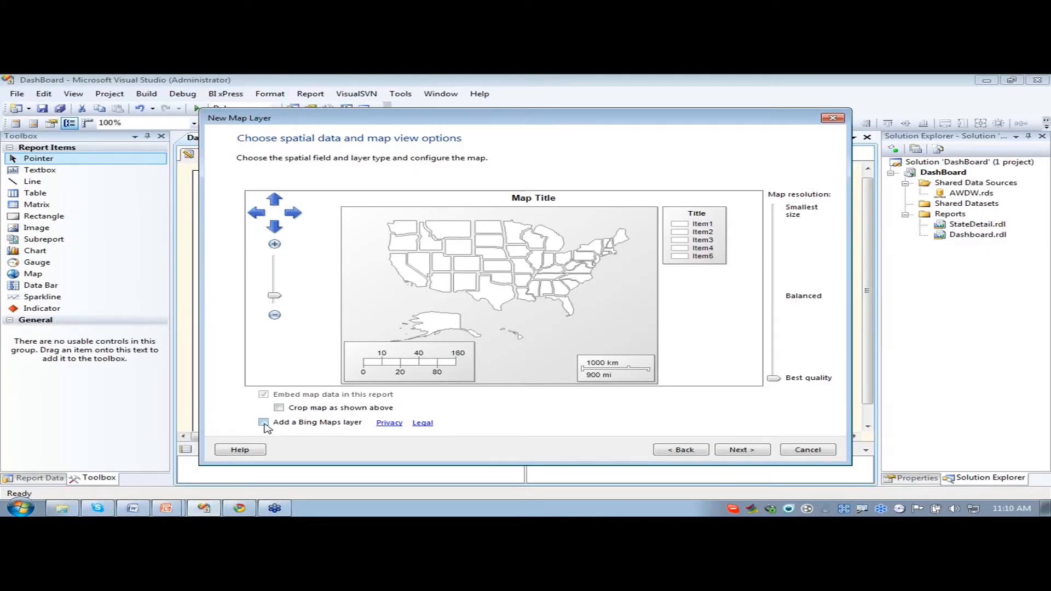
- Try a Bing Maps layer behind the states with the Road, Aerial and Hybrid tile types, and remove the layer
left_click(264, 423)
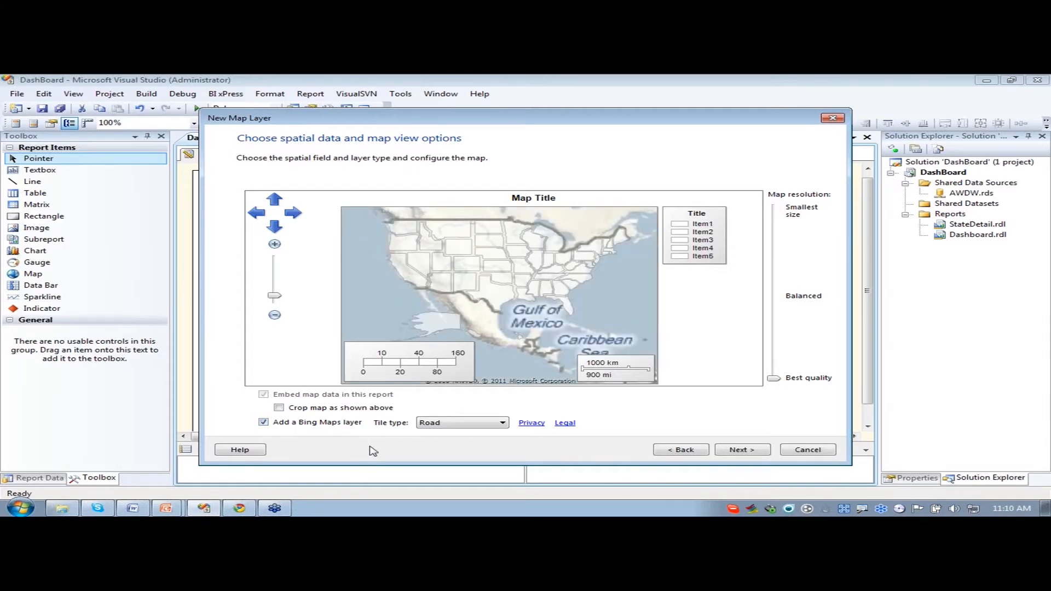
left_click(468, 424)
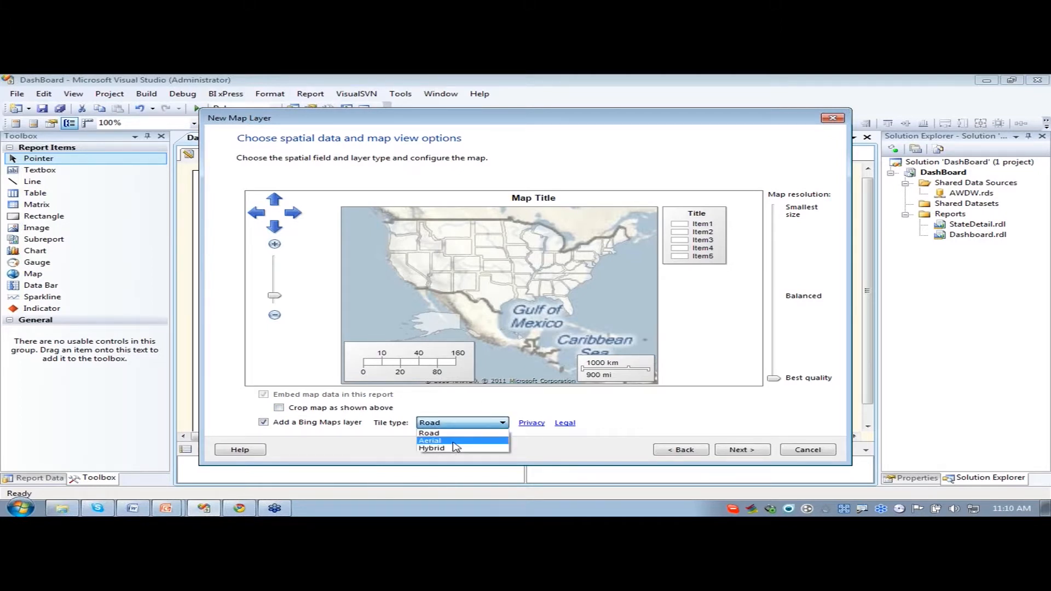
left_click(454, 442)
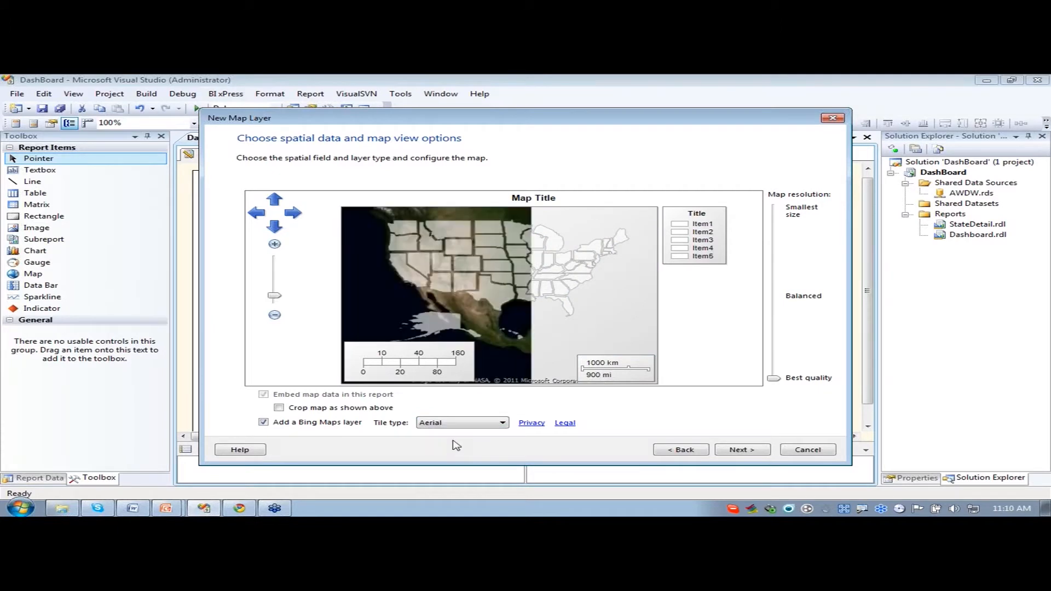
left_click(456, 426)
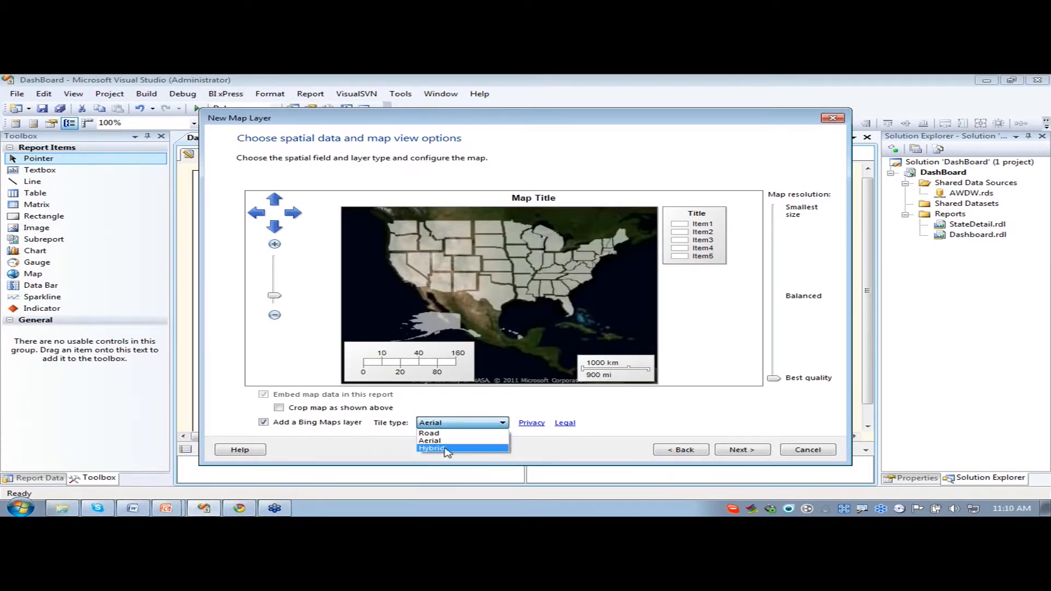
left_click(447, 448)
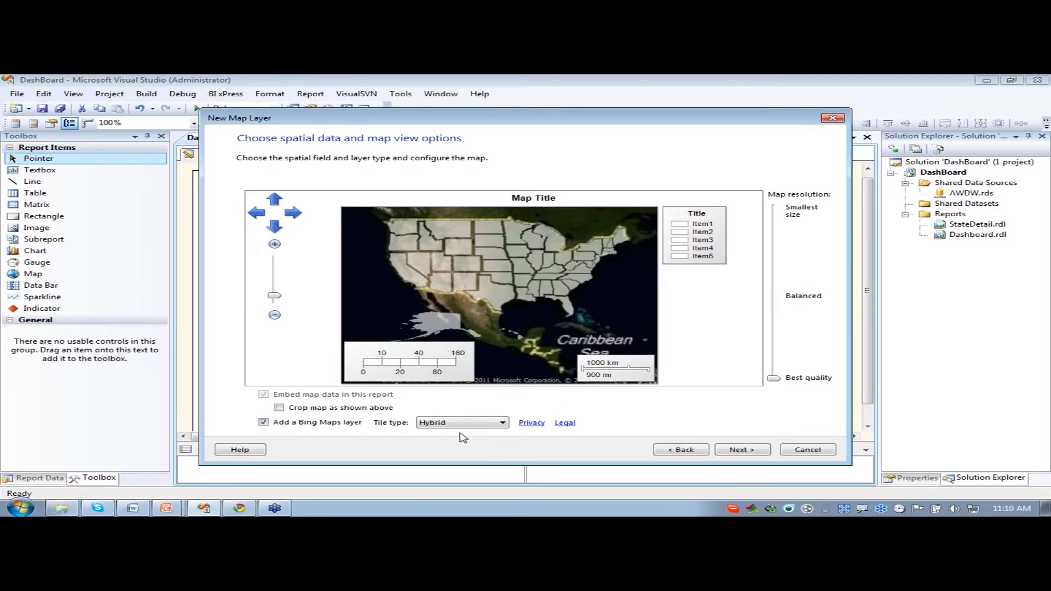
left_click(264, 423)
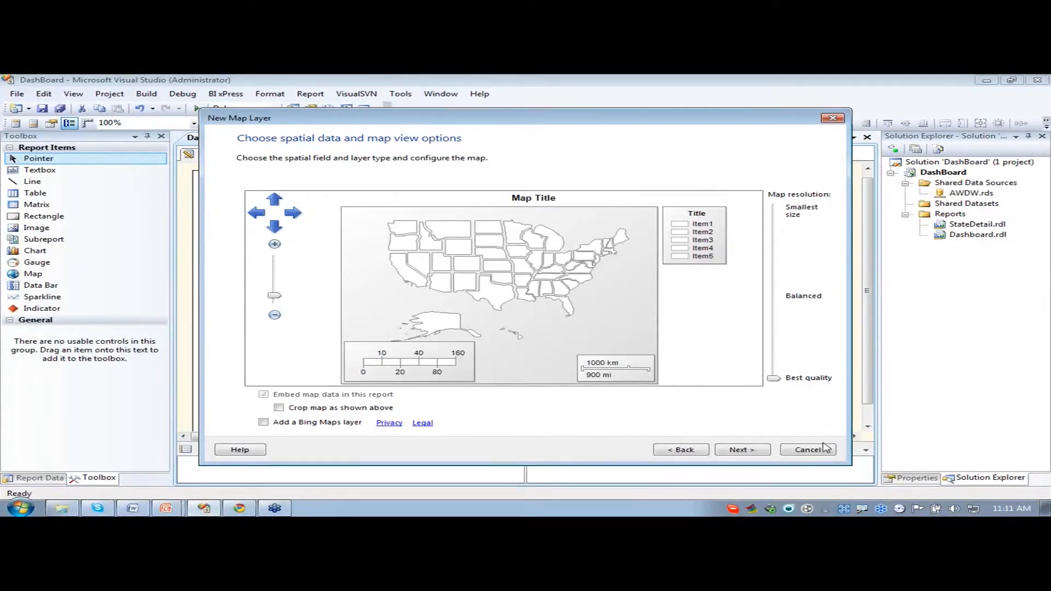
- Choose the Color Analytical Map visualization and use SalesByState as its analytical dataset
left_click(744, 451)
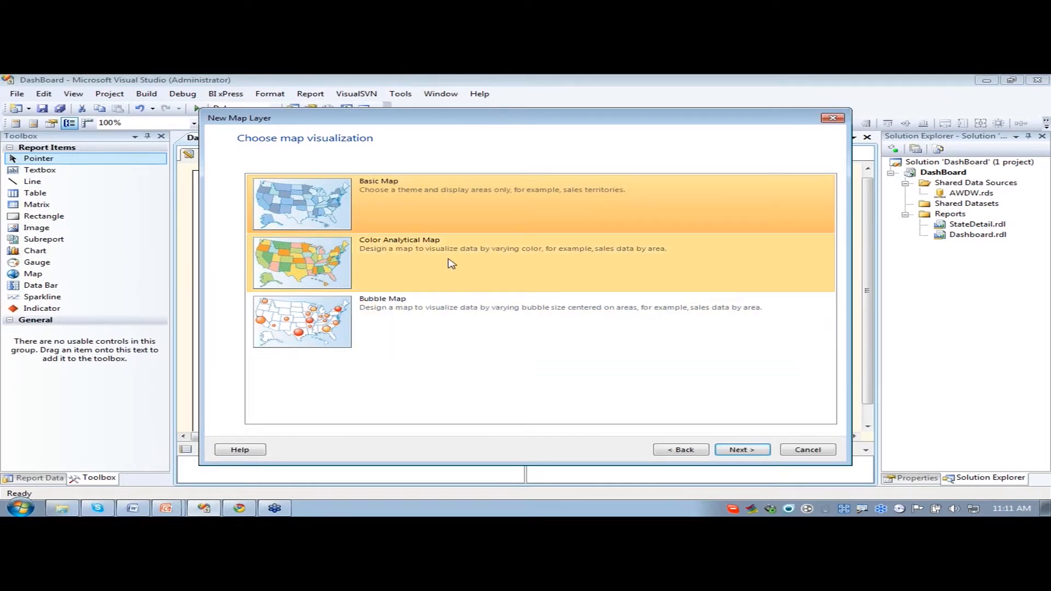
left_click(451, 263)
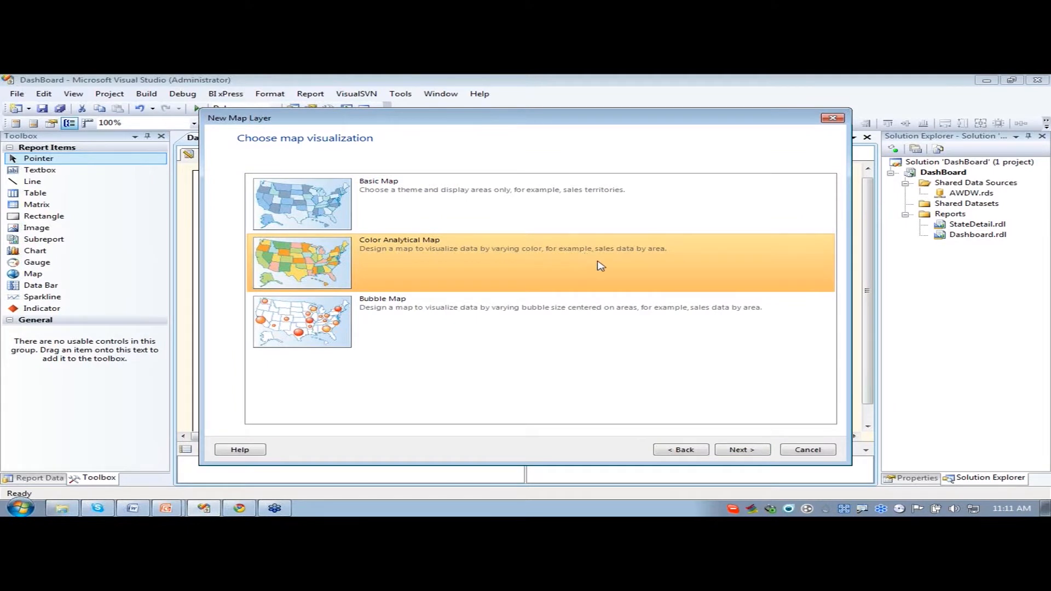
left_click(749, 453)
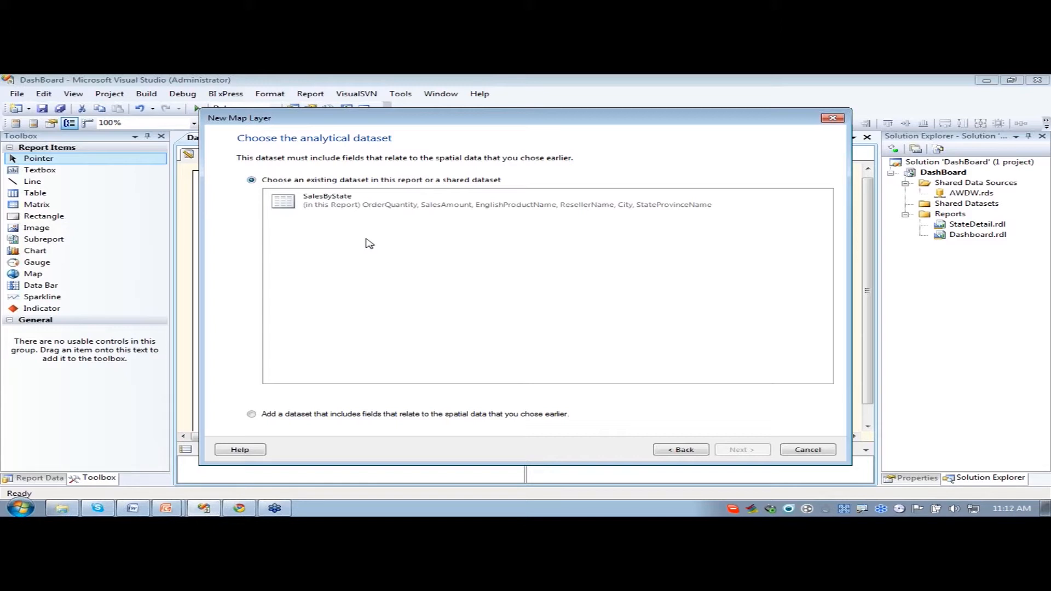
left_click(329, 203)
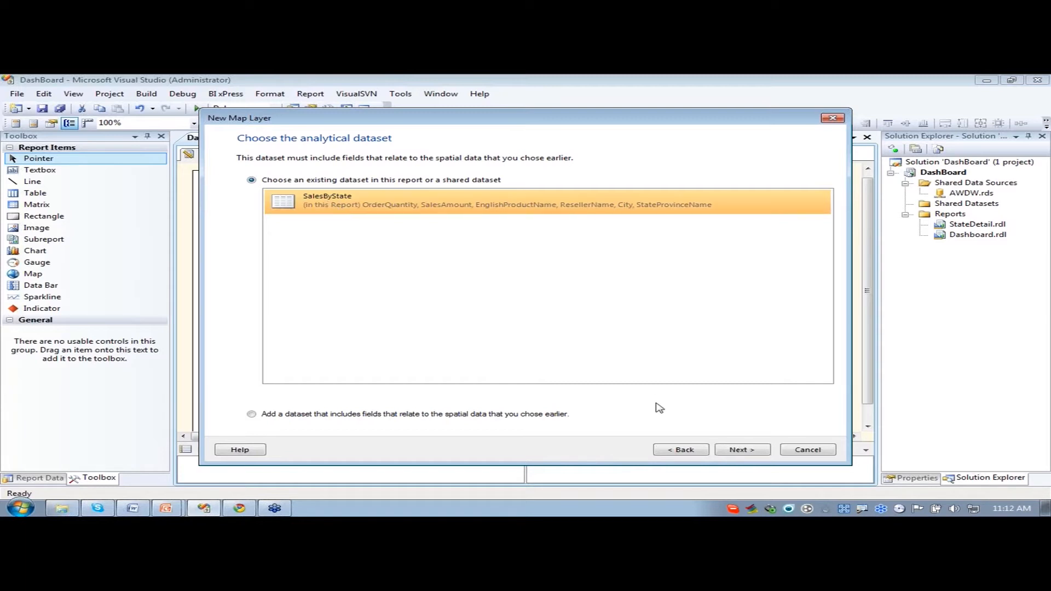
left_click(749, 450)
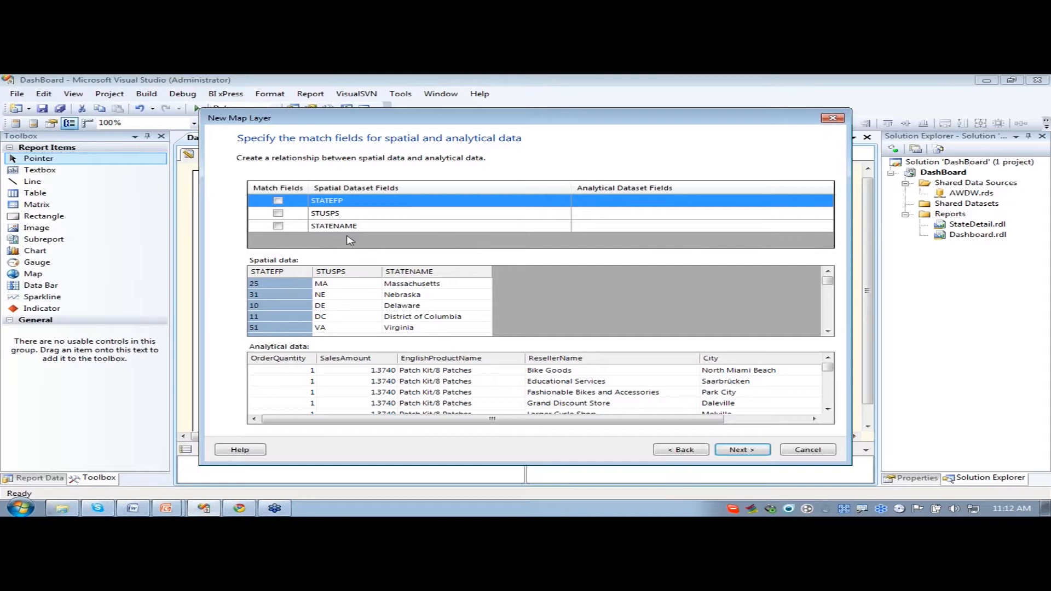
- Match the spatial field STATENAME to the analytical field StateProvinceName and accept the relationship
left_click(278, 226)
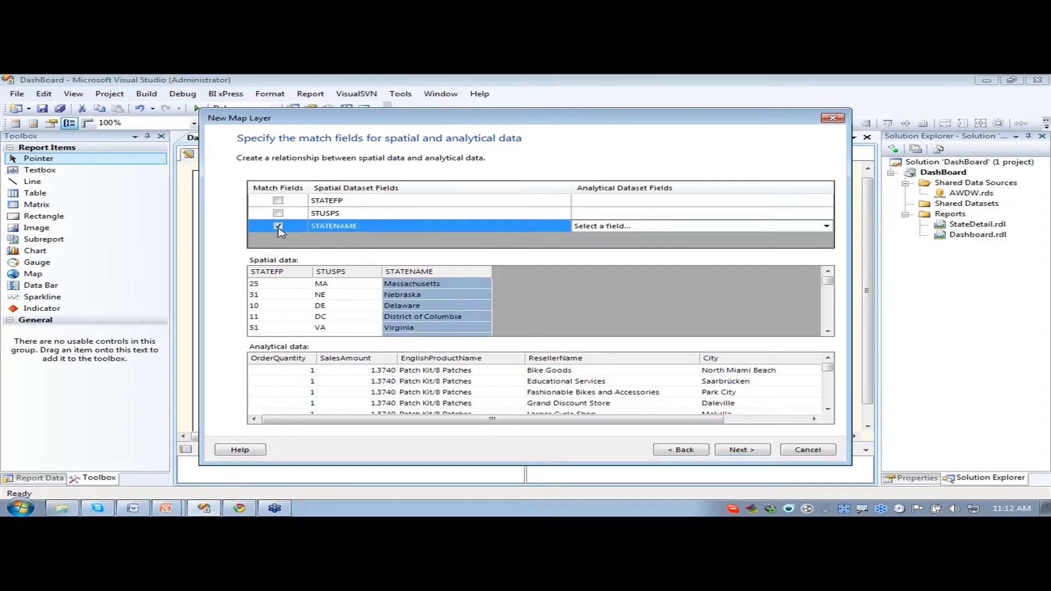
left_click(827, 226)
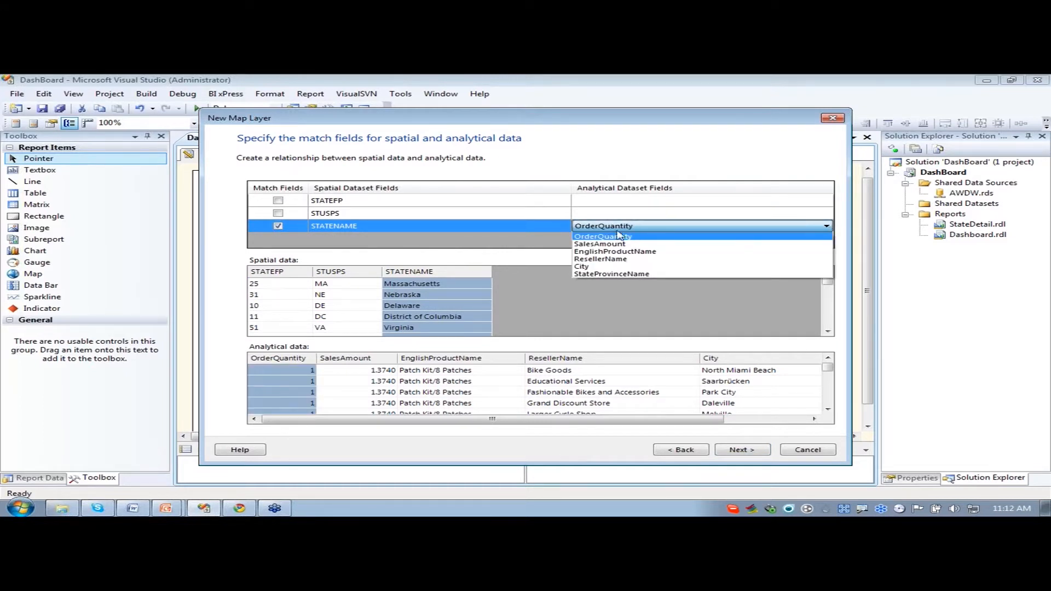
left_click(608, 275)
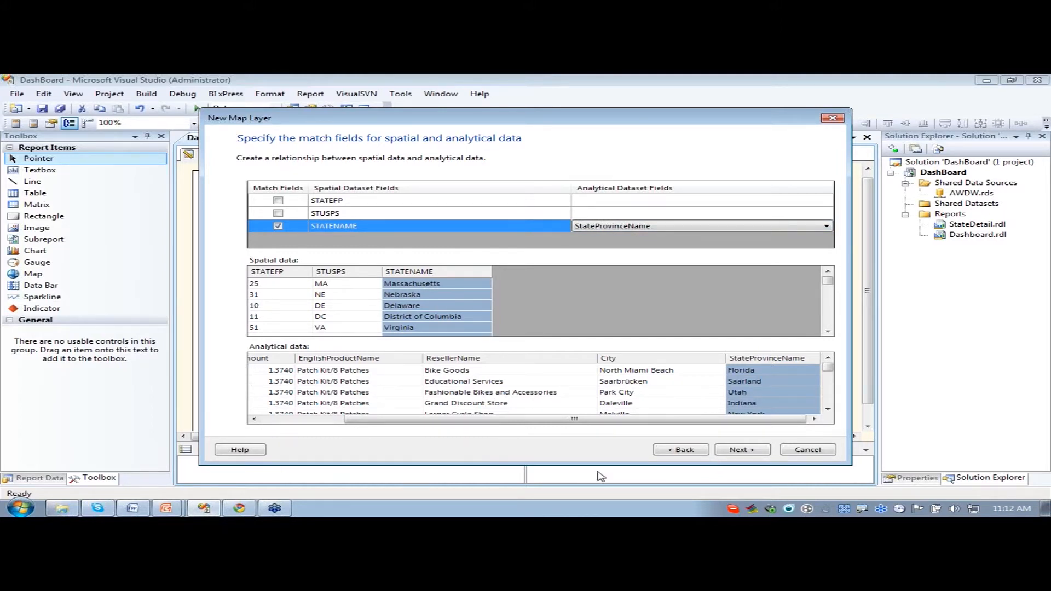
left_click(738, 450)
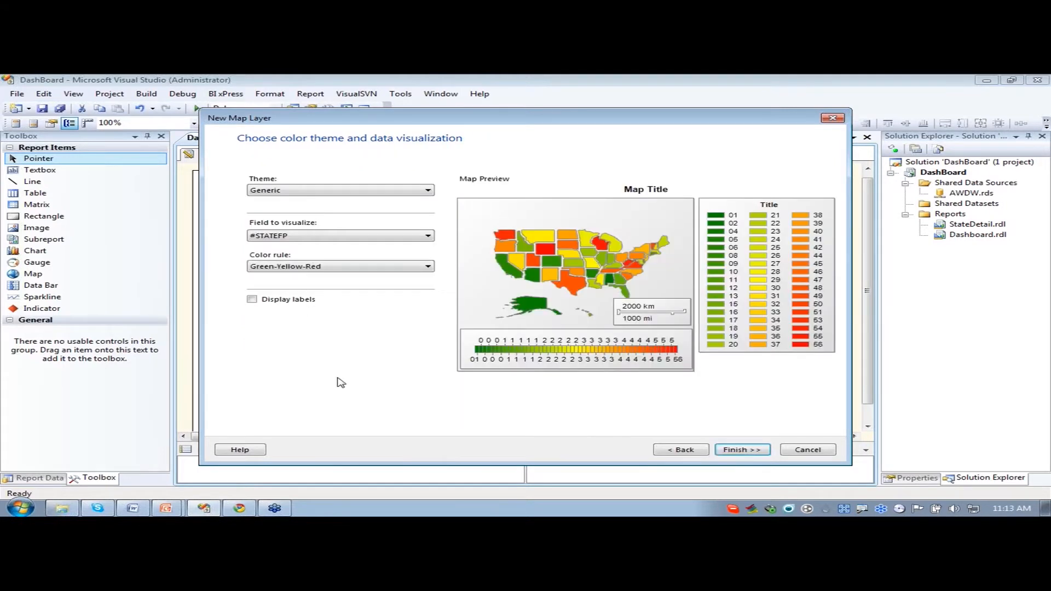
- Preview the Corporate, Forest, Mahogany, Ocean and Slate themes on the map and return to the Generic theme
left_click(300, 192)
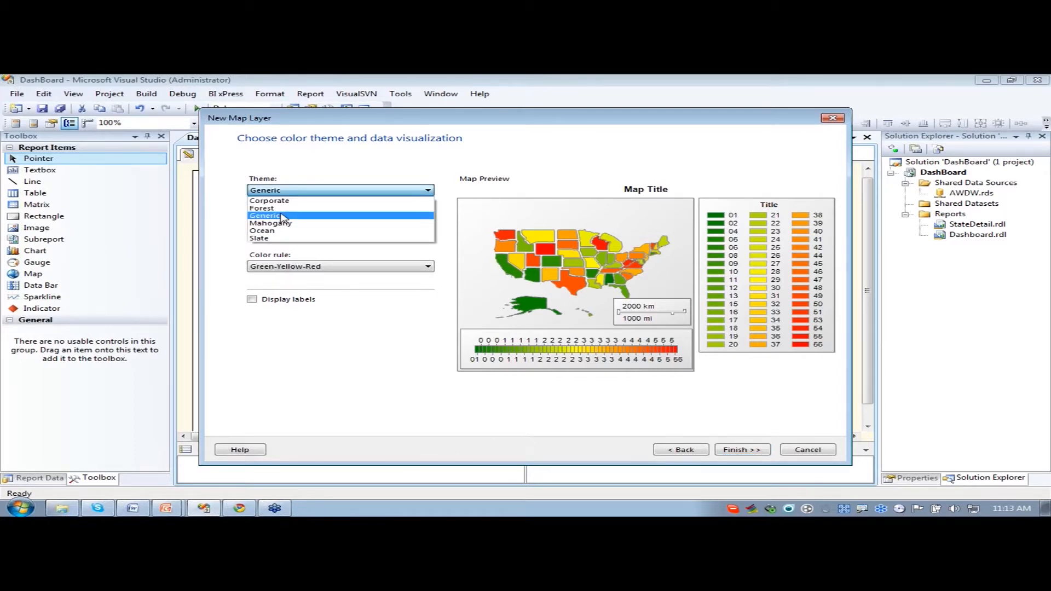
left_click(310, 189)
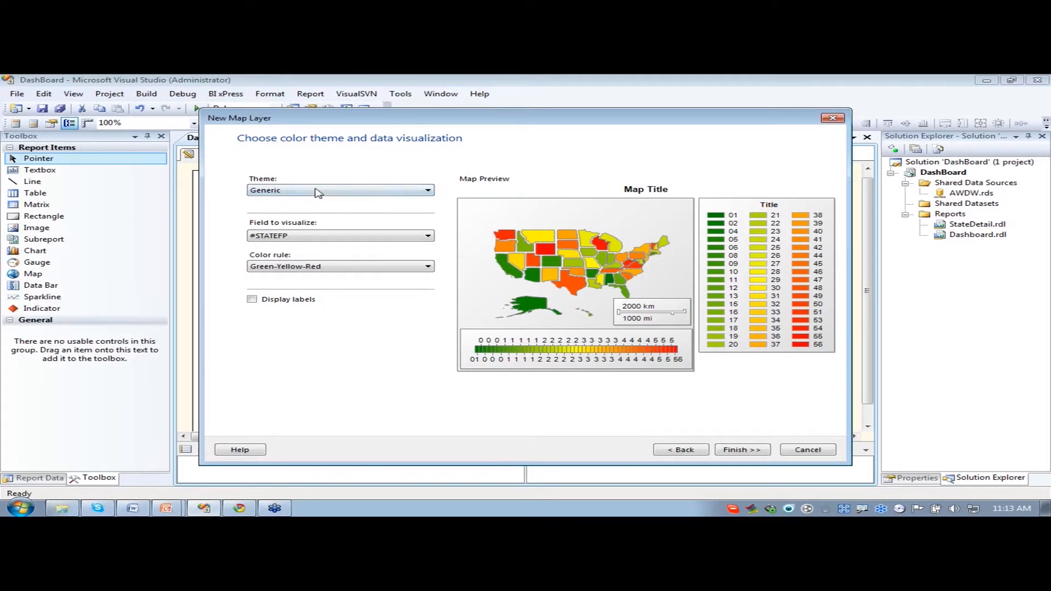
left_click(318, 191)
left_click(307, 200)
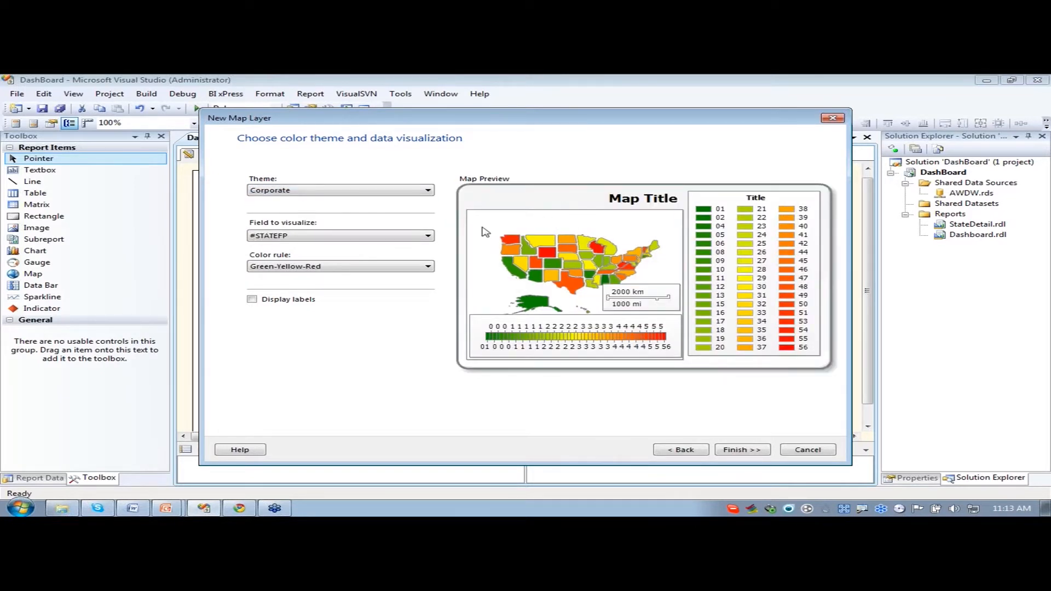
left_click(310, 190)
left_click(300, 206)
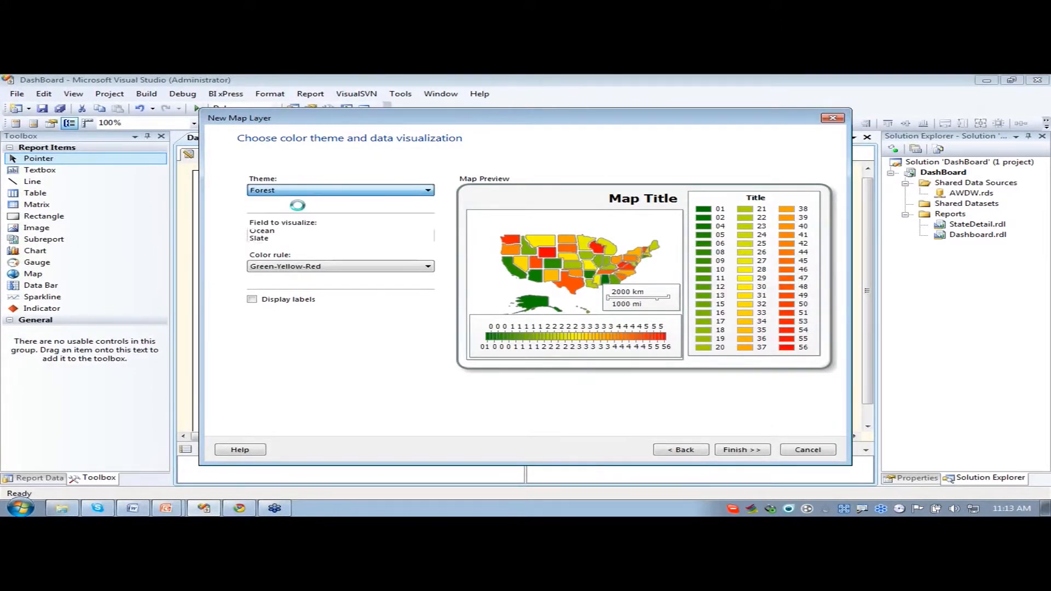
left_click(304, 192)
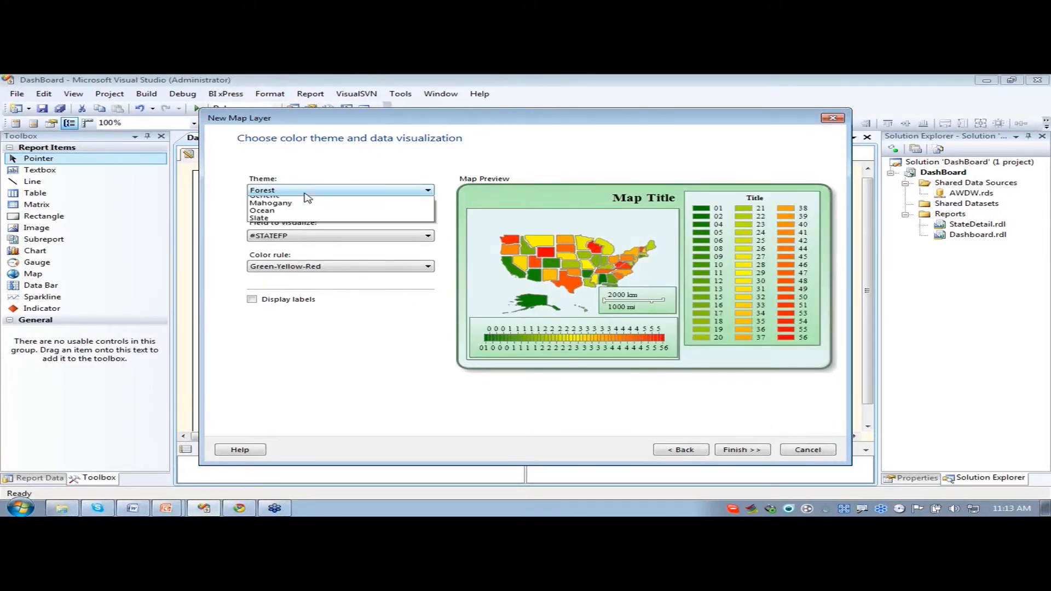
left_click(301, 223)
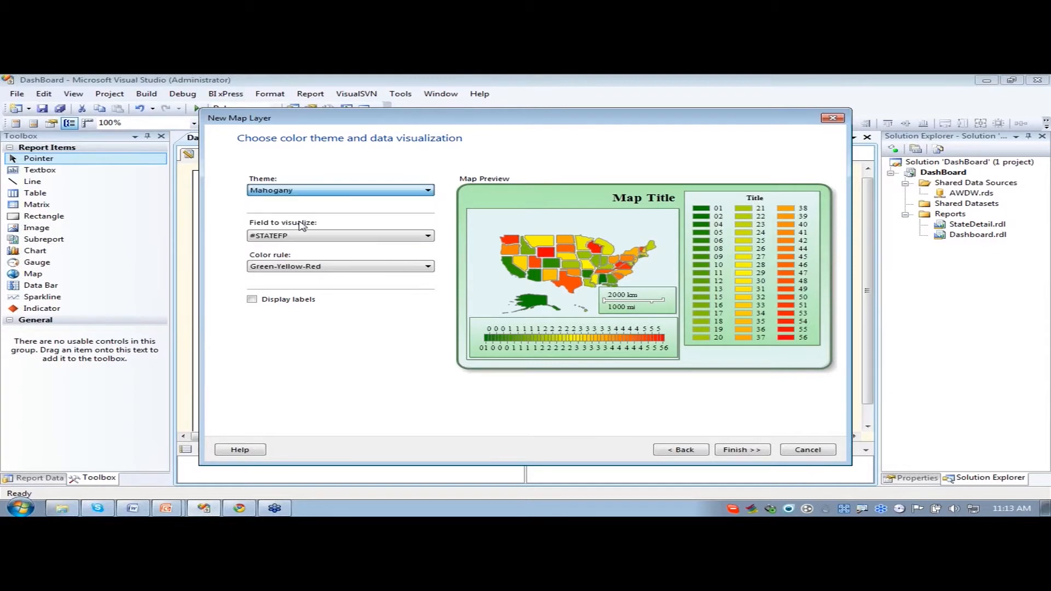
left_click(354, 192)
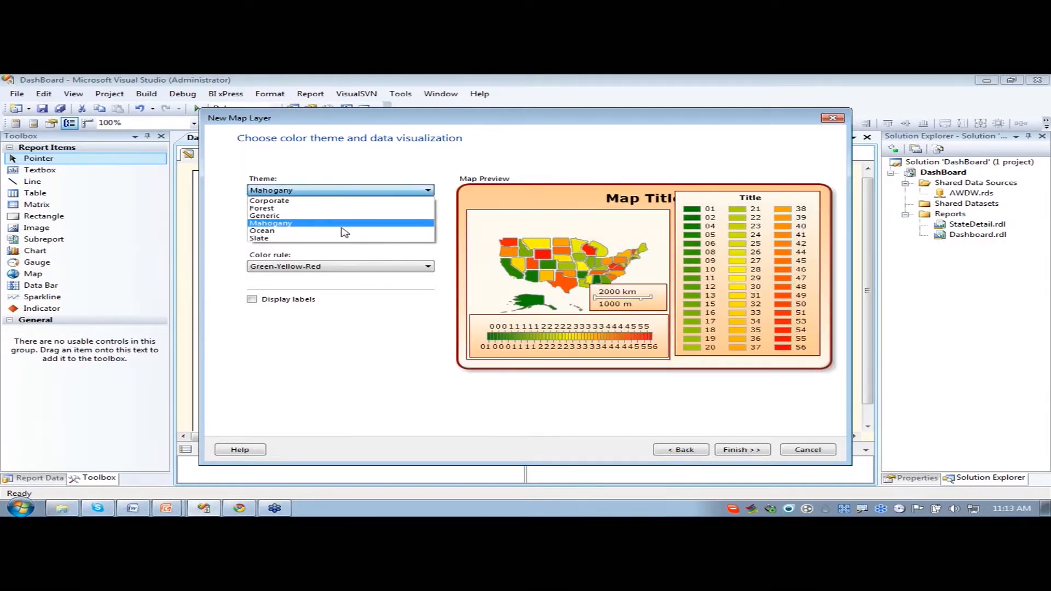
left_click(344, 230)
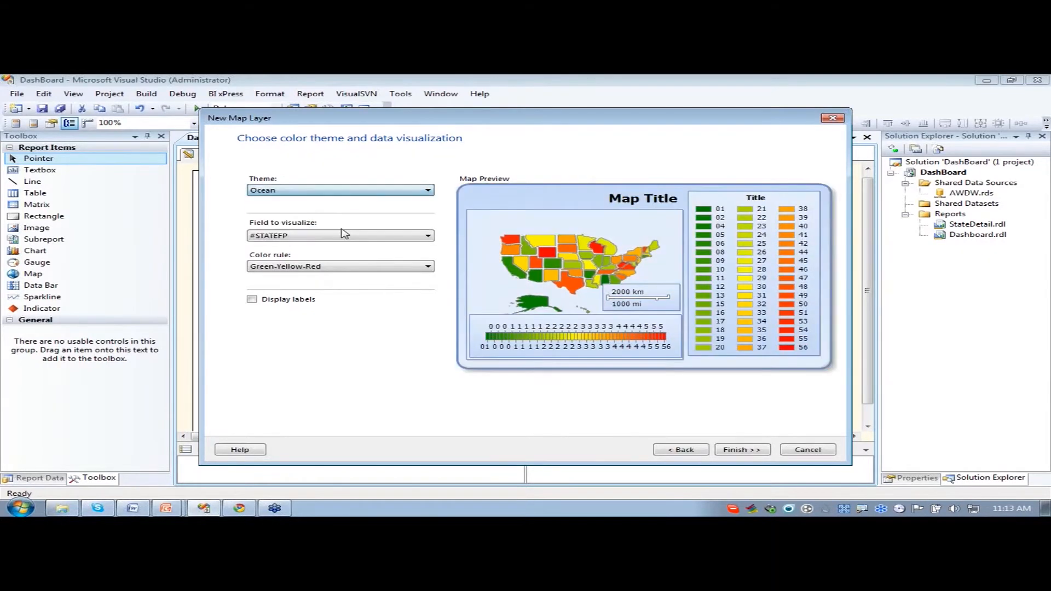
left_click(316, 191)
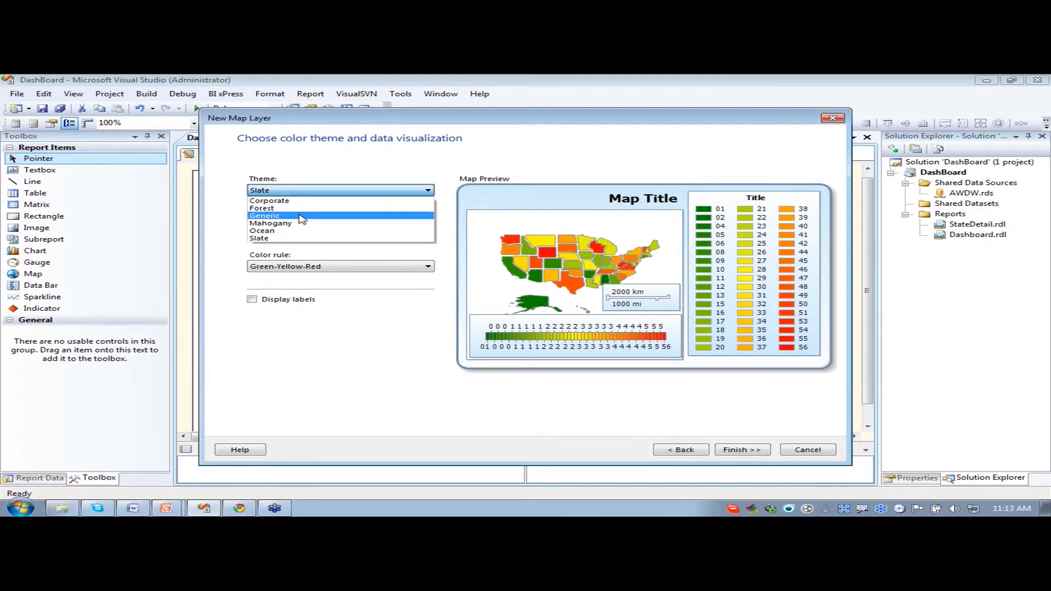
left_click(299, 228)
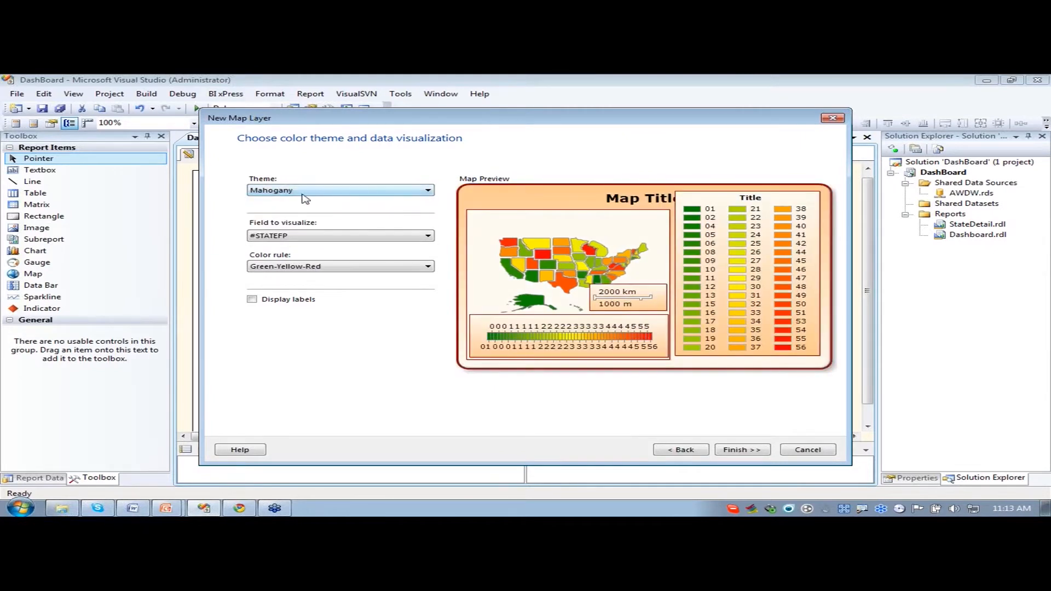
left_click(302, 193)
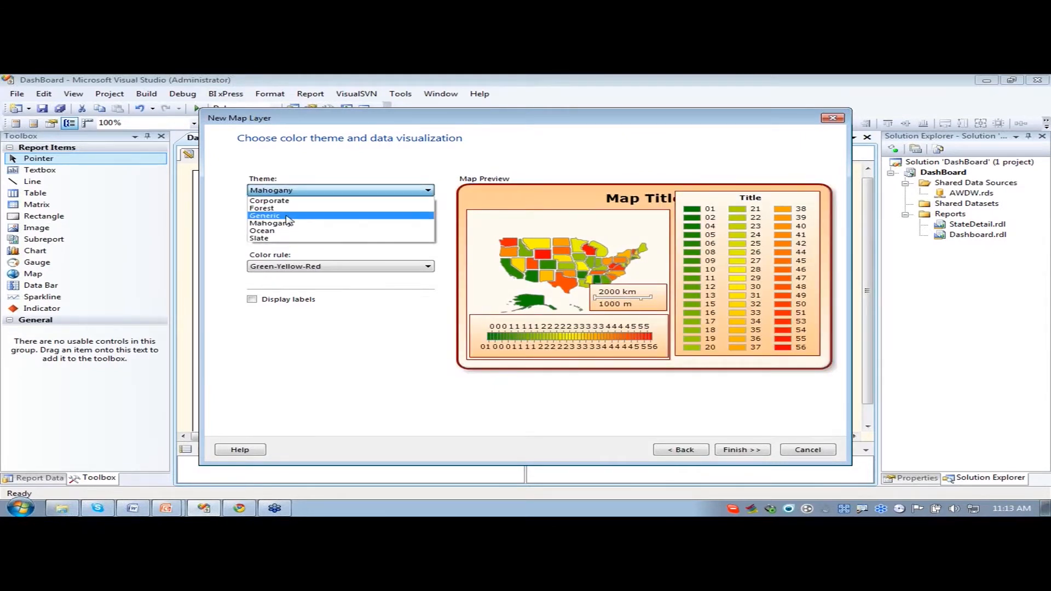
left_click(274, 215)
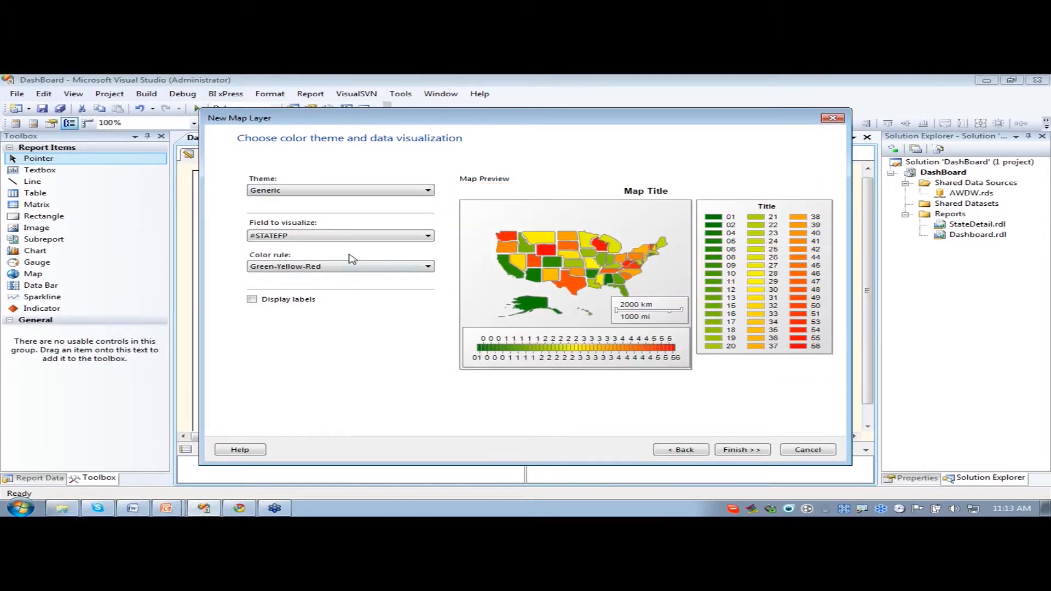
- Set the field to visualize to [Sum(OrderQuantity)] and the color rule to Dark-Light
left_click(312, 239)
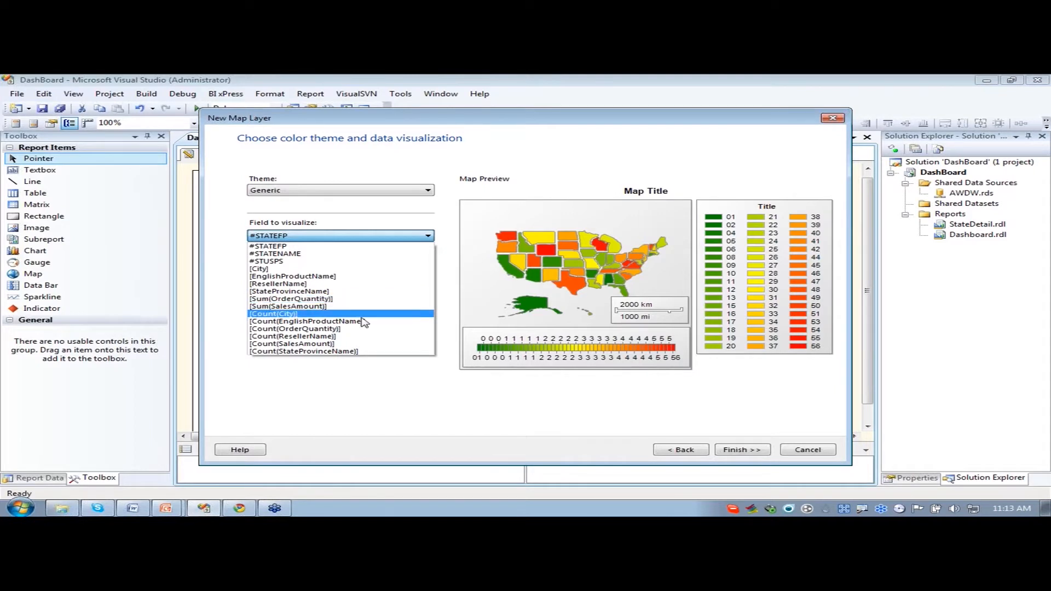
left_click(283, 299)
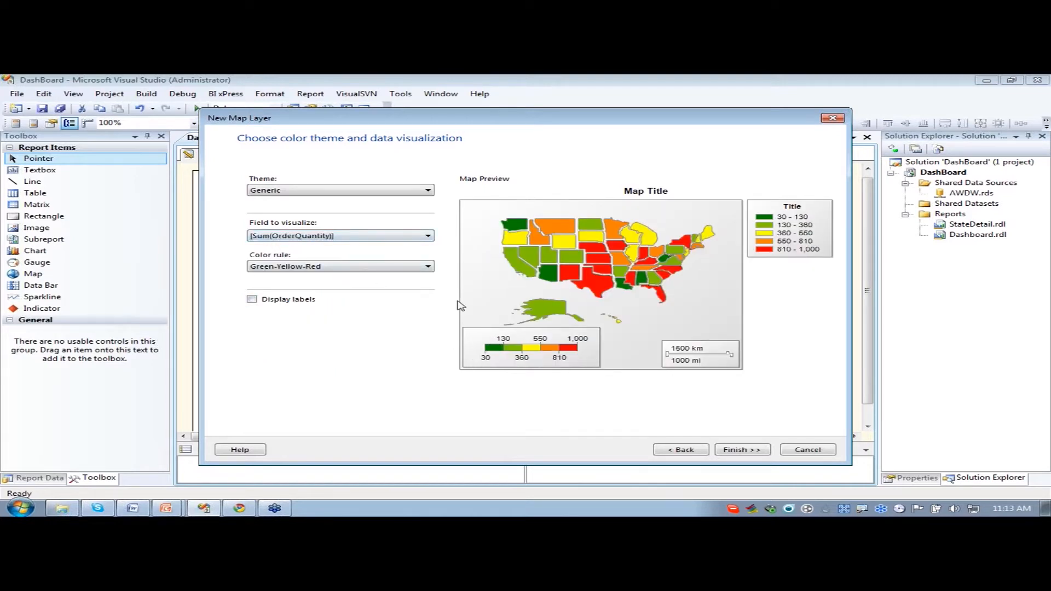
left_click(330, 269)
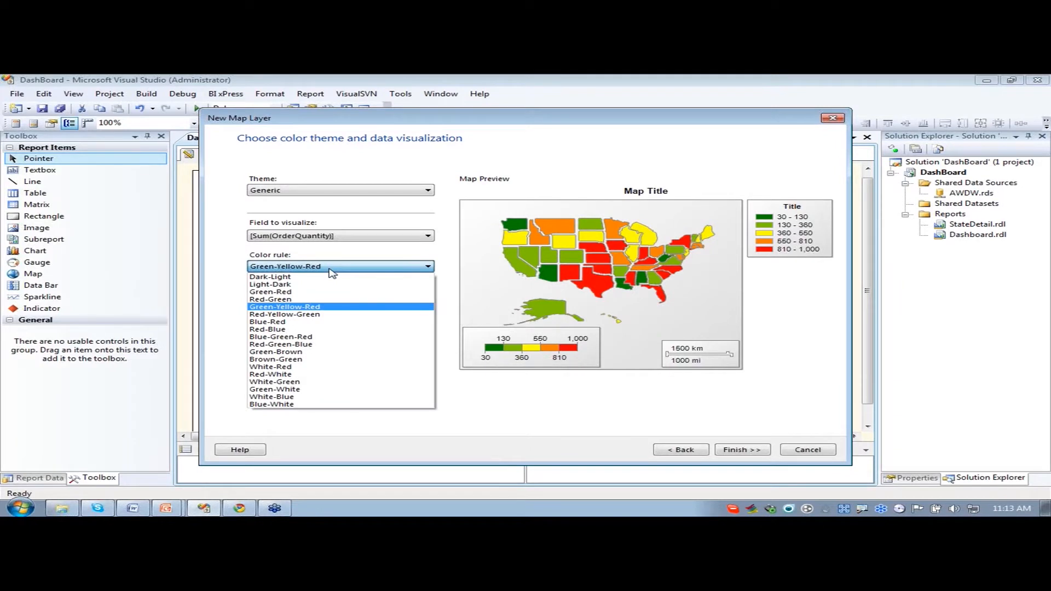
left_click(332, 272)
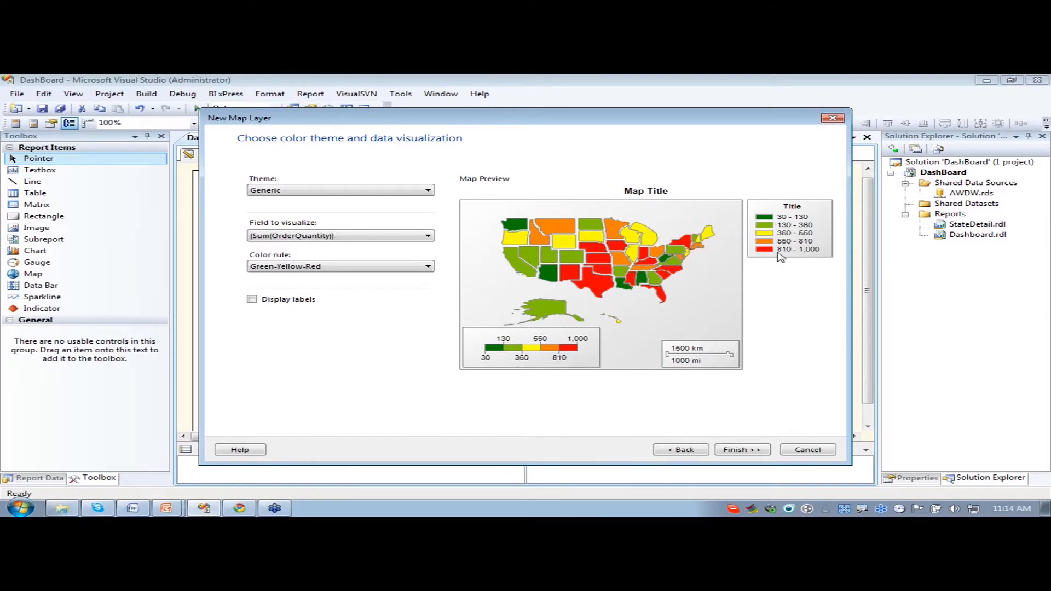
left_click(338, 268)
left_click(304, 281)
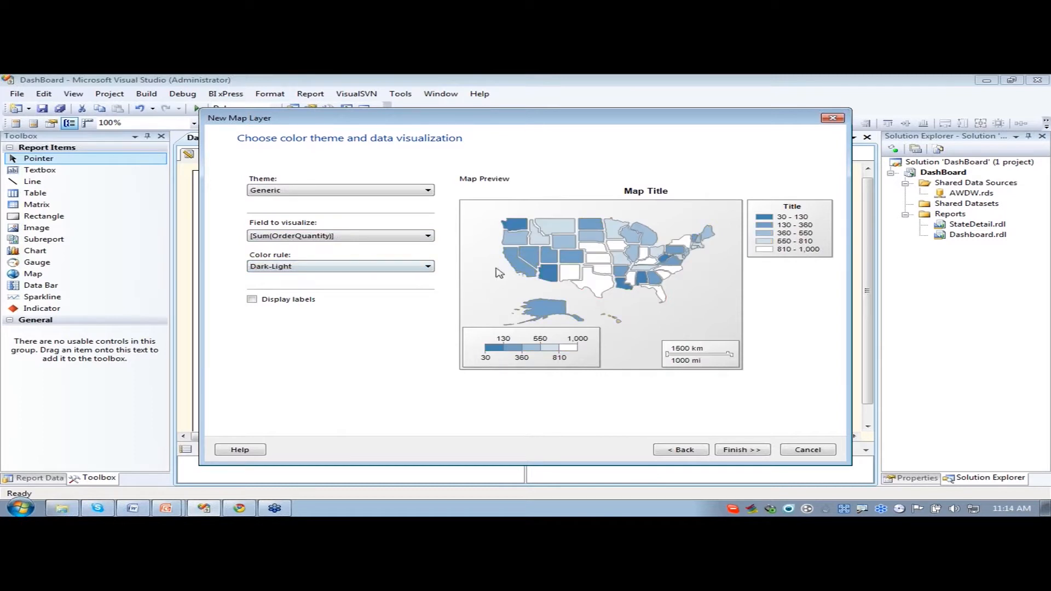
- Try the Green-Red, Brown-Green and Green-White color rules on the map preview
left_click(392, 268)
left_click(324, 293)
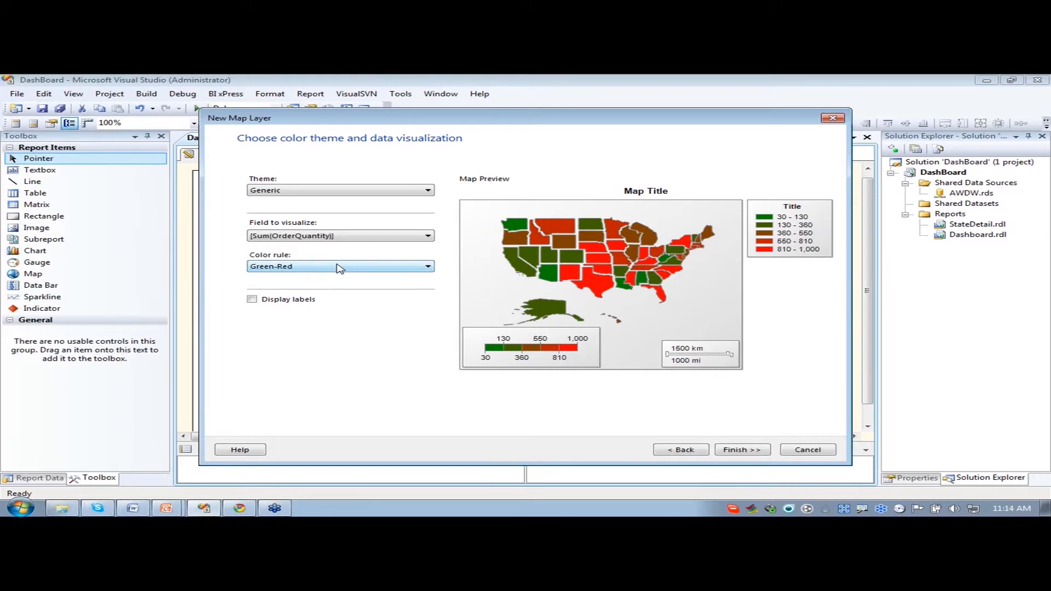
left_click(338, 267)
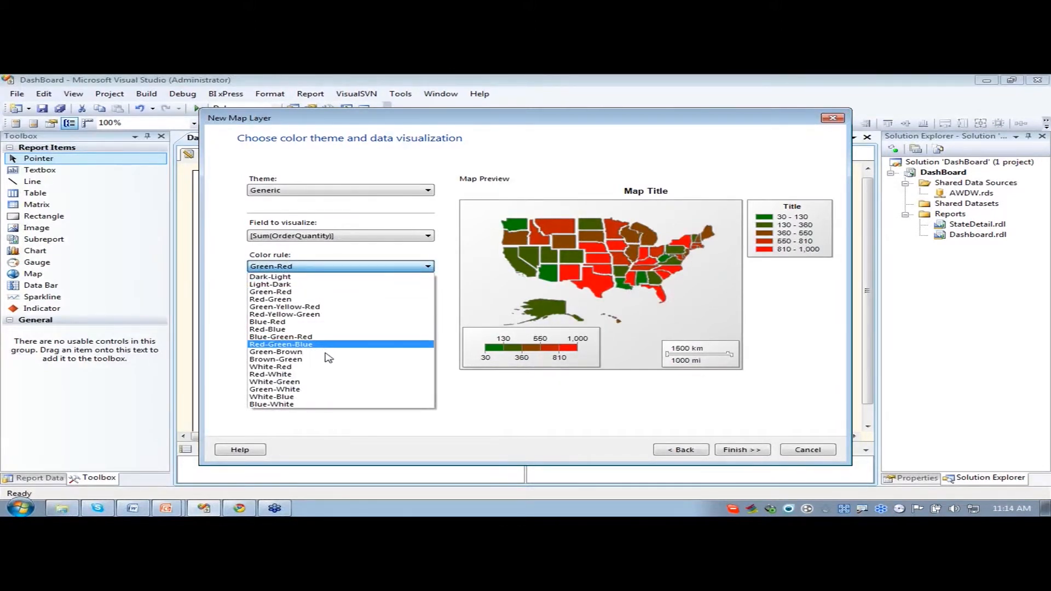
left_click(298, 360)
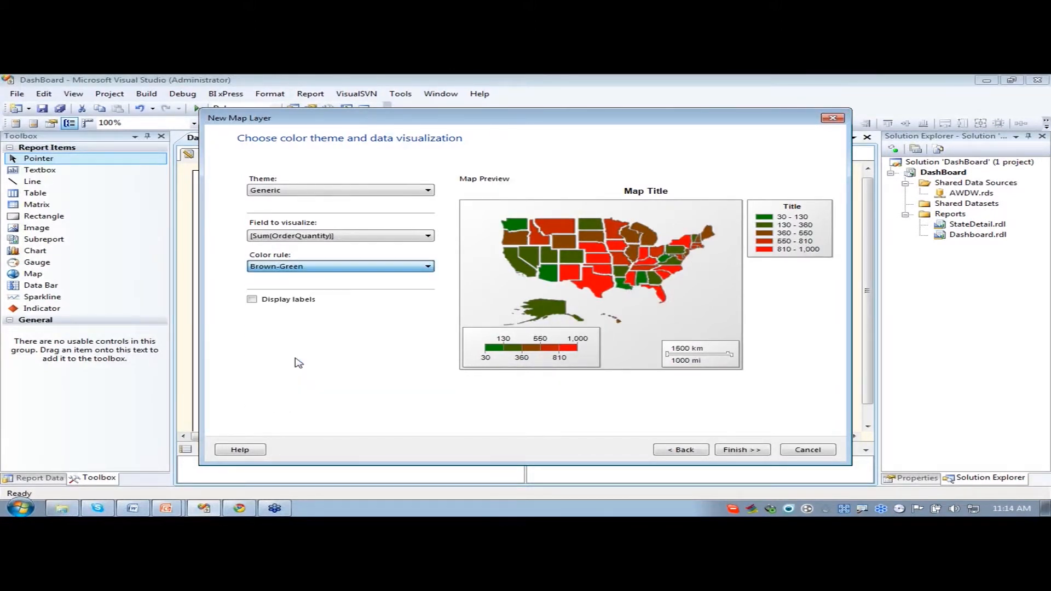
left_click(340, 266)
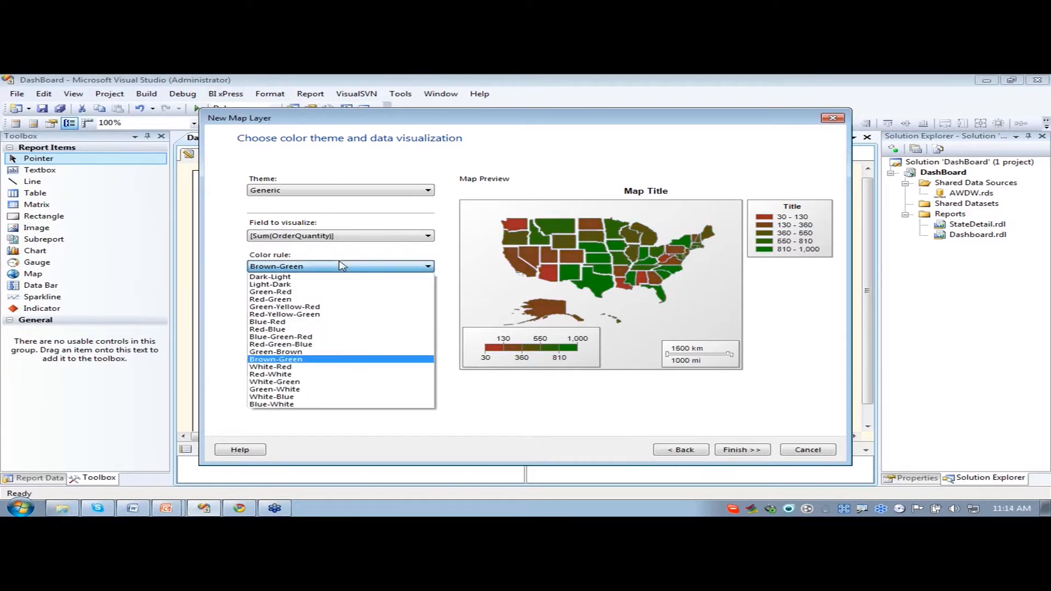
left_click(334, 389)
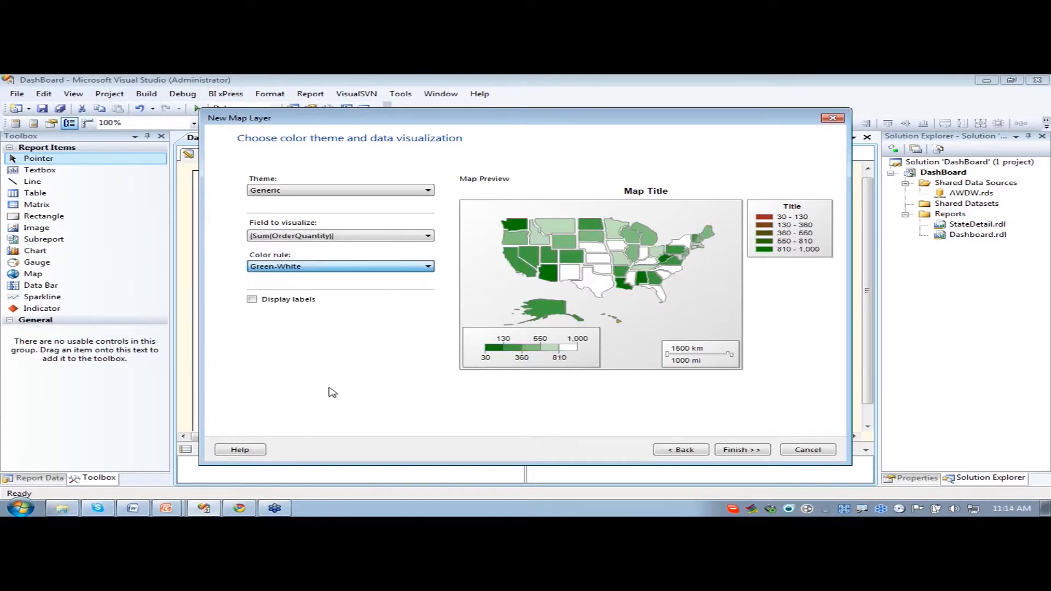
- Set the map's color rule to Red-Yellow-Green and finish the map layer wizard
left_click(366, 267)
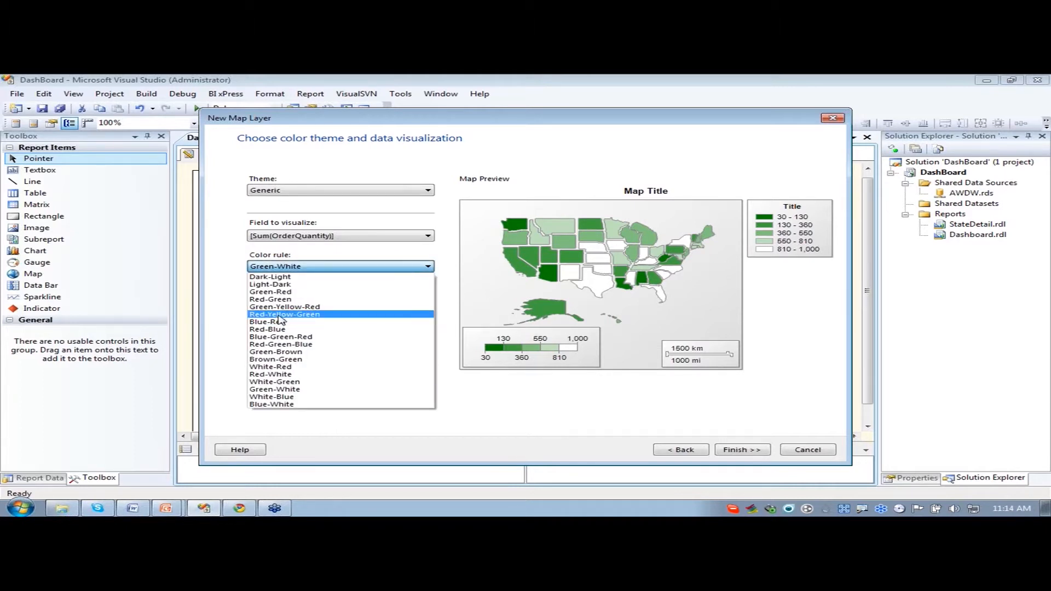
left_click(279, 316)
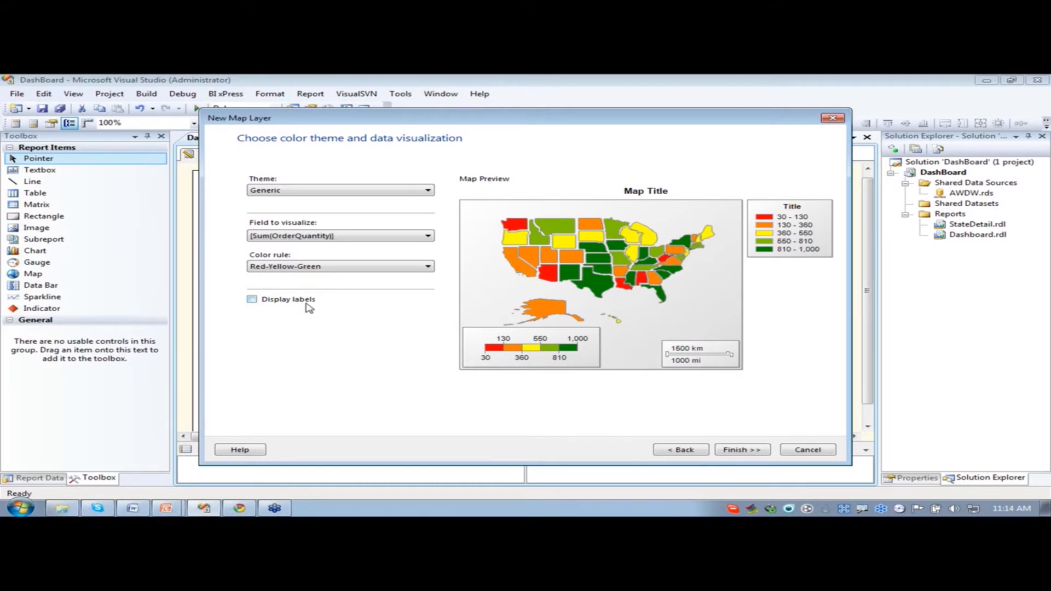
left_click(743, 451)
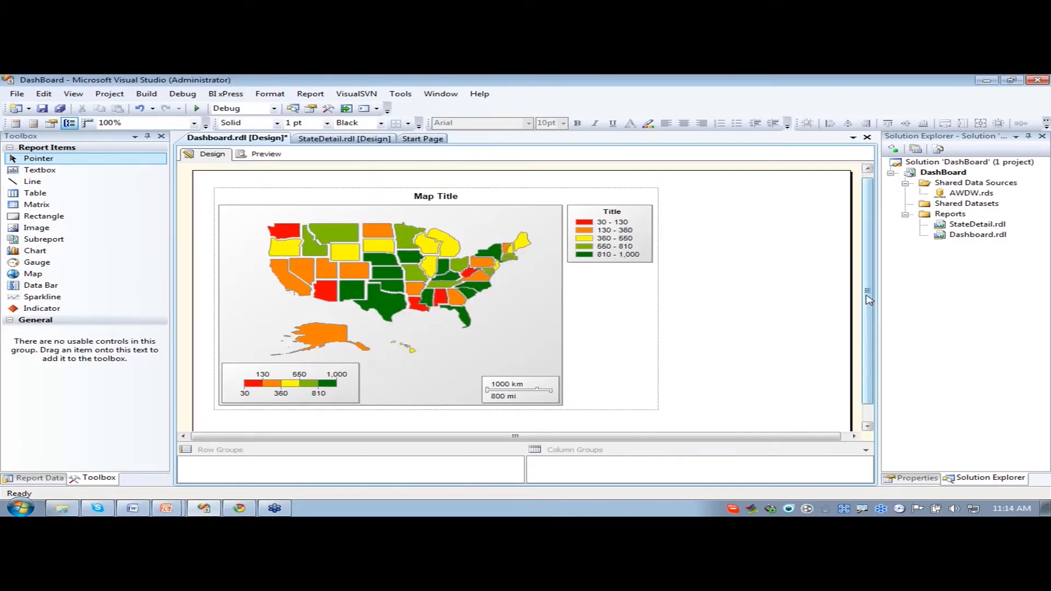
- Preview the Dashboard map, then check the StateDetail report's parameters and return to the Dashboard design
left_click(266, 154)
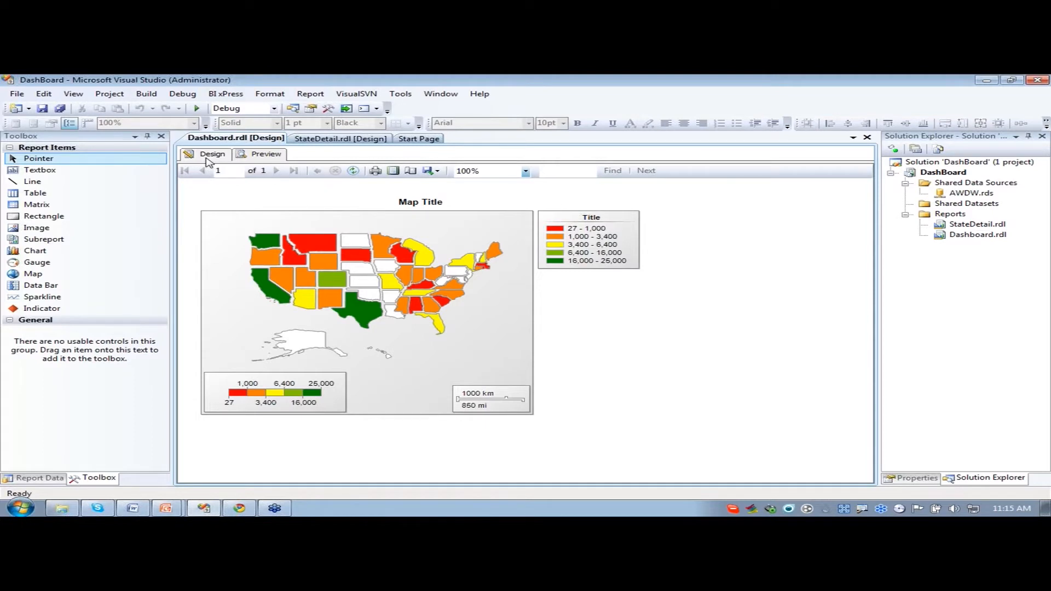
left_click(206, 154)
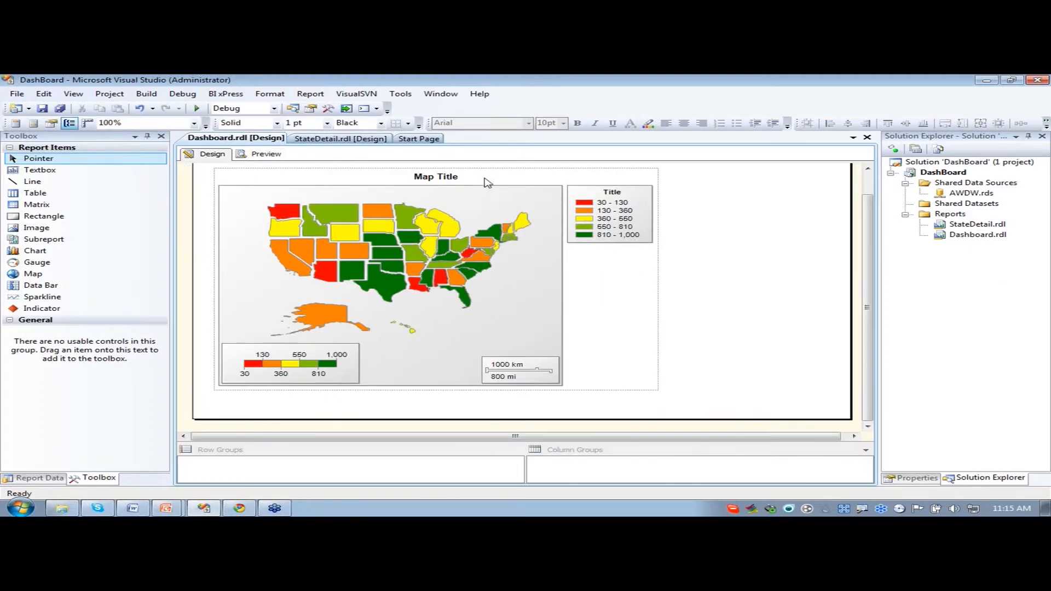
left_click(343, 140)
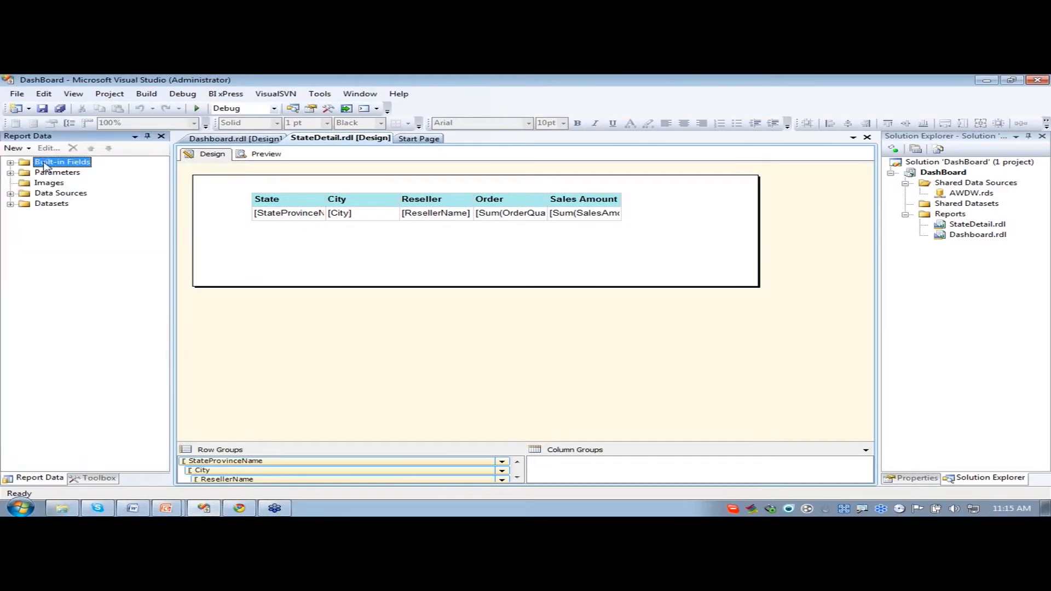
left_click(10, 173)
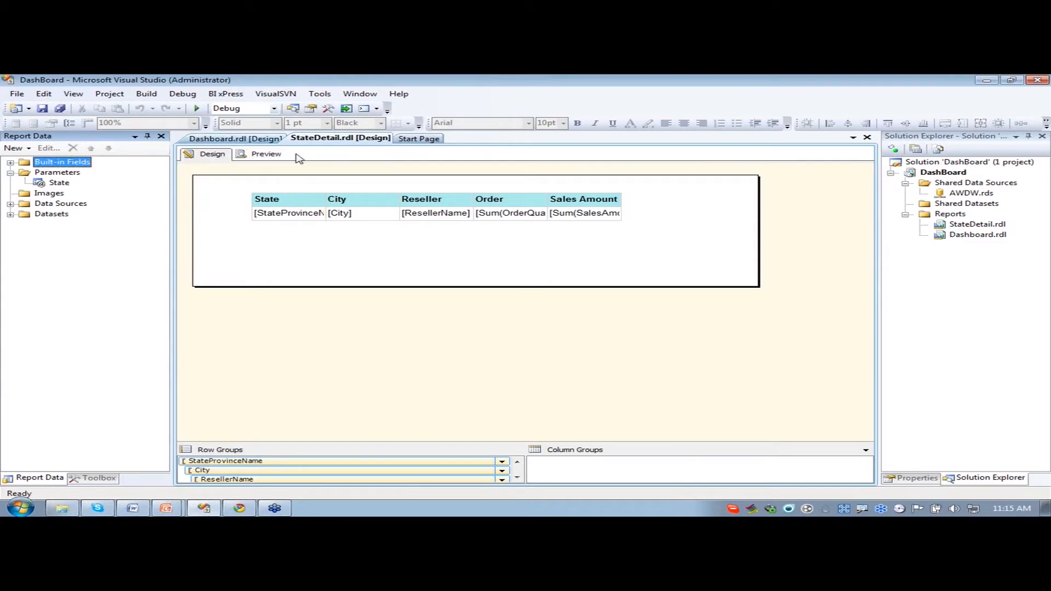
left_click(239, 141)
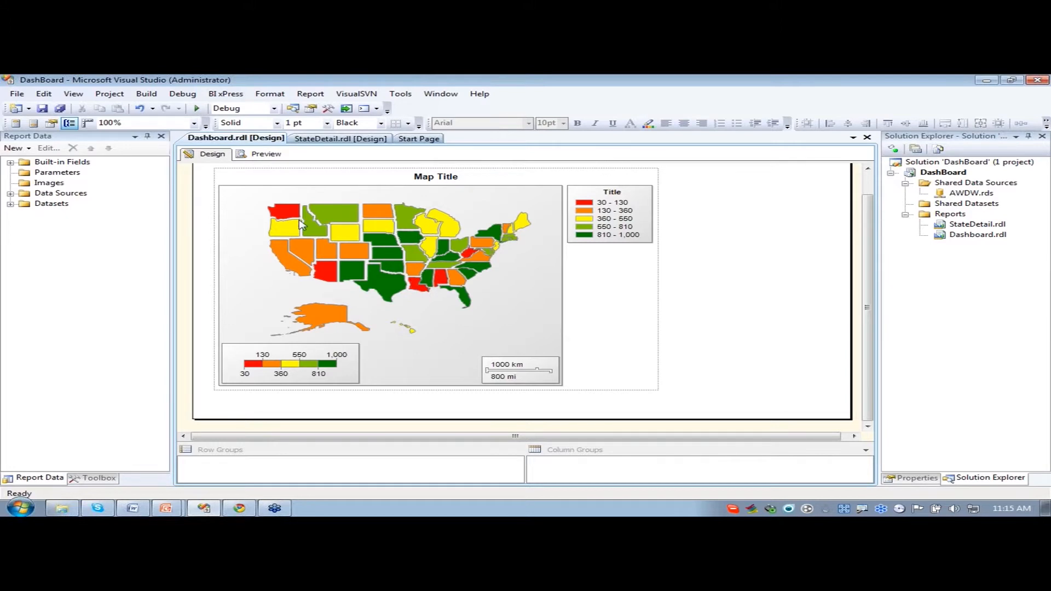
- Open the polygon properties of the USA map's polygon layer
left_click(590, 290)
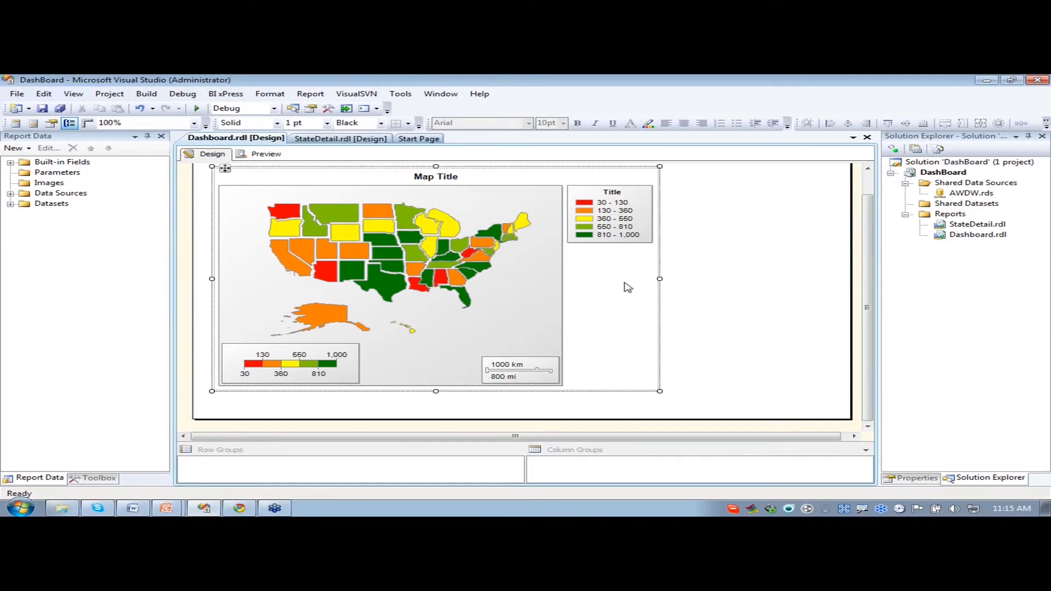
double_click(530, 266)
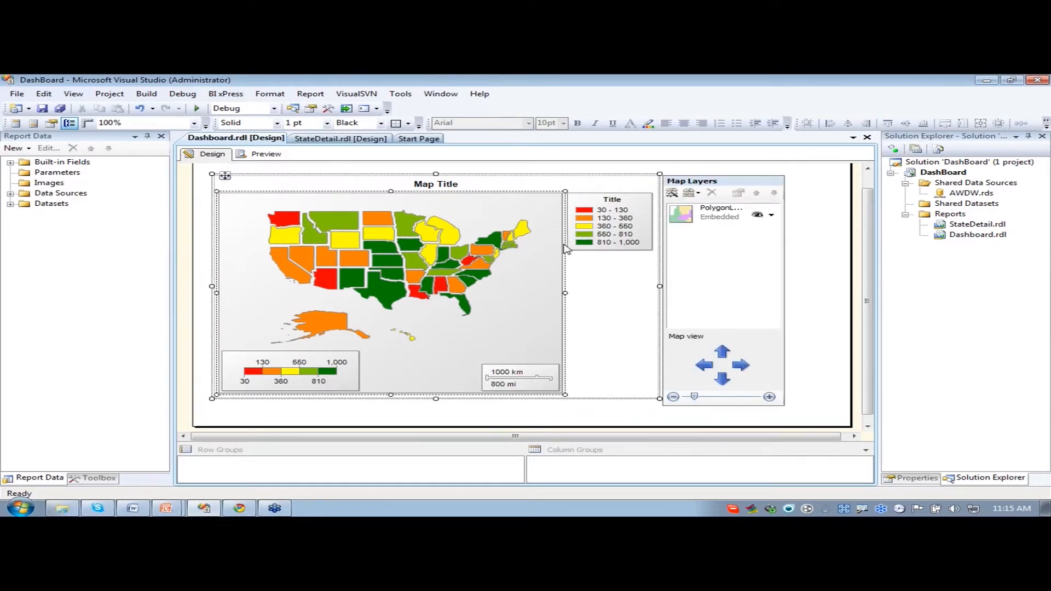
right_click(721, 214)
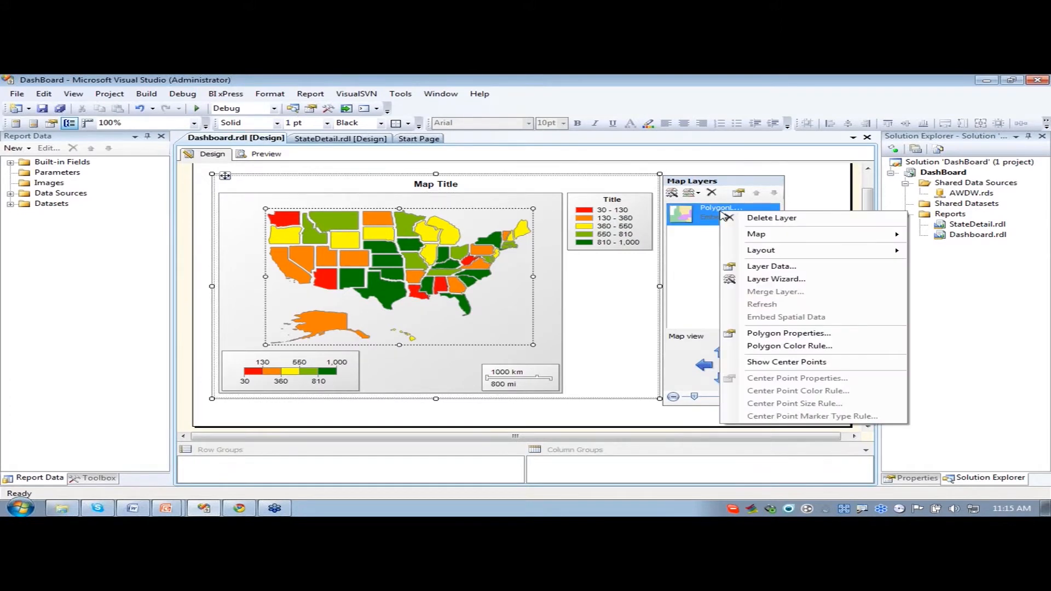
left_click(774, 336)
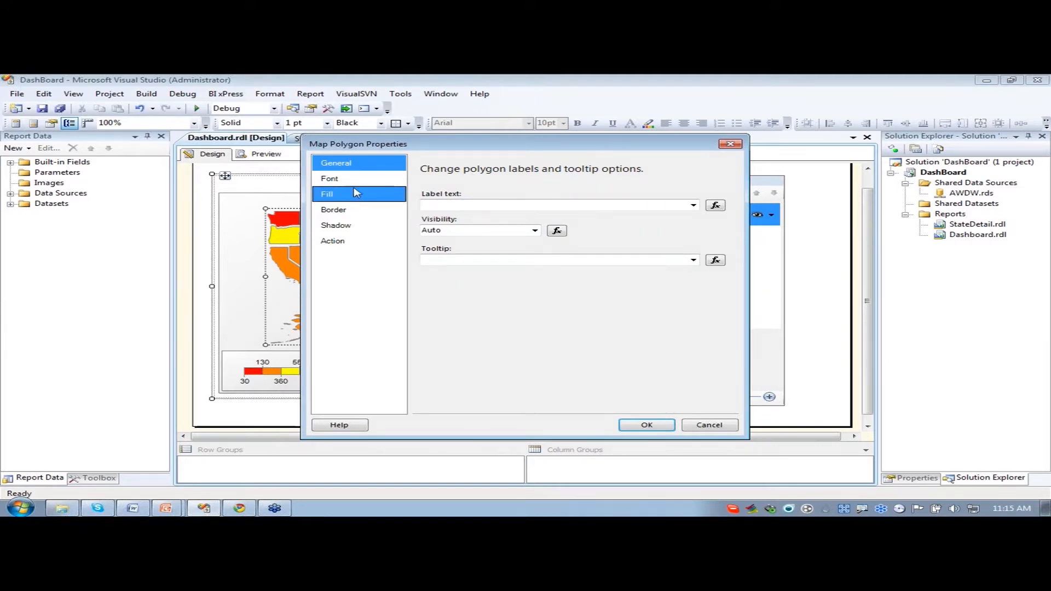
- Review the font, fill, border and shadow options of the map polygons
left_click(334, 183)
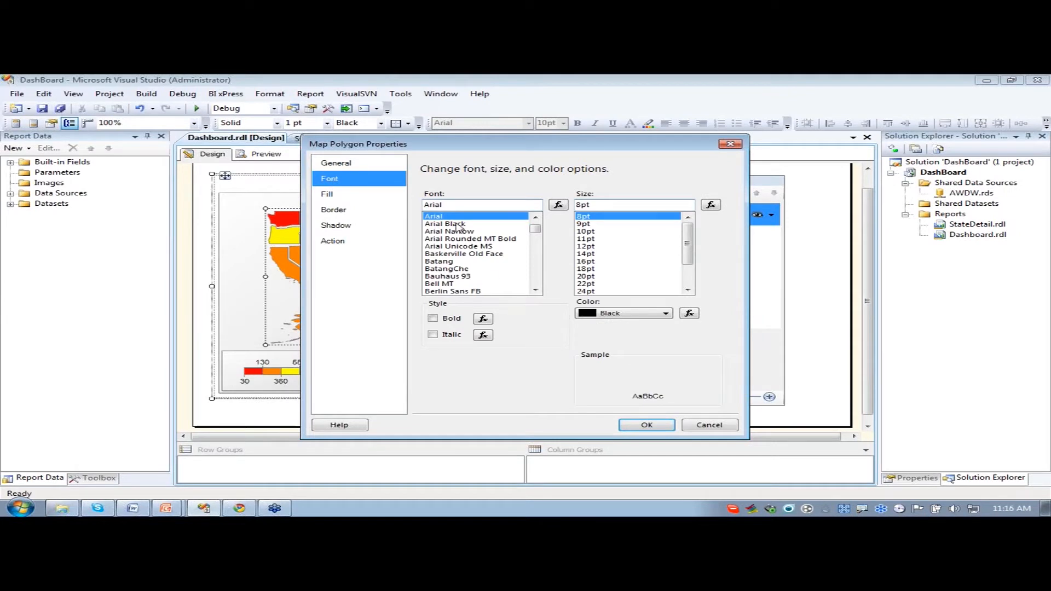
left_click(360, 195)
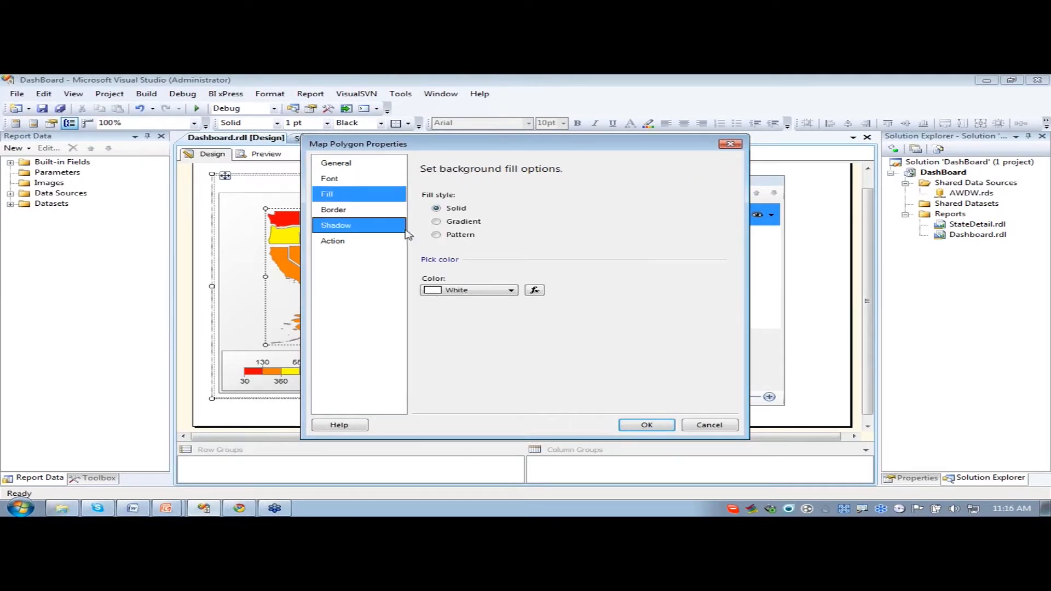
left_click(331, 210)
left_click(353, 229)
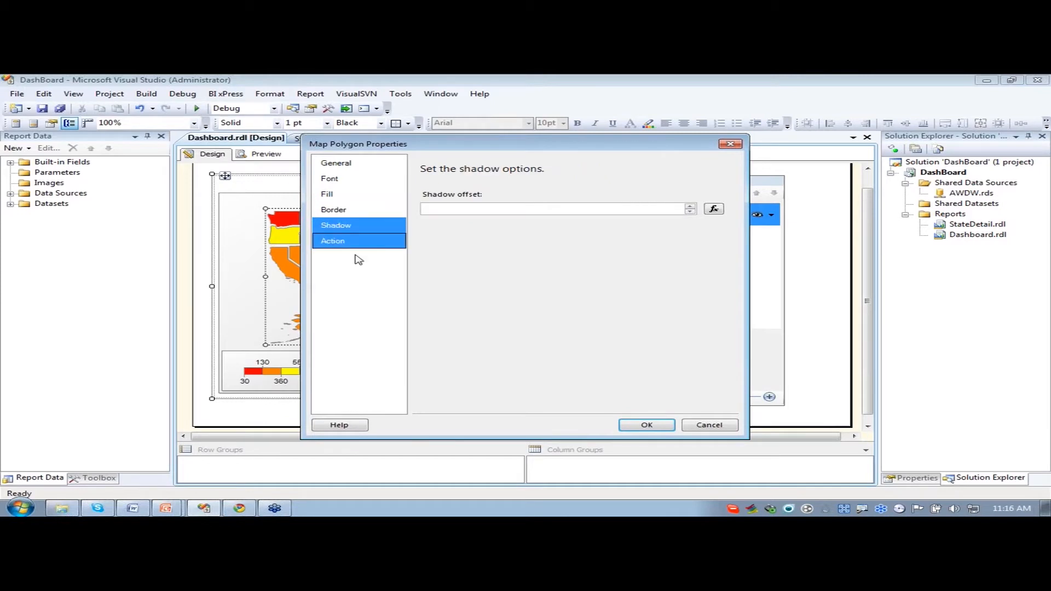
- Enable a Go to report action on the map polygons that targets the StateDetail report
left_click(335, 247)
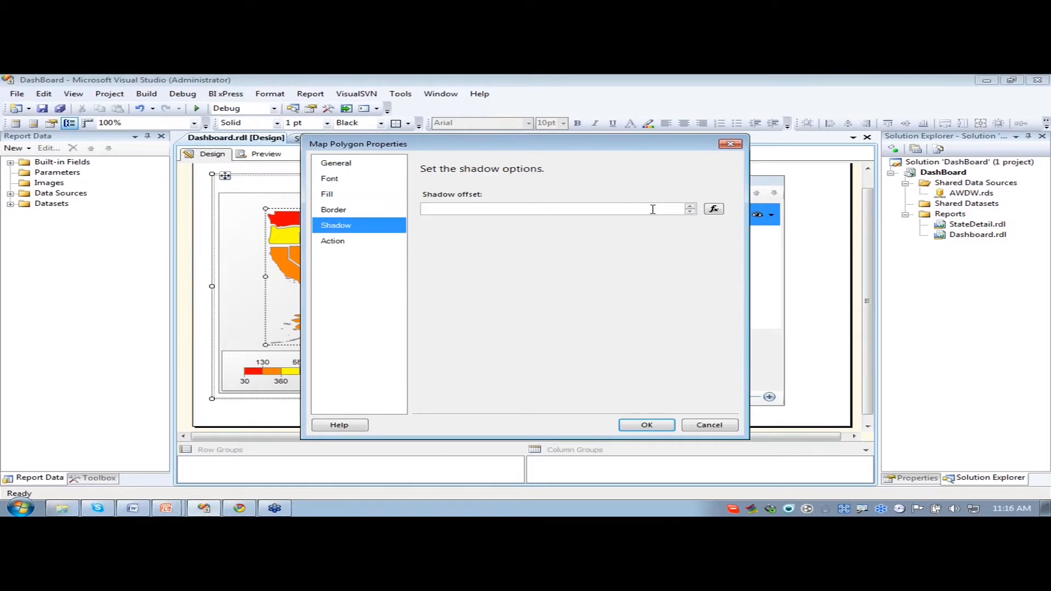
left_click(324, 245)
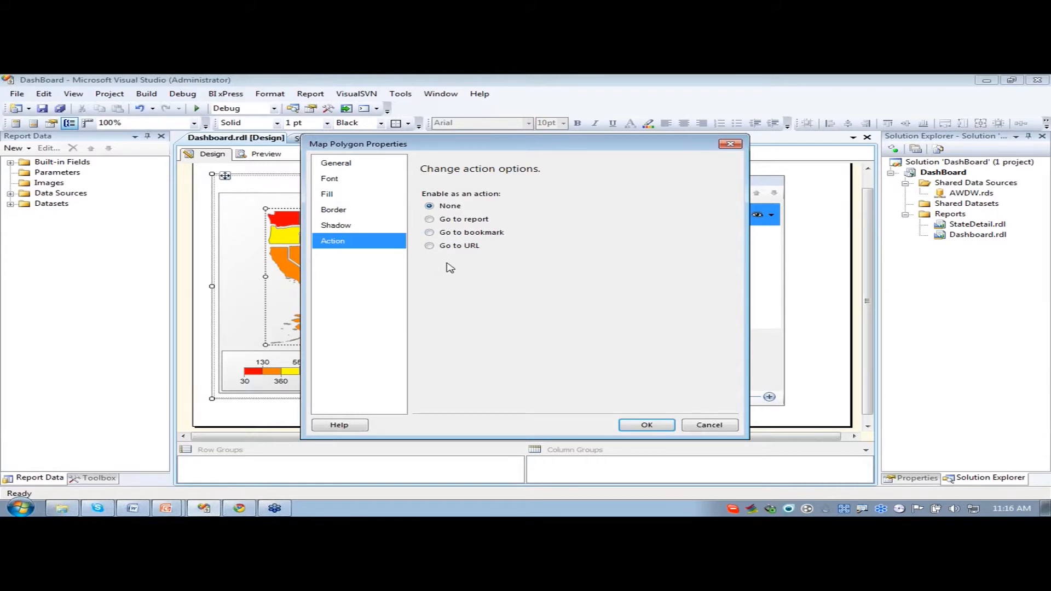
left_click(430, 220)
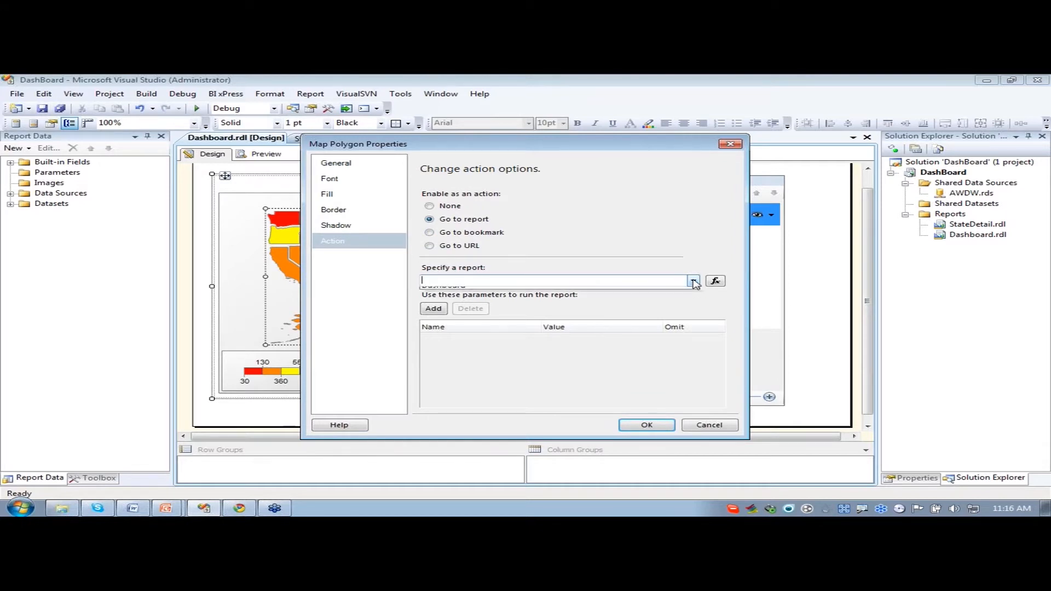
left_click(694, 281)
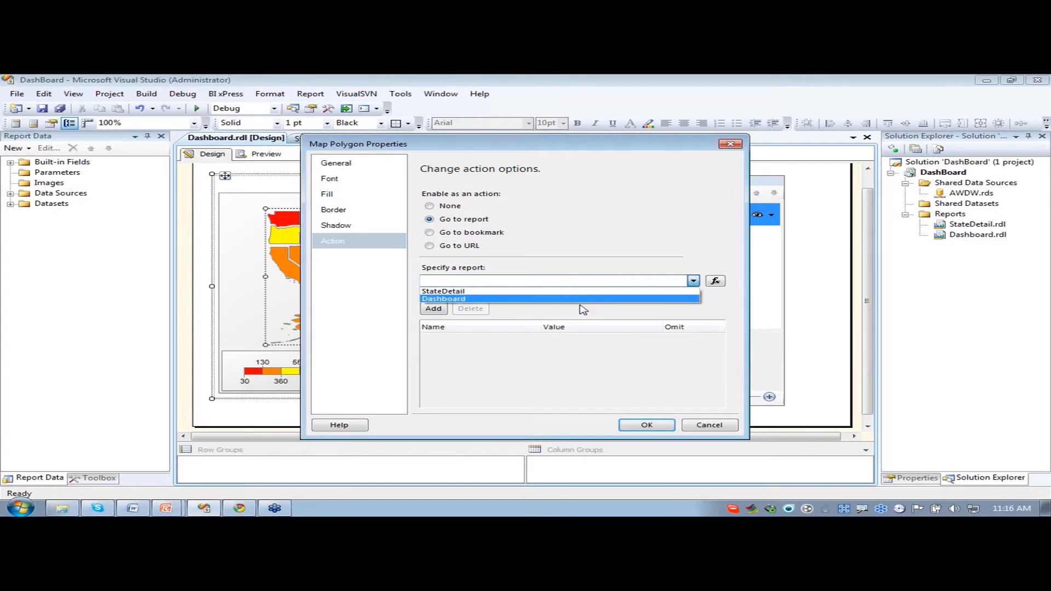
left_click(440, 291)
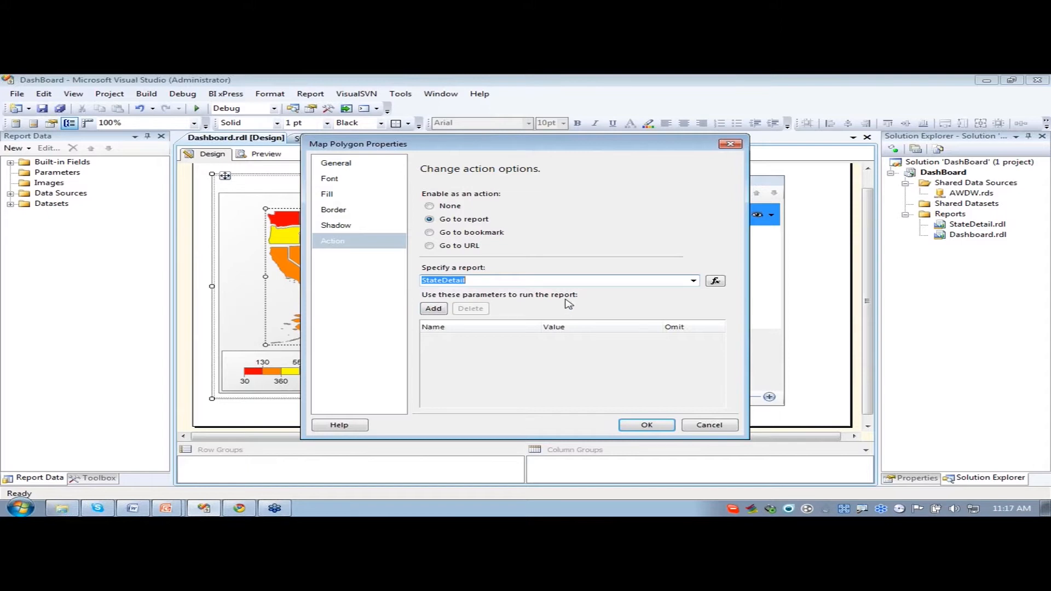
- Add the State parameter with the value [StateProvinceName] to the report action and accept the polygon properties
left_click(433, 309)
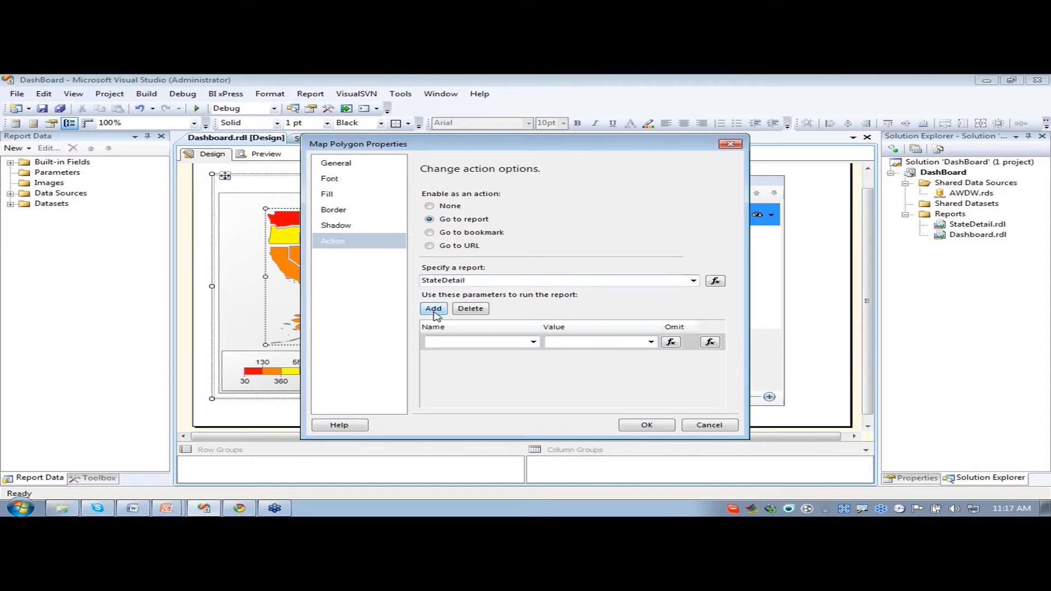
left_click(532, 343)
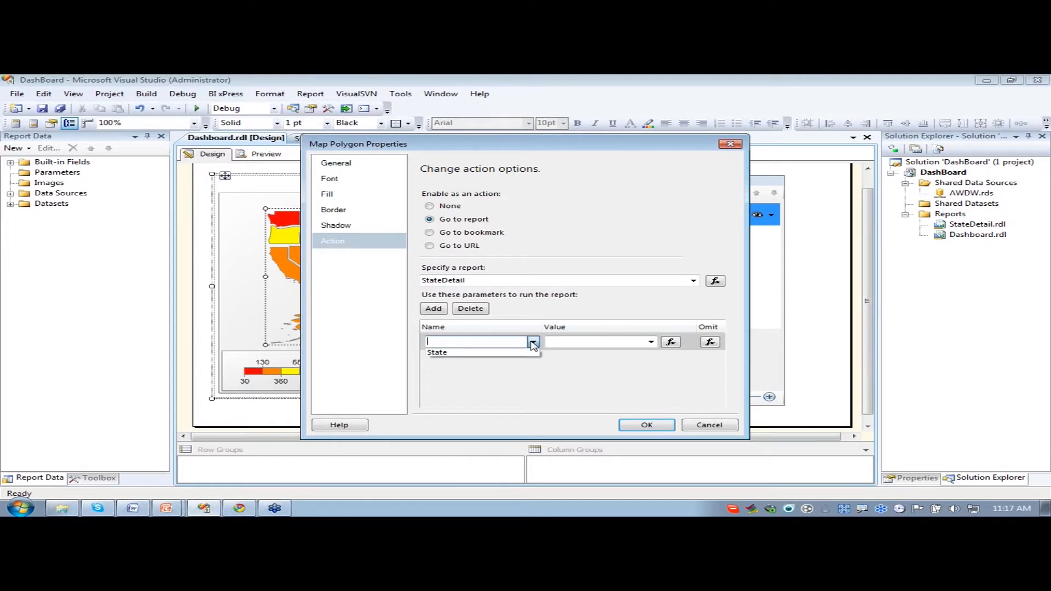
left_click(453, 353)
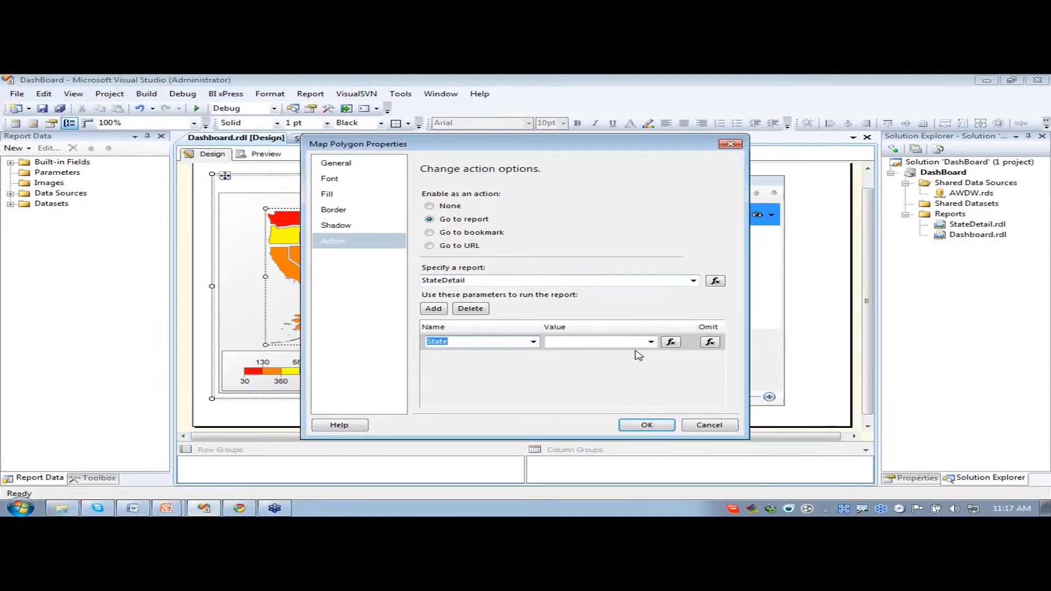
left_click(651, 343)
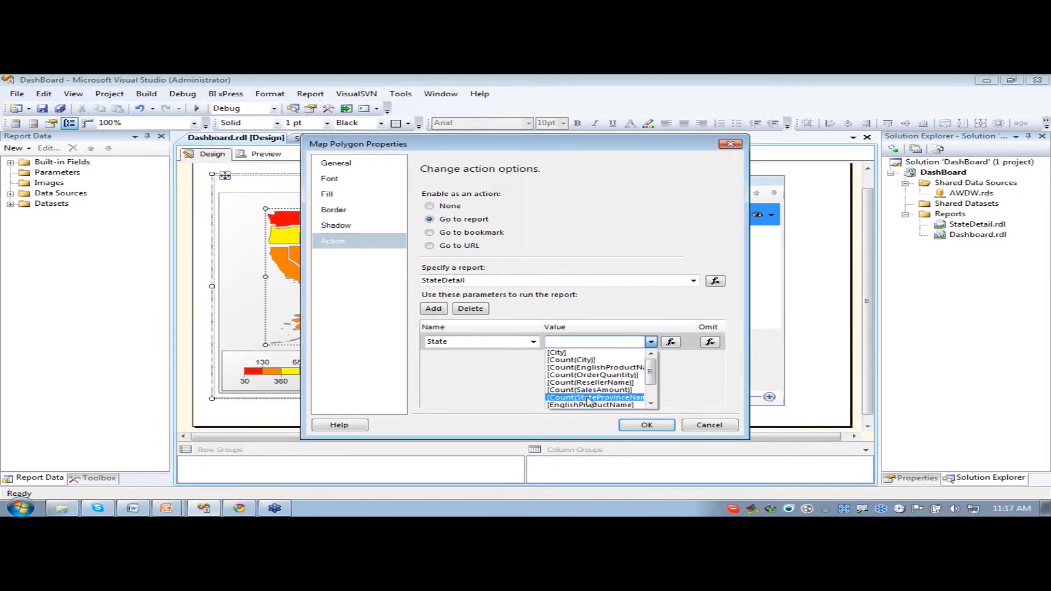
left_click_drag(651, 378, 655, 398)
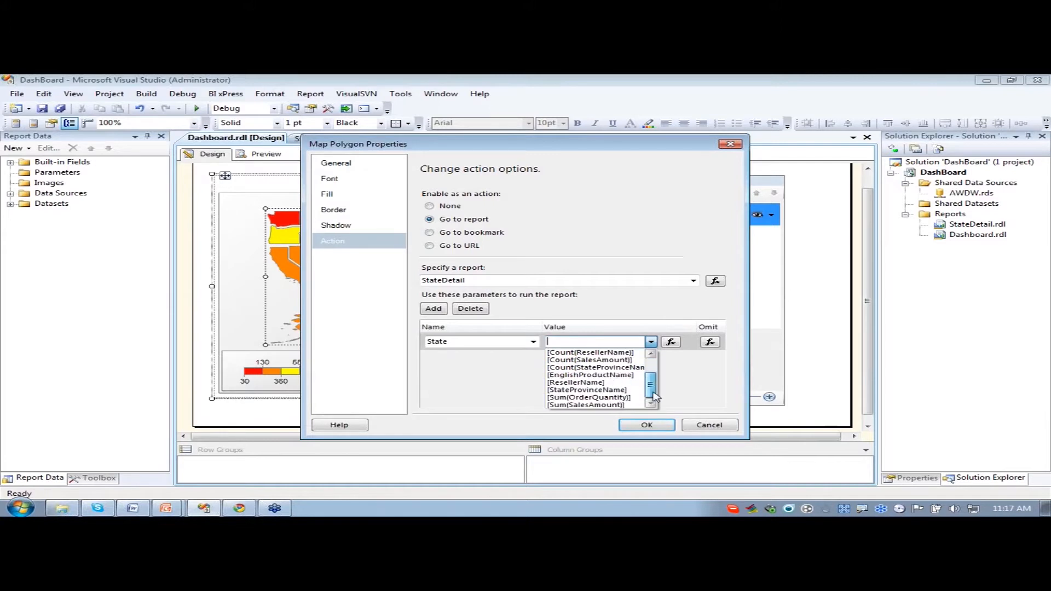
left_click(572, 392)
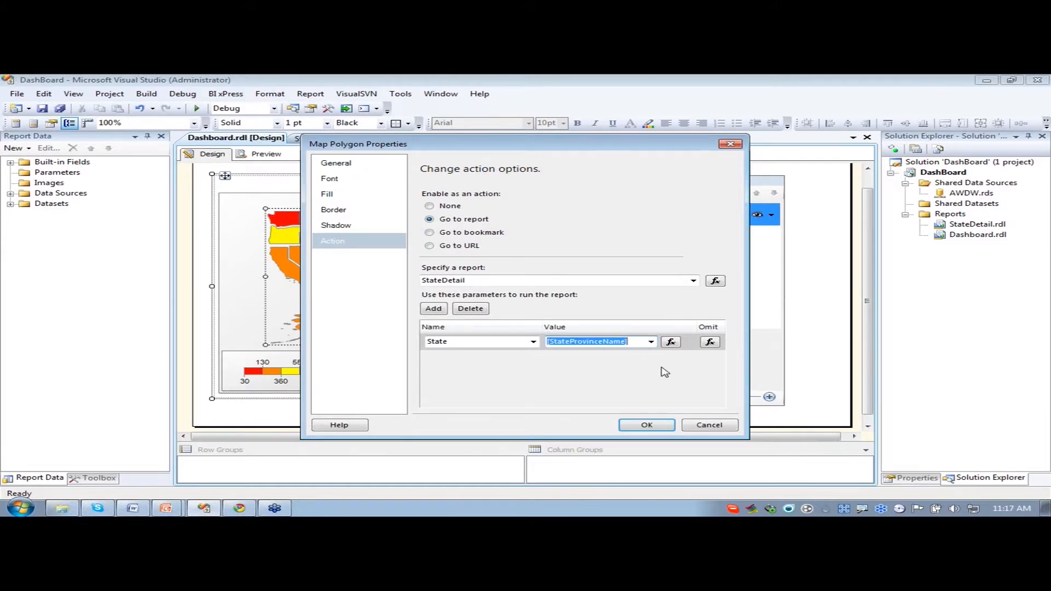
left_click(646, 426)
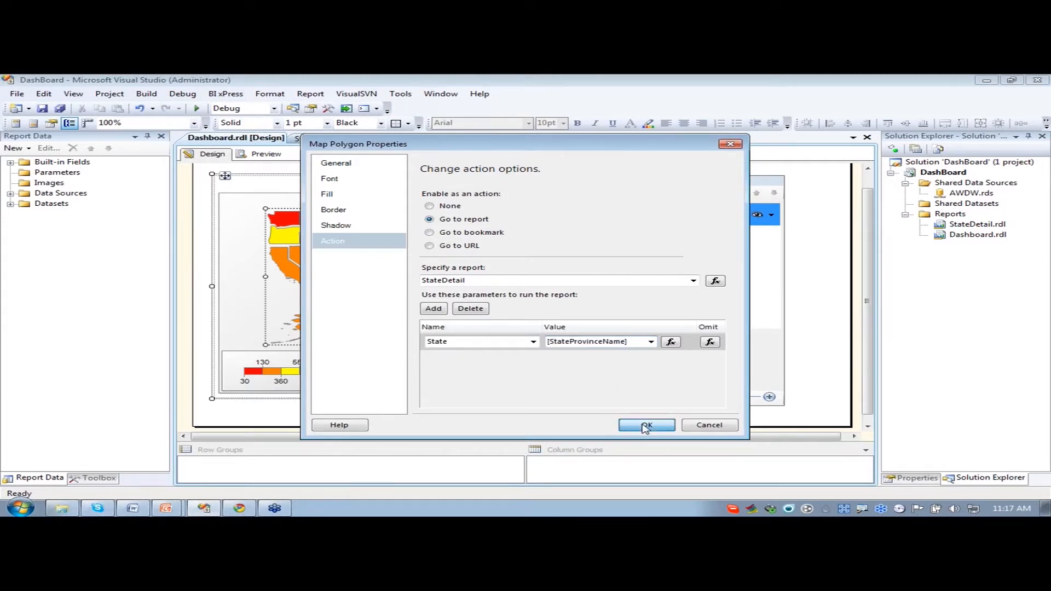
left_click(811, 333)
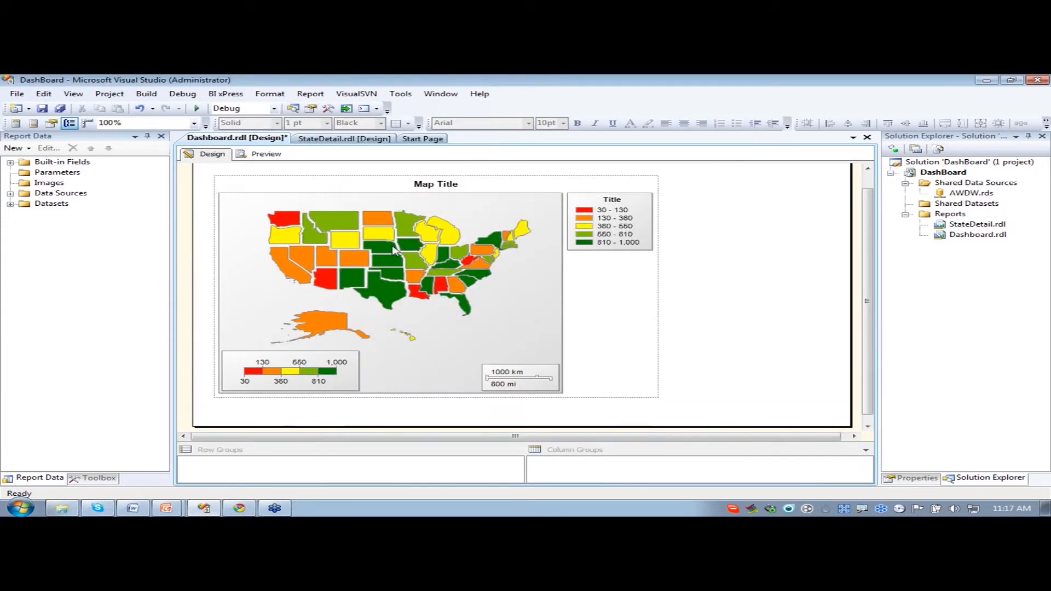
- Preview the Dashboard report and drill through from Washington on the map to its state detail
left_click(260, 156)
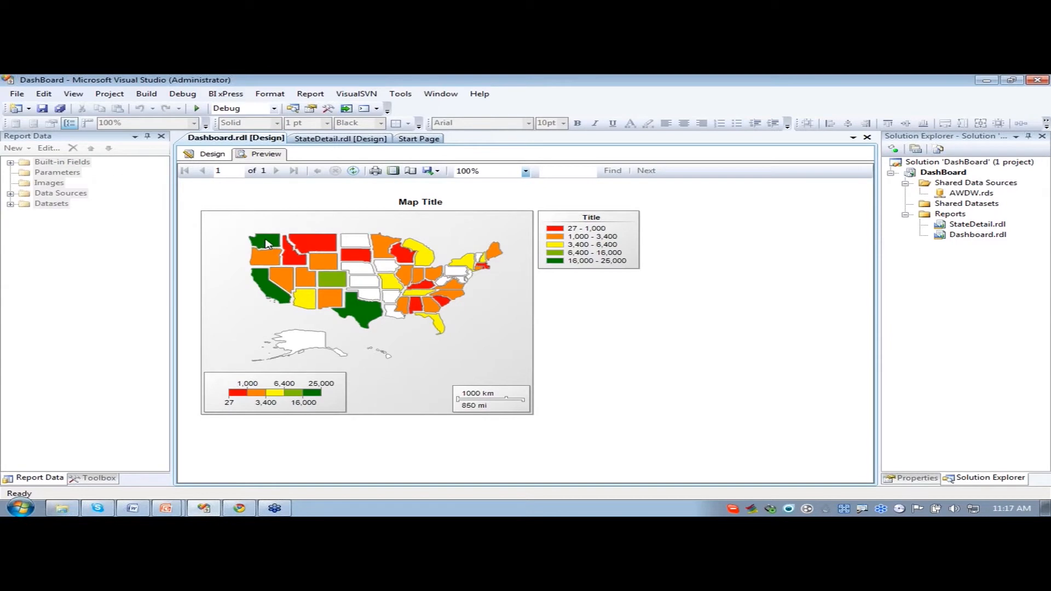
left_click(268, 243)
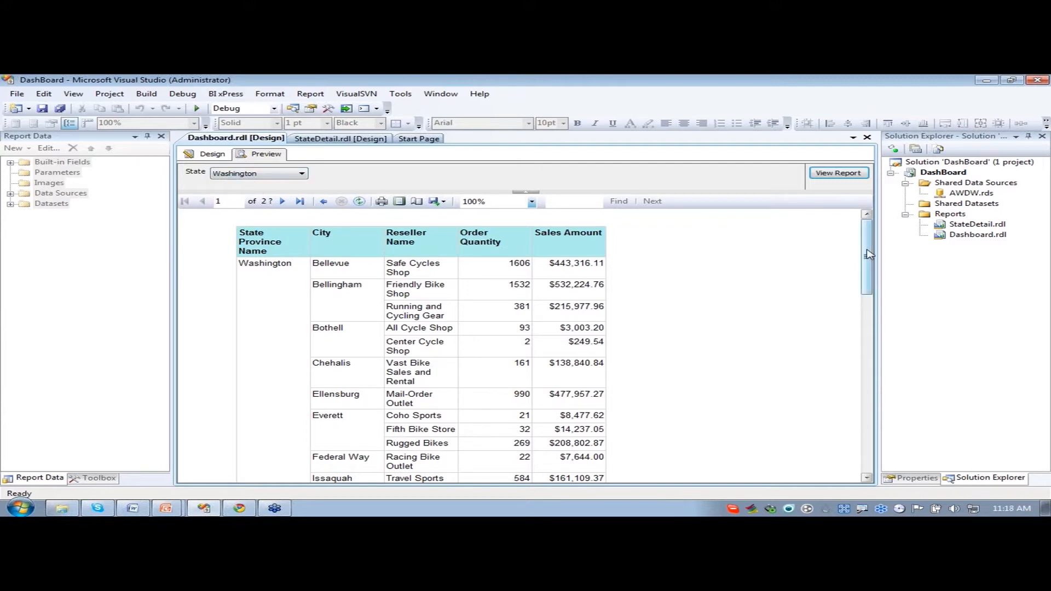
- Look through the city and reseller rows of the Washington state detail report
left_click_drag(869, 254, 865, 275)
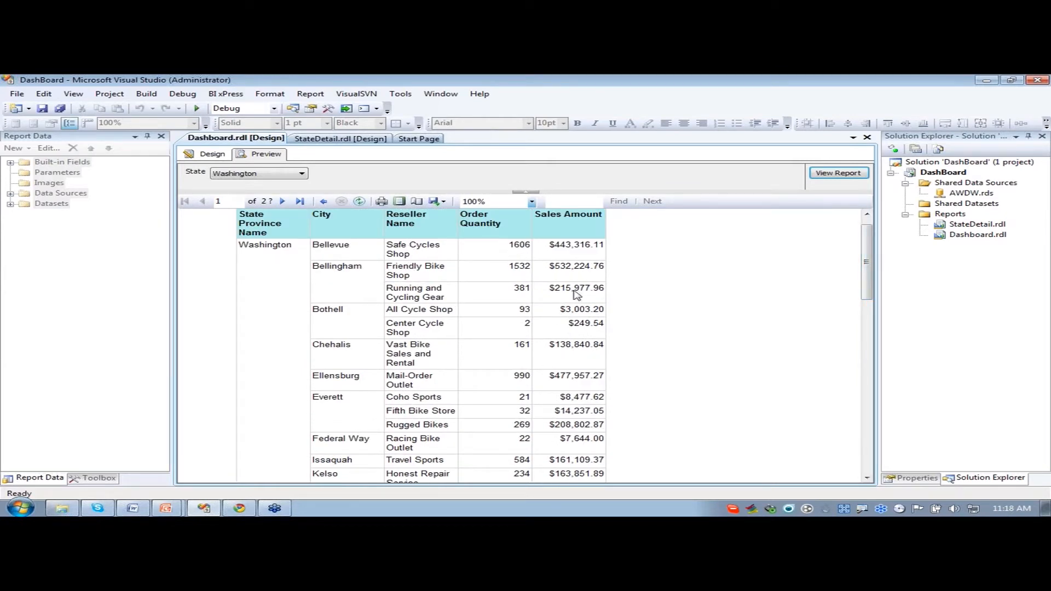
scroll(874, 277, "down", 1)
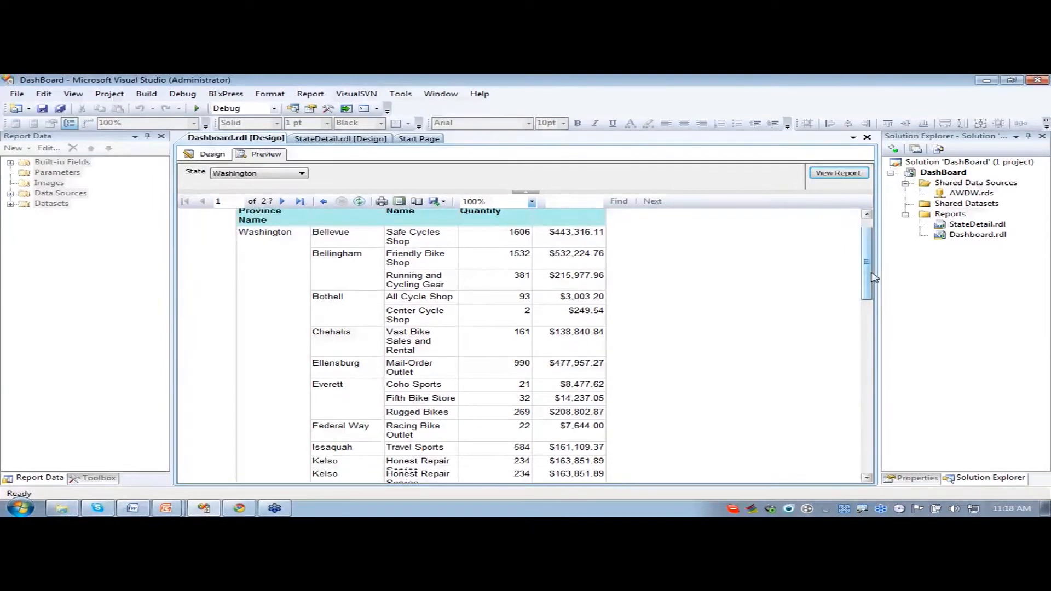
left_click_drag(872, 273, 800, 247)
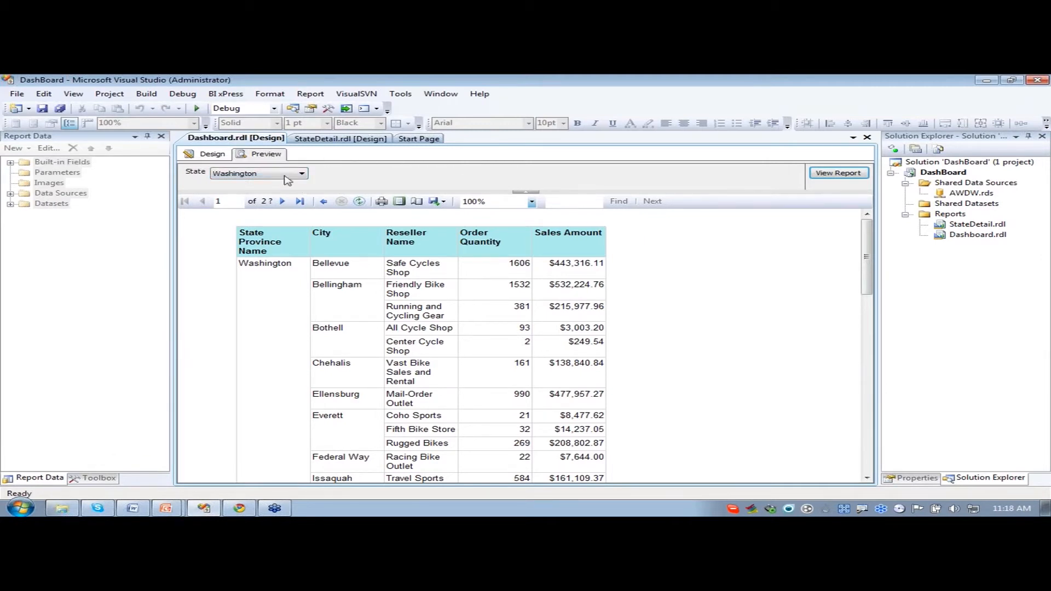
- Preview the Dashboard report again and drill through from South Dakota on the map to its state detail
left_click(207, 154)
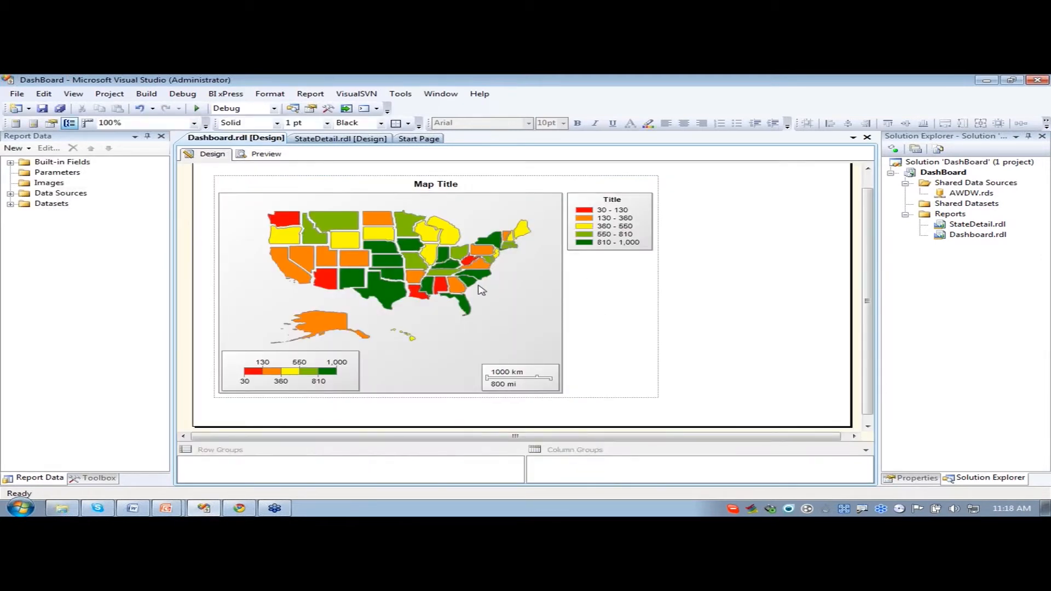
left_click(258, 158)
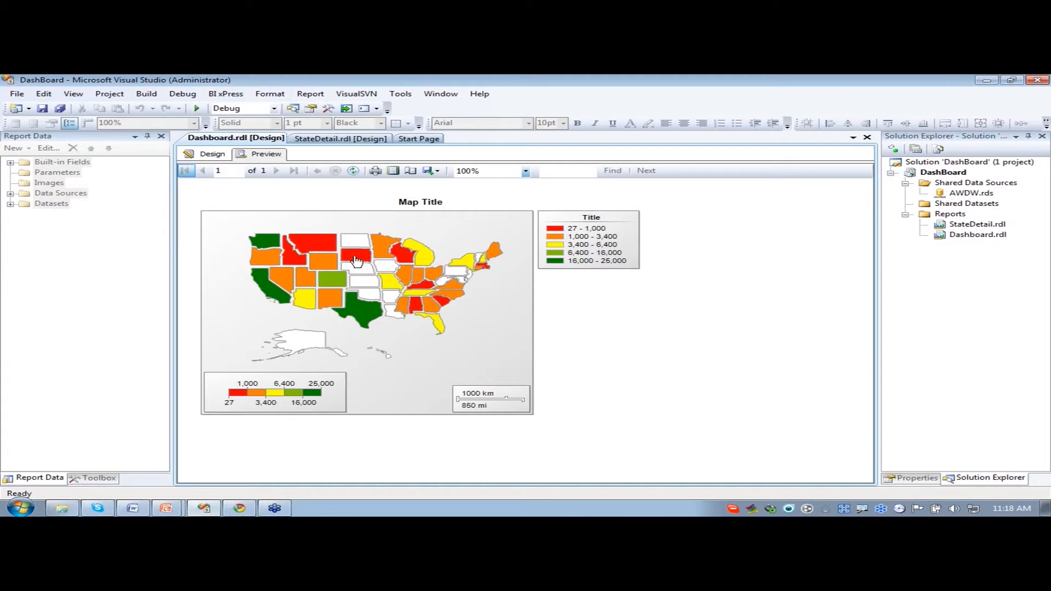
left_click(359, 261)
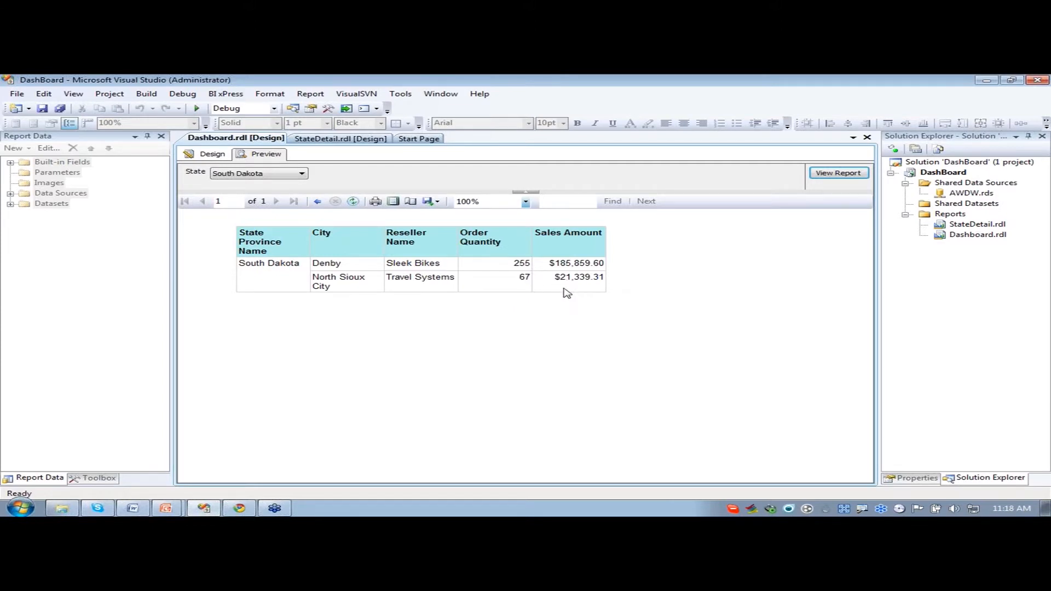
- Return to the Dashboard report design and change the map's title to "Sales by State"
left_click(206, 155)
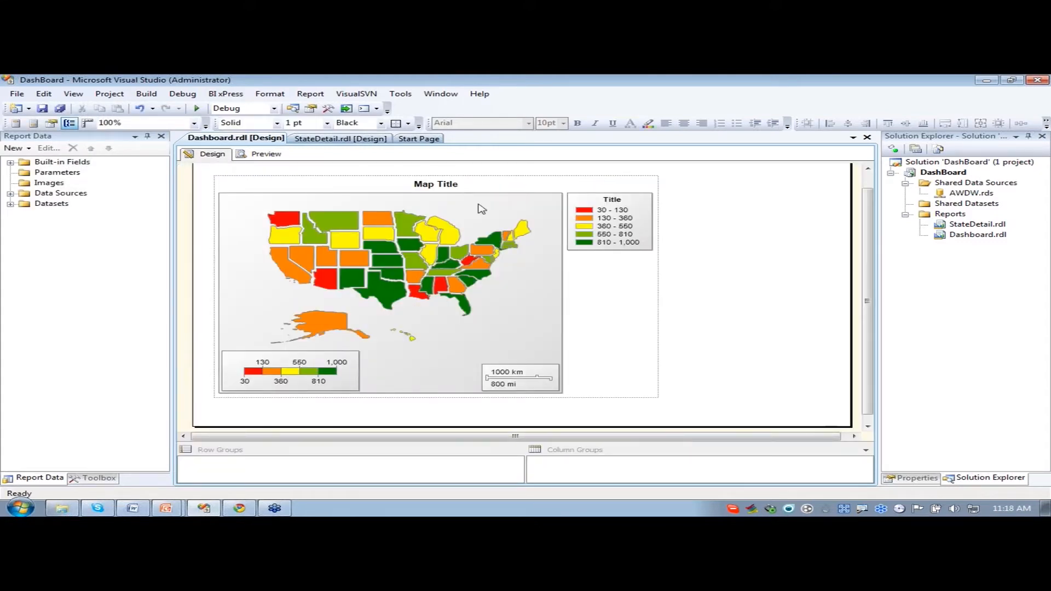
left_click(473, 188)
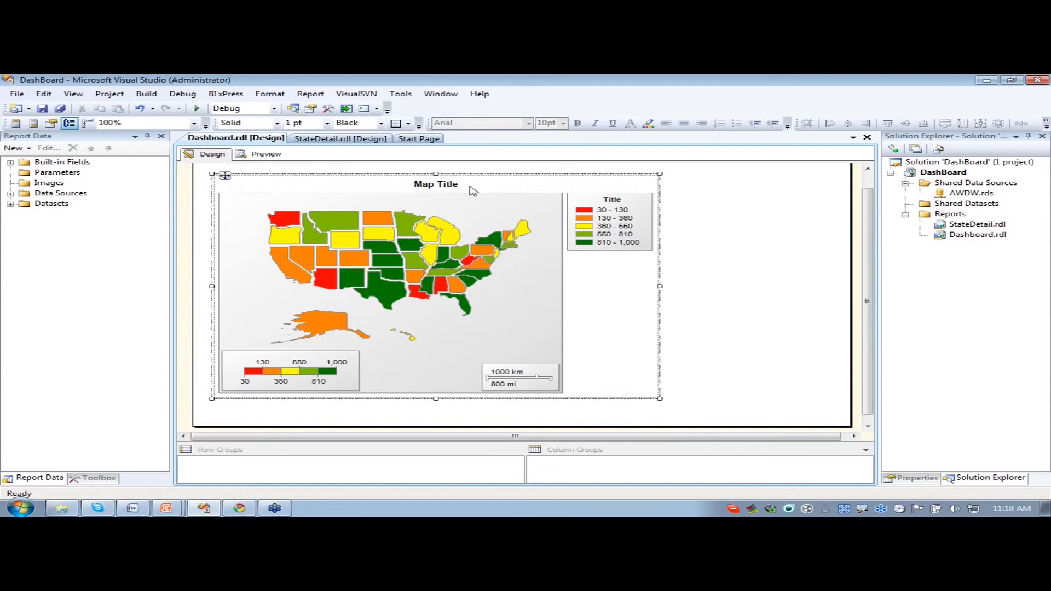
left_click(472, 190)
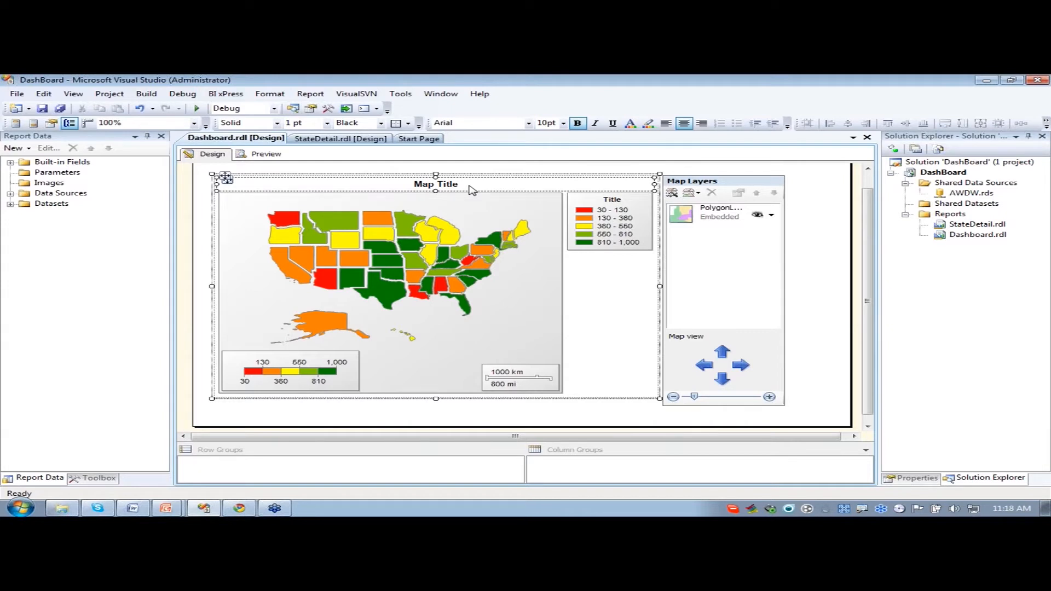
left_click(471, 185)
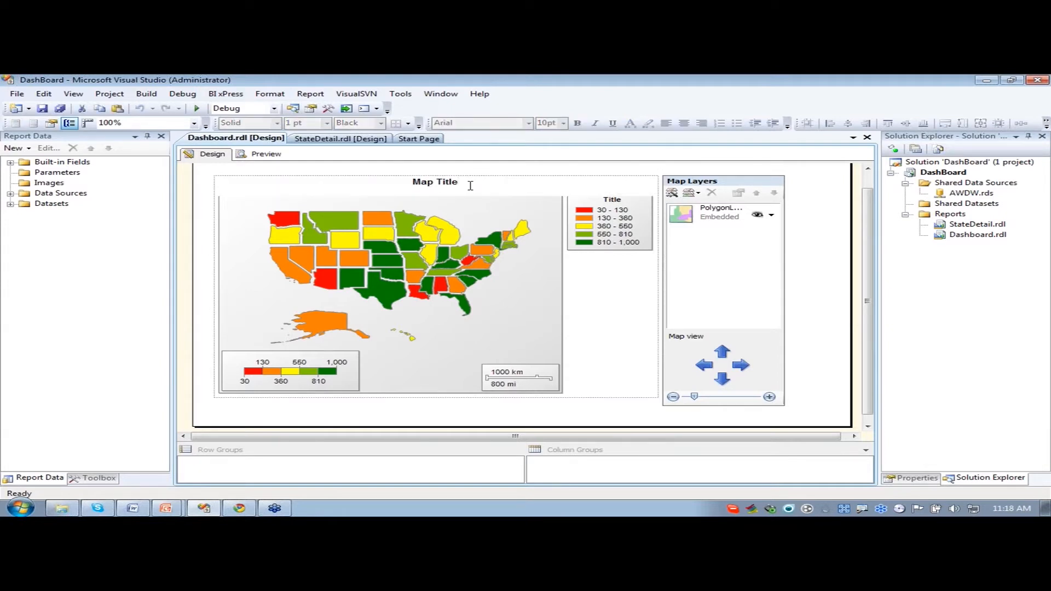
left_click_drag(461, 183, 411, 184)
type("Sales by State")
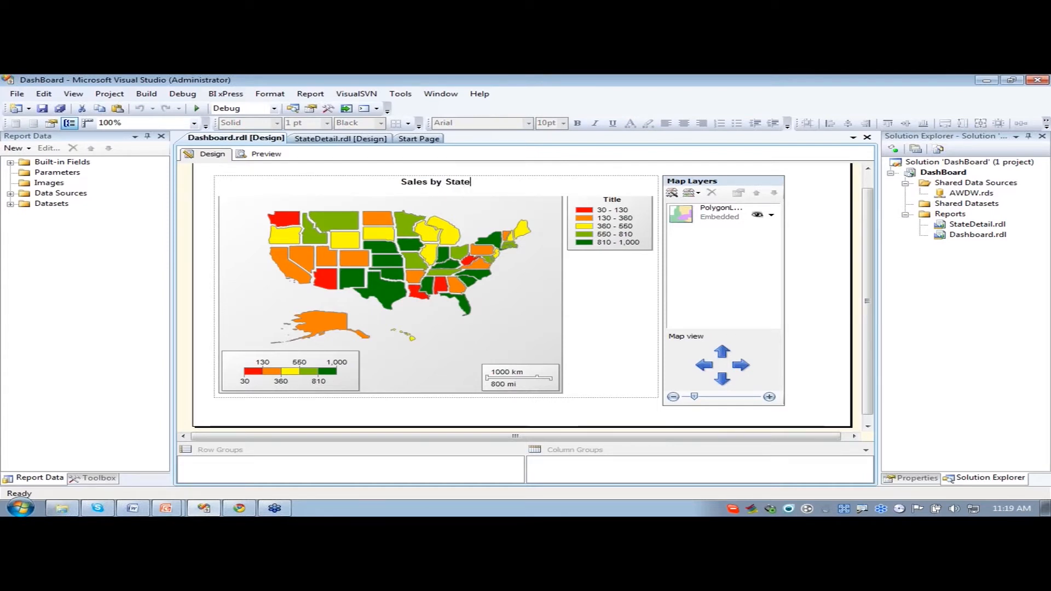
left_click(824, 327)
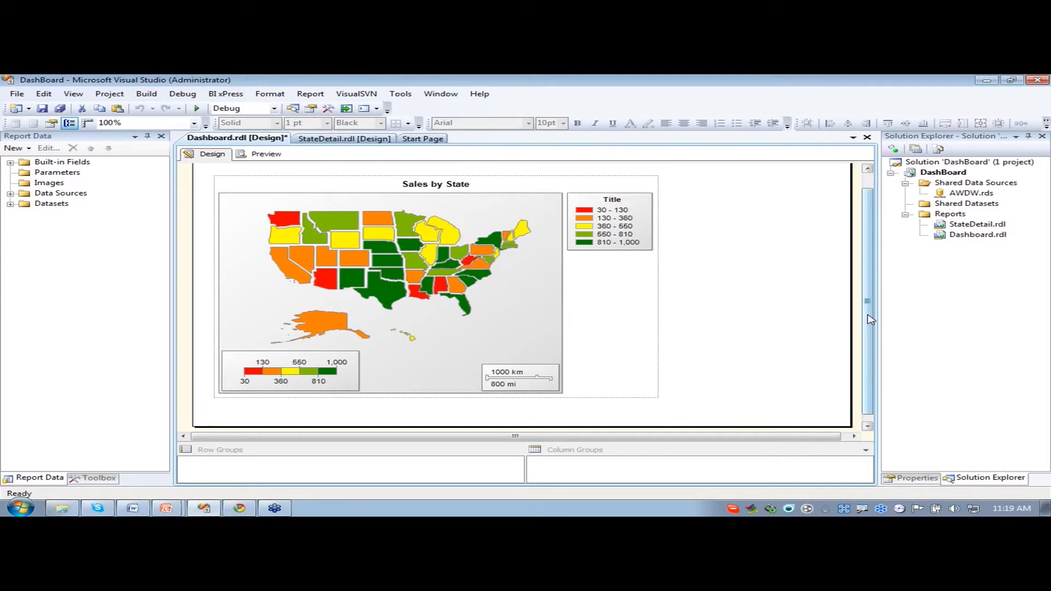
- Enlarge the map to nearly the full width of the report body and check its new size in the preview
left_click(610, 307)
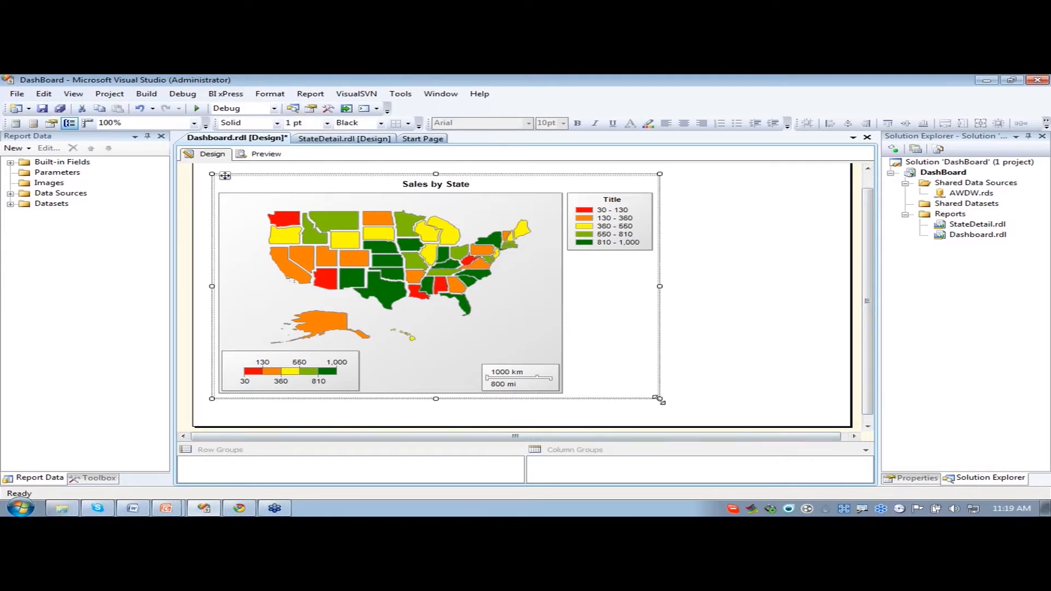
left_click_drag(661, 399, 782, 417)
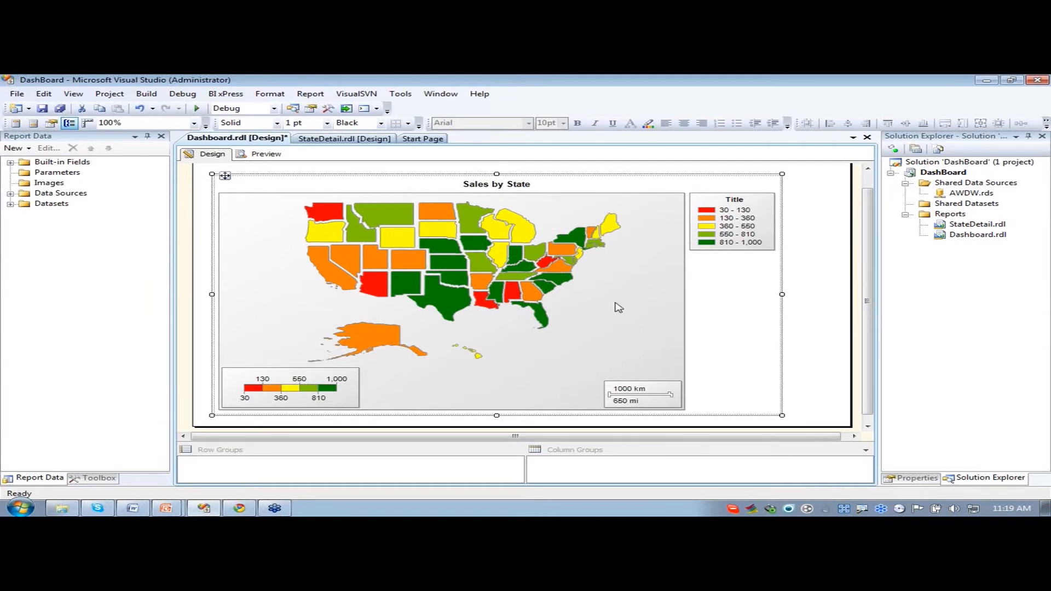
left_click(274, 154)
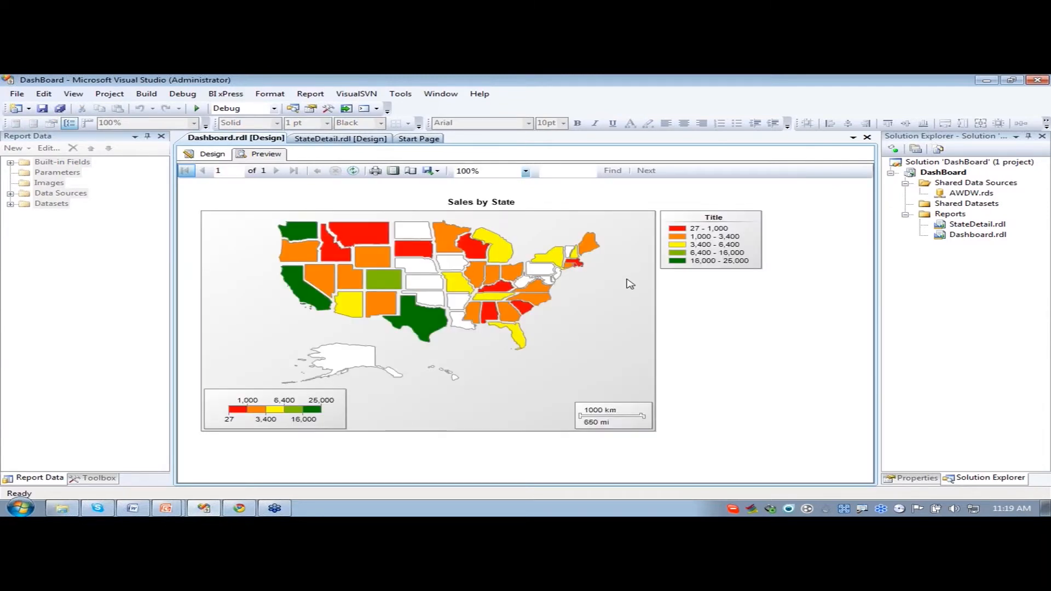
left_click(207, 154)
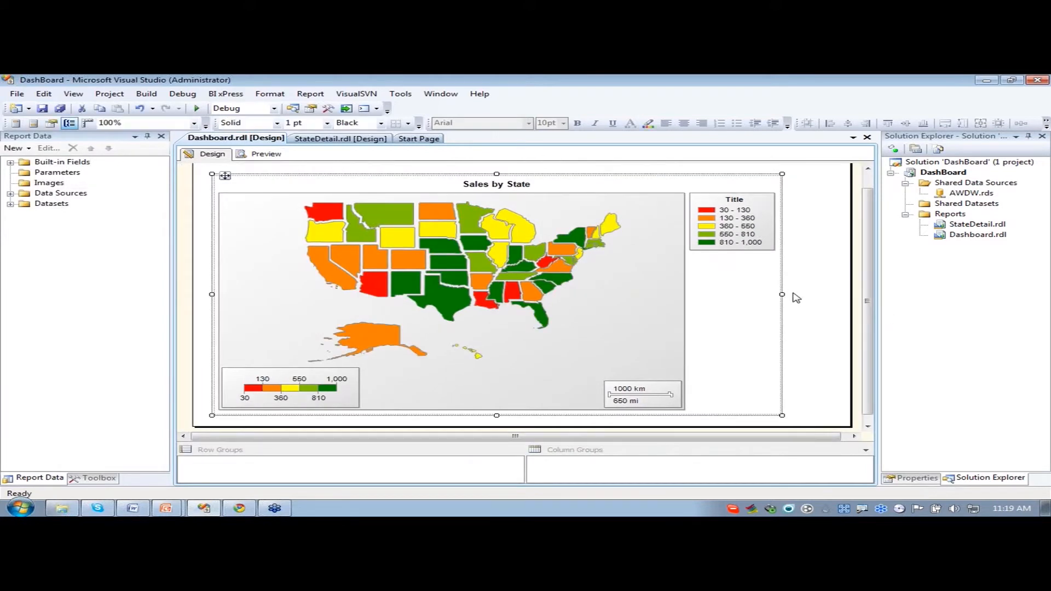
- Extend the report body downward to make empty space below the map
left_click(811, 280)
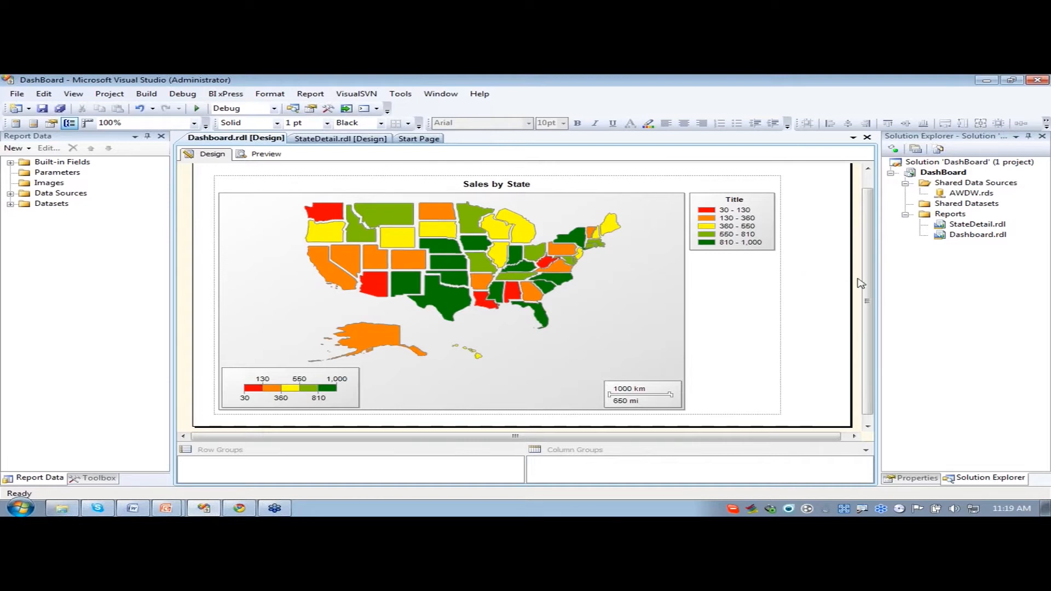
scroll(871, 273, "up", 2)
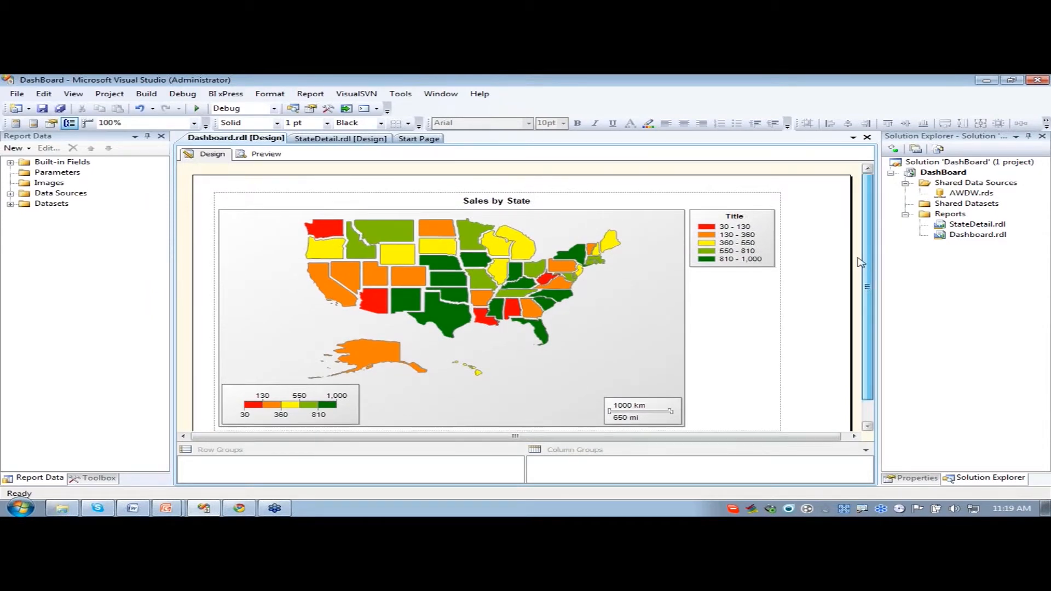
scroll(868, 285, "down", 2)
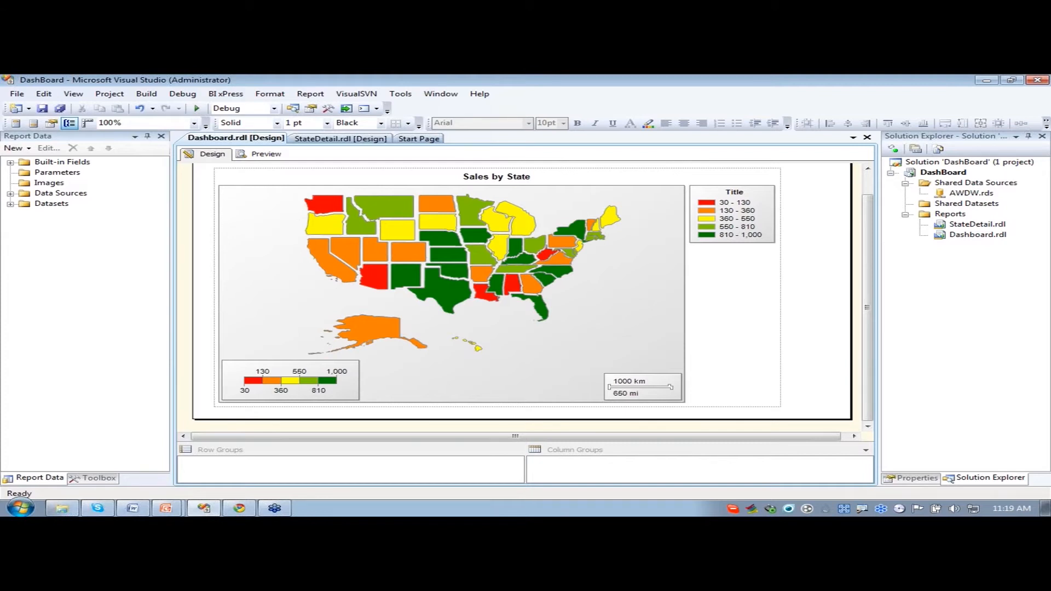
key("alt+Tab")
left_click_drag(852, 420, 855, 436)
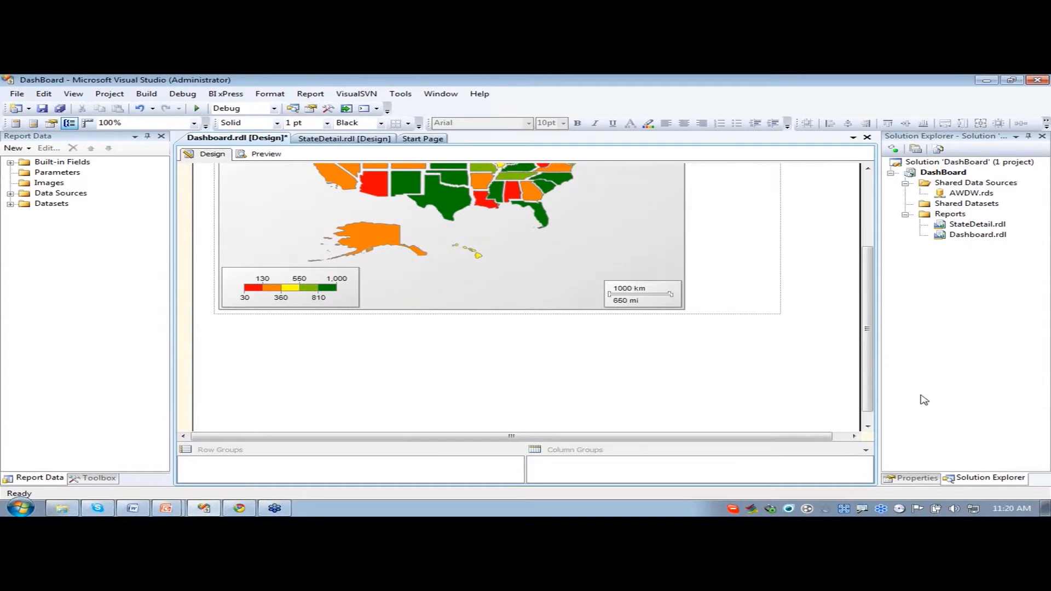
- Start a new dataset named InternetTop10, embedded in the report and using the AWDW data source
left_click(10, 204)
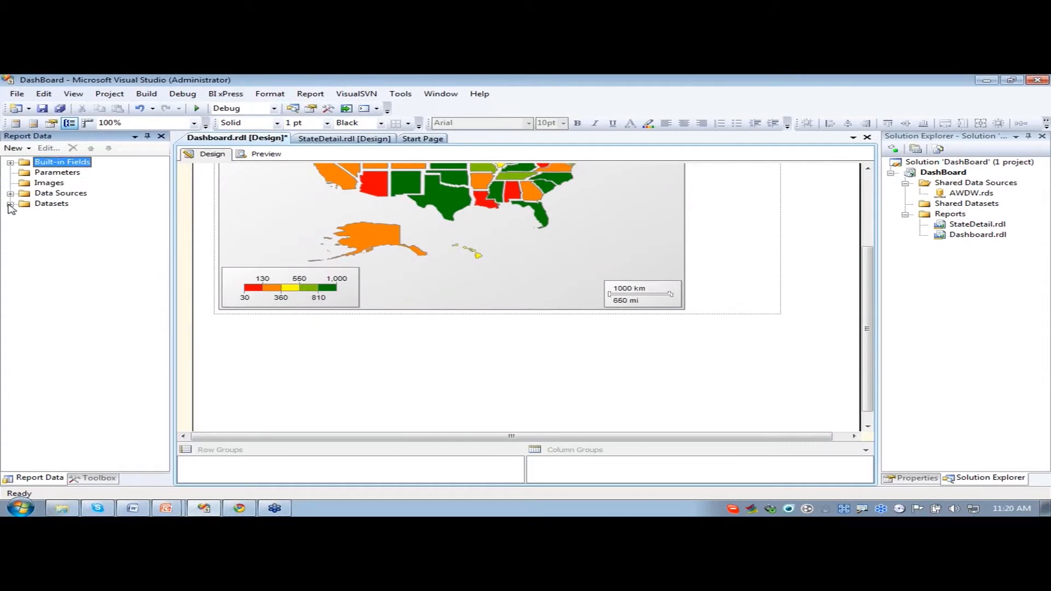
right_click(44, 204)
left_click(87, 210)
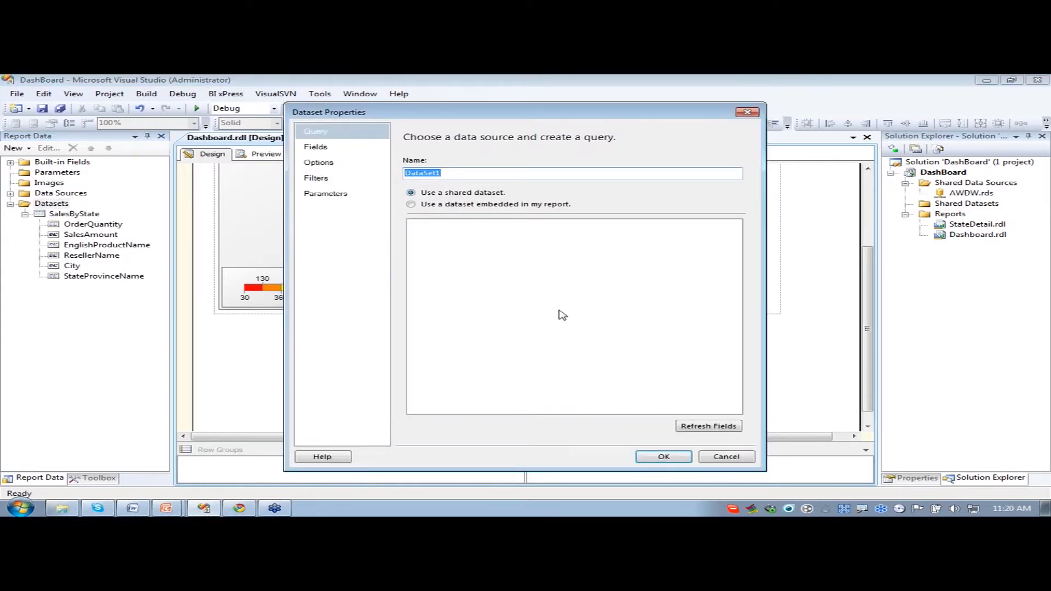
type("InternetTop10")
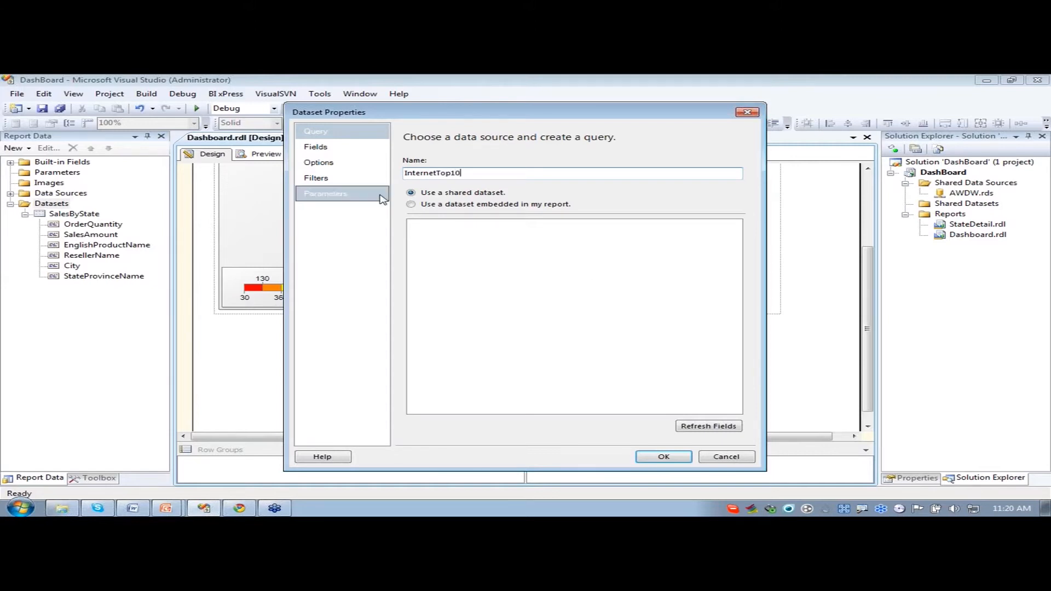
left_click(412, 204)
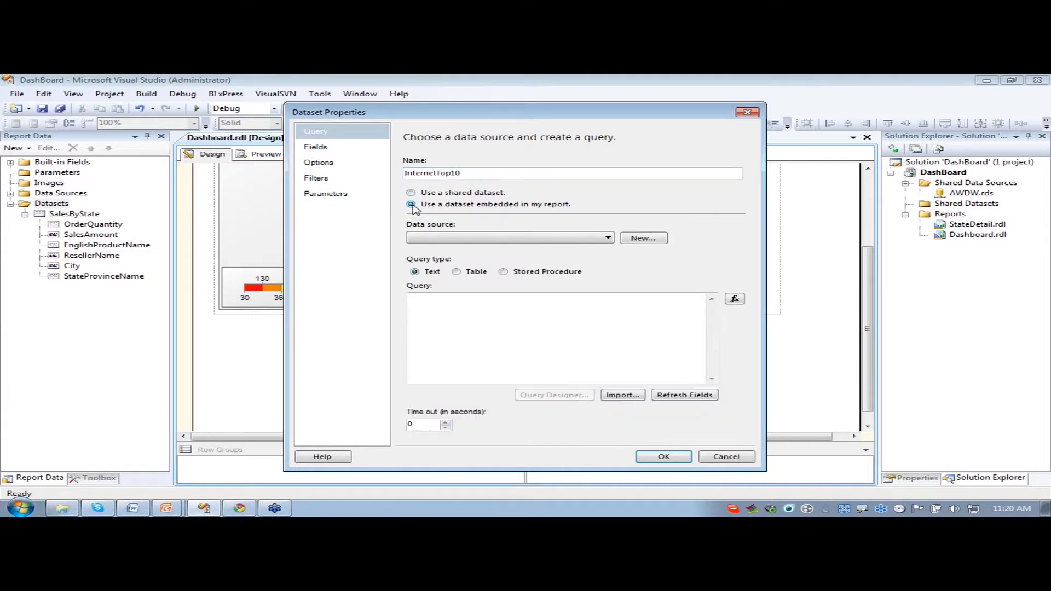
left_click(505, 240)
left_click(504, 247)
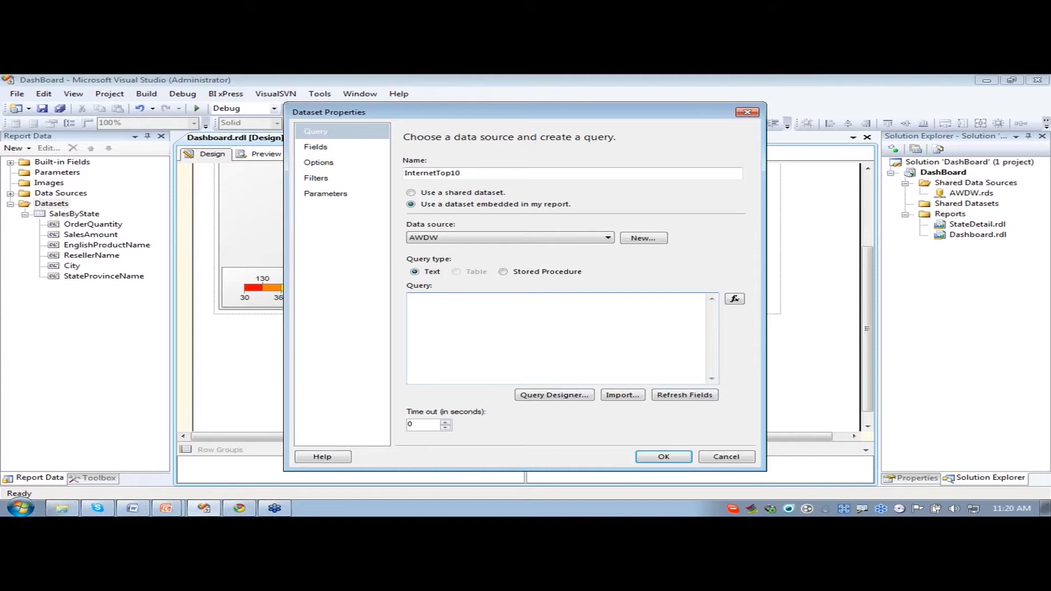
- Enter the FactInternetSales query joined to DimProduct and DimDate, returning OrderQuantity, SalesAmount, EnglishProductName and FullDateAlternateKey ordered by SalesAmount DESC, and accept the dataset
key("alt+Tab")
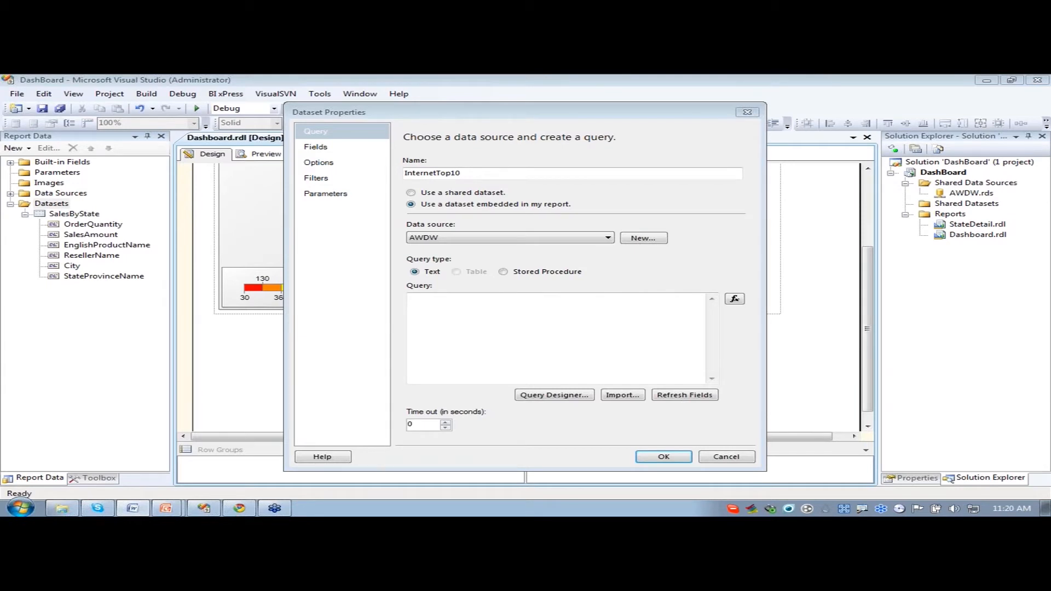
left_click(446, 361)
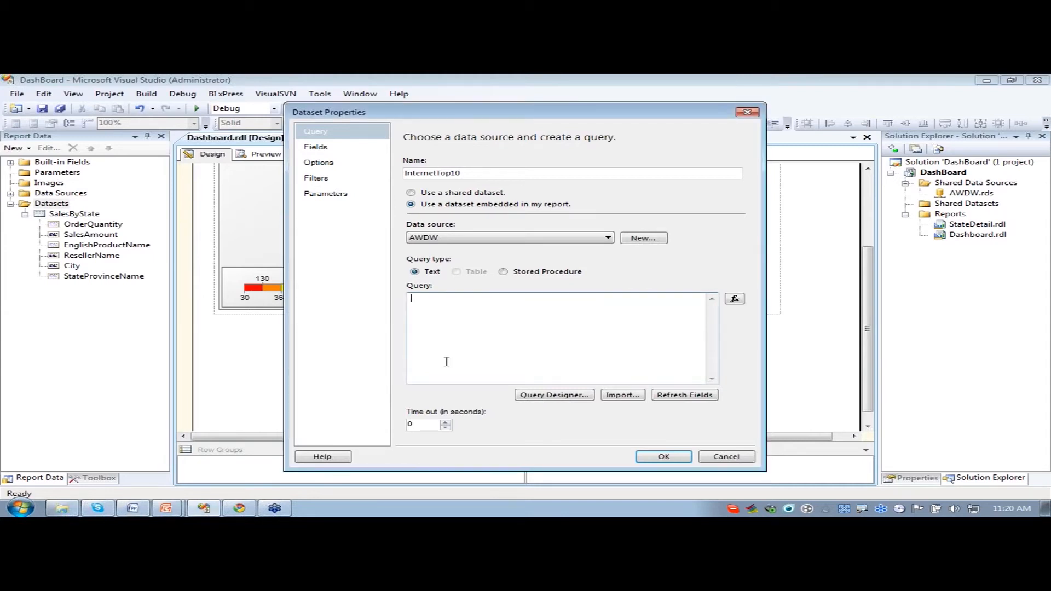
type("SELECT FactInternetSales.OrderQuantity, FactInternetSales.SalesAmount, DimProduct.EnglishProductName, DimDate.FullDateAlternateKey FROM FactInternetSales INNER JOIN DimProduct ON FactInternetSales.ProductKey = DimProduct.ProductKey INNER JOIN DimDate ON FactInternetSales.OrderDateKey = DimDate.DateKey ORDER BY FactInternetSales.SalesAmount DESC")
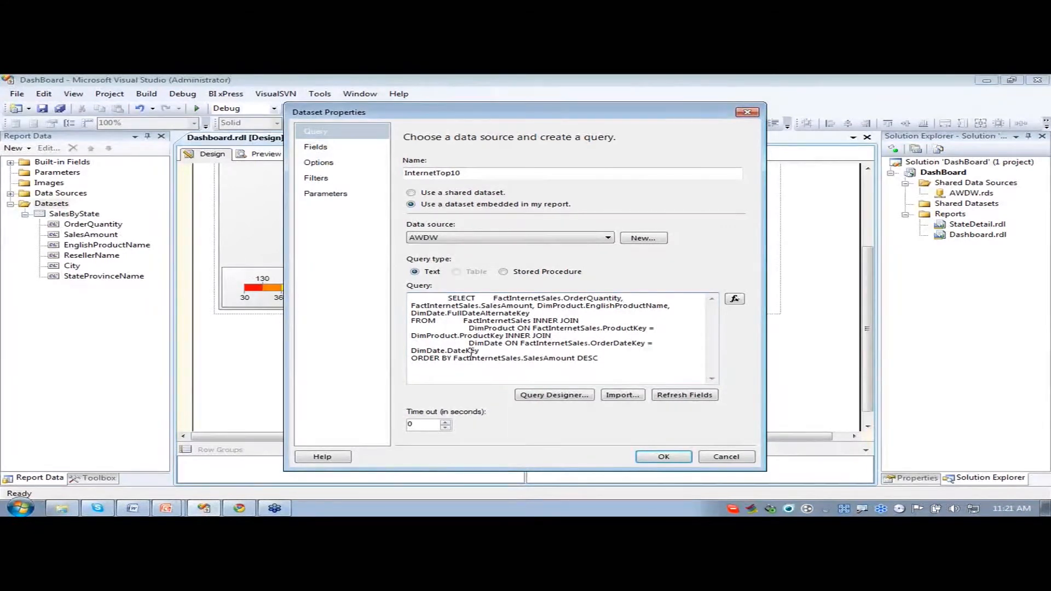
key("BackSpace")
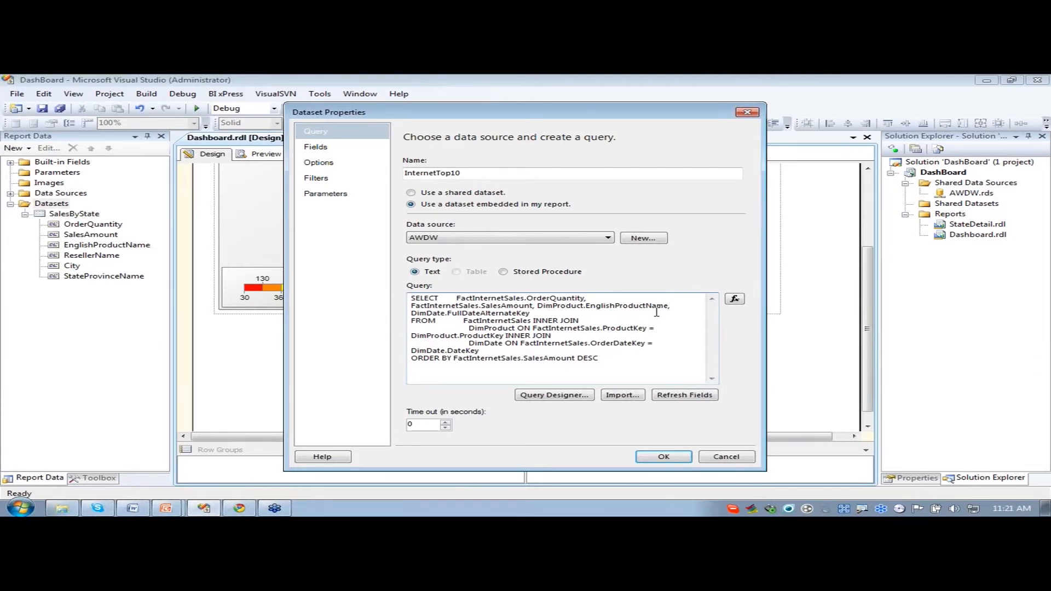
left_click(664, 458)
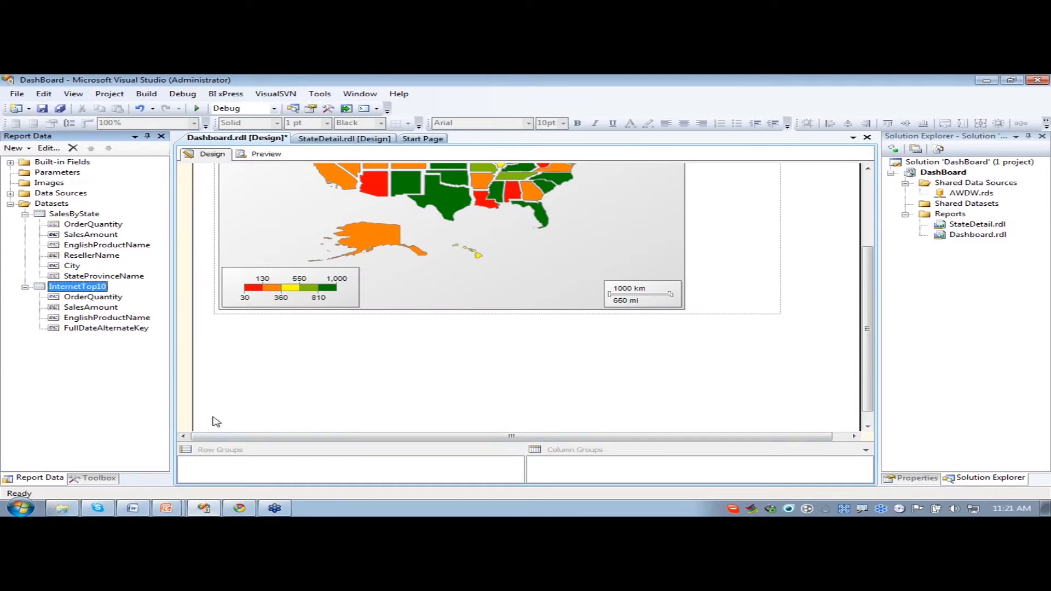
- Insert a table in the empty space below the map and a text box directly above it, stretched to the table's width
left_click(93, 478)
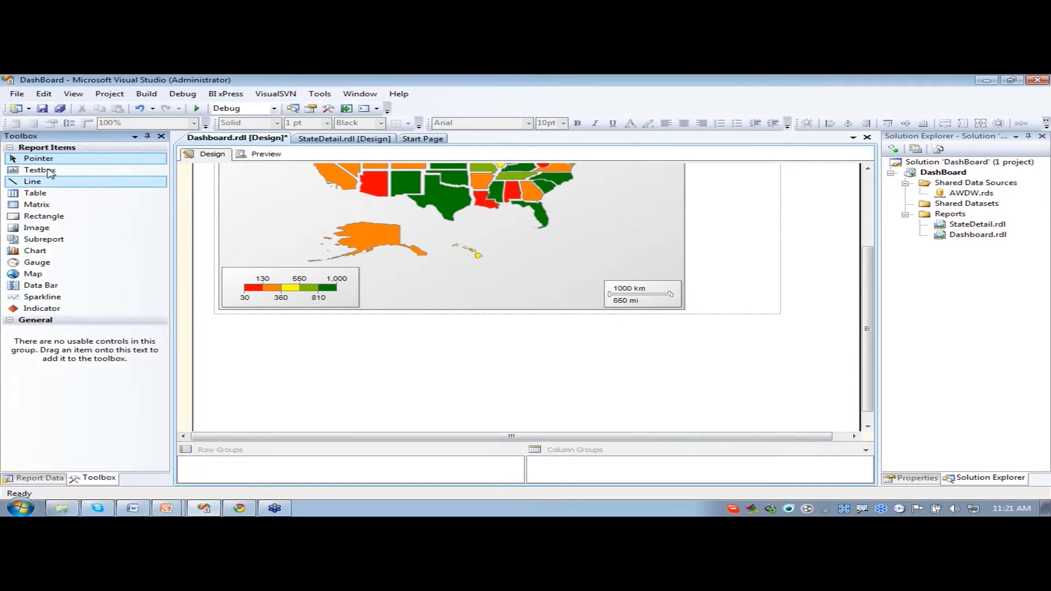
left_click_drag(35, 193, 221, 357)
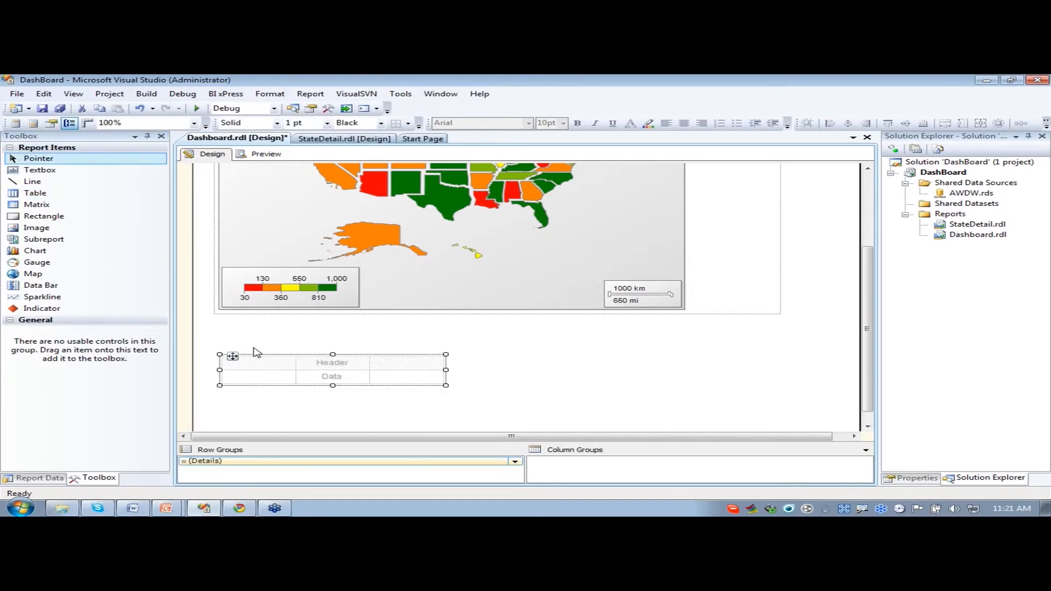
mouse_move(234, 355)
left_mouse_down()
mouse_move(247, 340)
mouse_move(225, 342)
mouse_move(234, 345)
mouse_move(226, 369)
mouse_move(232, 354)
mouse_move(383, 342)
mouse_move(643, 338)
mouse_move(614, 349)
mouse_move(232, 356)
left_mouse_up()
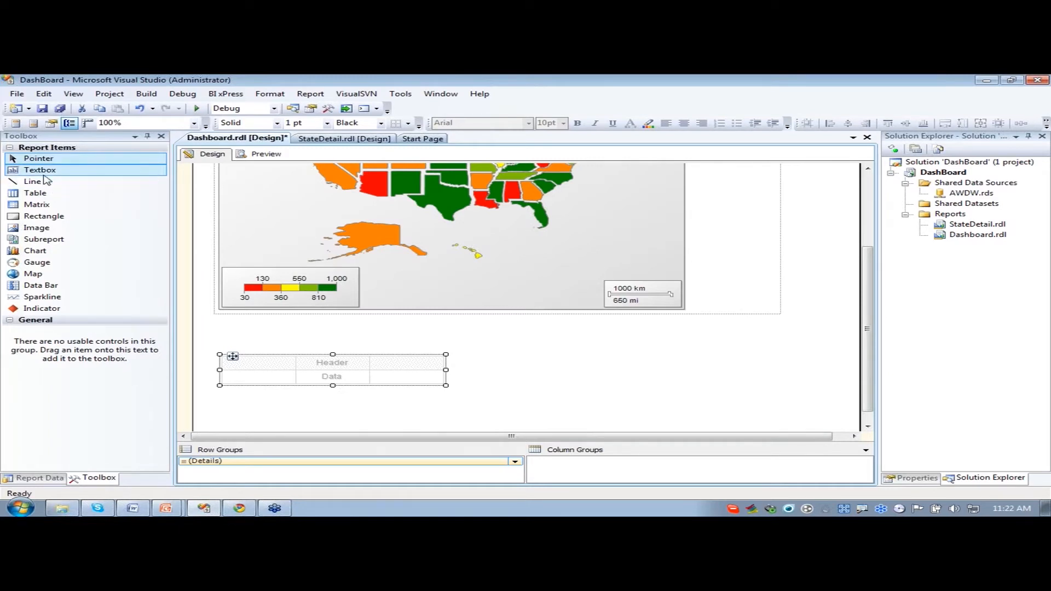
left_click_drag(40, 170, 221, 342)
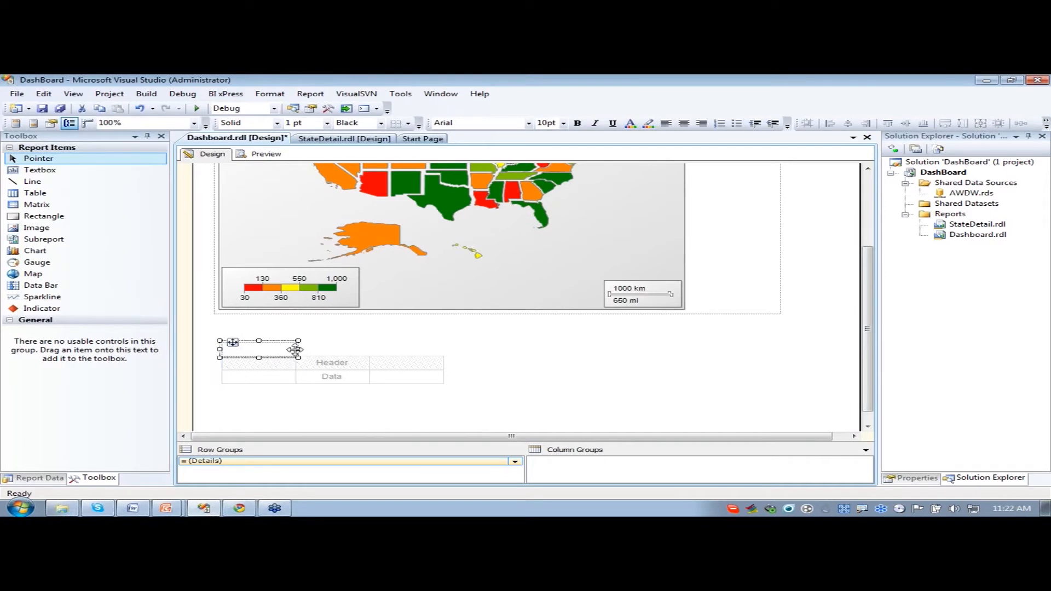
left_click_drag(301, 351, 446, 350)
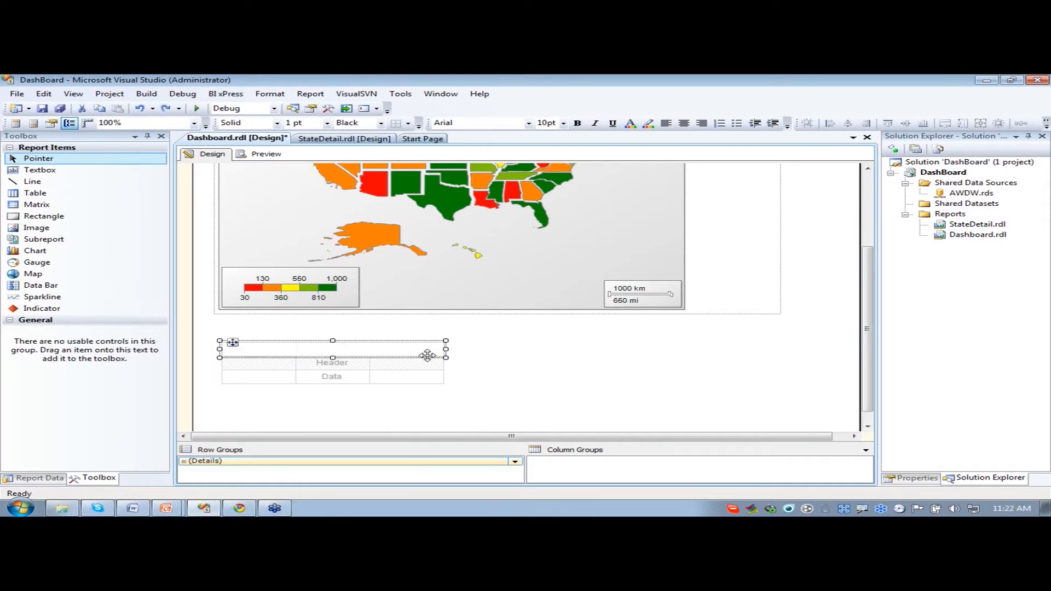
- Enter the title "Top 10 Internet Sales" in the text box above the table and make it bold
left_click(360, 349)
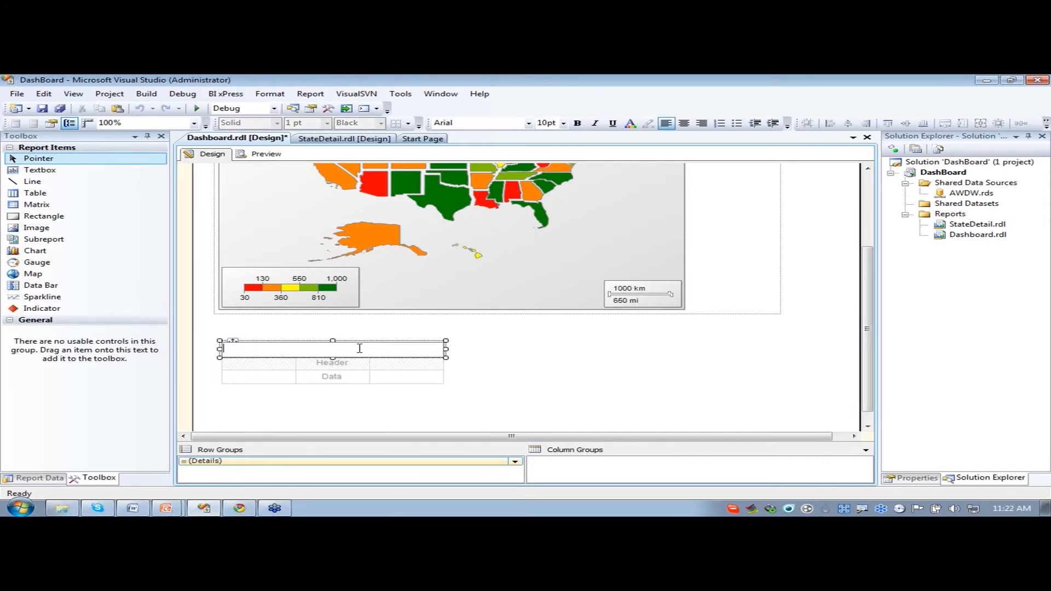
type("Top 10 Internet Sales")
left_click_drag(342, 347, 229, 350)
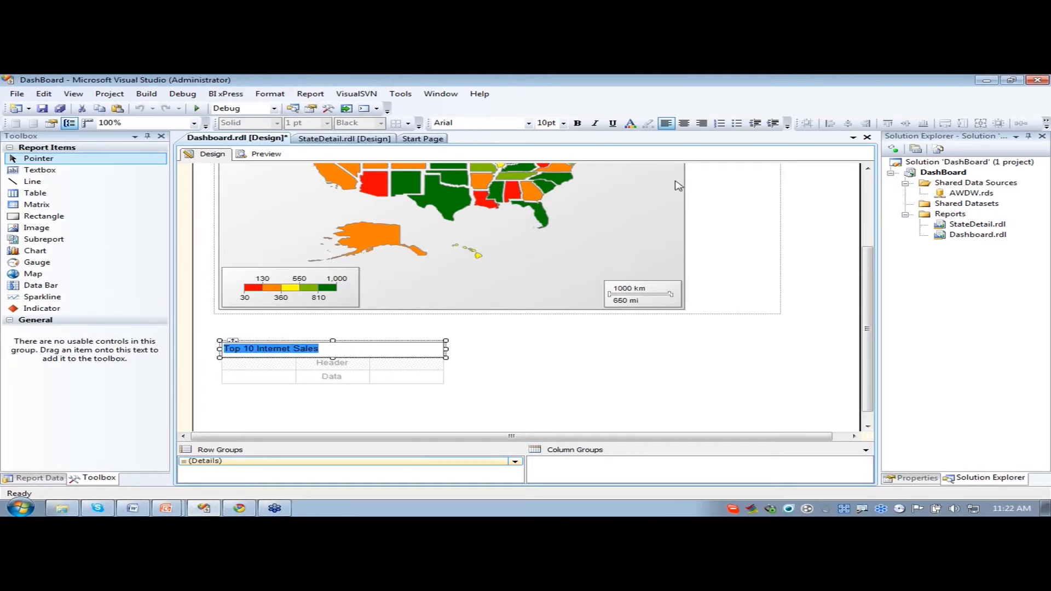
left_click(577, 123)
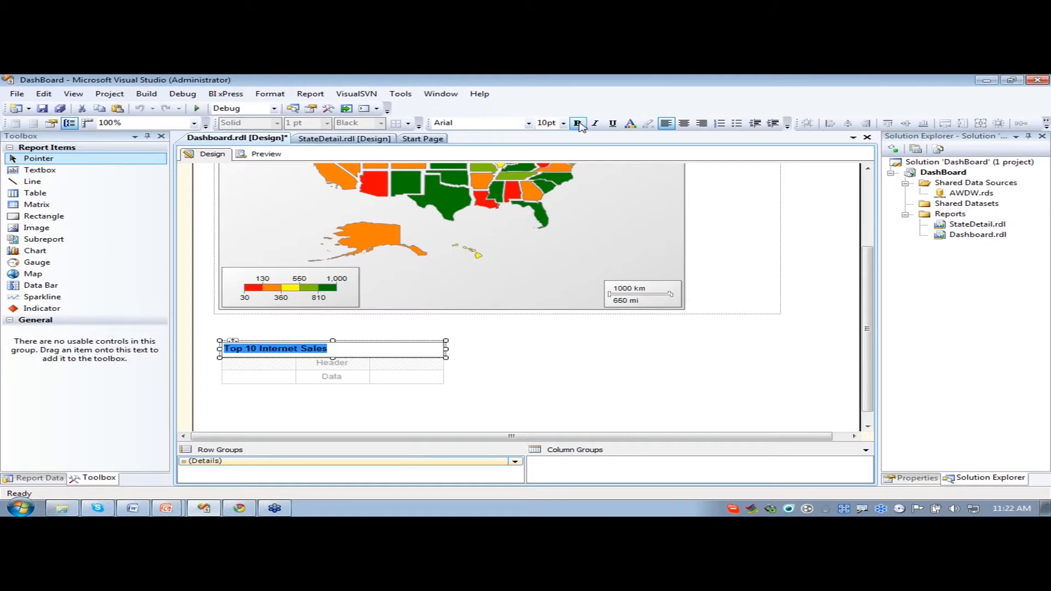
left_click(517, 352)
left_click(931, 481)
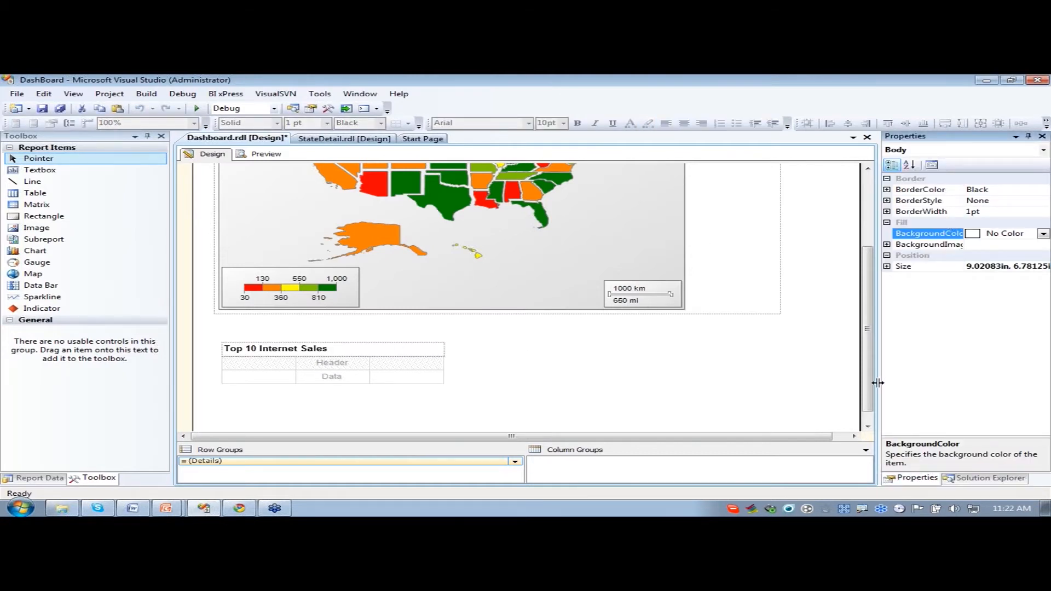
left_click(986, 478)
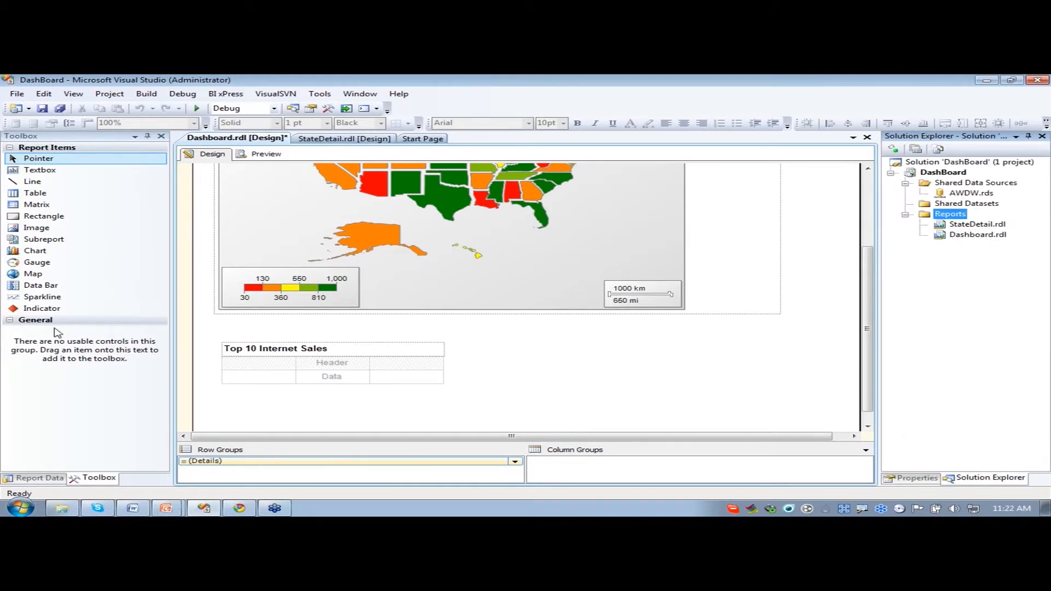
- Group the table rows by EnglishProductName from the InternetTop10 dataset and shorten that column's header to Product
left_click(49, 480)
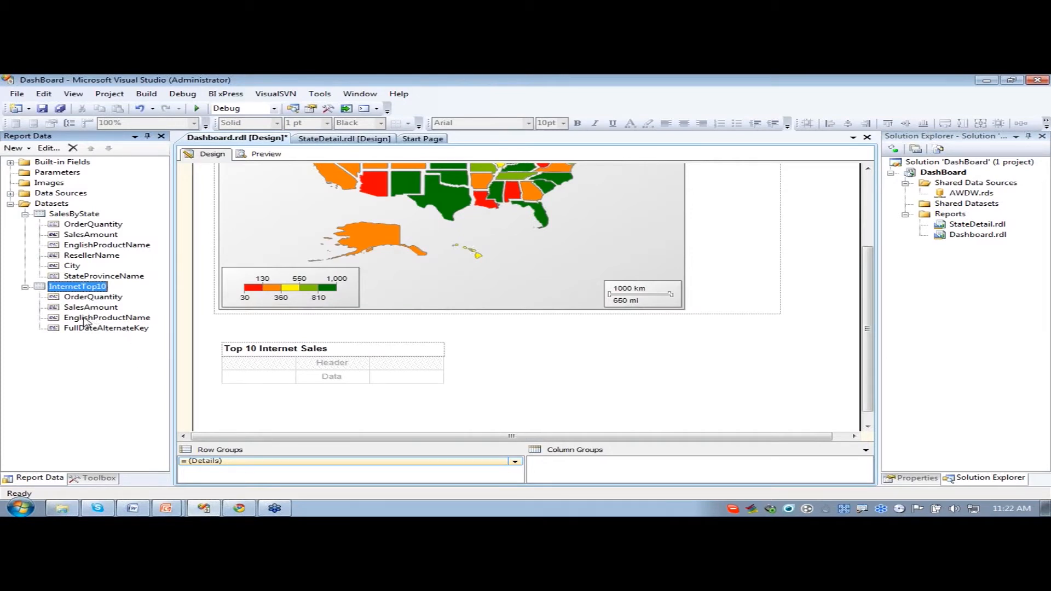
left_click_drag(85, 321, 251, 461)
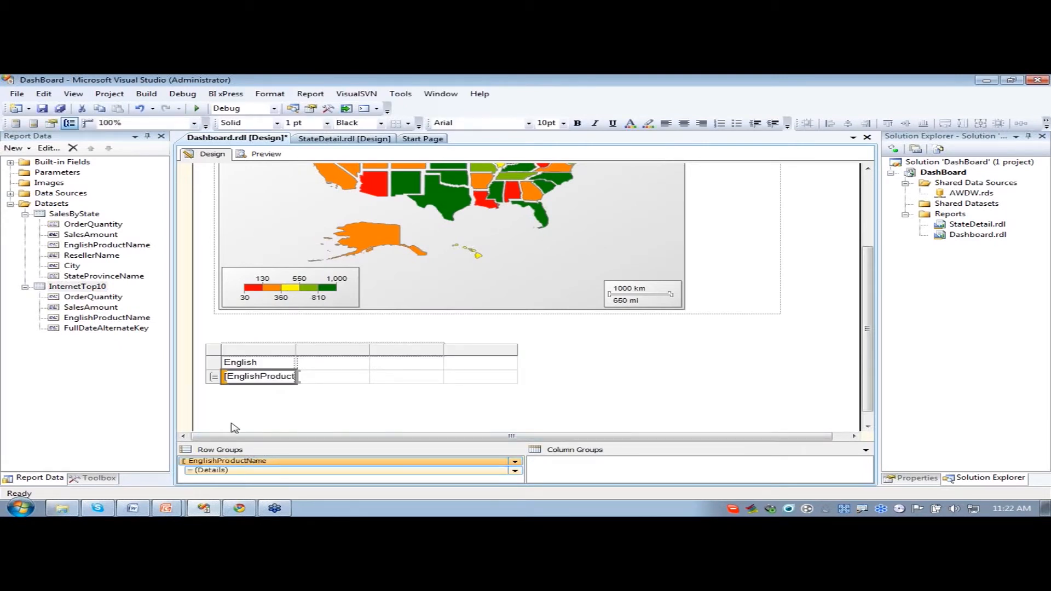
double_click(268, 367)
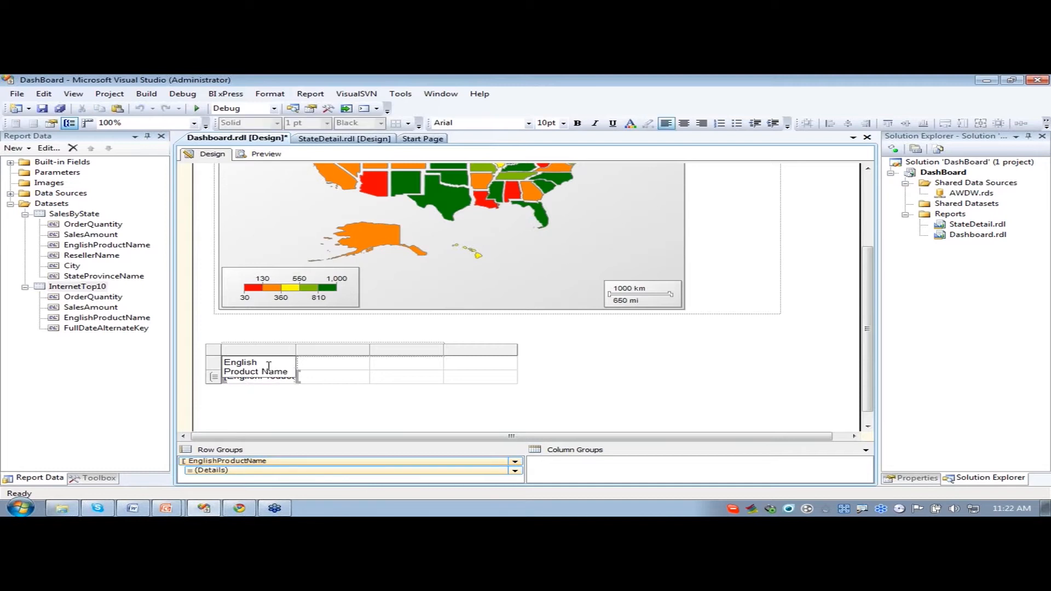
left_click_drag(262, 362, 289, 362)
key("Delete")
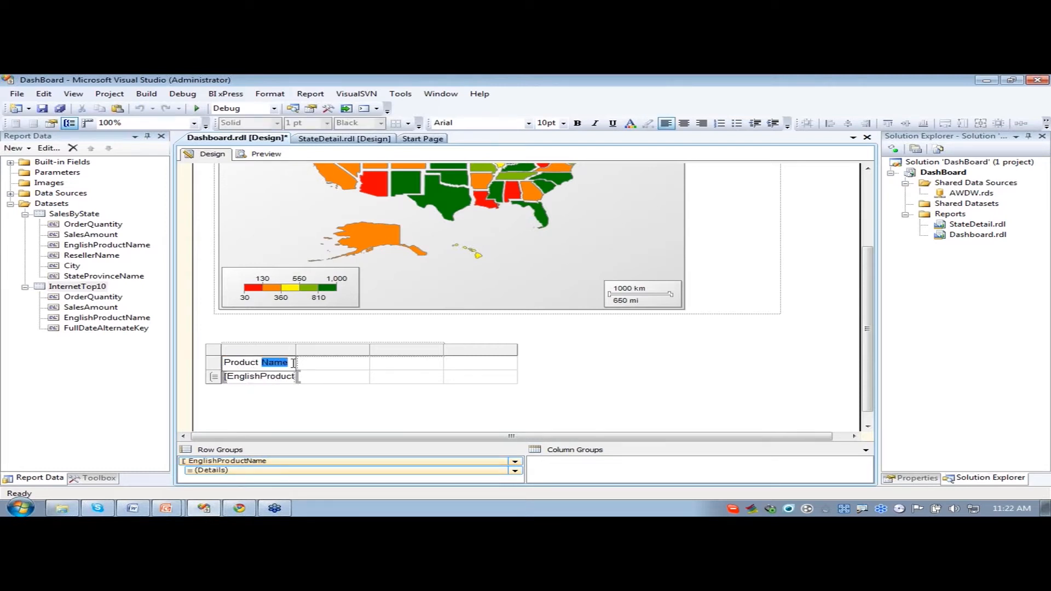
key("Delete")
- Delete the Details row group from the table, removing the group only and keeping its related rows and columns
right_click(292, 475)
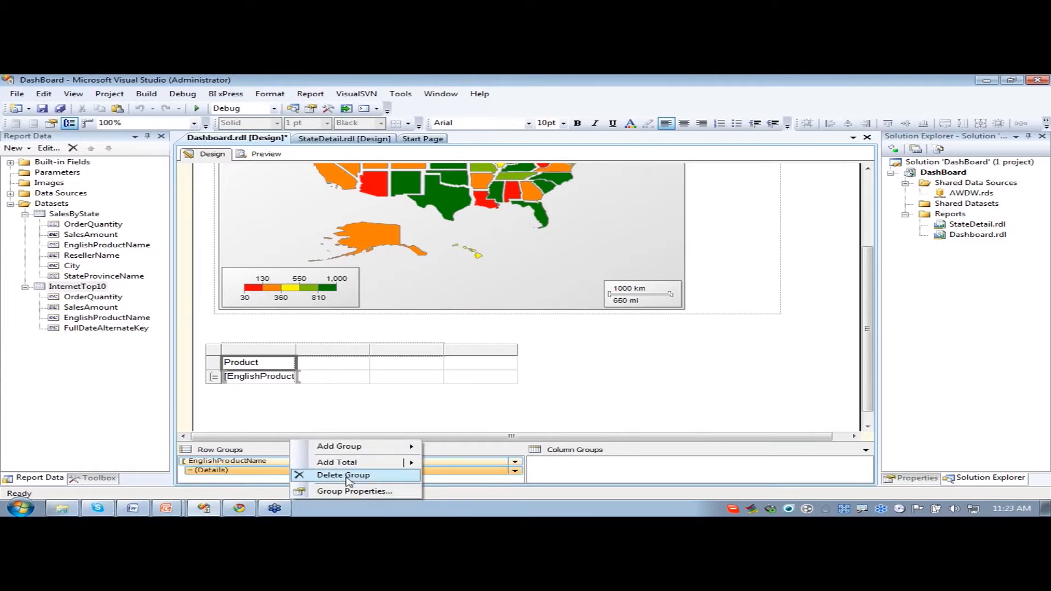
left_click(346, 479)
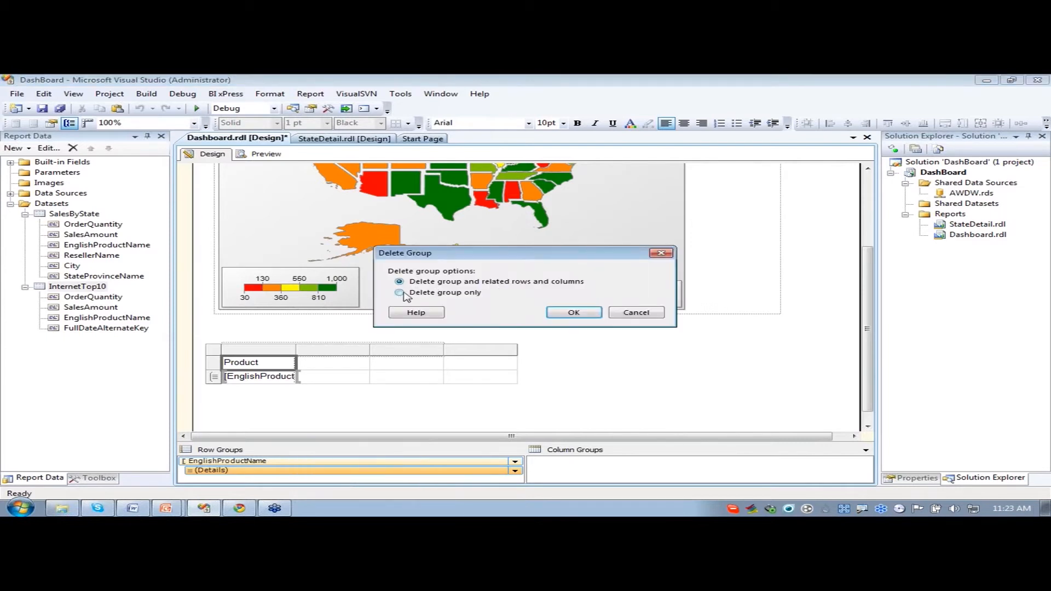
left_click(401, 294)
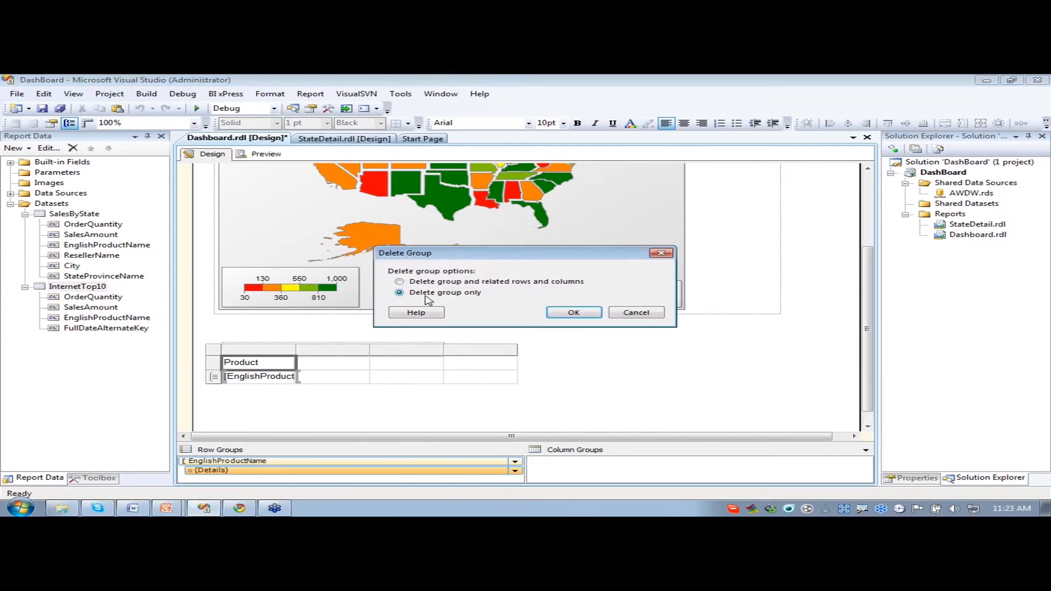
left_click(574, 313)
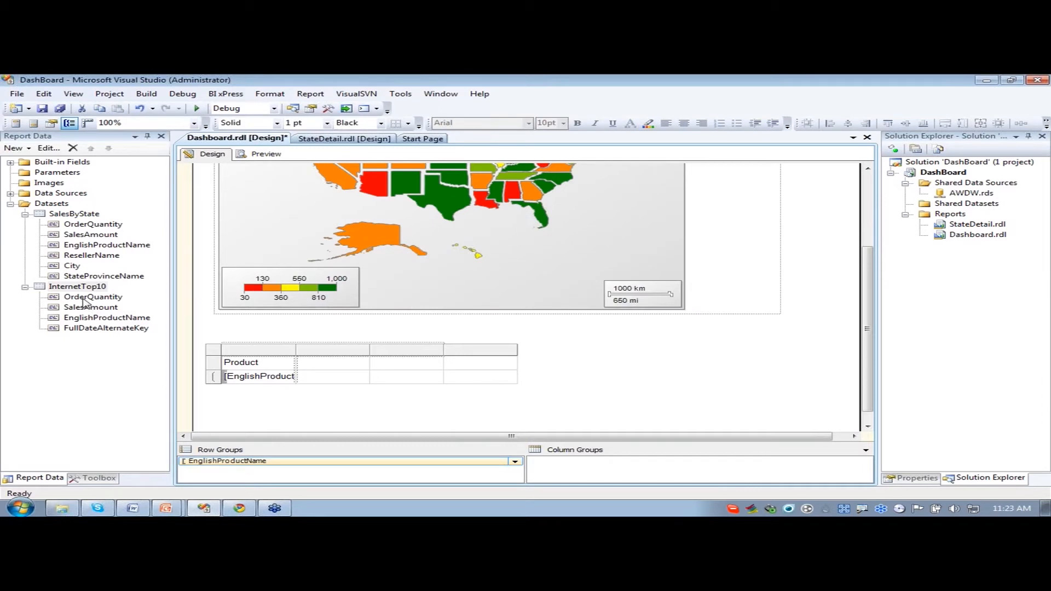
- Add InternetTop10's OrderQuantity and SalesAmount fields to the data row in the second and third table columns
left_click_drag(84, 299, 334, 378)
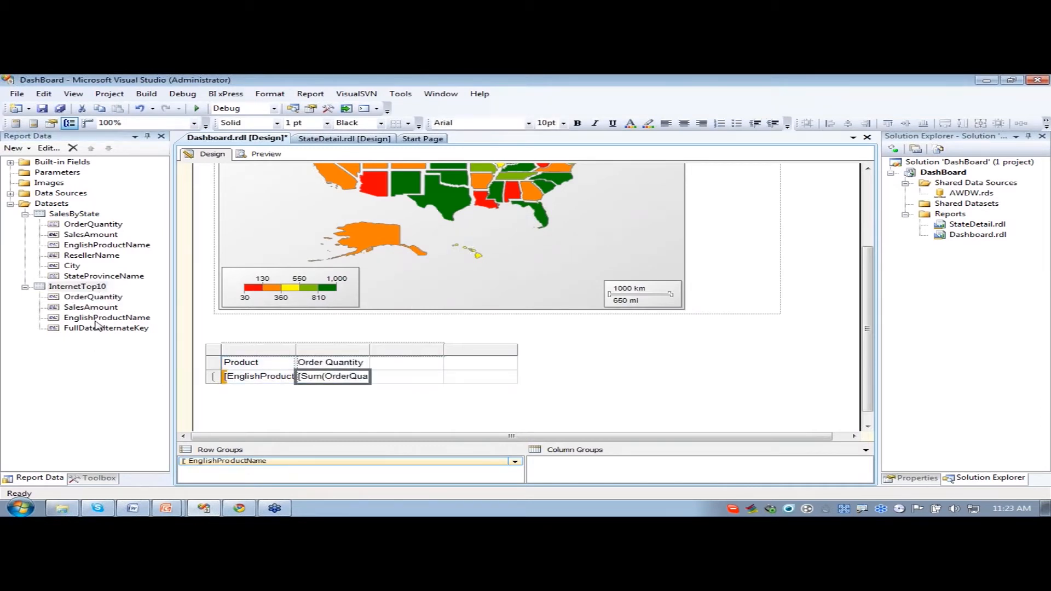
left_click_drag(91, 310, 408, 378)
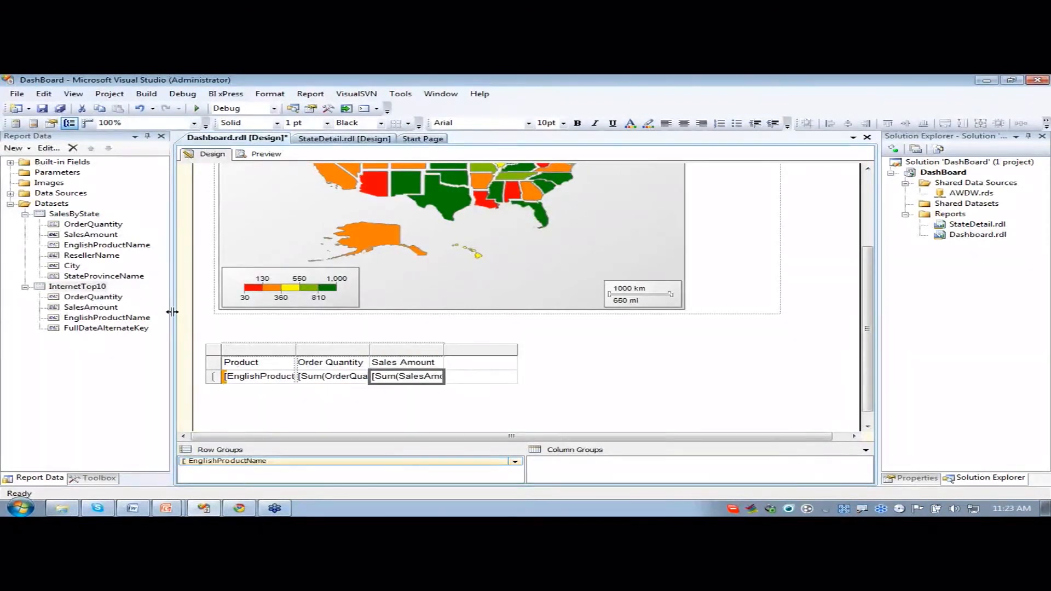
left_click(370, 392)
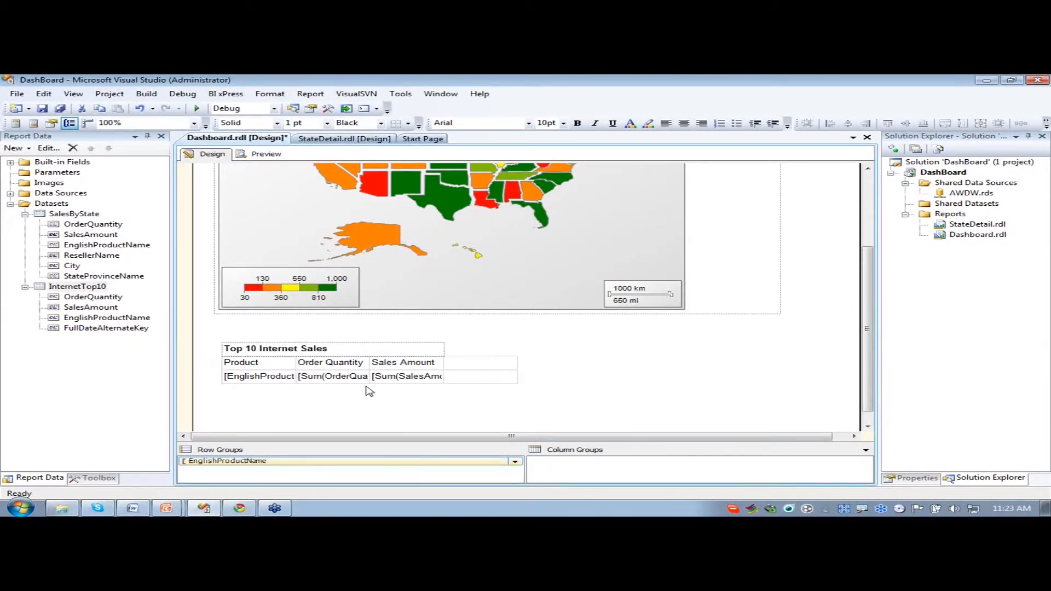
- Delete the empty fourth column of the table
left_click(474, 377)
right_click(481, 350)
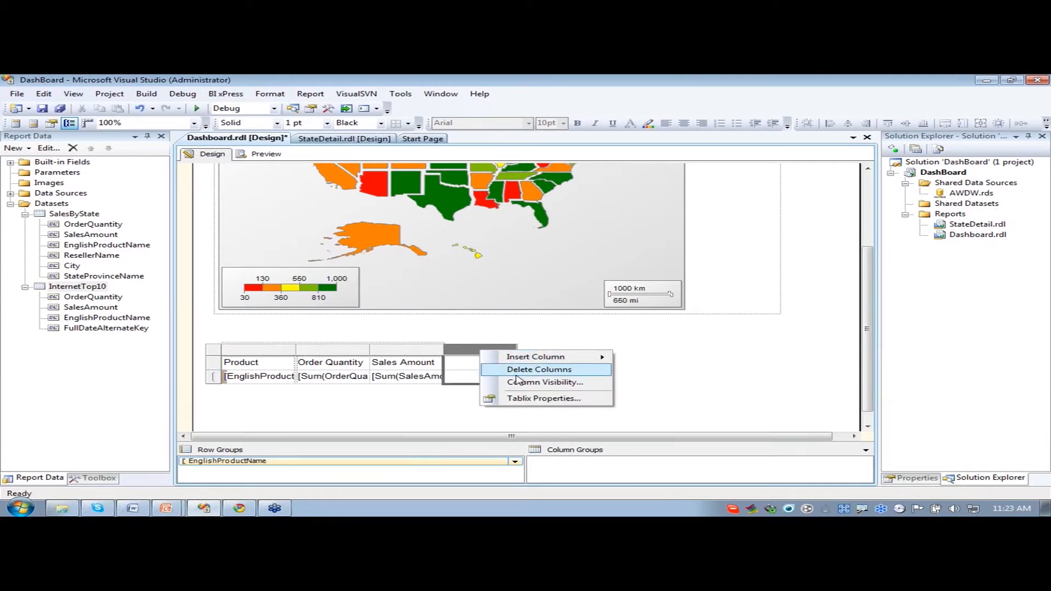
left_click(517, 374)
- Make the table's three header cells bold and give them a Khaki background color
left_click(269, 366)
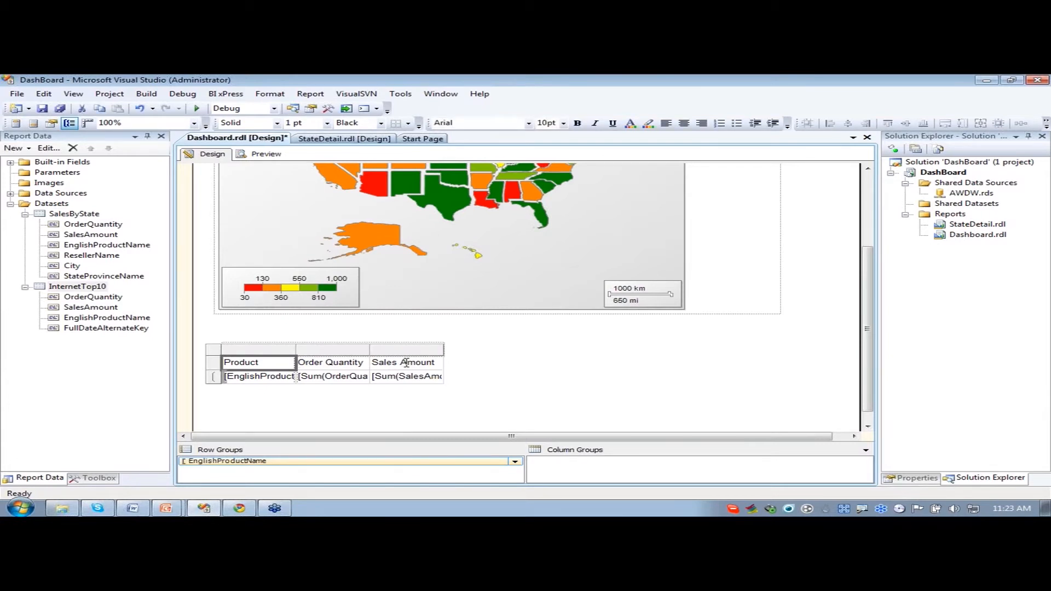
left_click(405, 362, "shift")
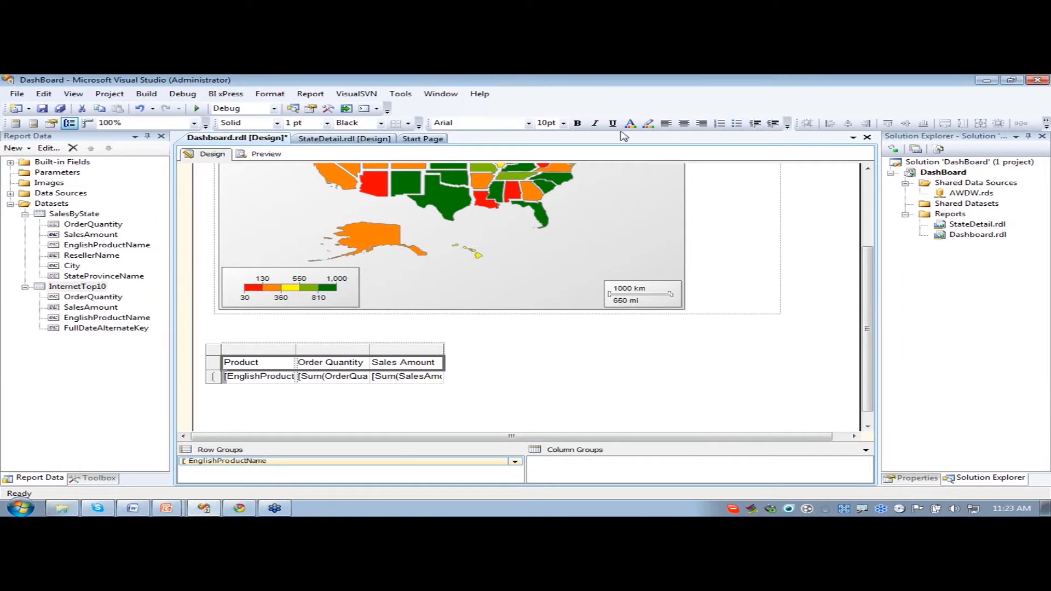
left_click(577, 122)
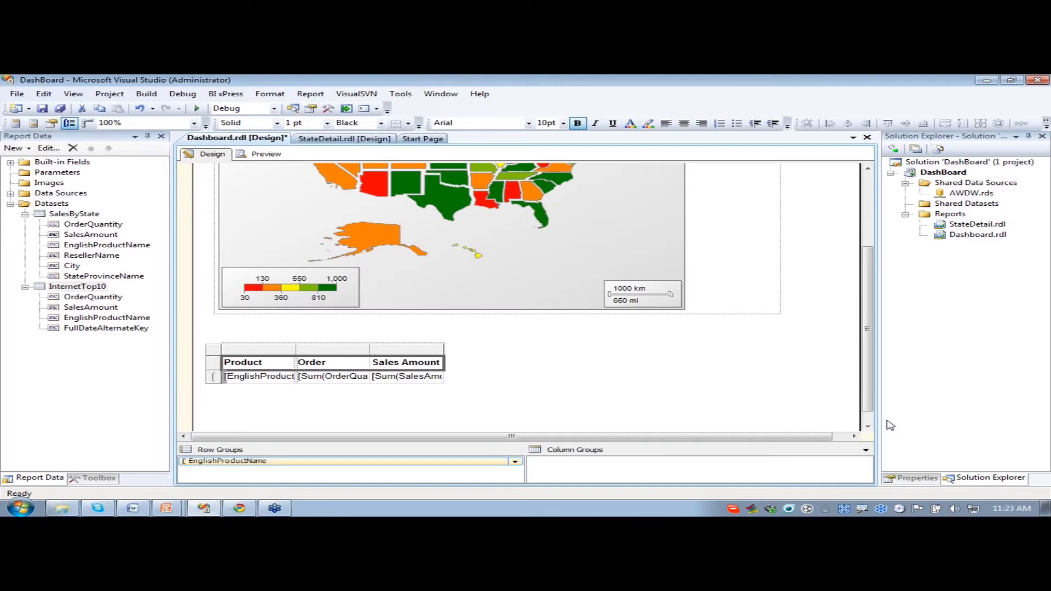
left_click(906, 479)
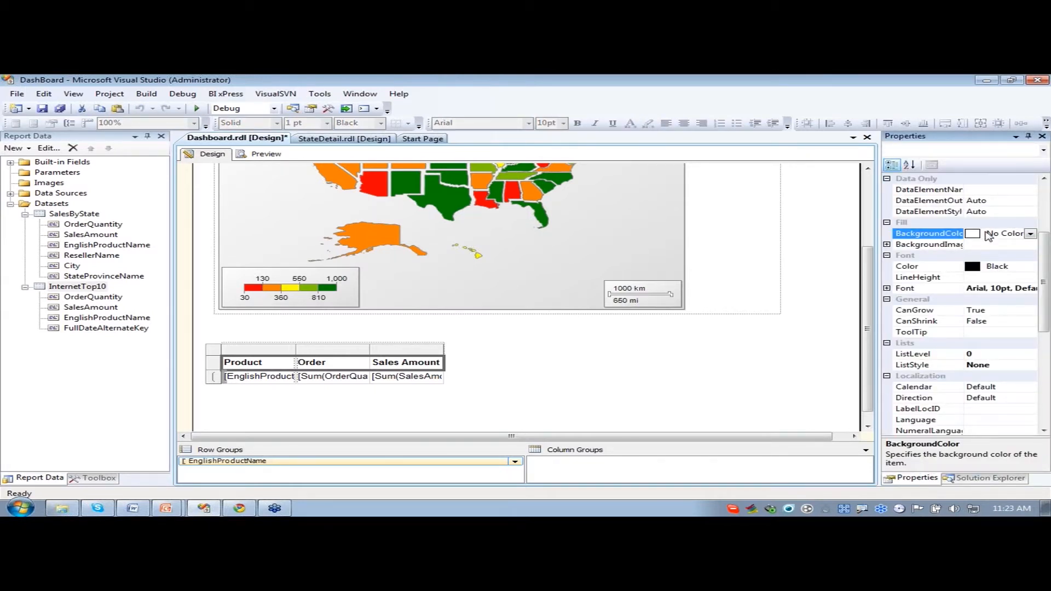
left_click(1030, 234)
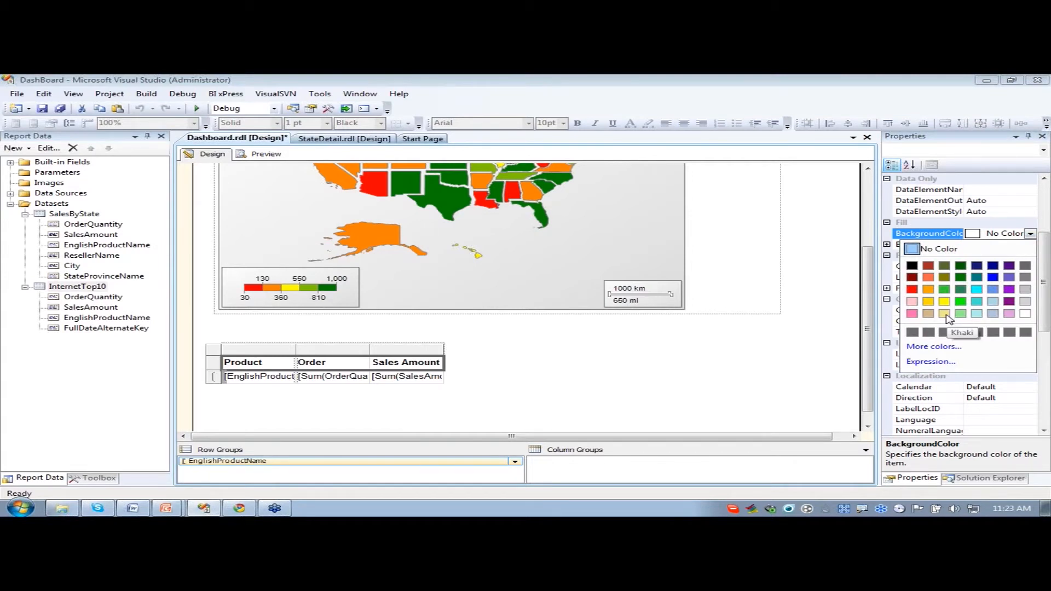
left_click(945, 314)
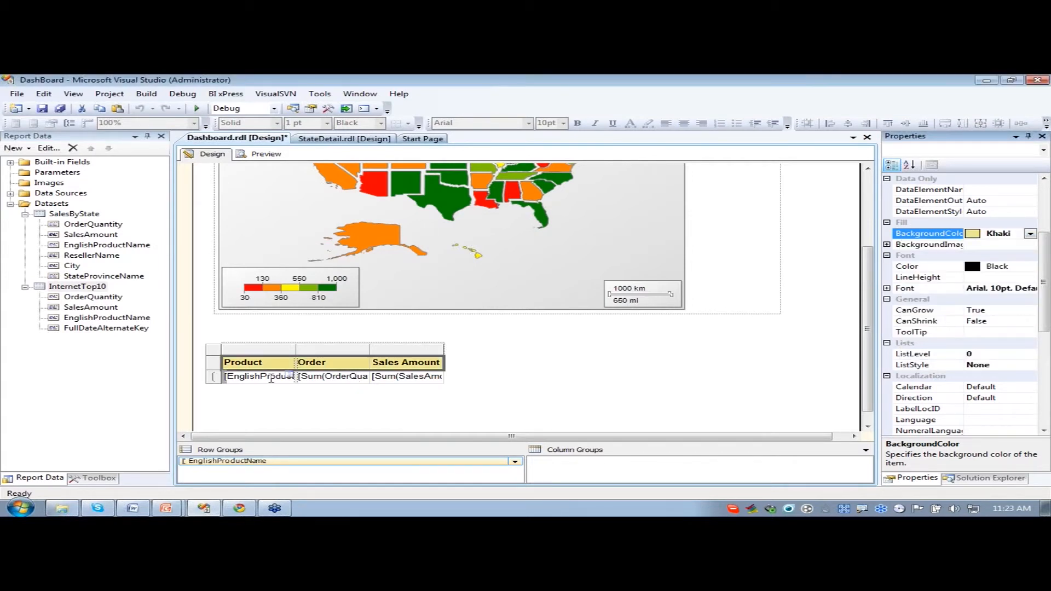
left_click(478, 366)
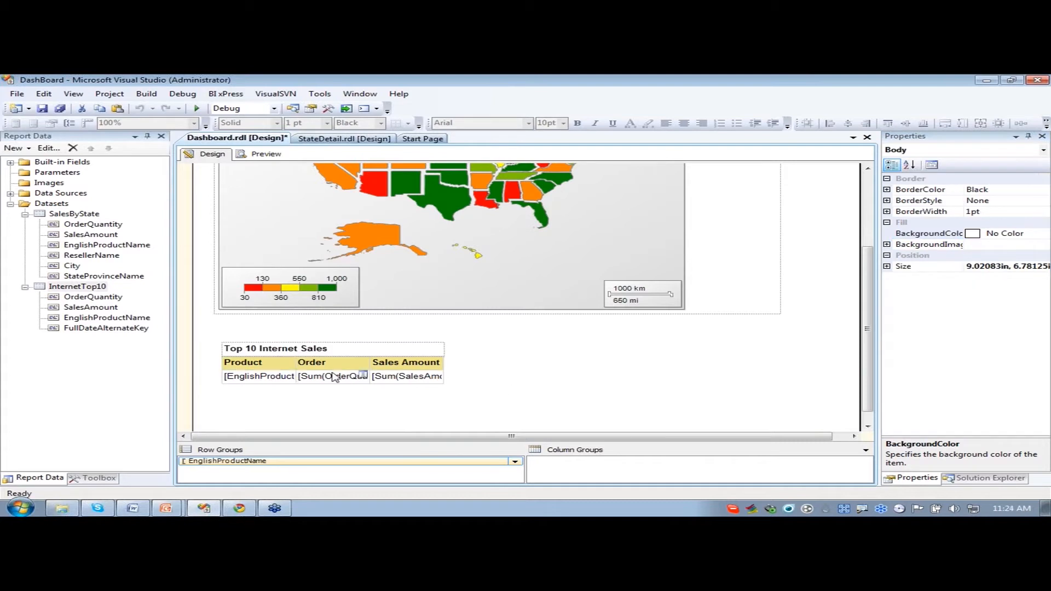
- Set the number format of the Sales Amount data cell to c2
left_click(395, 378)
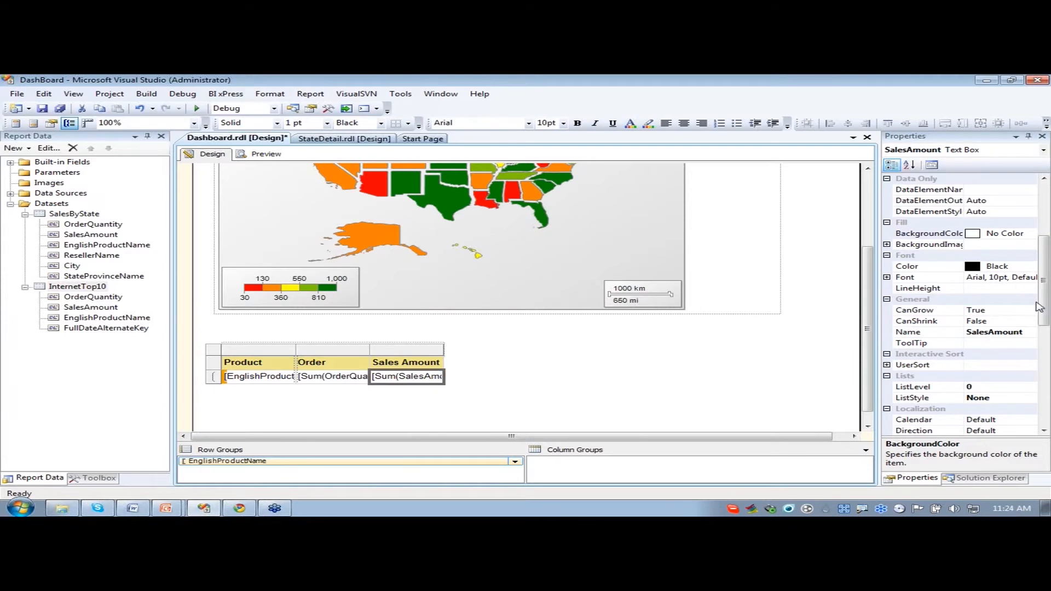
scroll(1039, 307, "down", 8)
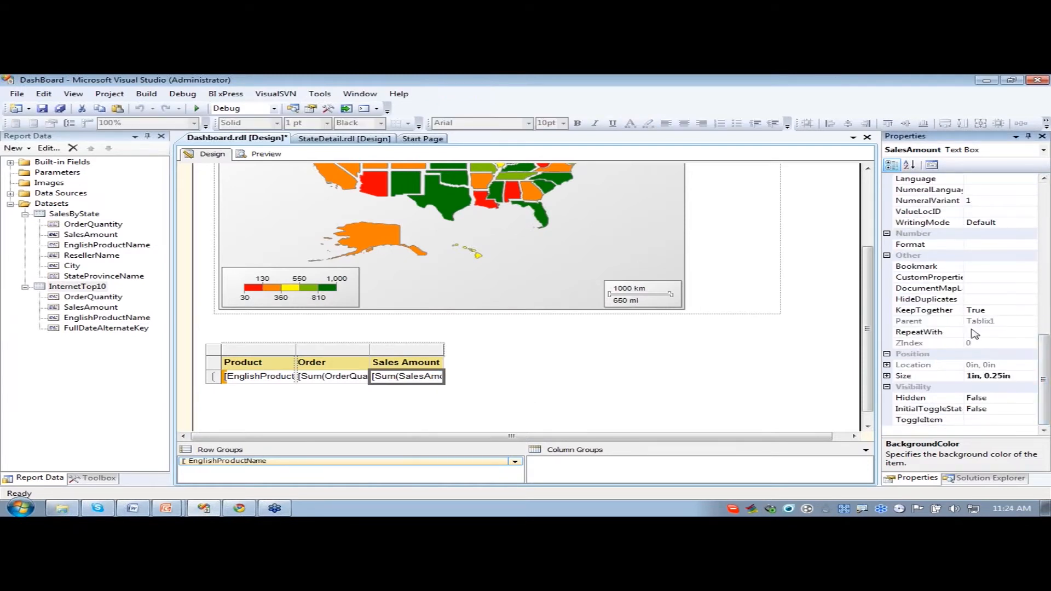
left_click(982, 245)
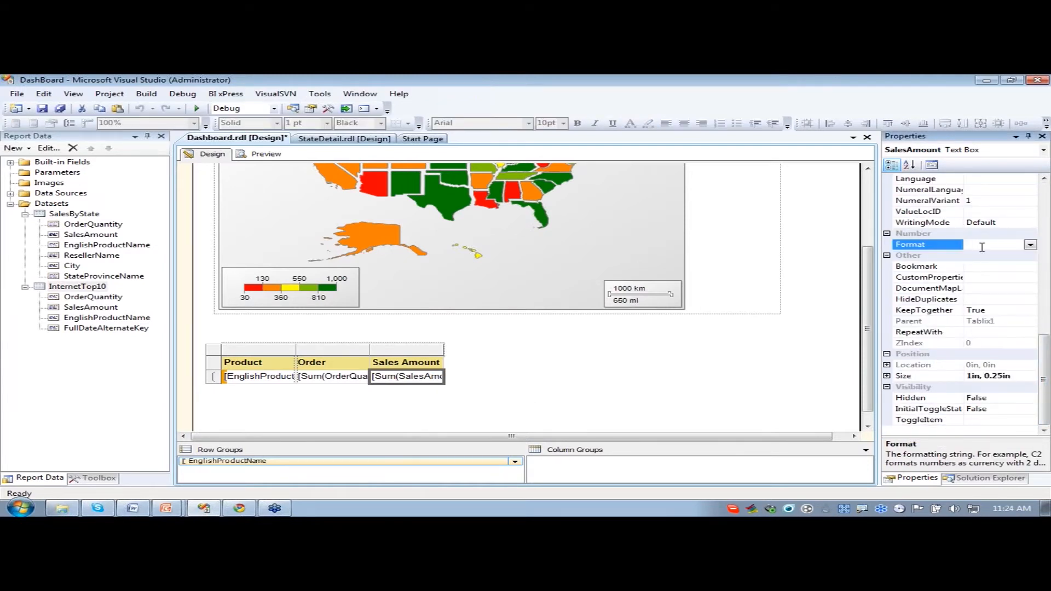
type("c2")
left_click(618, 372)
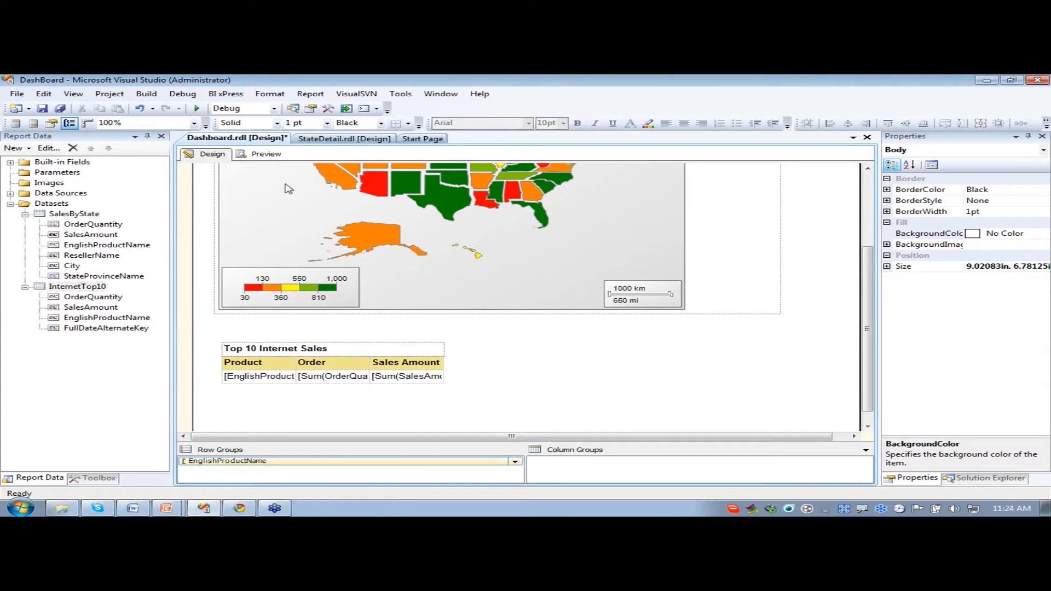
- Preview the report to check the Top 10 Internet Sales table below the map, and return to the design
left_click(266, 155)
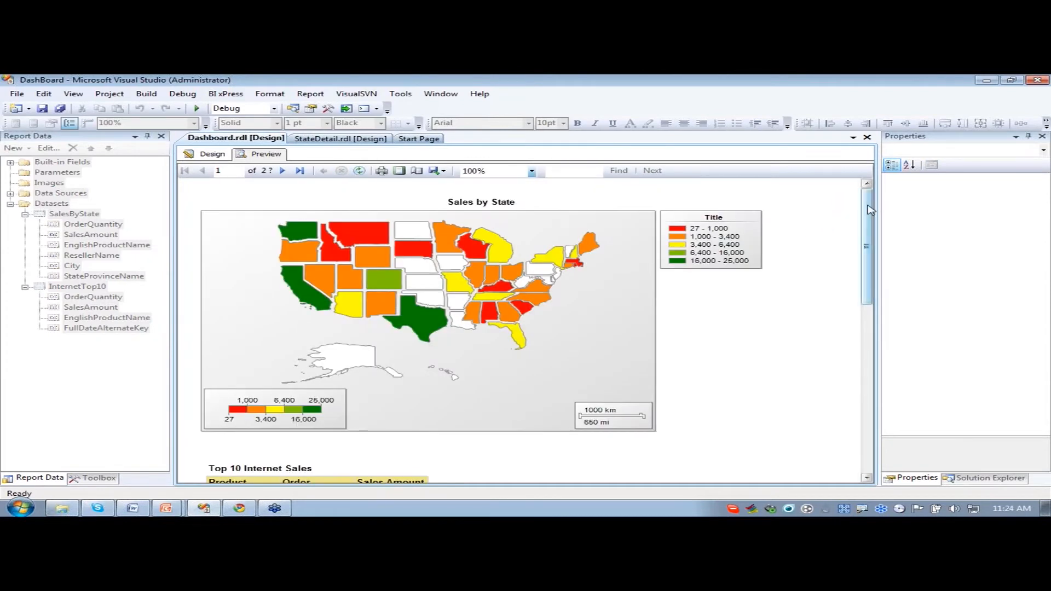
left_click_drag(871, 210, 866, 257)
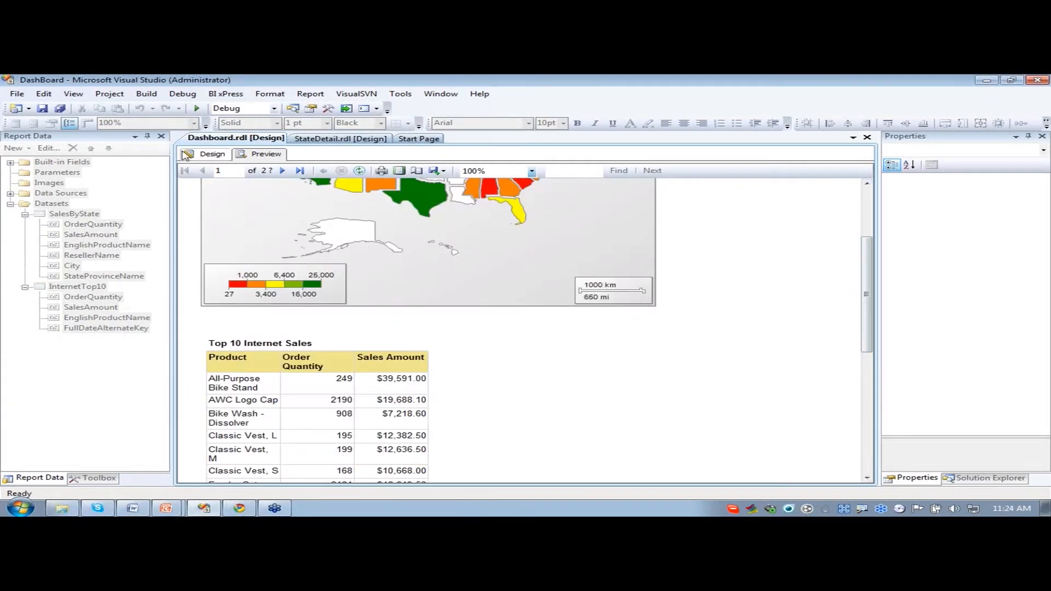
left_click(205, 154)
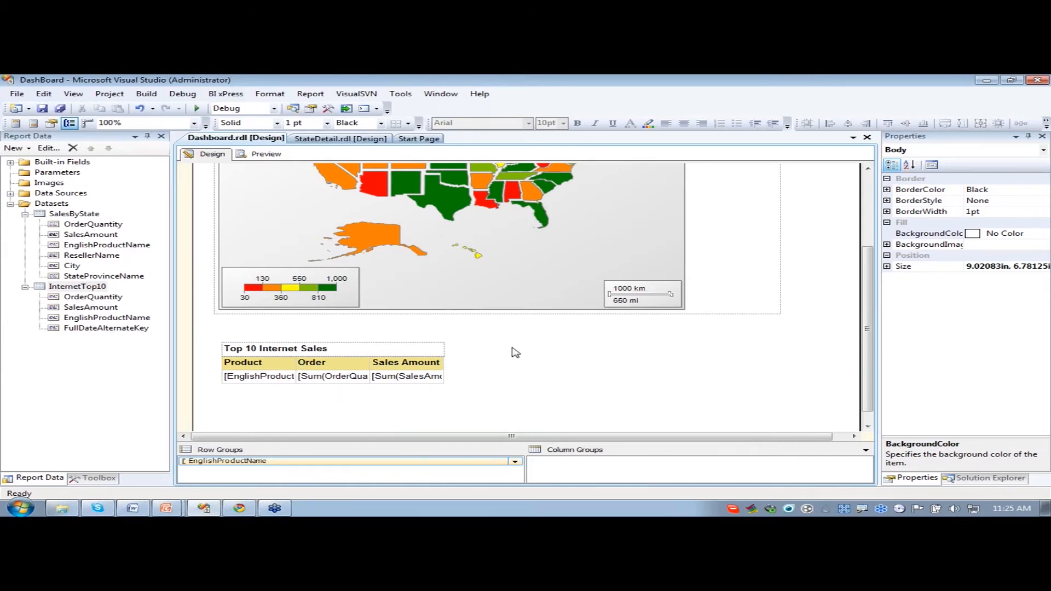
- Add a filter to the table's EnglishProductName row group on [EnglishProductName] with the operator Top N and the value 10
left_click(397, 358)
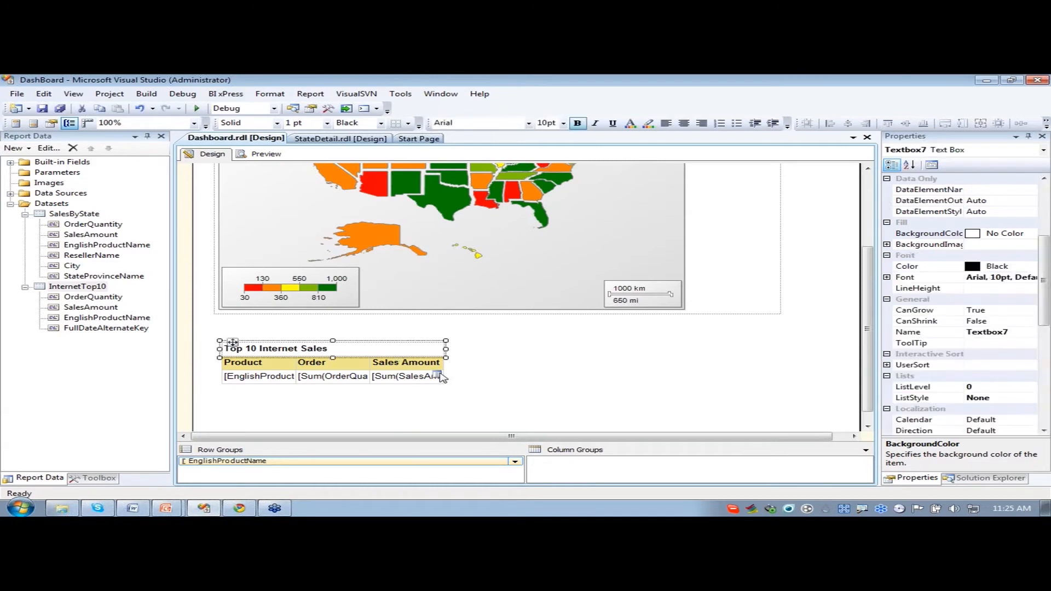
left_click(527, 349)
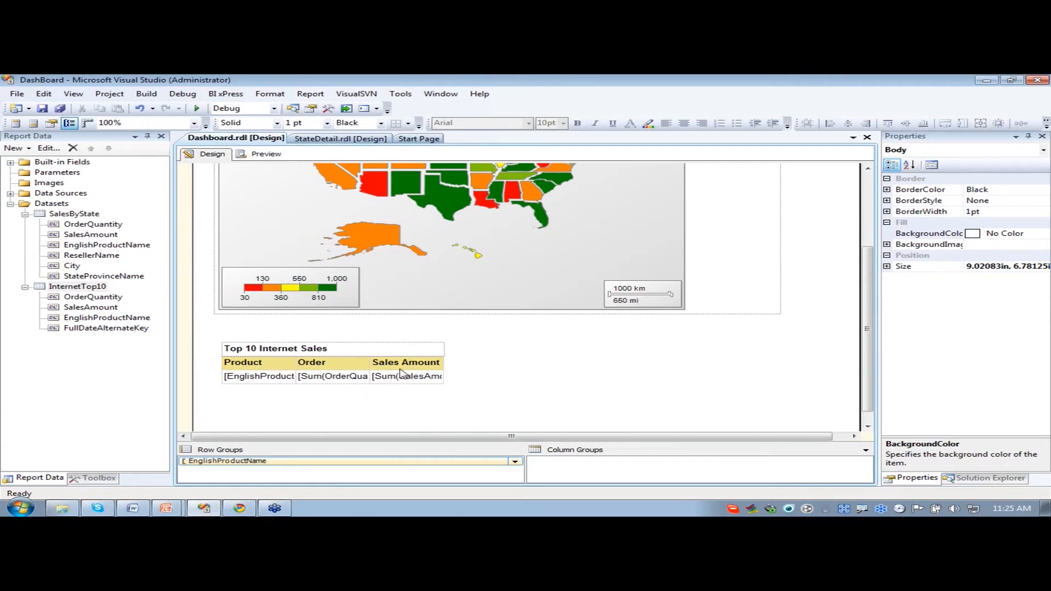
right_click(265, 464)
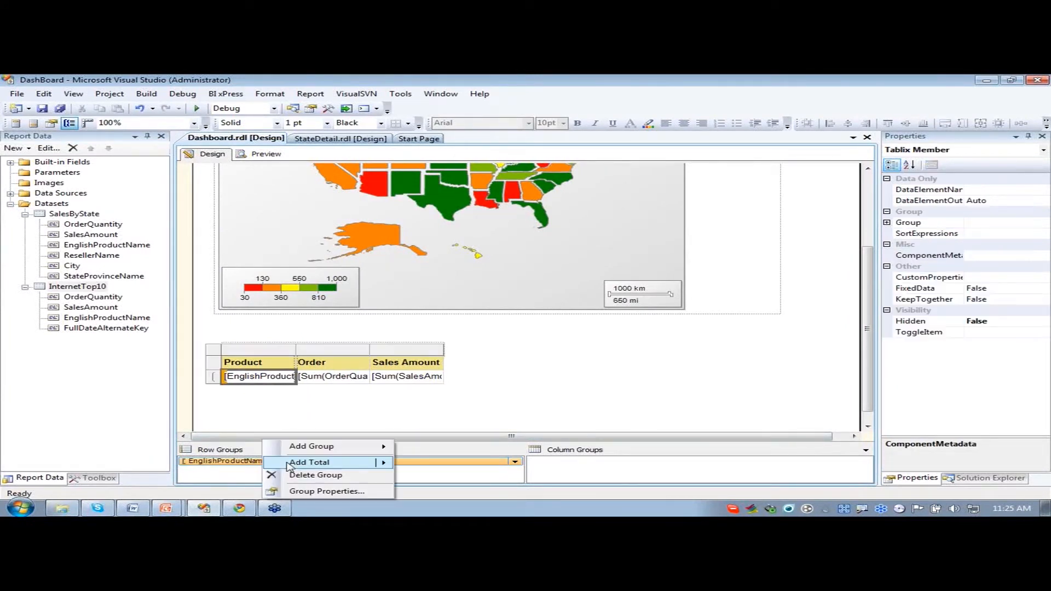
left_click(303, 492)
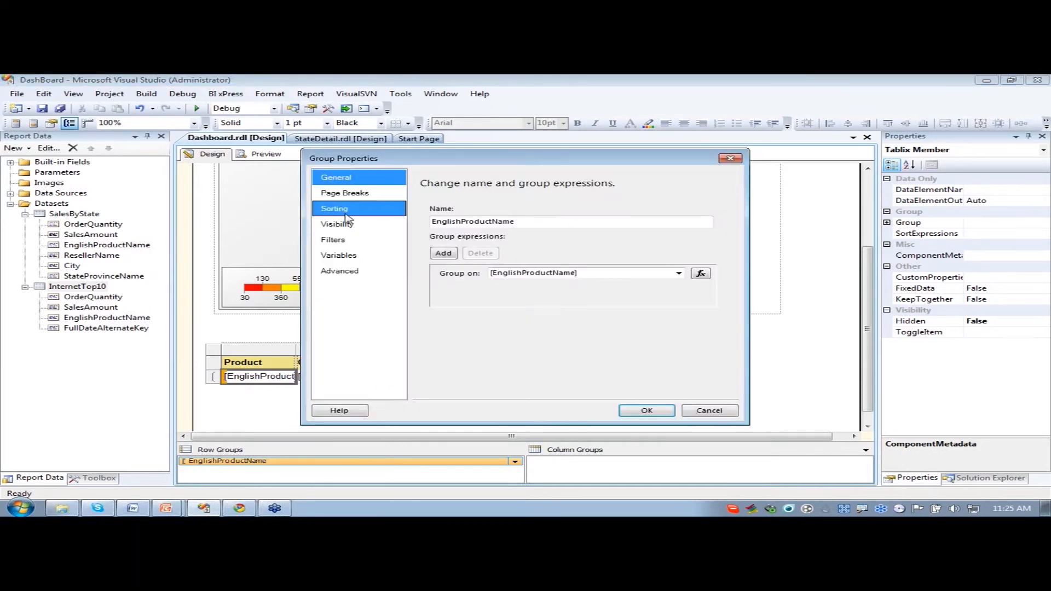
left_click(335, 240)
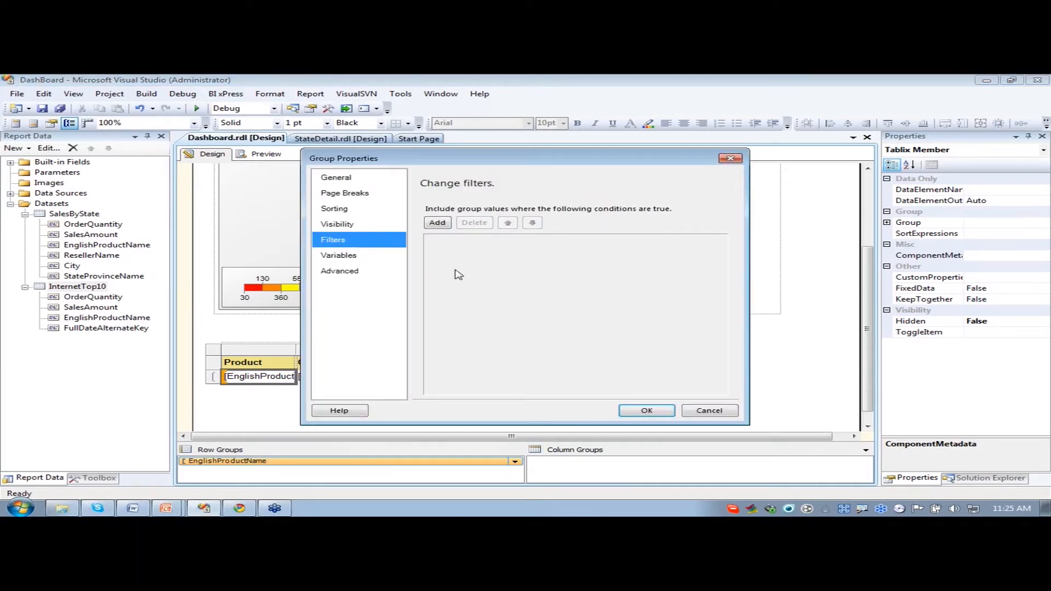
left_click(438, 223)
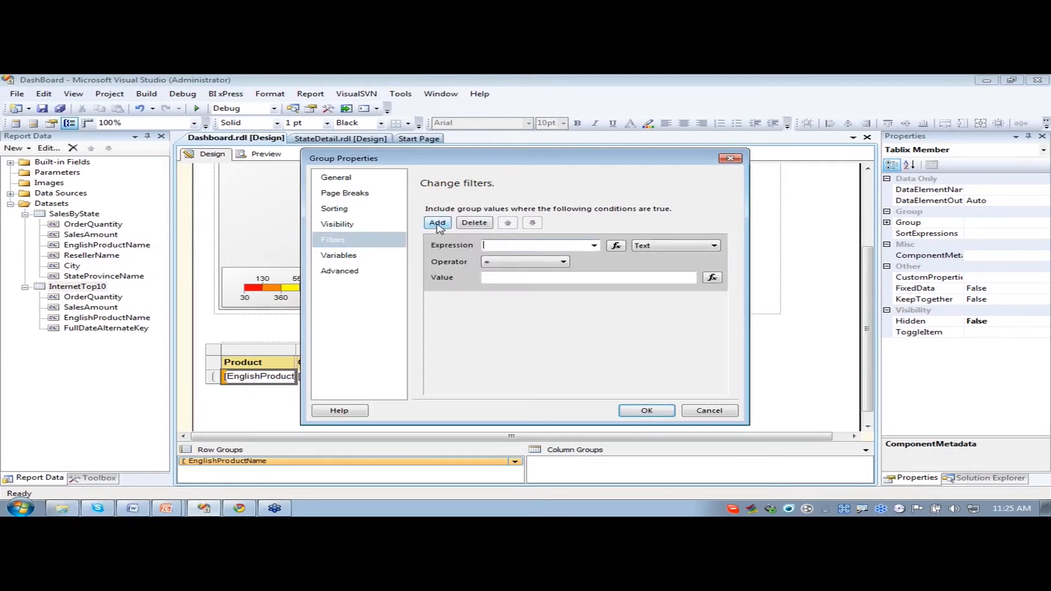
left_click(595, 246)
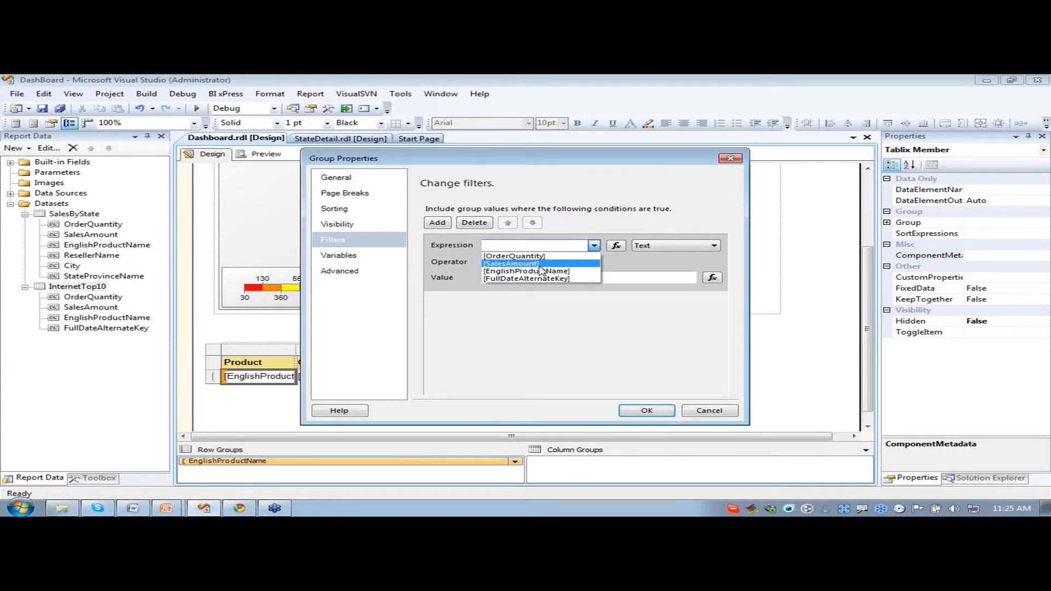
left_click(539, 271)
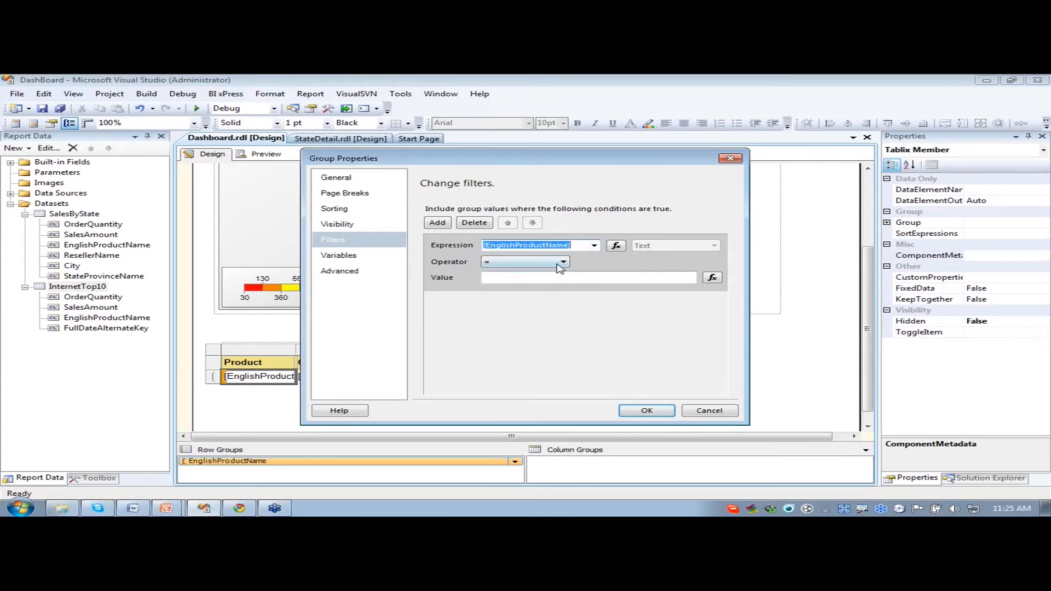
left_click(558, 263)
left_click(503, 325)
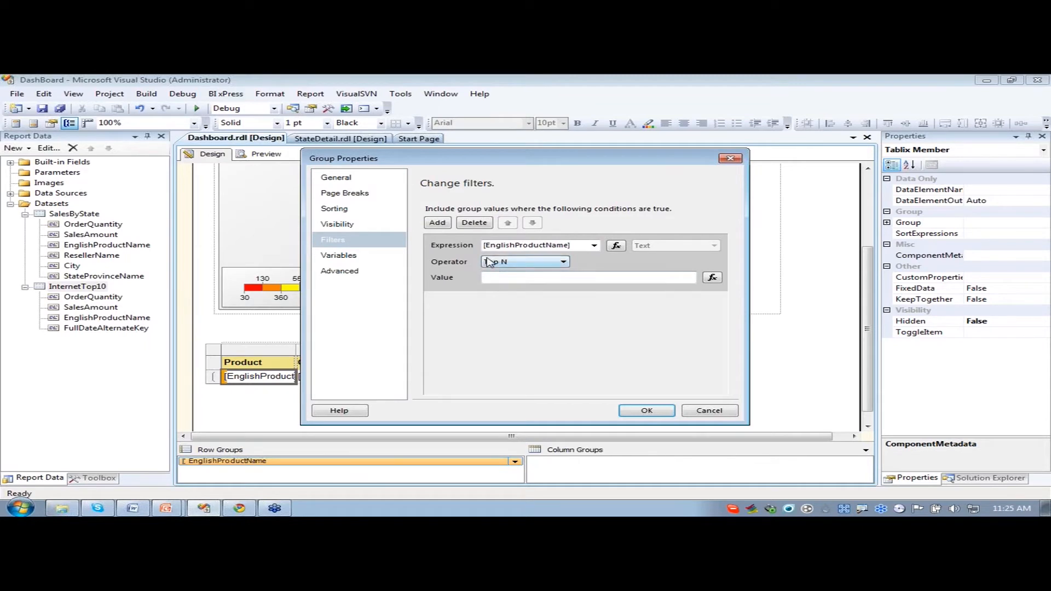
left_click(491, 278)
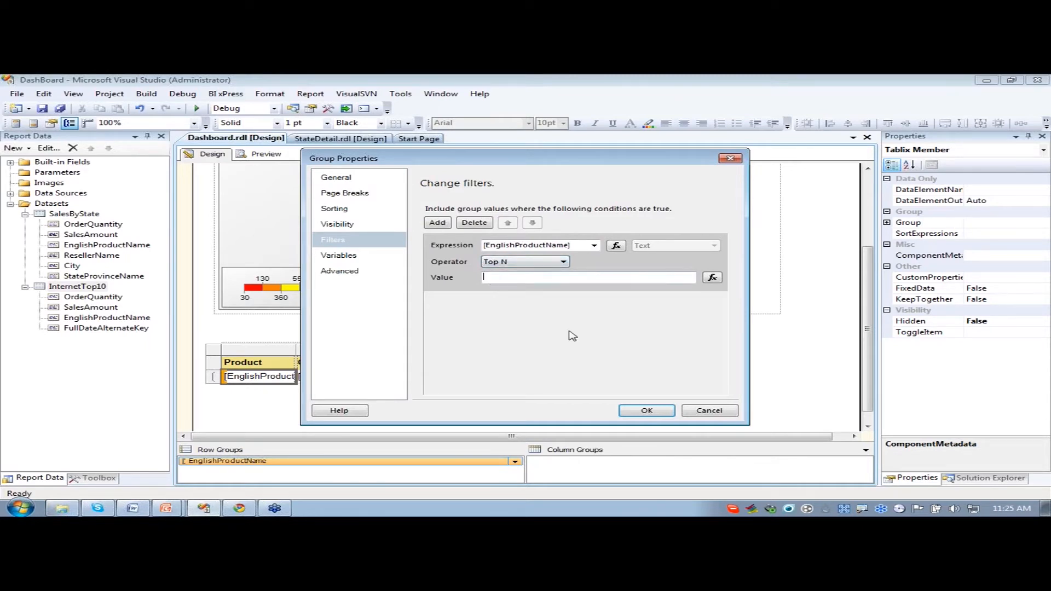
type("10")
left_click(651, 414)
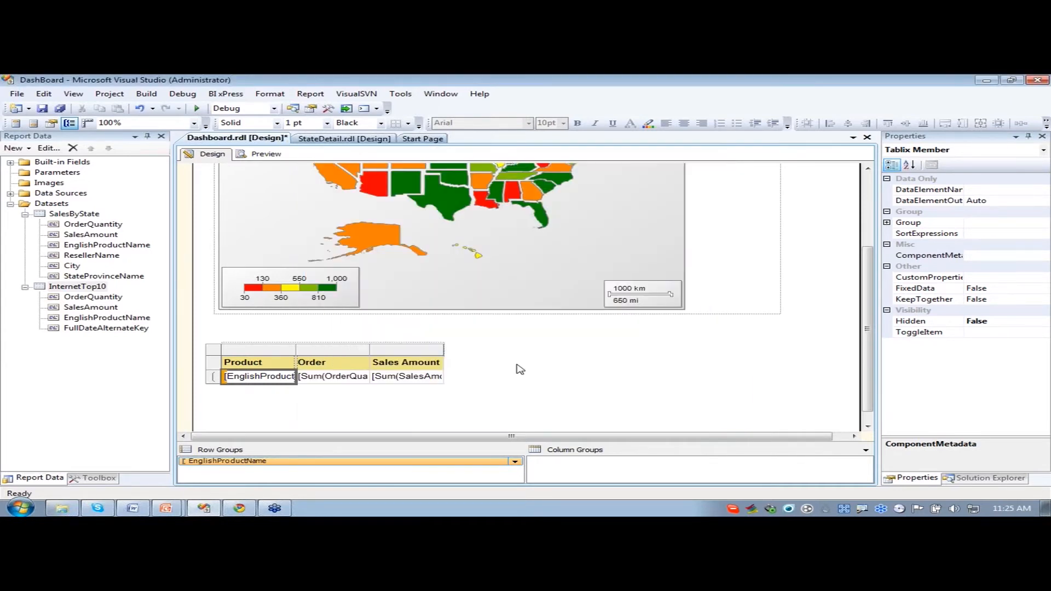
left_click(530, 378)
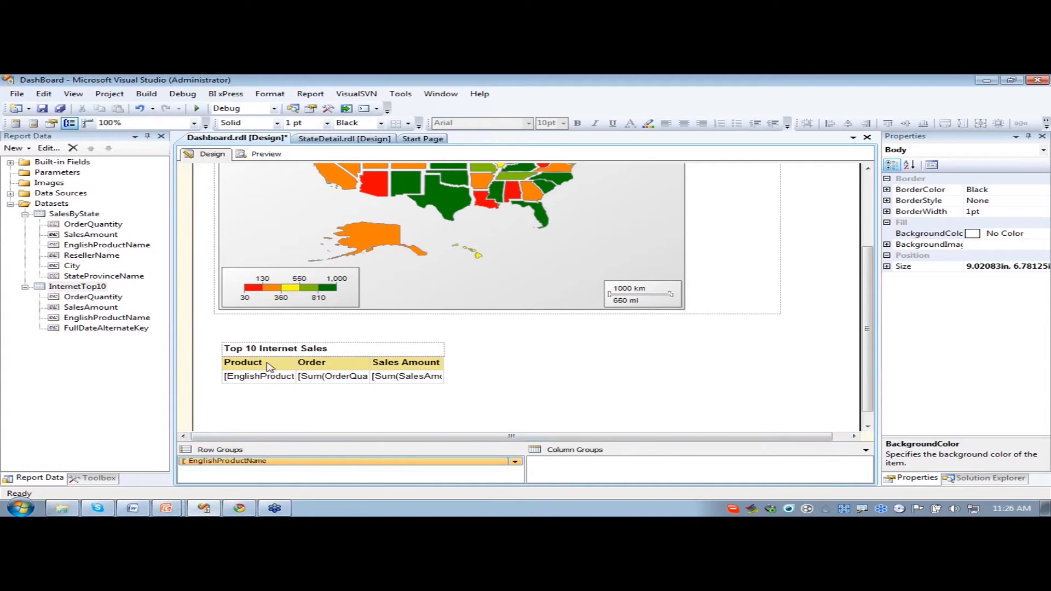
- Rename the text box of the table's Product header cell to InternetProducts
left_click(291, 368)
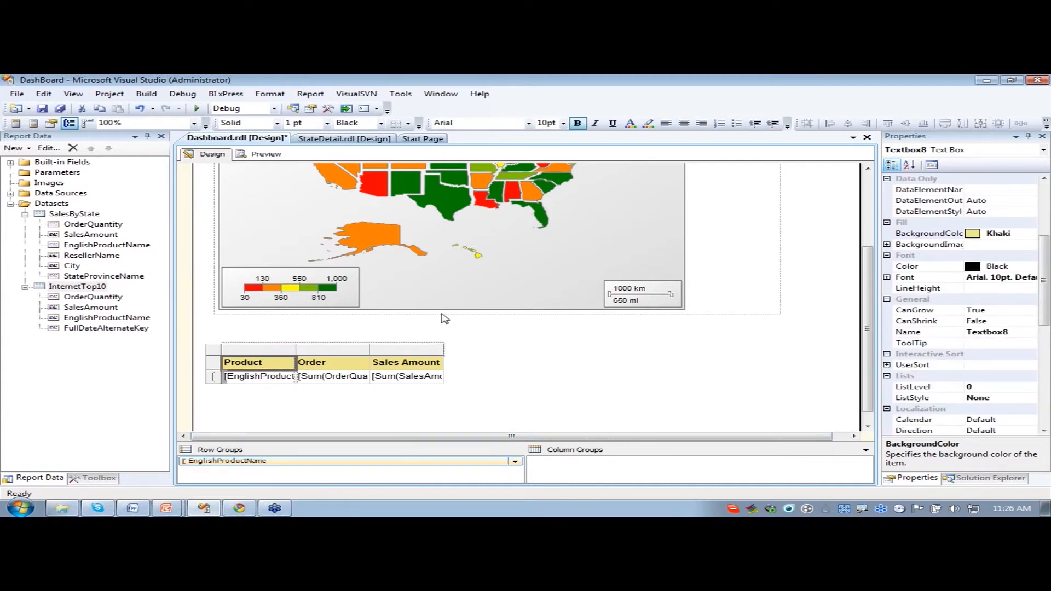
right_click(275, 368)
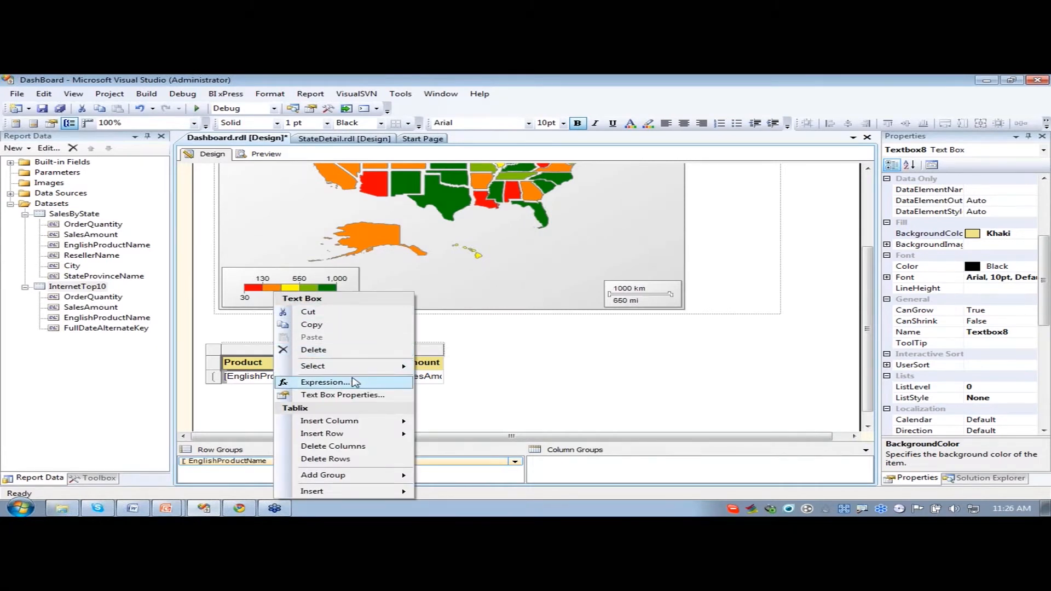
left_click(340, 394)
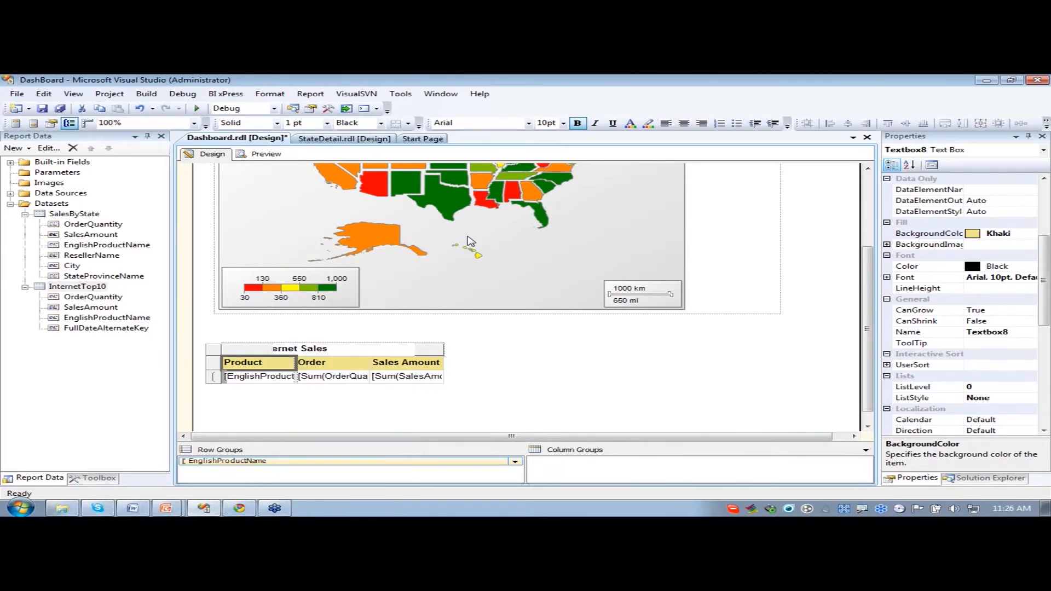
left_click_drag(489, 144, 633, 148)
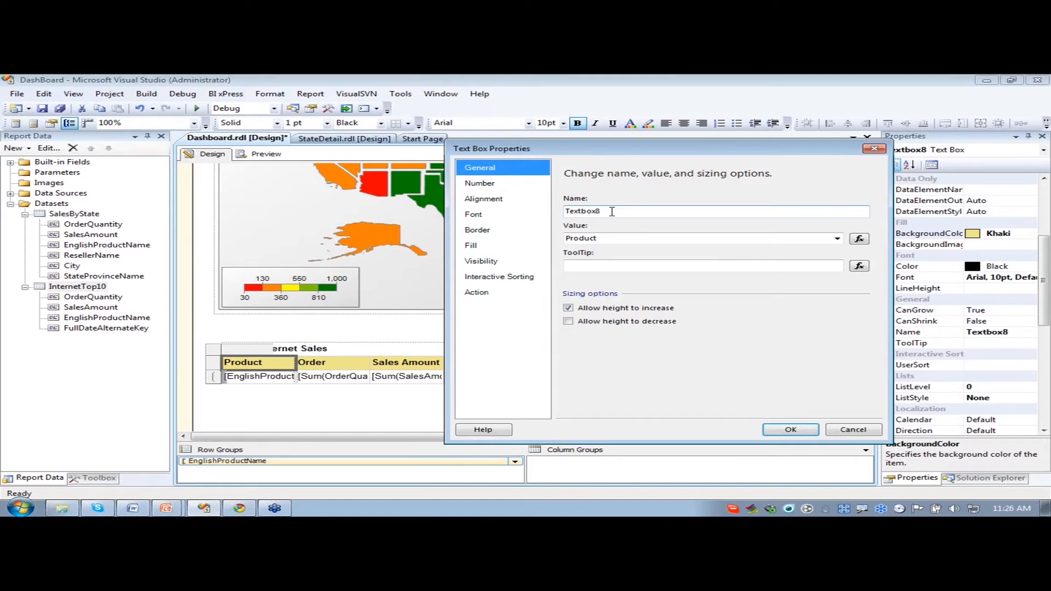
left_click_drag(612, 212, 559, 212)
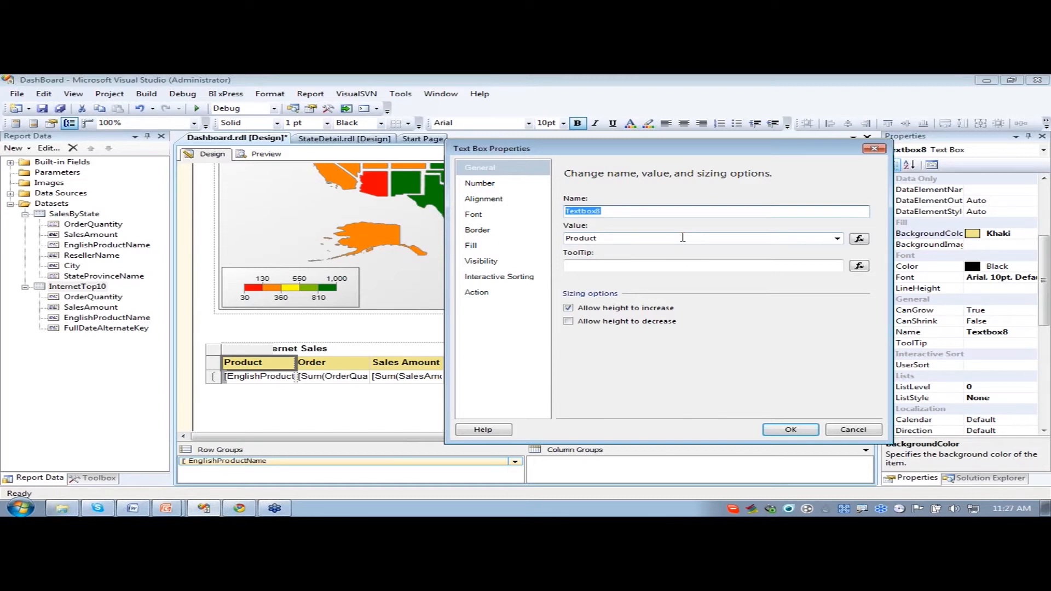
type("InternetProducts")
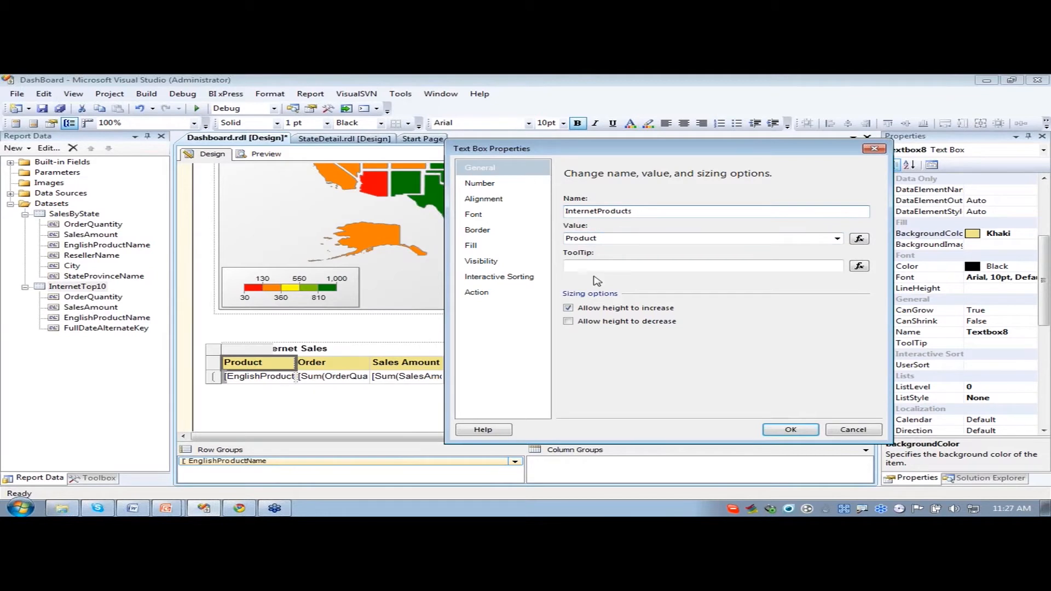
left_click(775, 436)
left_click(520, 422)
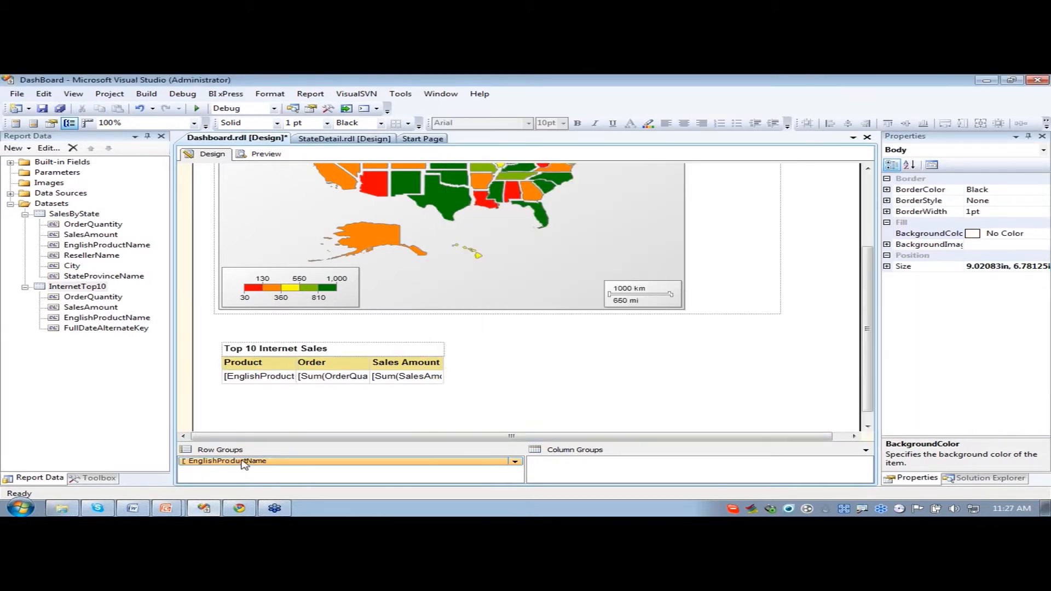
- Hide the EnglishProductName row group when the report initially runs and let the InternetProducts report item toggle its display
right_click(239, 465)
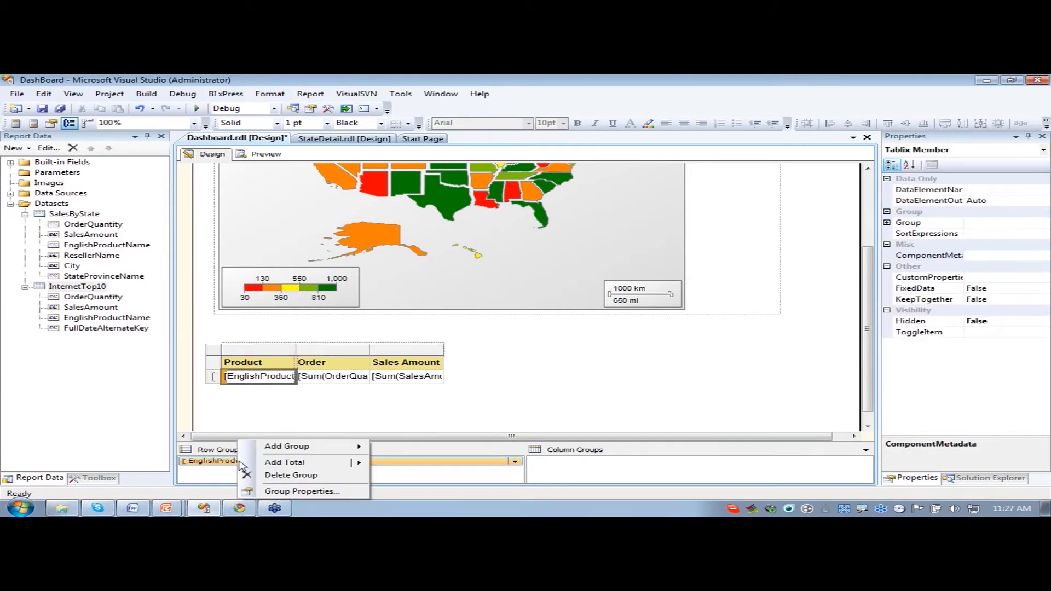
left_click(300, 492)
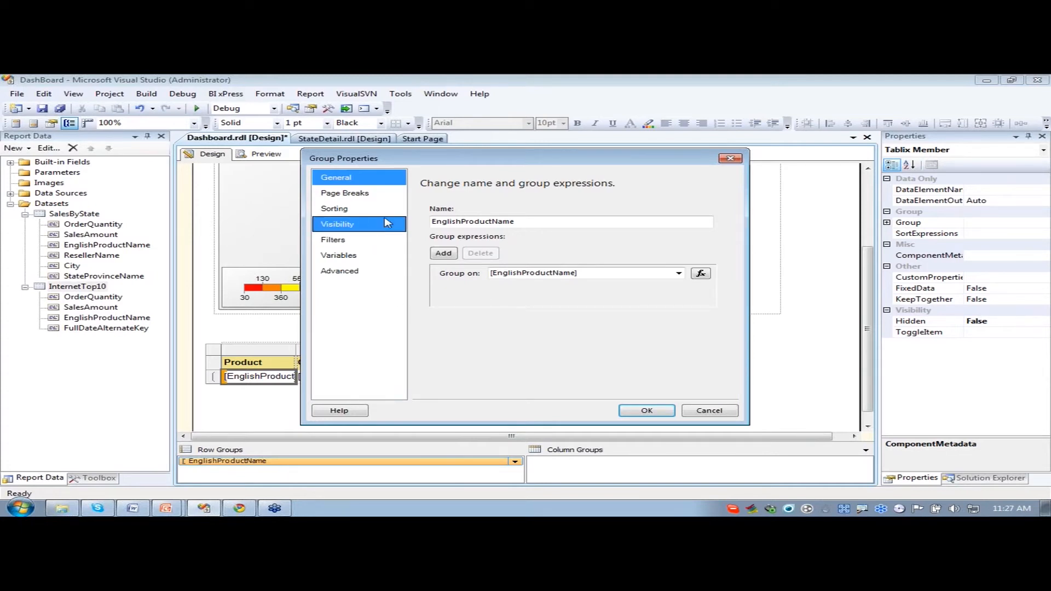
left_click(332, 224)
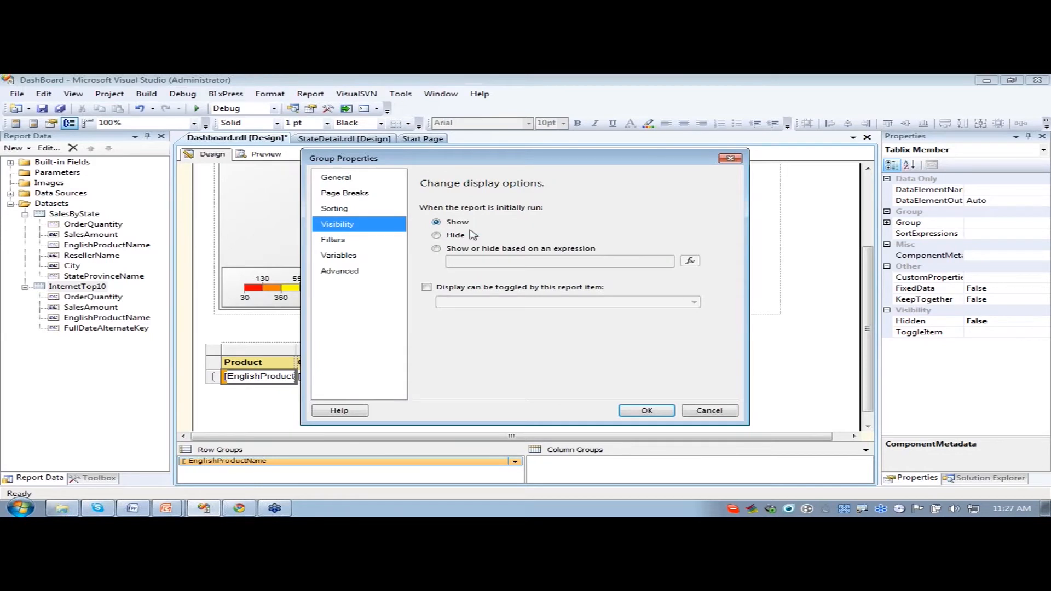
left_click(437, 236)
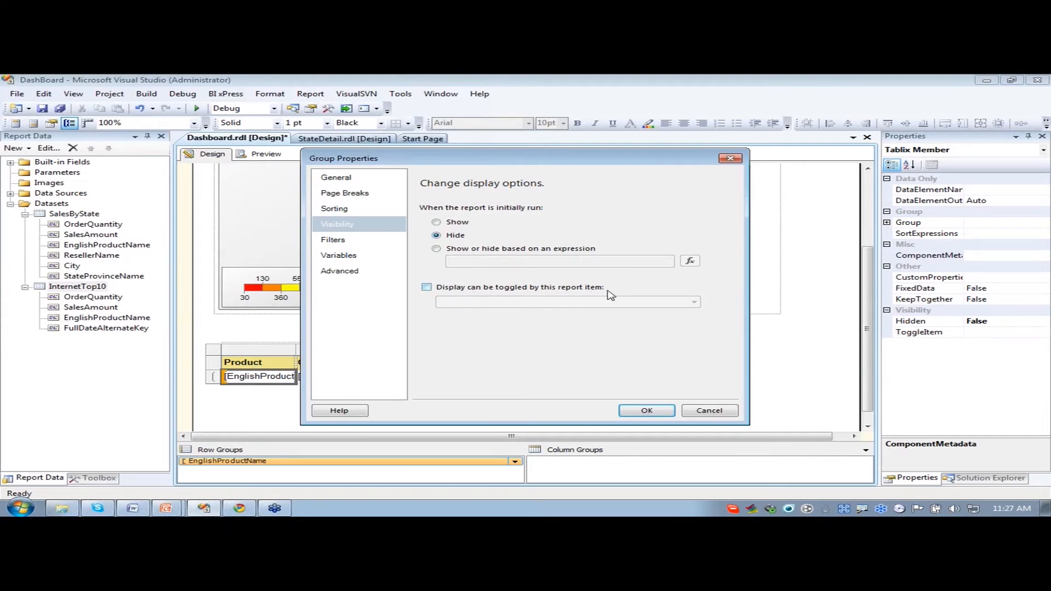
left_click(427, 287)
left_click(694, 302)
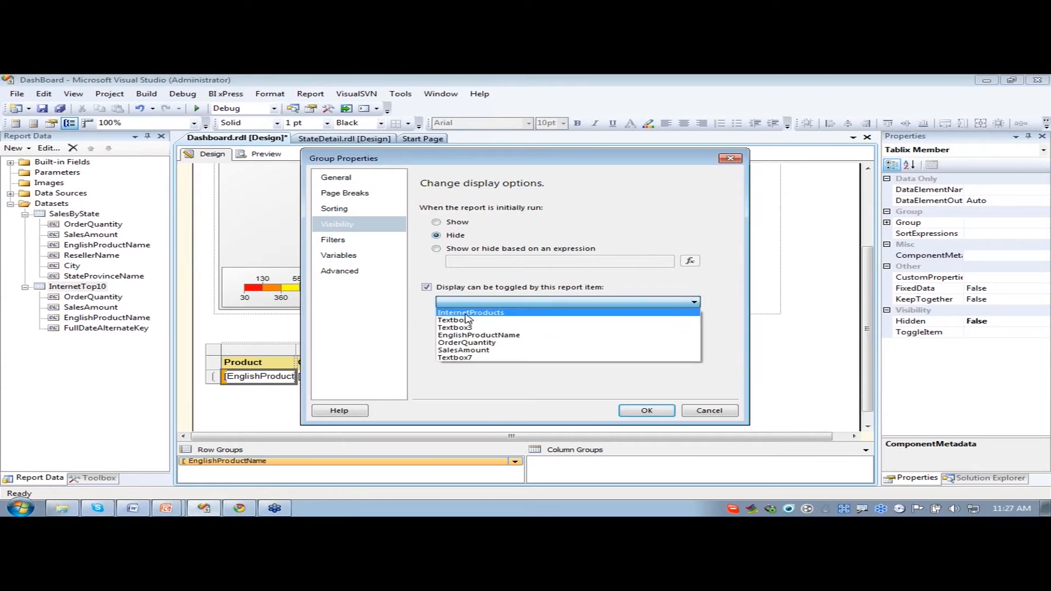
left_click(491, 313)
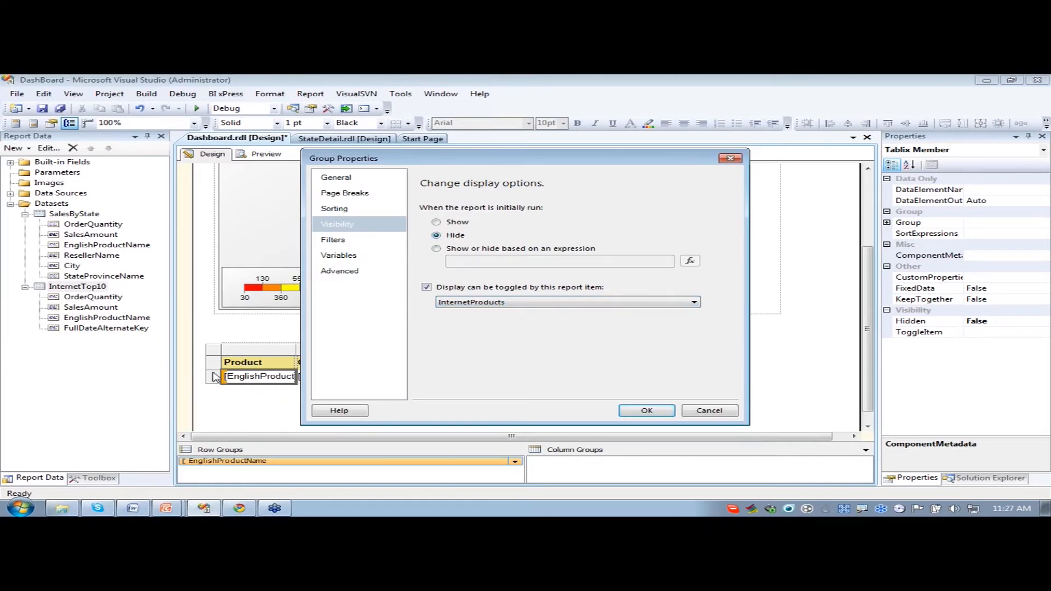
left_click(646, 412)
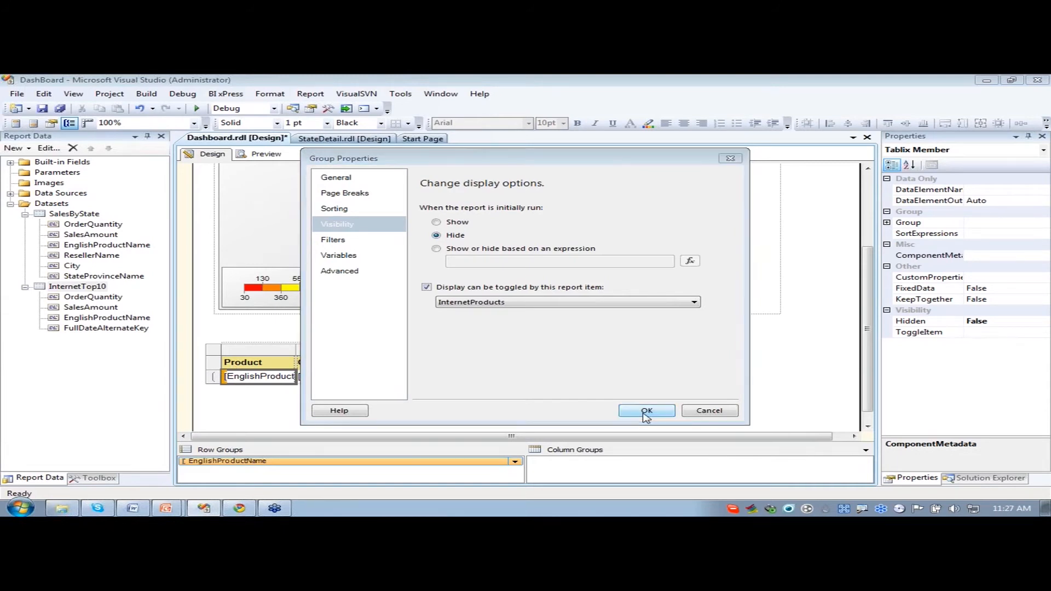
- Preview the report, expand and collapse the Top 10 Internet Sales table, and review it together with the Sales by State map
left_click(262, 156)
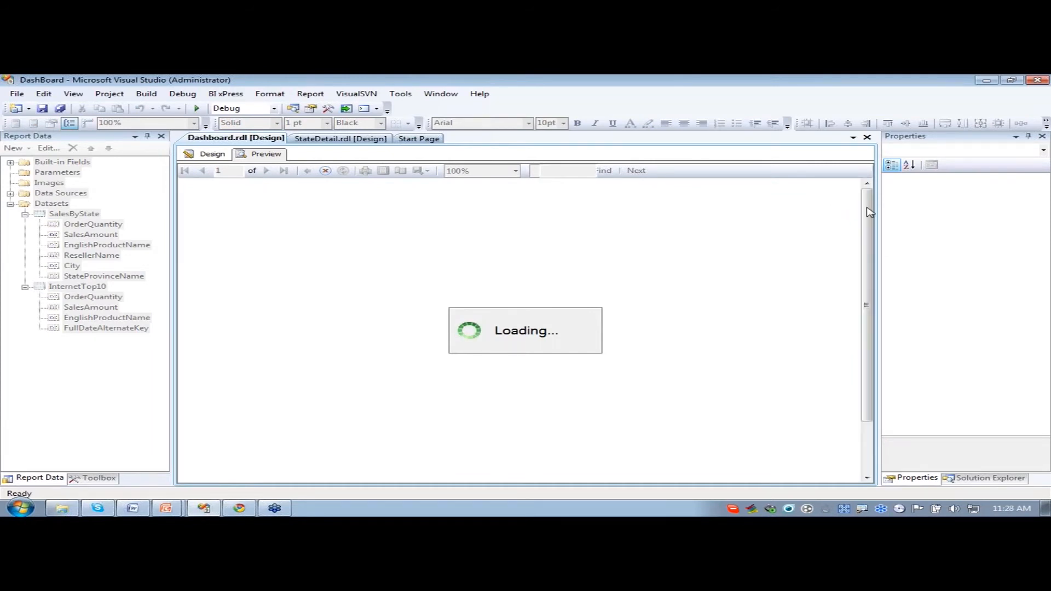
scroll(870, 212, "down", 3)
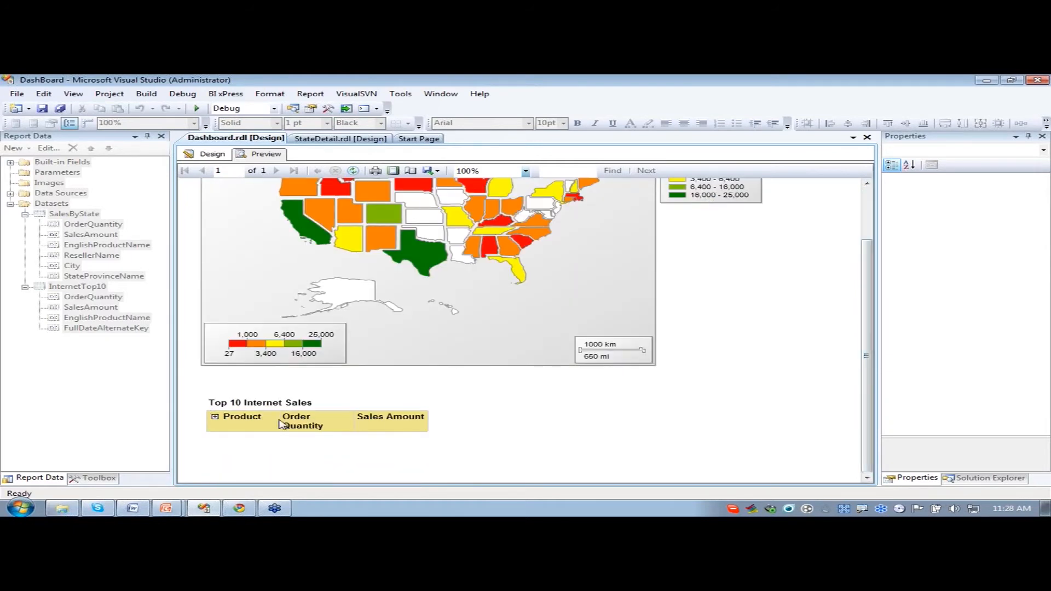
left_click(215, 419)
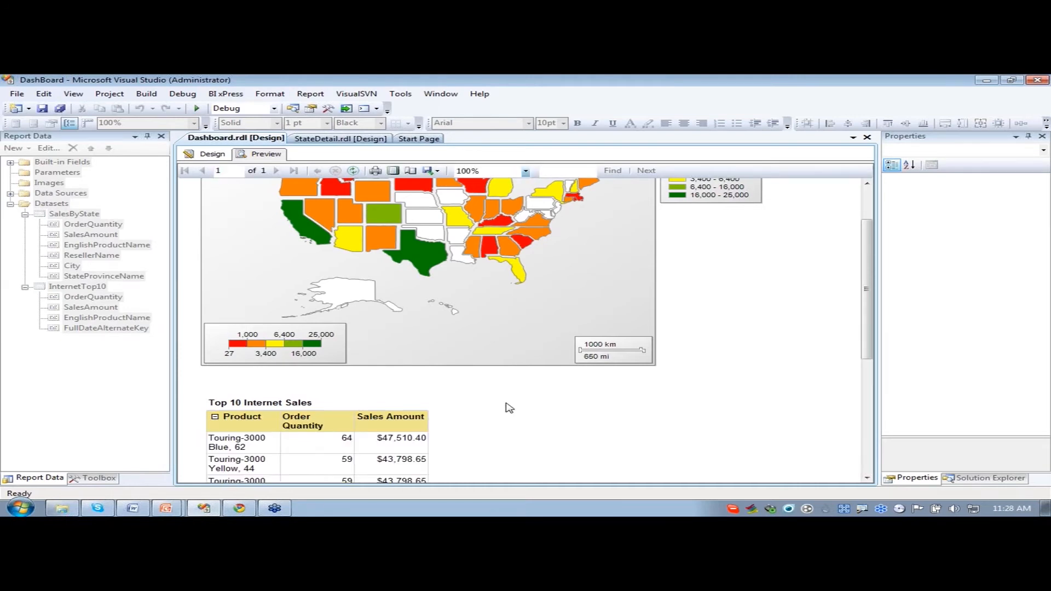
scroll(518, 436, "down", 3)
scroll(519, 436, "down", 8)
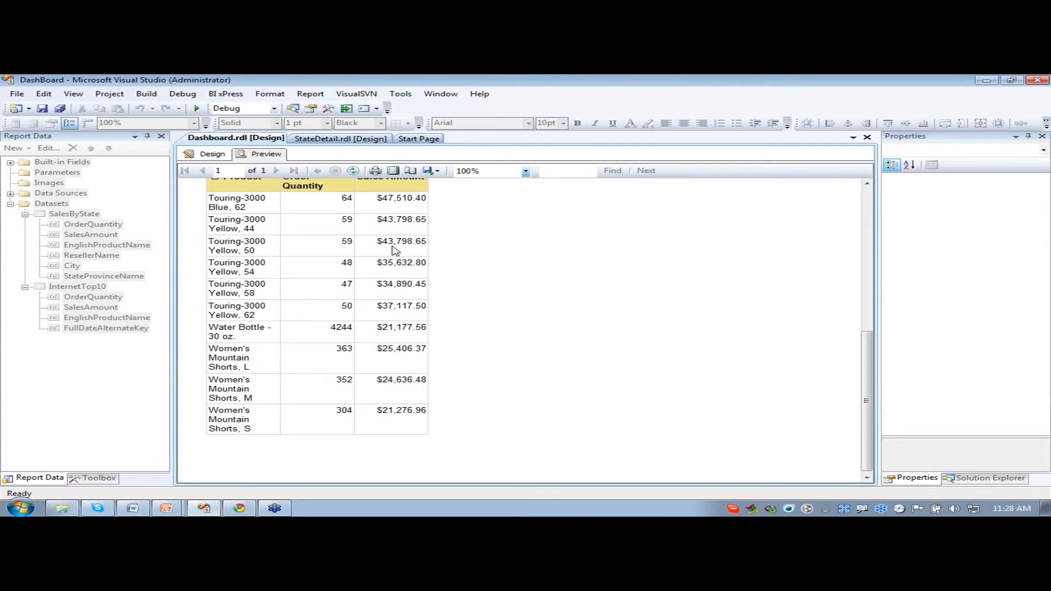
scroll(394, 244, "up", 3)
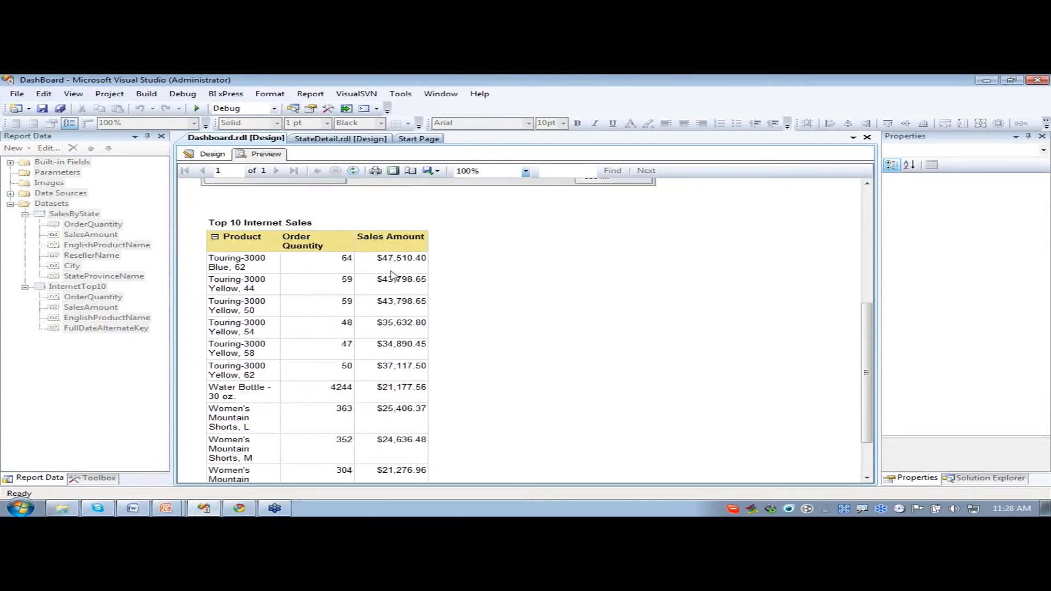
left_click(216, 240)
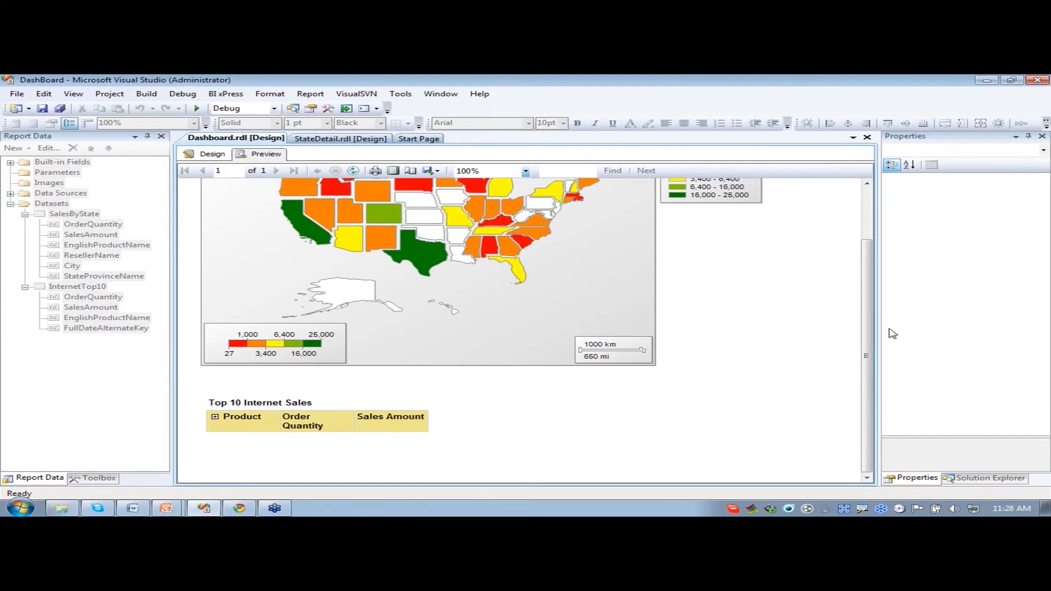
left_click_drag(865, 356, 862, 306)
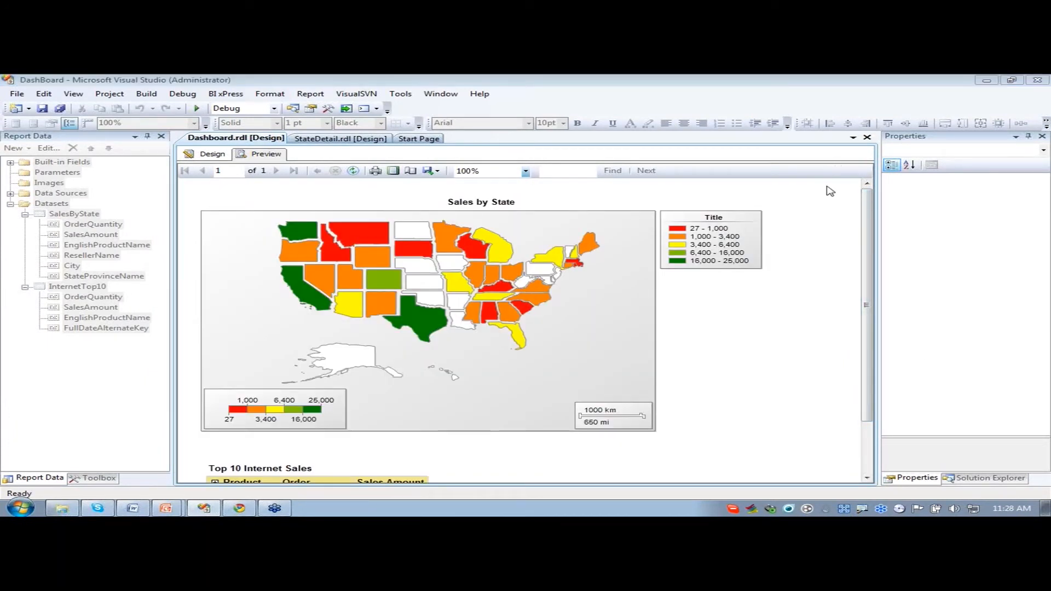
left_click(780, 336)
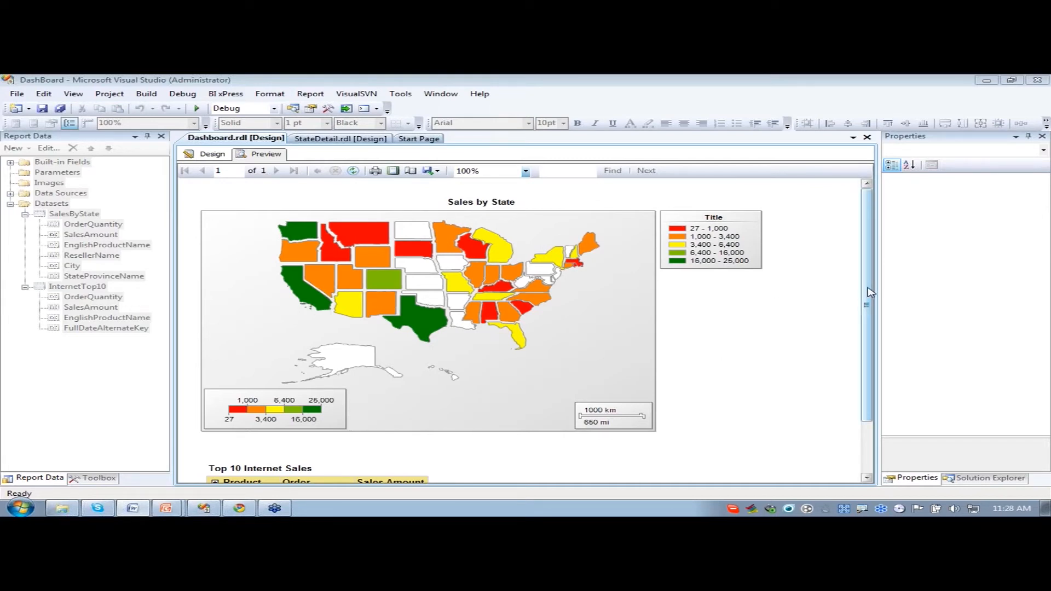
left_click_drag(870, 293, 871, 347)
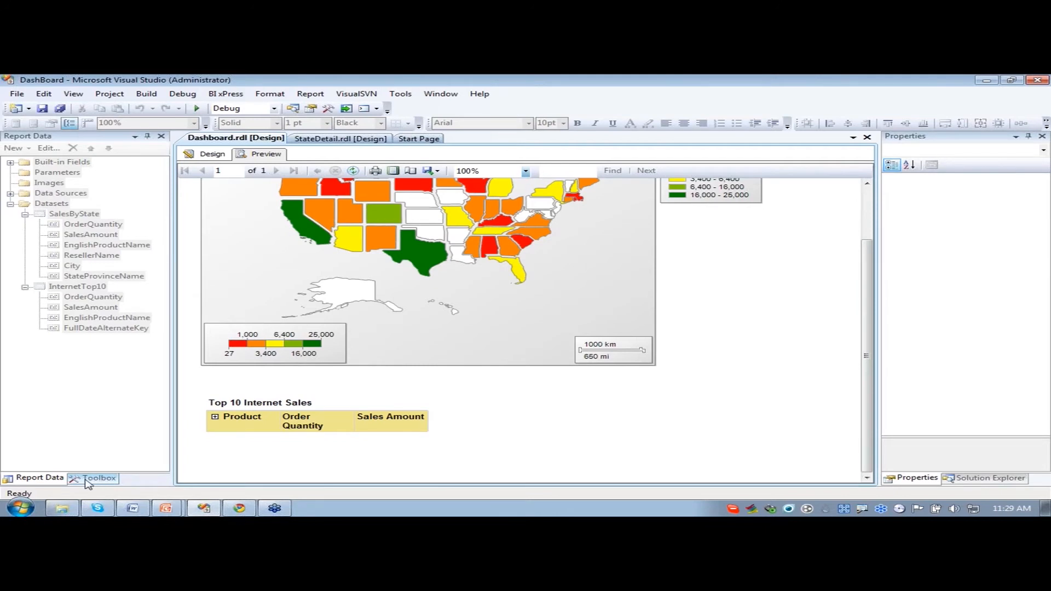
- Return to the report design and start a new dataset named ResellerTop10, embedded in the report and using the AWDW data source
left_click(220, 158)
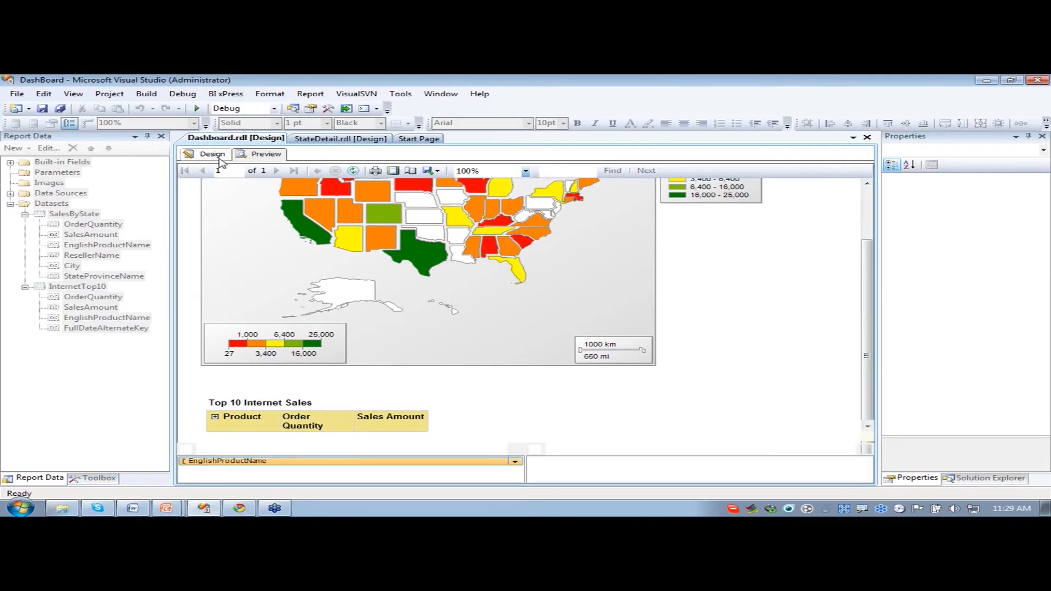
left_click(55, 479)
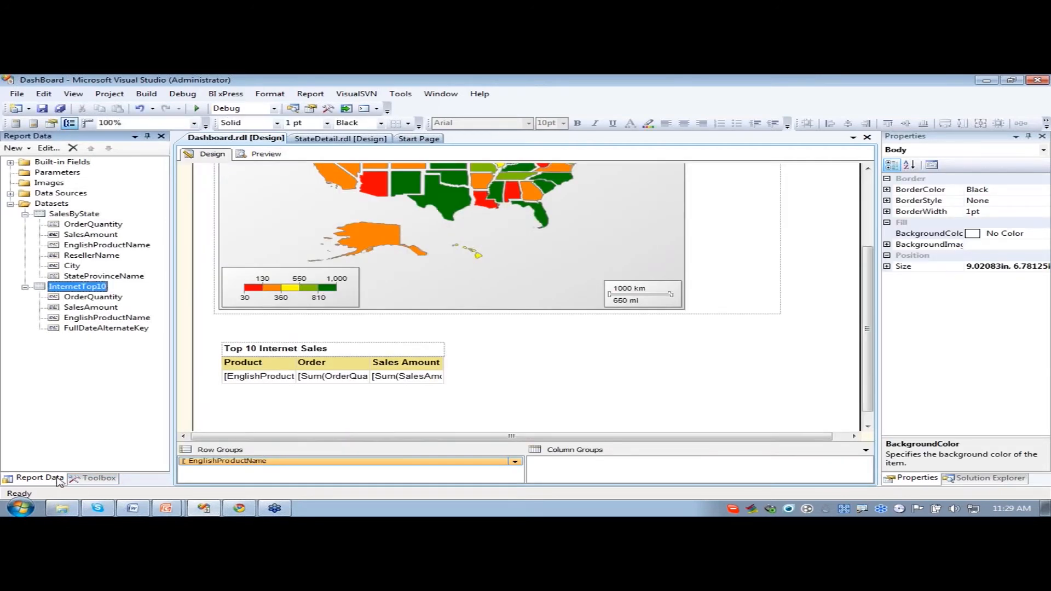
left_click(52, 204)
right_click(63, 206)
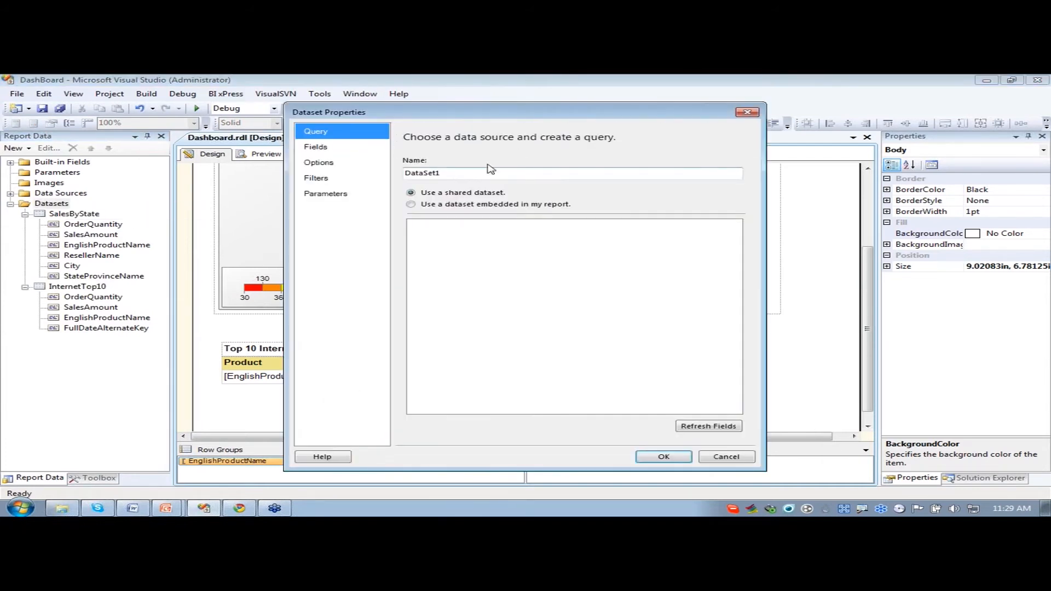
left_click_drag(488, 172, 367, 177)
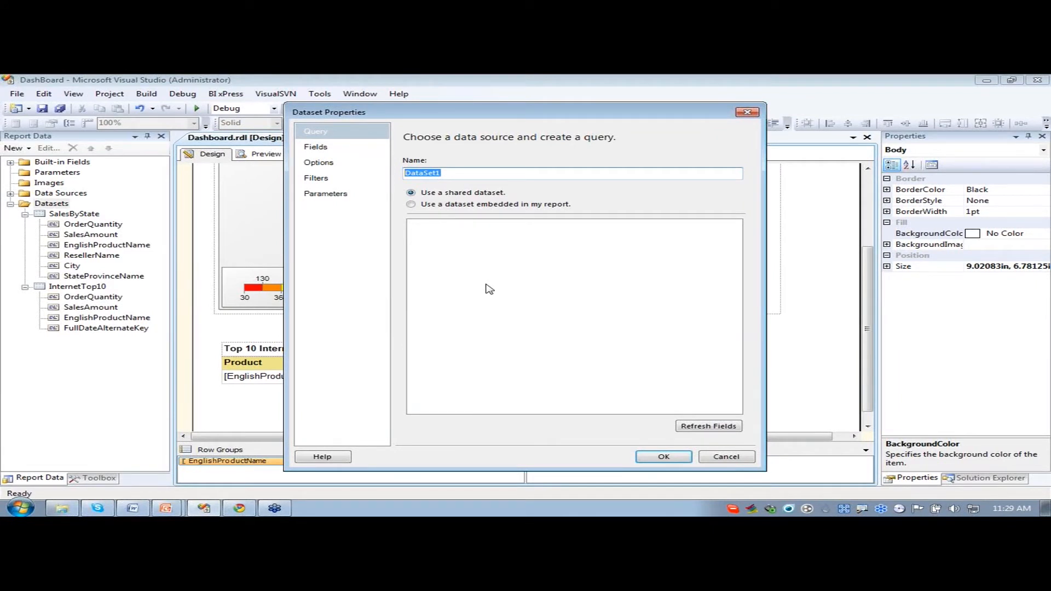
type("ResellerTop10")
left_click(411, 204)
left_click(477, 238)
left_click(473, 248)
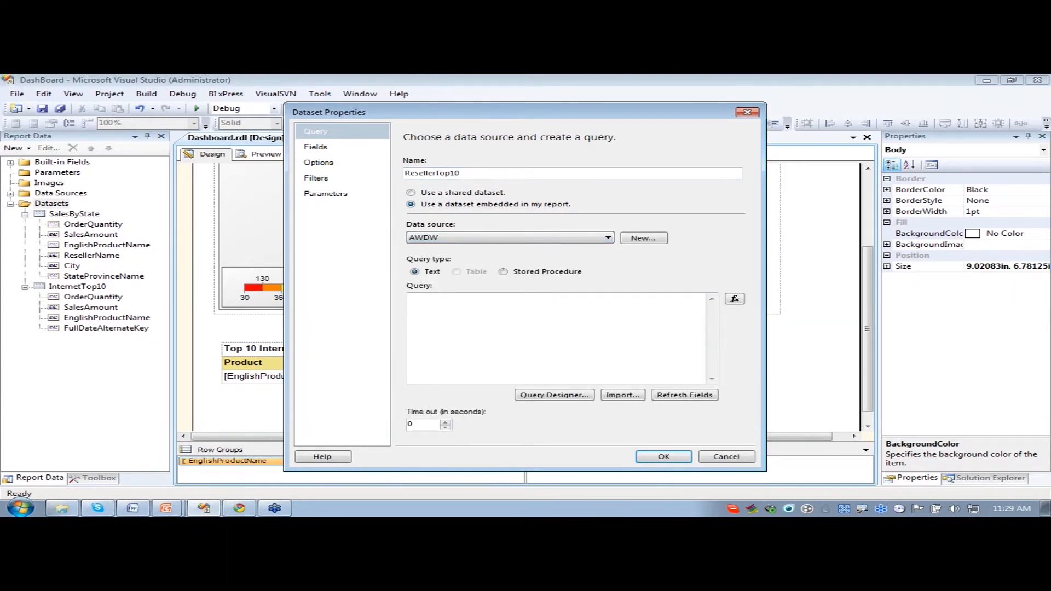
- Set the dataset query to select OrderQuantity, SalesAmount, ResellerName and EnglishProductName from FactResellerSales inner-joined to DimReseller on ResellerKey and DimProduct on ProductKey, and save the dataset
left_click(132, 508)
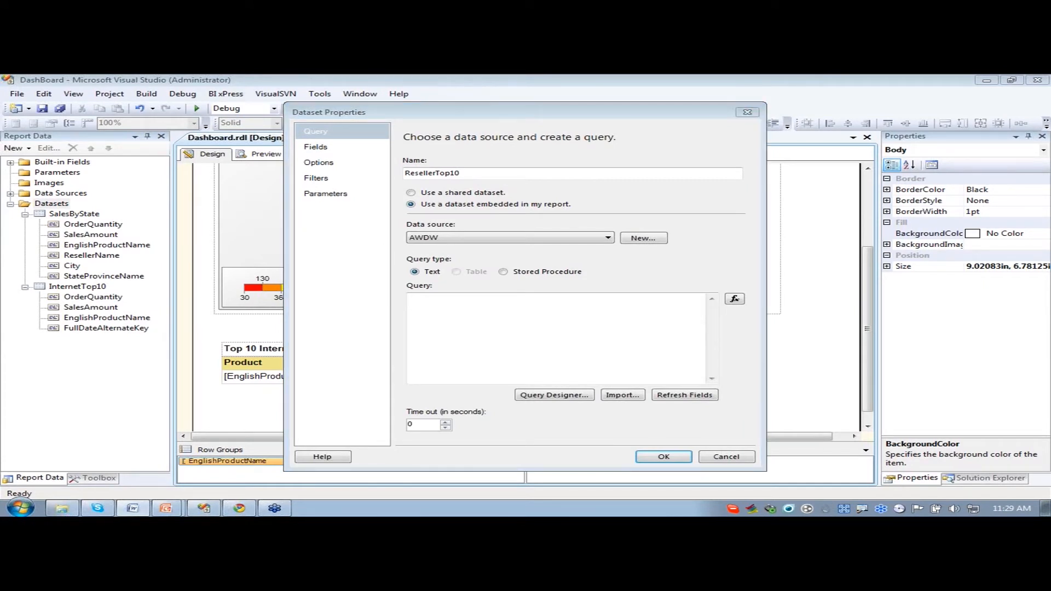
left_click(649, 375)
type("SELECT FactResellerSales.OrderQuantity, FactResellerSales.SalesAmount, DimReseller.ResellerName, DimProduct.EnglishProductName FROM FactResellerSales INNER JOIN DimReseller ON FactResellerSales.ResellerKey = DimReseller.ResellerKey INNER JOIN DimProduct ON FactResellerSales.ProductKey = DimProduct.ProductKey")
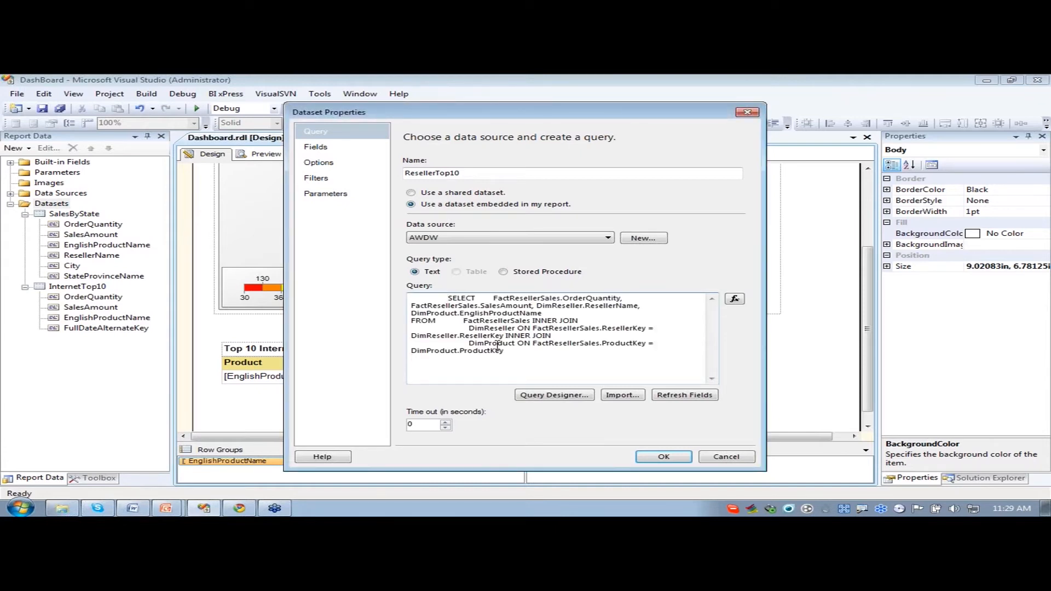
key("ctrl+Home")
key("Delete")
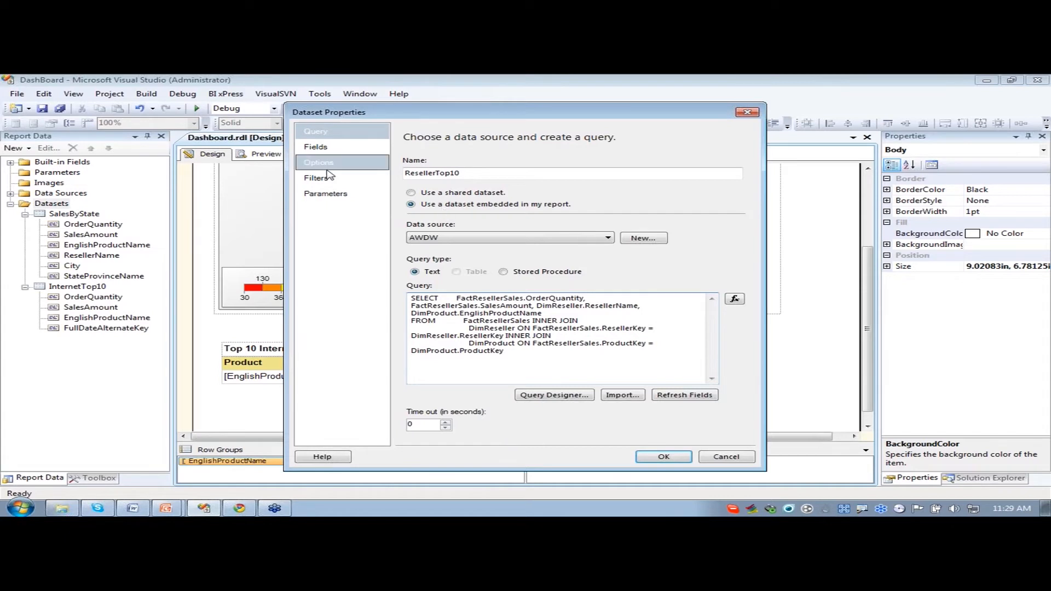
left_click(664, 456)
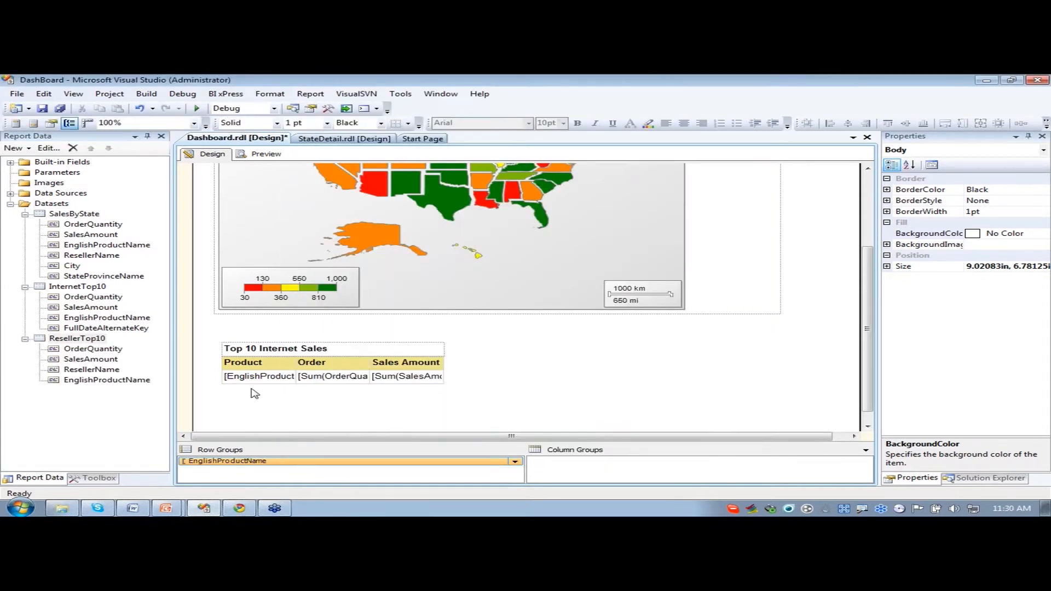
left_click(103, 478)
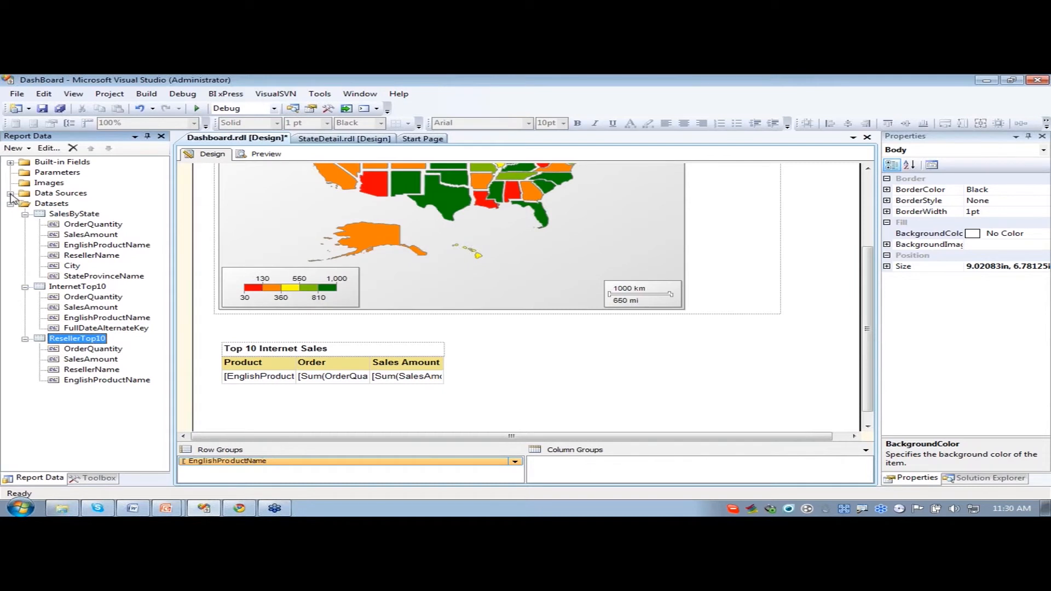
- Insert a table beside the Top 10 Internet Sales table and place a text box spanning its full width directly above it
left_click(80, 479)
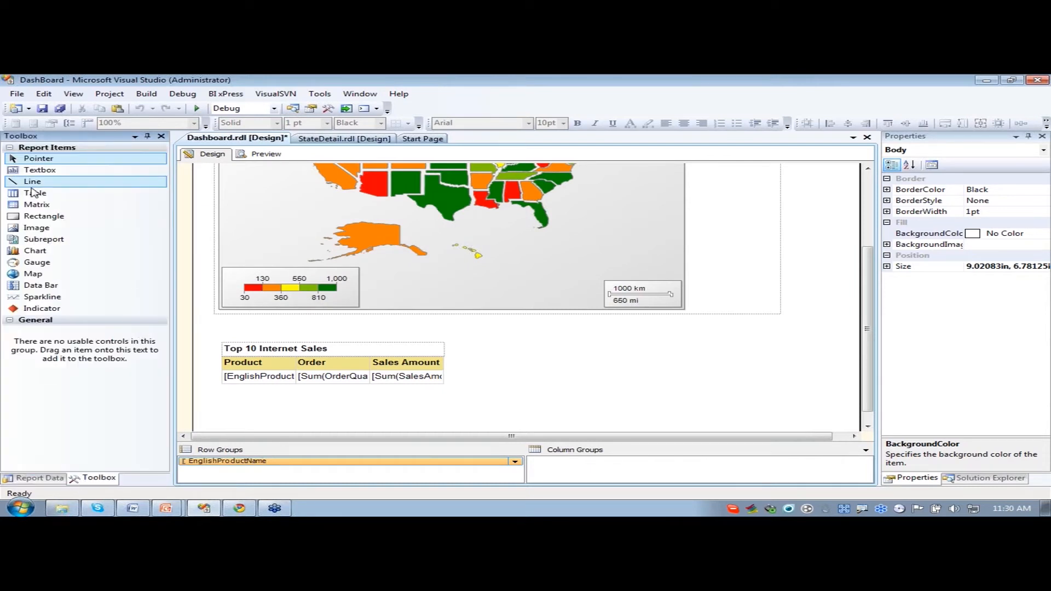
left_click_drag(35, 193, 557, 356)
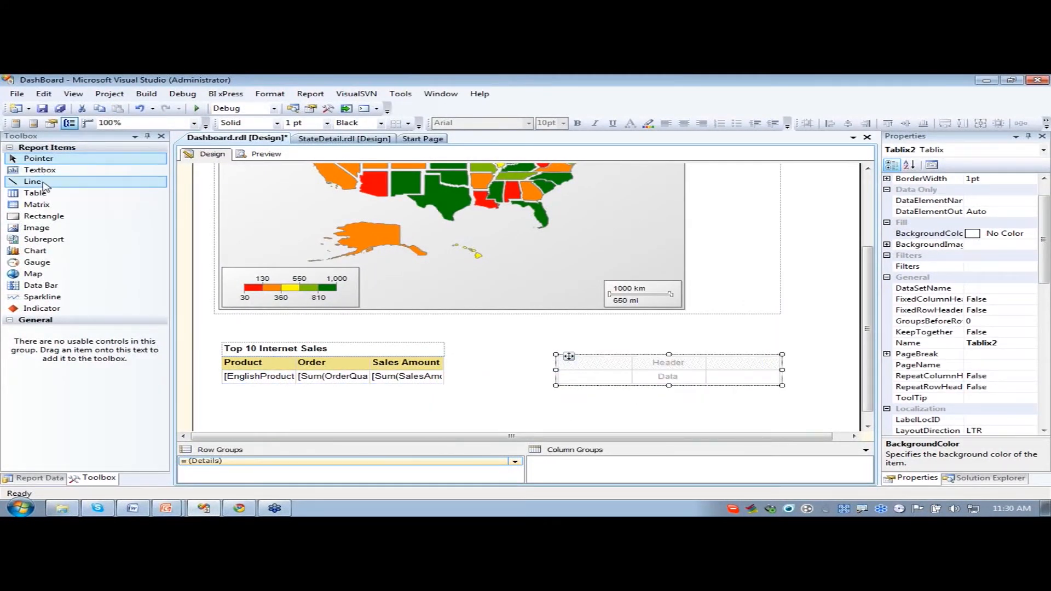
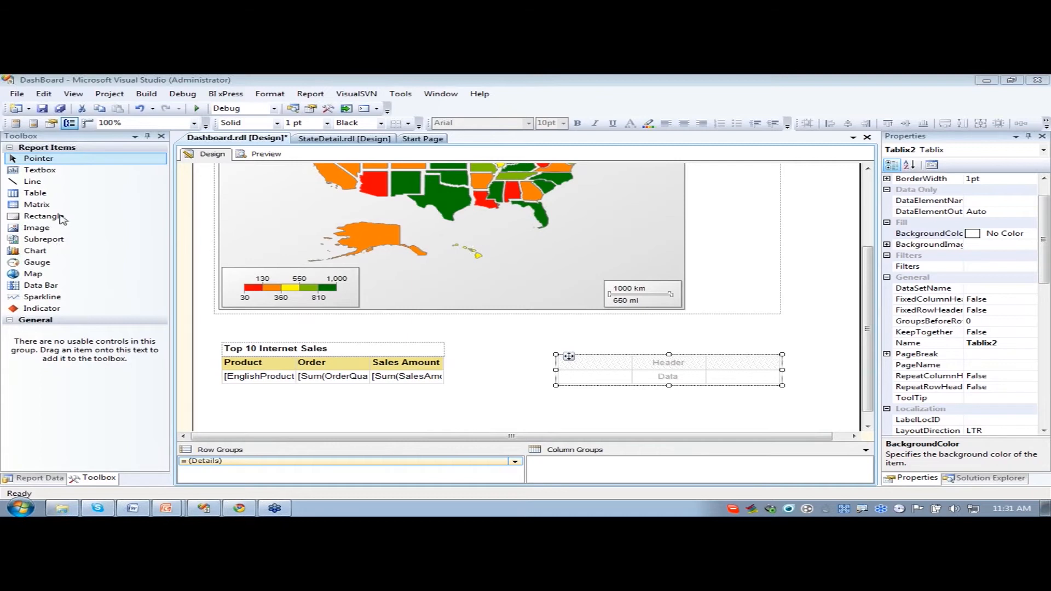
left_click(49, 172)
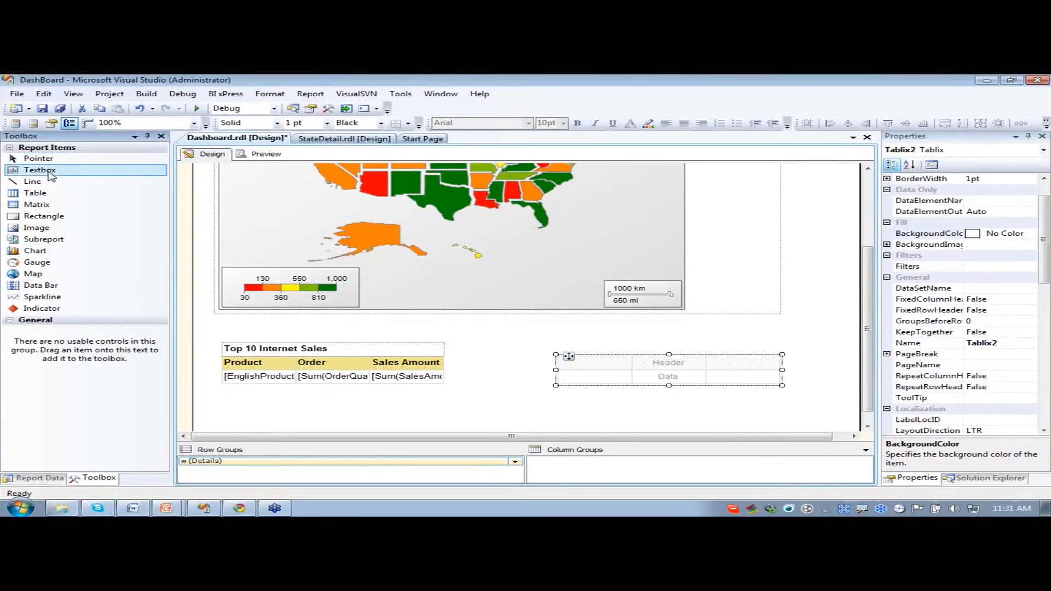
left_click(595, 342)
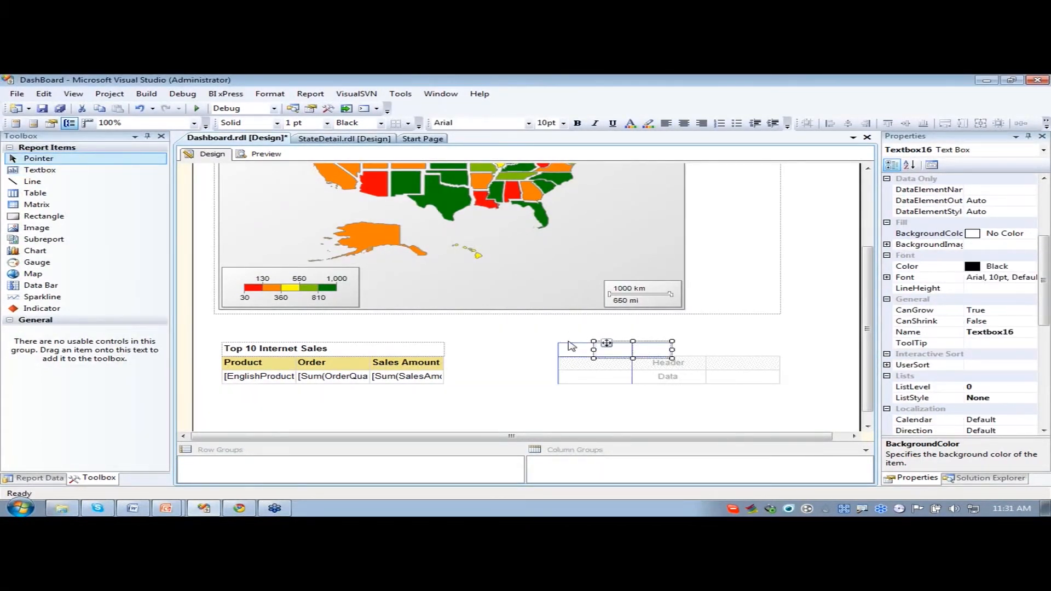
left_click_drag(607, 344, 569, 343)
left_click_drag(636, 351, 782, 351)
- Enter the title "Top 10 Reseller Sales" in the new text box and make it bold
left_click(644, 348)
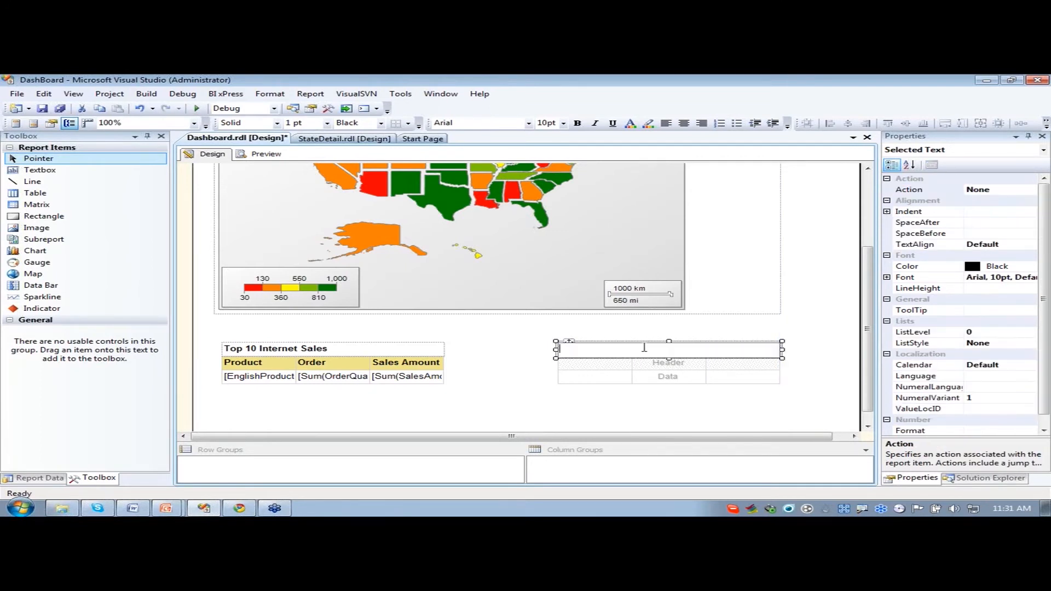
type("Top")
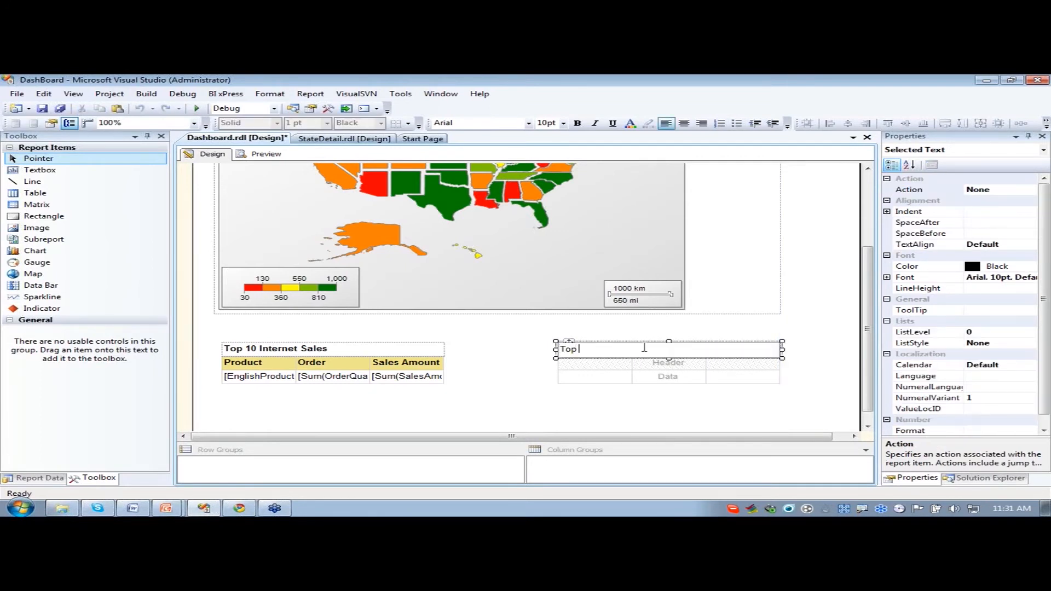
type(" 10 Reseller Sales")
left_click(692, 337)
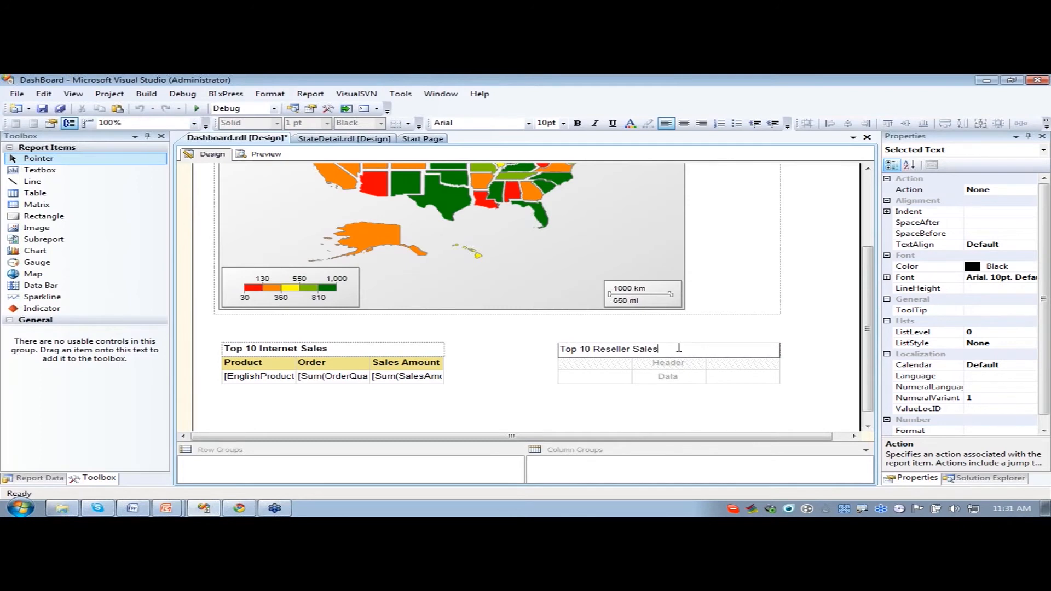
left_click_drag(658, 350, 559, 350)
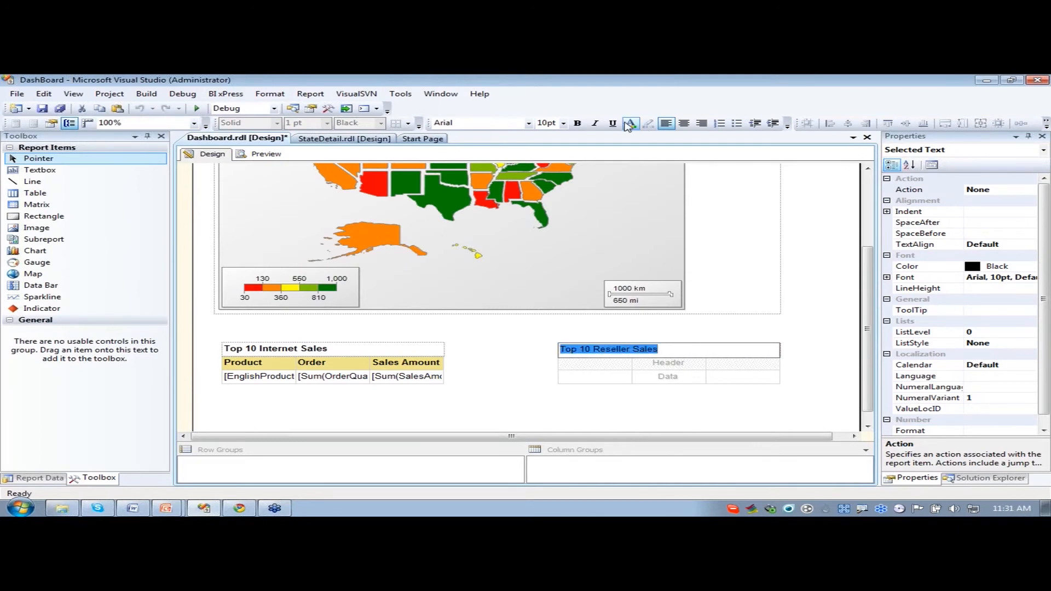
left_click(577, 123)
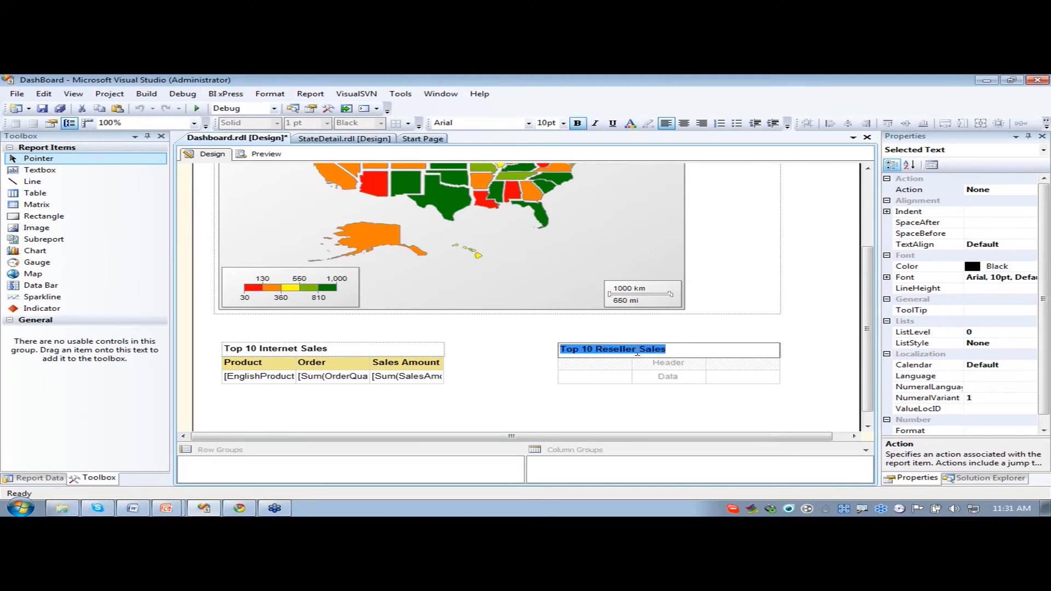
- Group the new table's rows by EnglishProductName from the ResellerTop10 dataset and delete only the details group
left_click(590, 364)
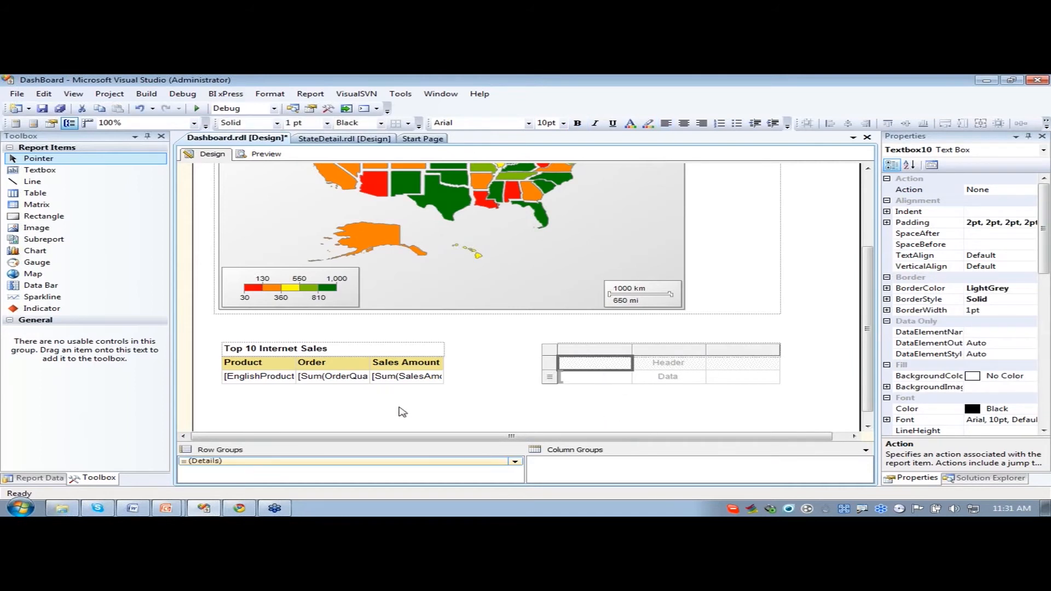
left_click(33, 479)
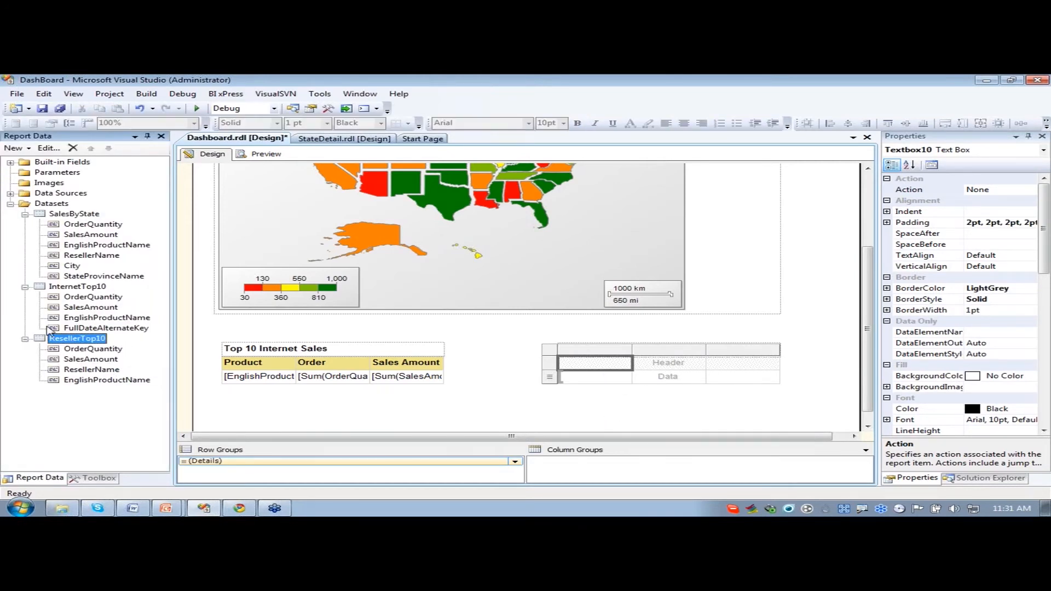
left_click_drag(75, 385, 263, 462)
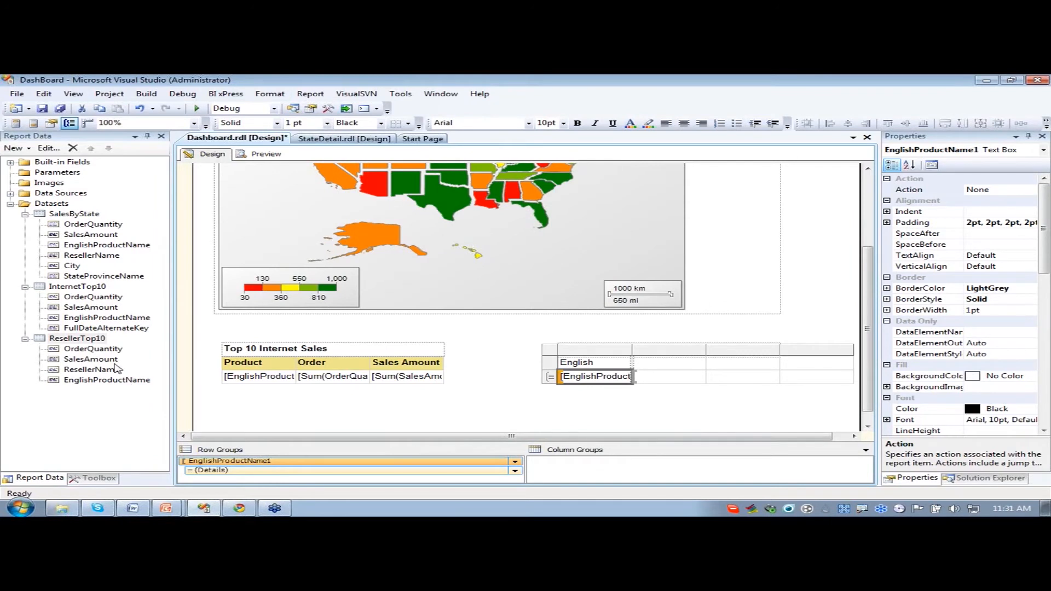
left_click(252, 472)
right_click(251, 472)
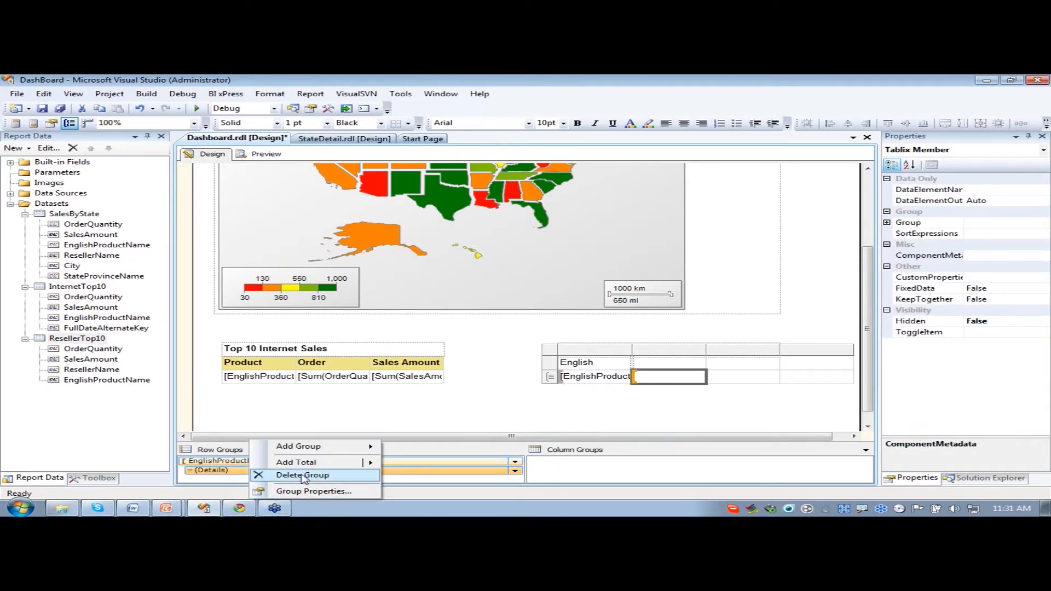
left_click(302, 476)
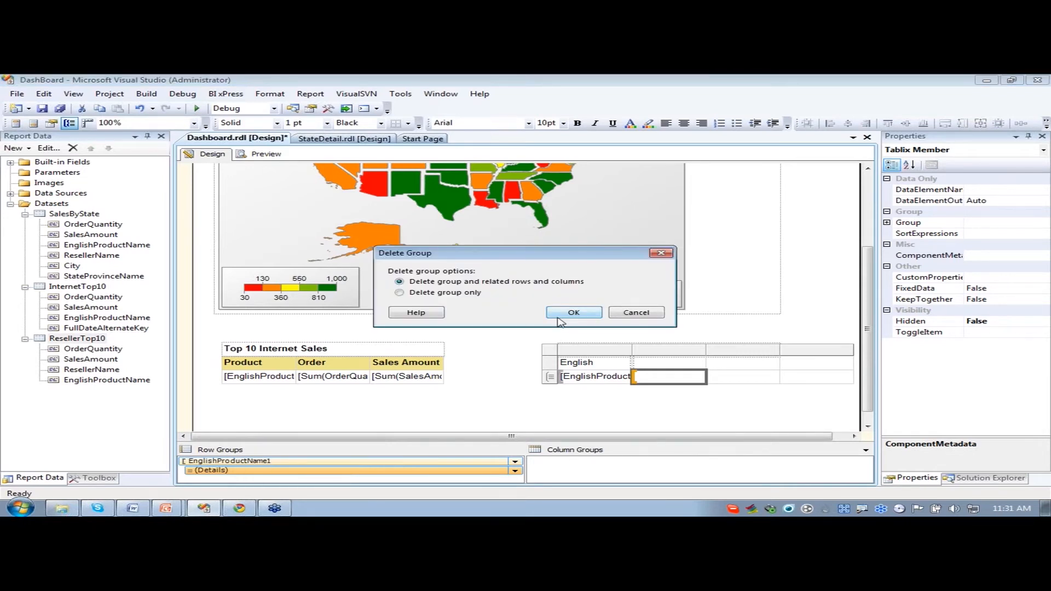
left_click(400, 293)
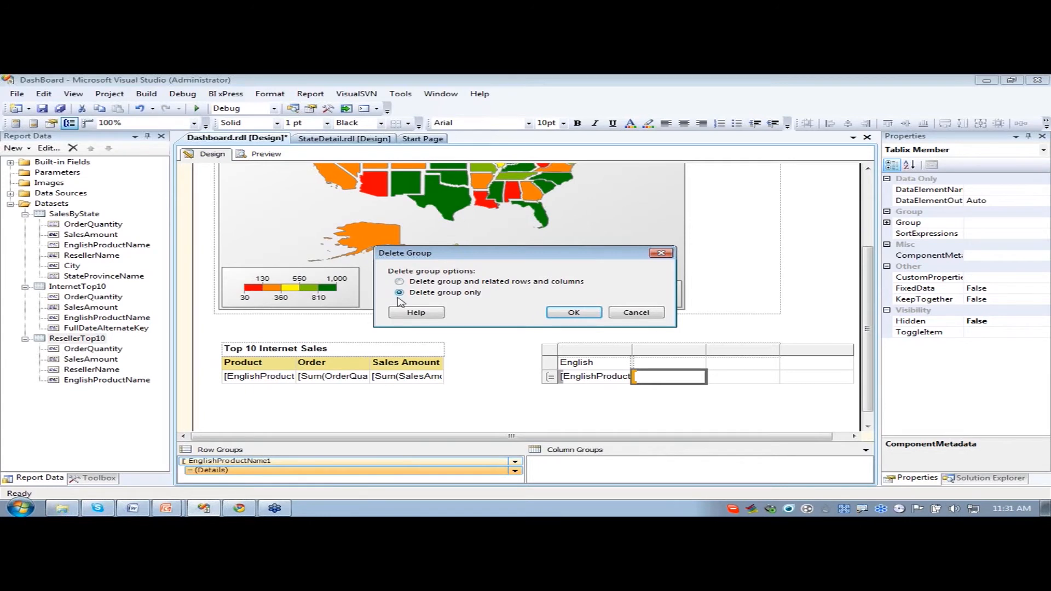
left_click(575, 314)
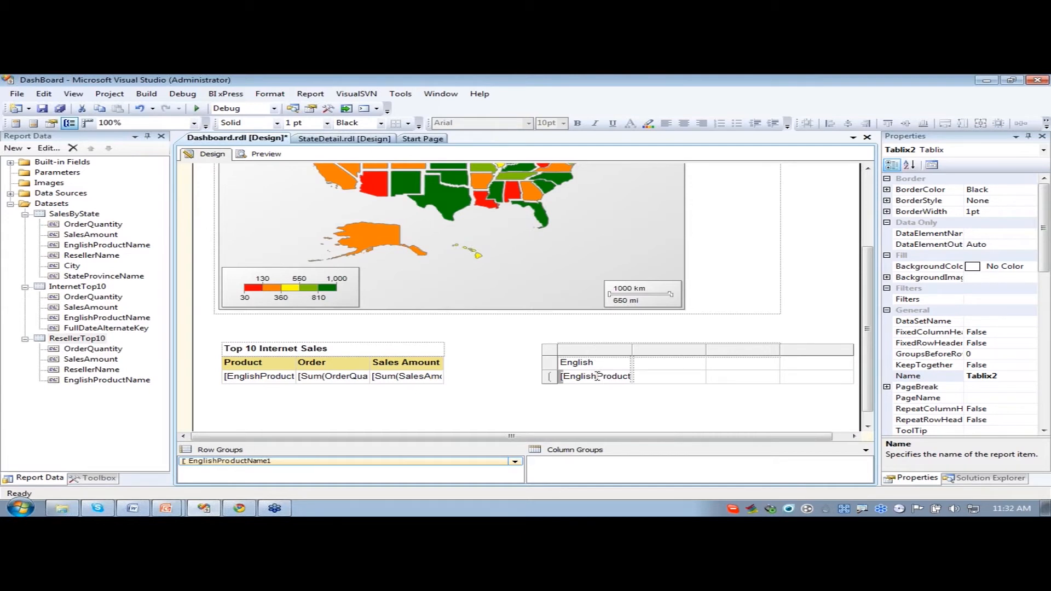
- Delete the product name column of the reseller table together with its associated group
right_click(611, 357)
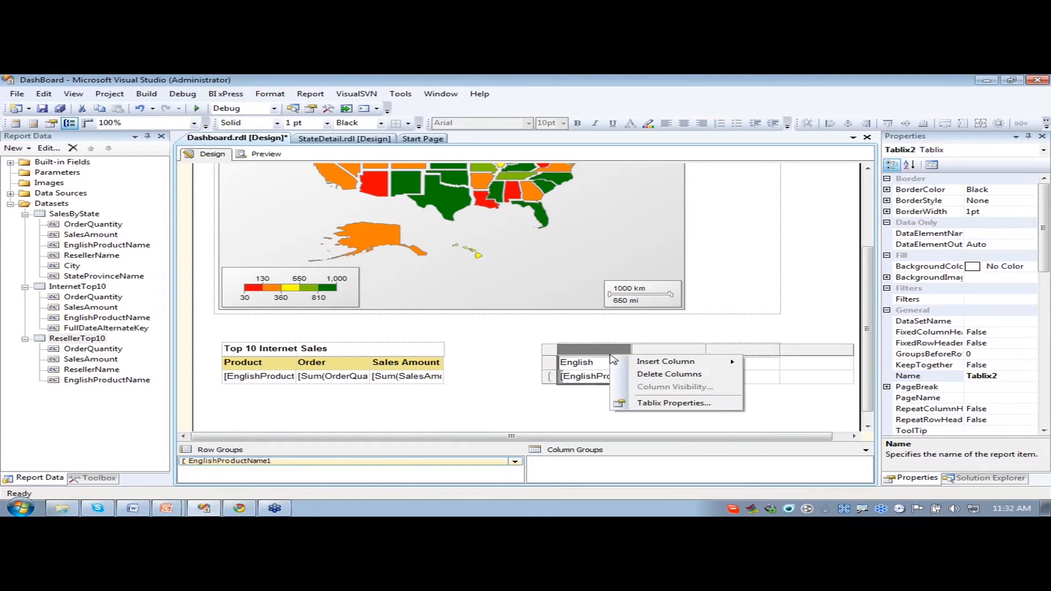
left_click(669, 374)
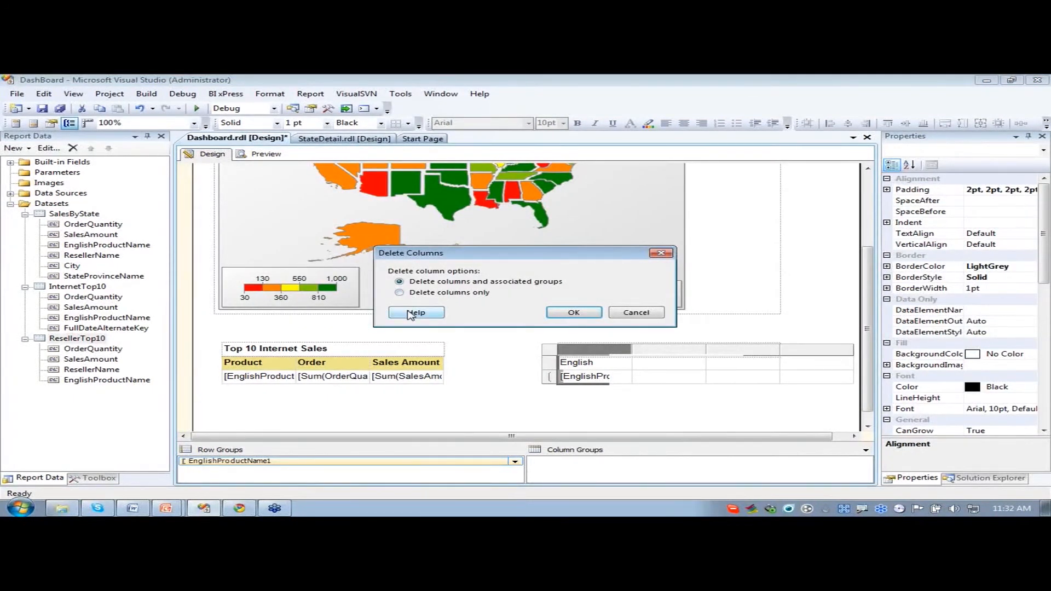
left_click(573, 314)
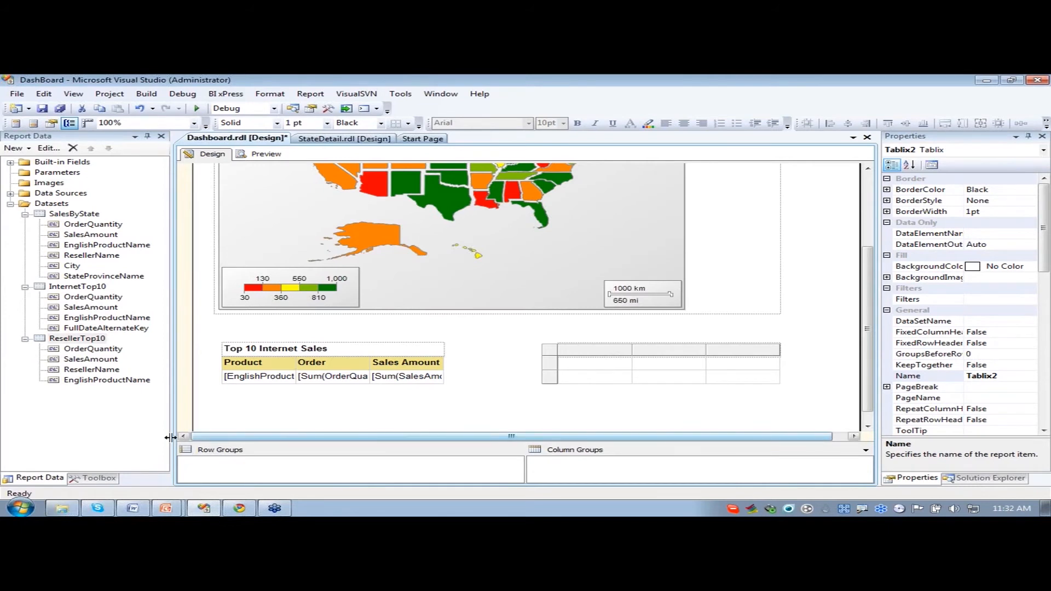
- Add ResellerName from the ResellerTop10 dataset as the row group of the emptied reseller table
left_click(77, 371)
left_click_drag(77, 376, 253, 461)
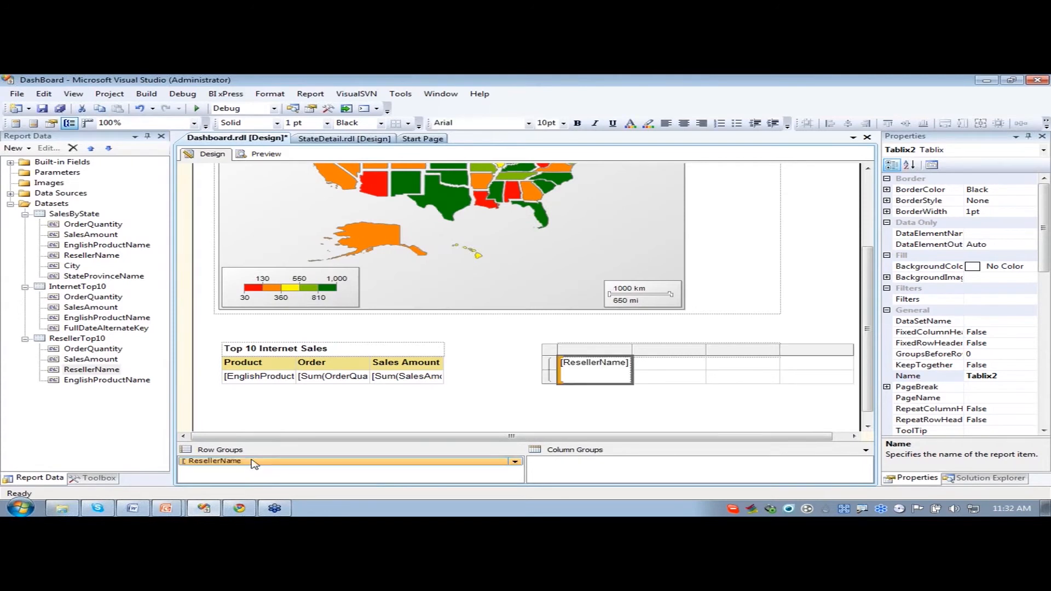
left_click(654, 419)
left_click(598, 378)
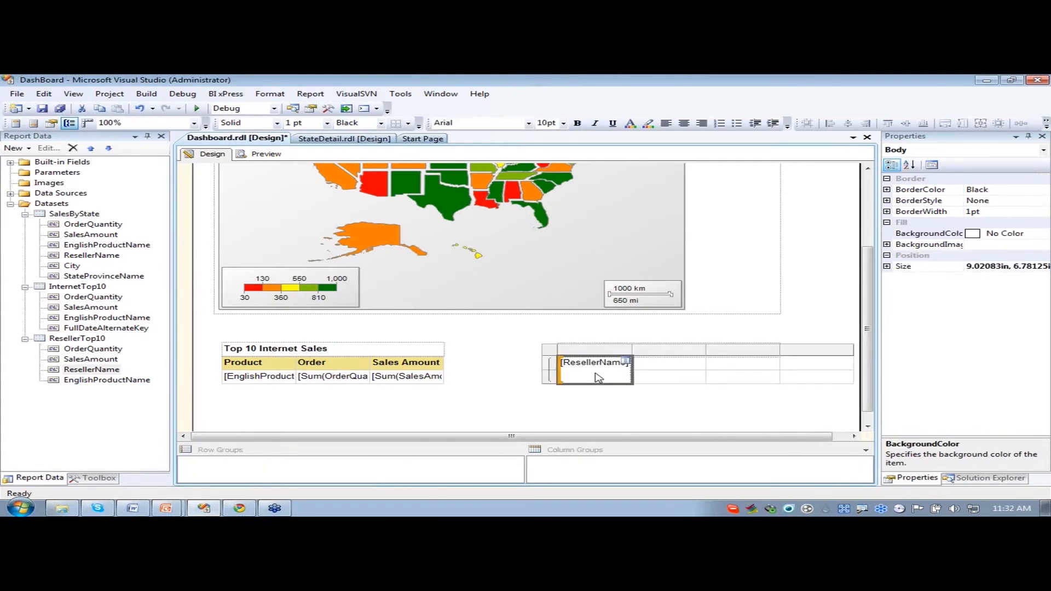
- Delete only the reseller name column from the table, keeping its row group
right_click(591, 356)
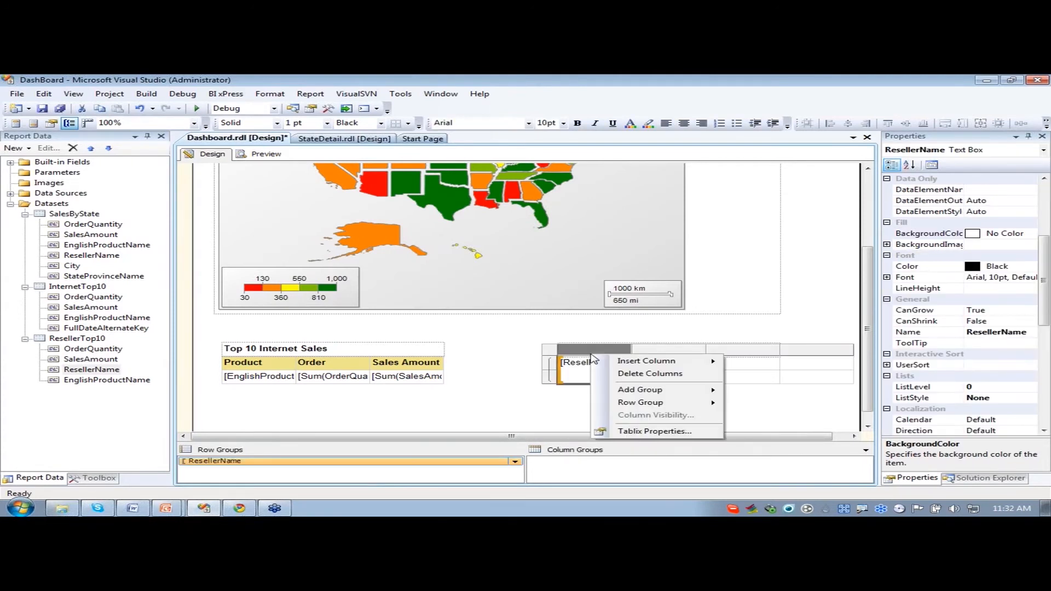
left_click(650, 374)
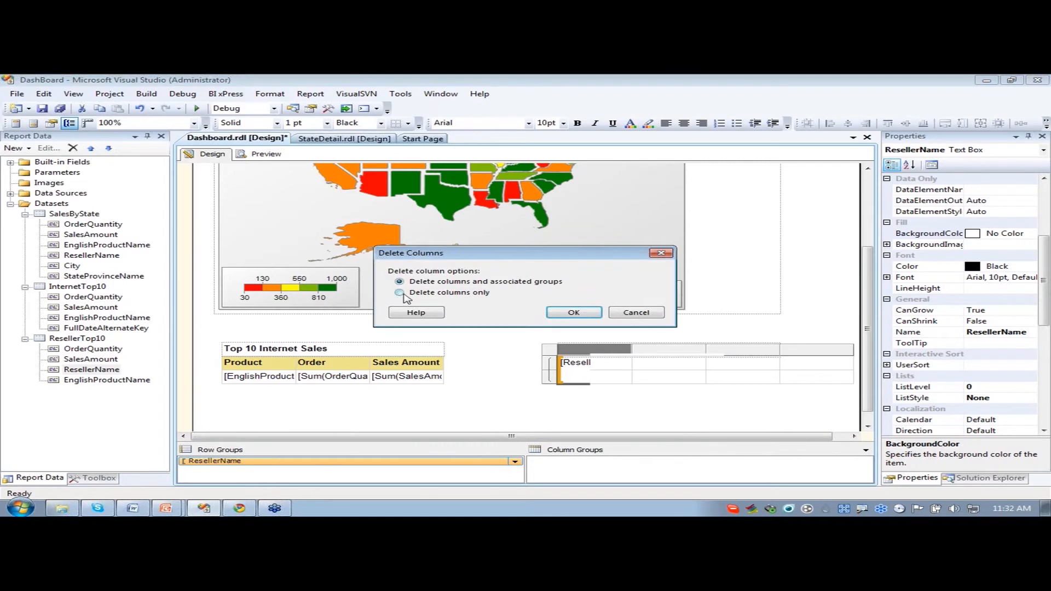
left_click(400, 293)
left_click(573, 312)
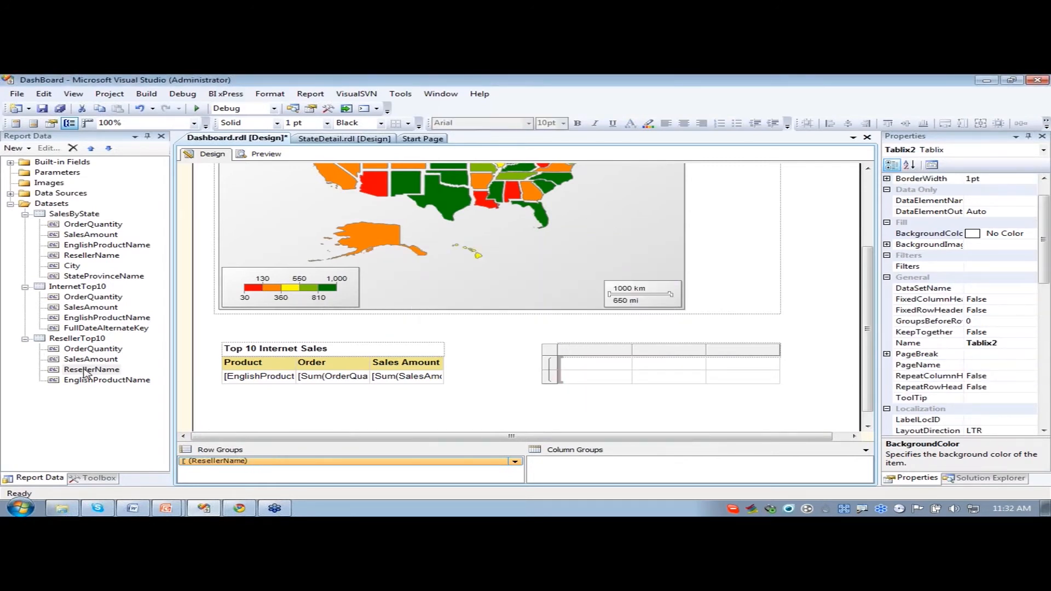
- Place the ResellerName field from ResellerTop10 in the first column of the reseller table
left_click_drag(85, 371, 583, 376)
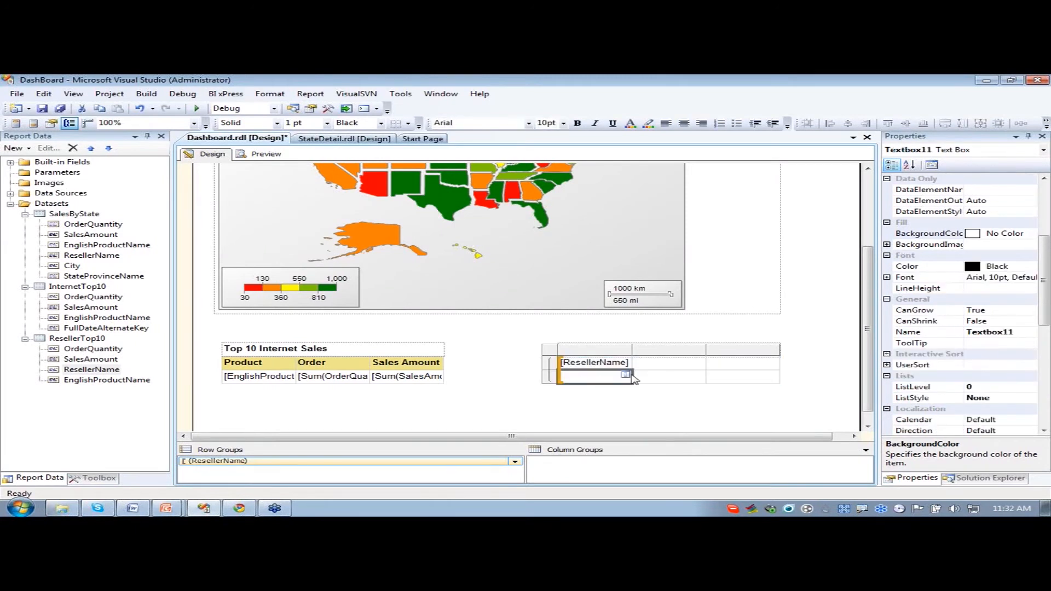
left_click(666, 363)
left_click(669, 378)
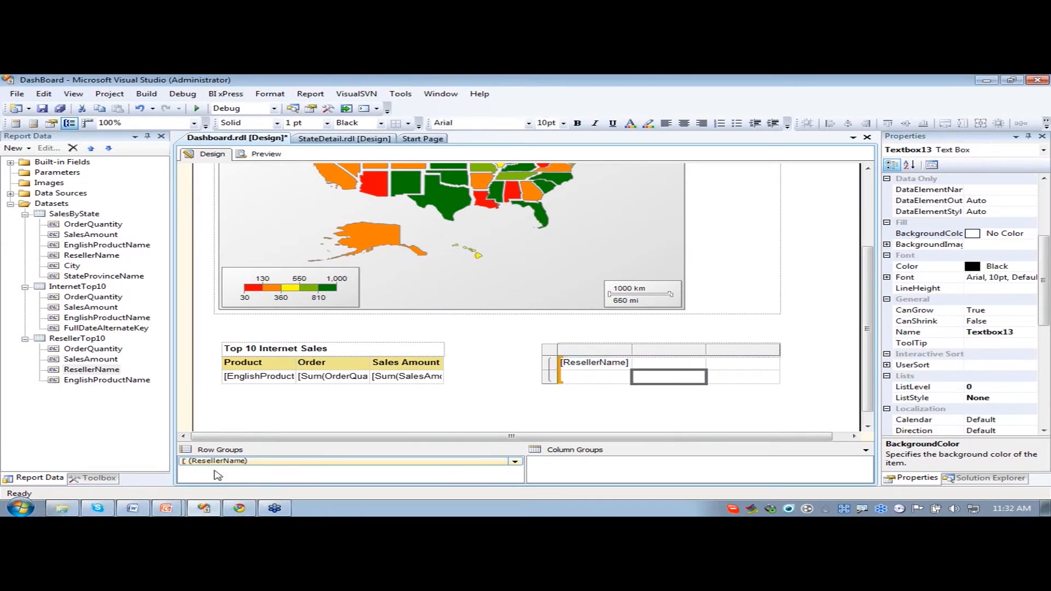
- Delete the ResellerName row group with its related rows, and remove the leftover table under the reseller title
right_click(296, 461)
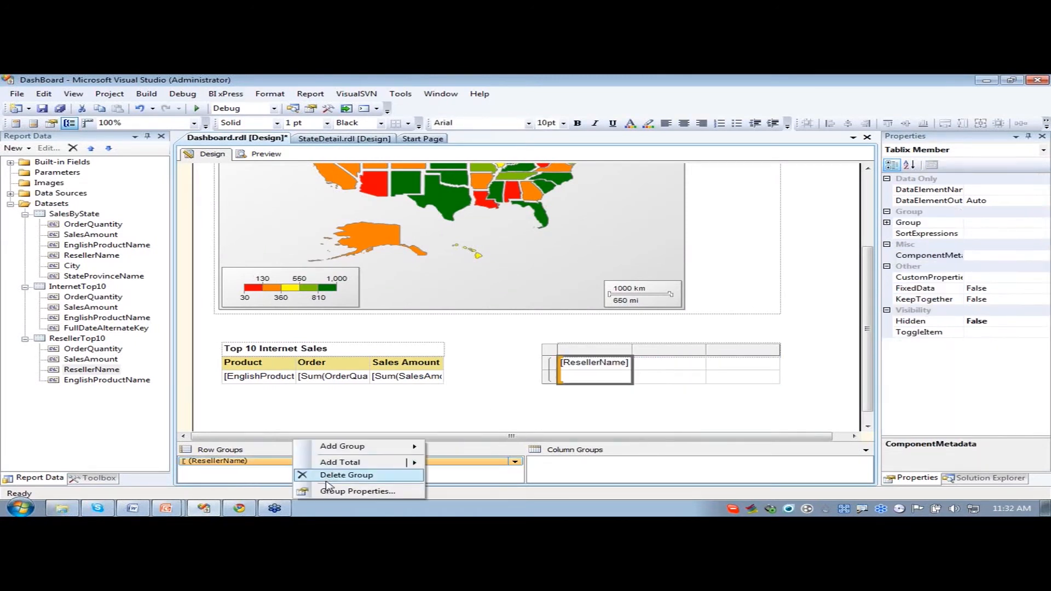
left_click(351, 476)
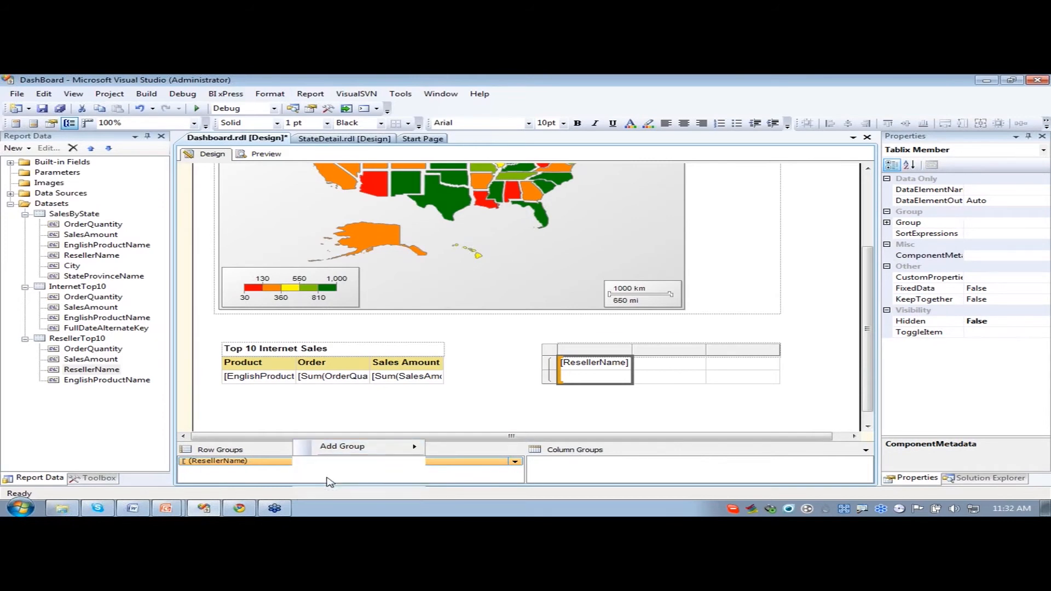
left_click(568, 314)
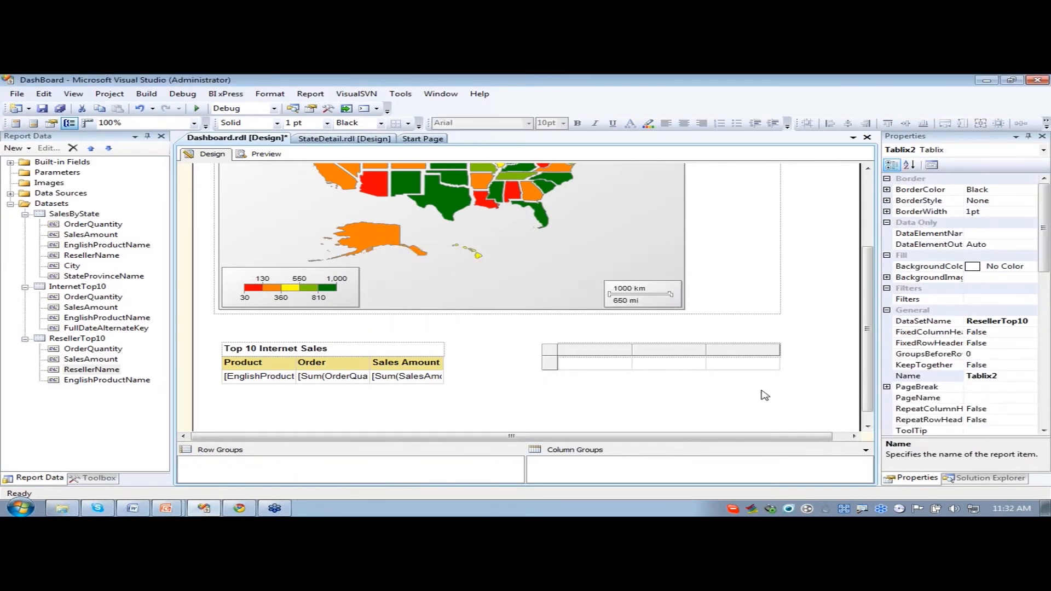
left_click_drag(784, 404, 542, 383)
key("Delete")
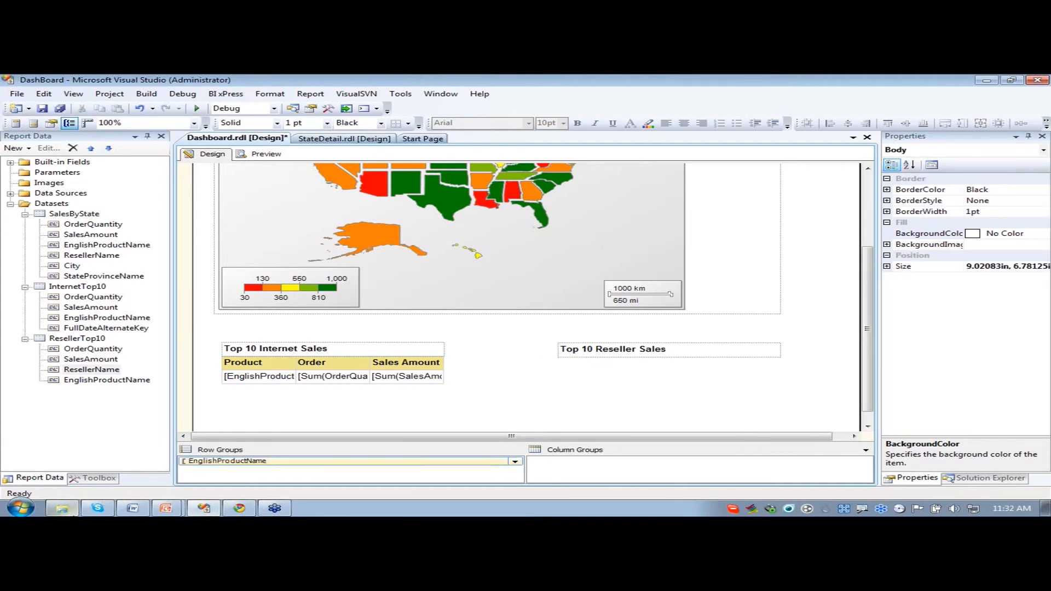
- Insert a fresh table directly below the Top 10 Reseller Sales title
left_click(93, 478)
left_click_drag(50, 170, 37, 189)
left_click_drag(36, 193, 569, 356)
left_click(596, 377)
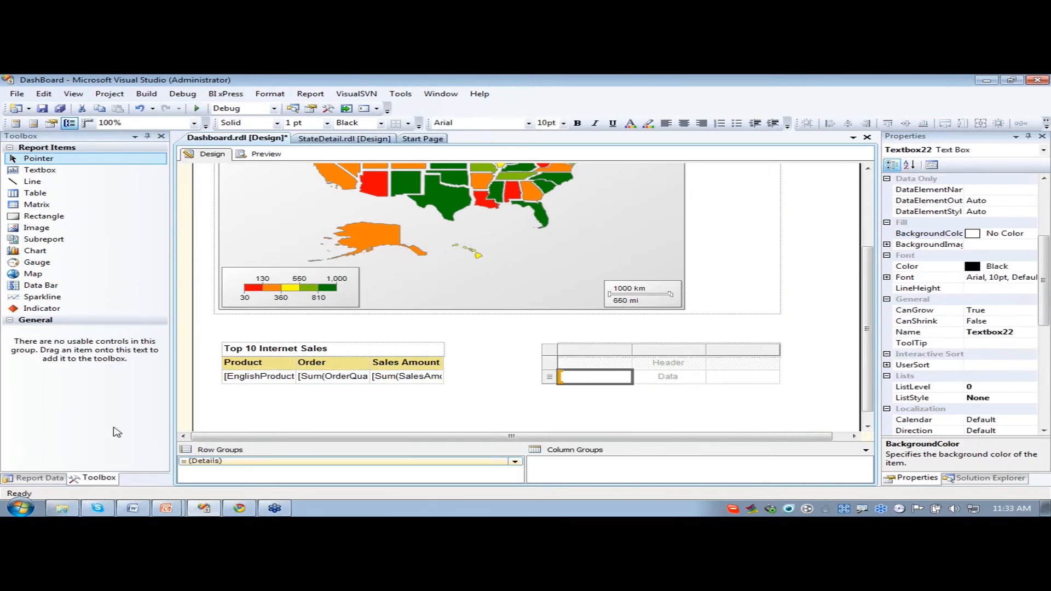
- Group the new reseller table's rows by ResellerName from ResellerTop10, and delete only the Details group, keeping its rows and columns
left_click(34, 478)
left_click_drag(92, 370, 246, 461)
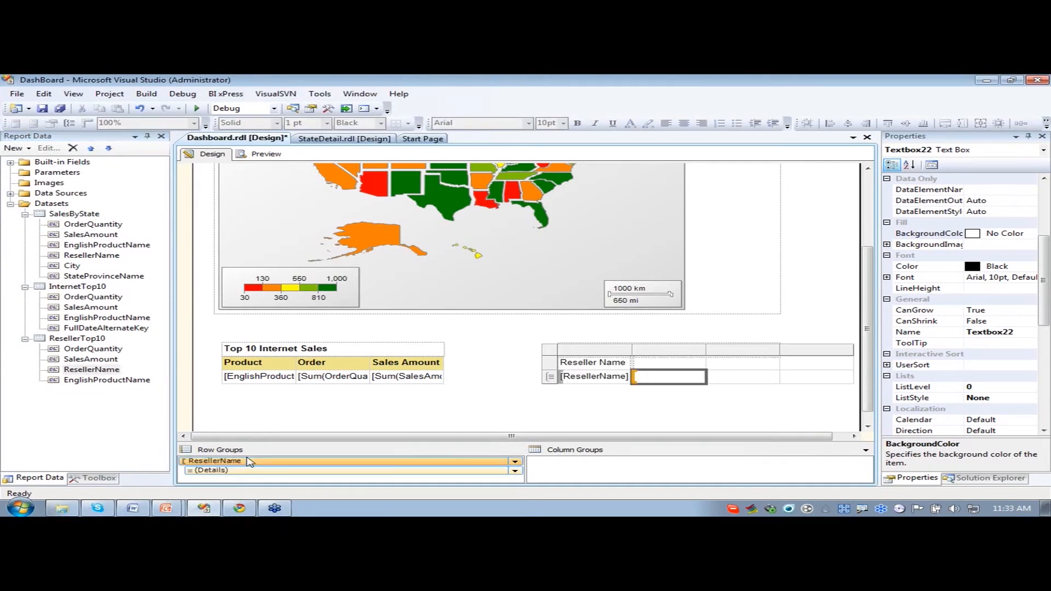
right_click(283, 473)
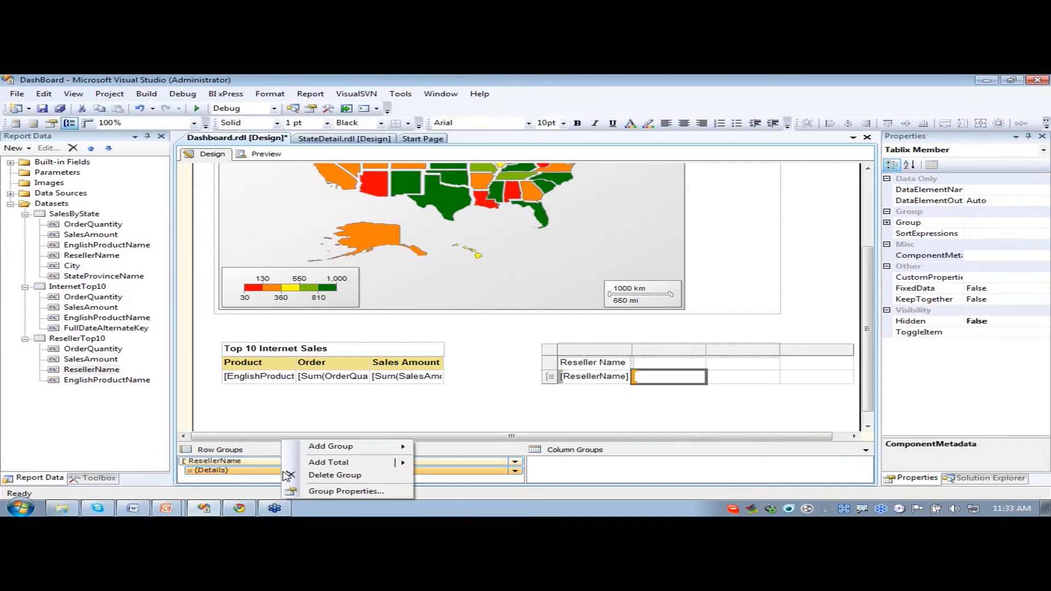
left_click(357, 476)
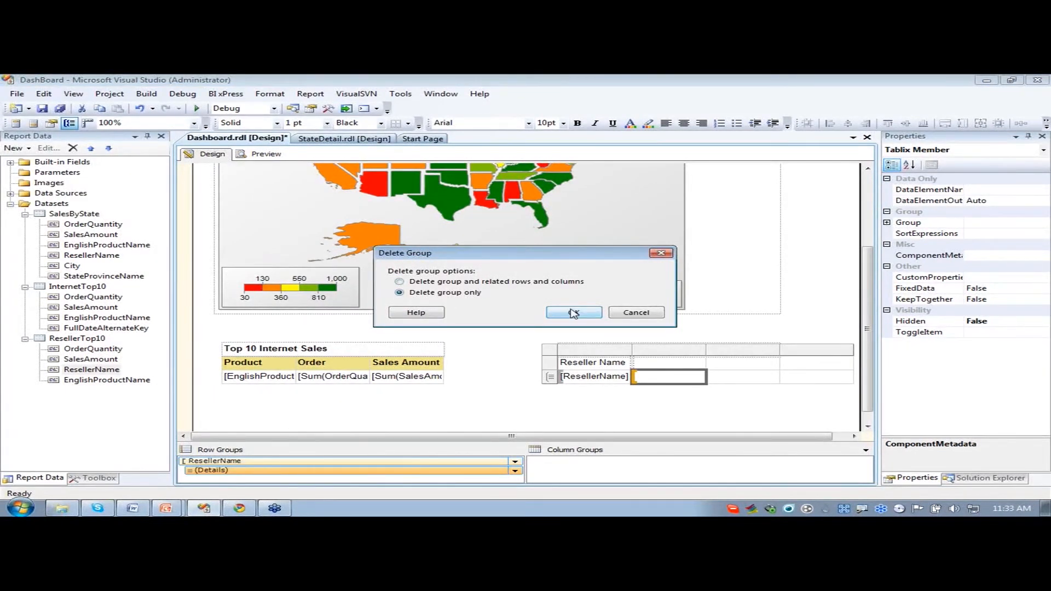
left_click(572, 312)
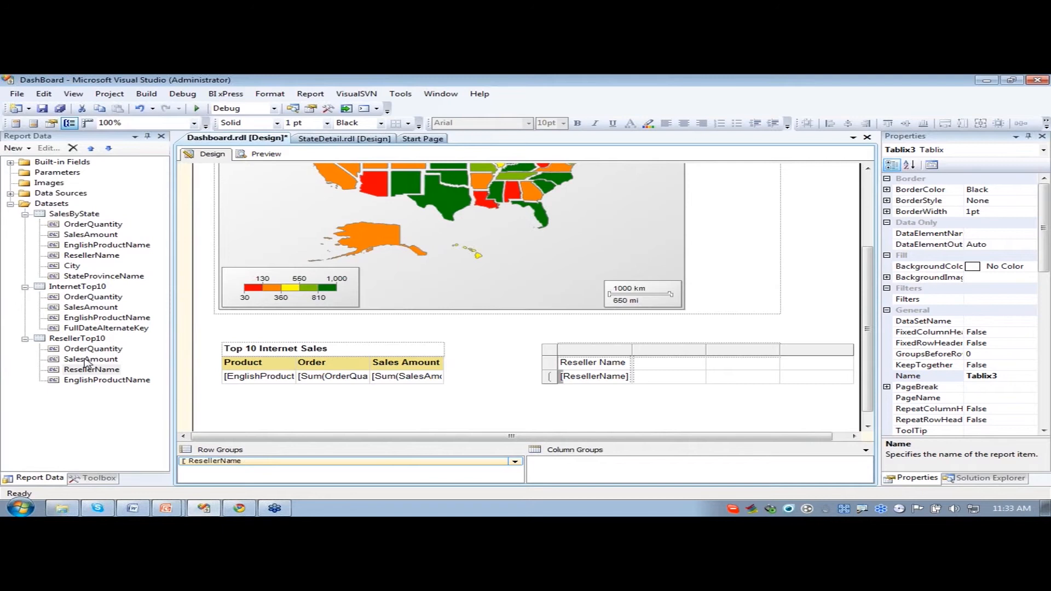
- Place ResellerTop10's OrderQuantity and SalesAmount fields in the reseller table's next two data cells, and delete the empty last column
left_click_drag(87, 350, 640, 382)
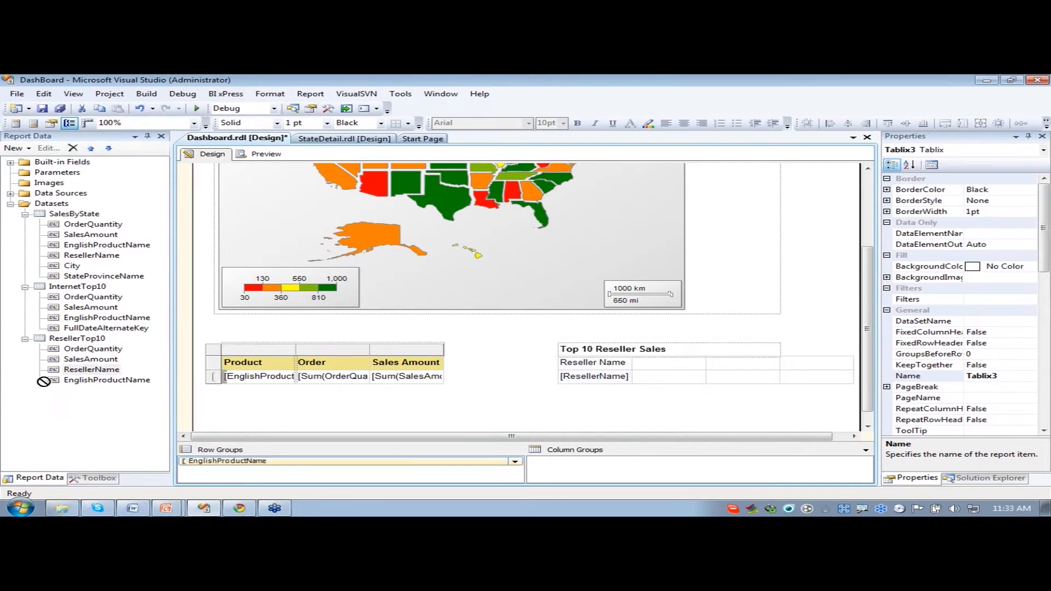
left_click_drag(91, 370, 672, 383)
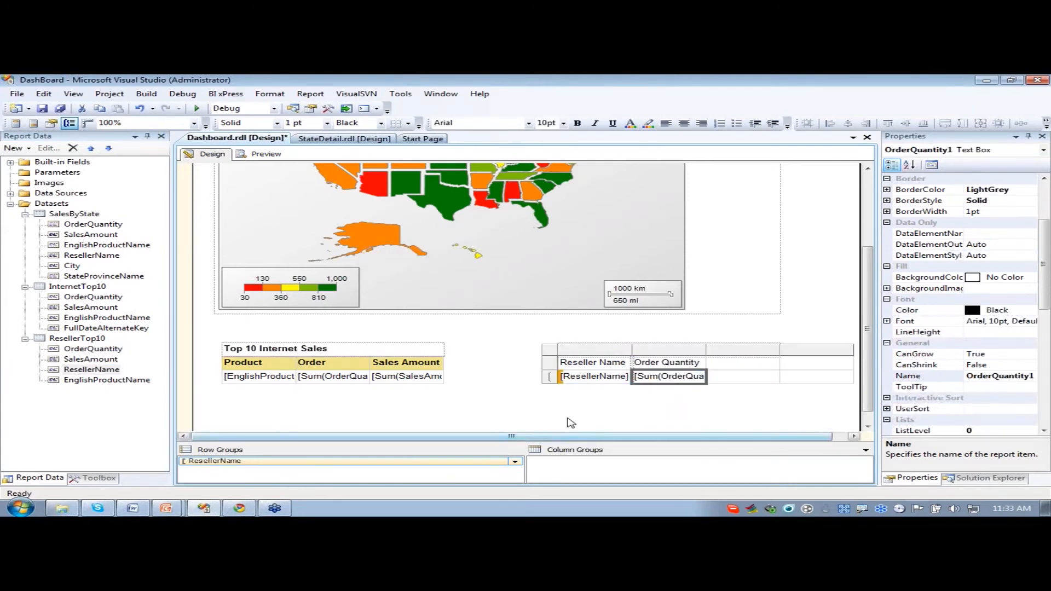
left_click_drag(88, 362, 762, 386)
right_click(833, 352)
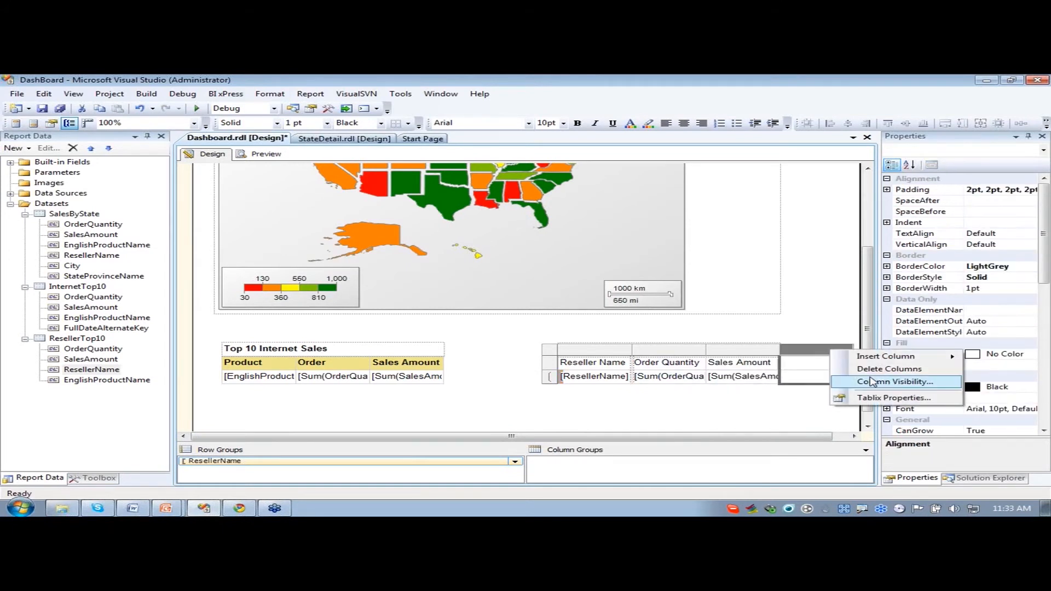
left_click(875, 369)
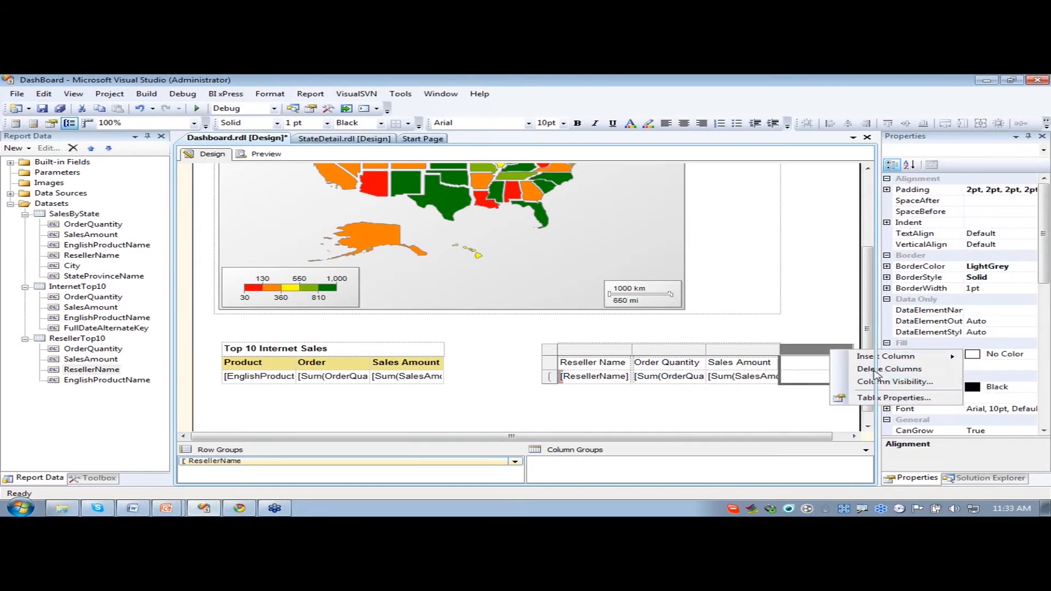
left_click(680, 400)
- Set the background color of the reseller table's three header cells to Khaki
double_click(614, 364)
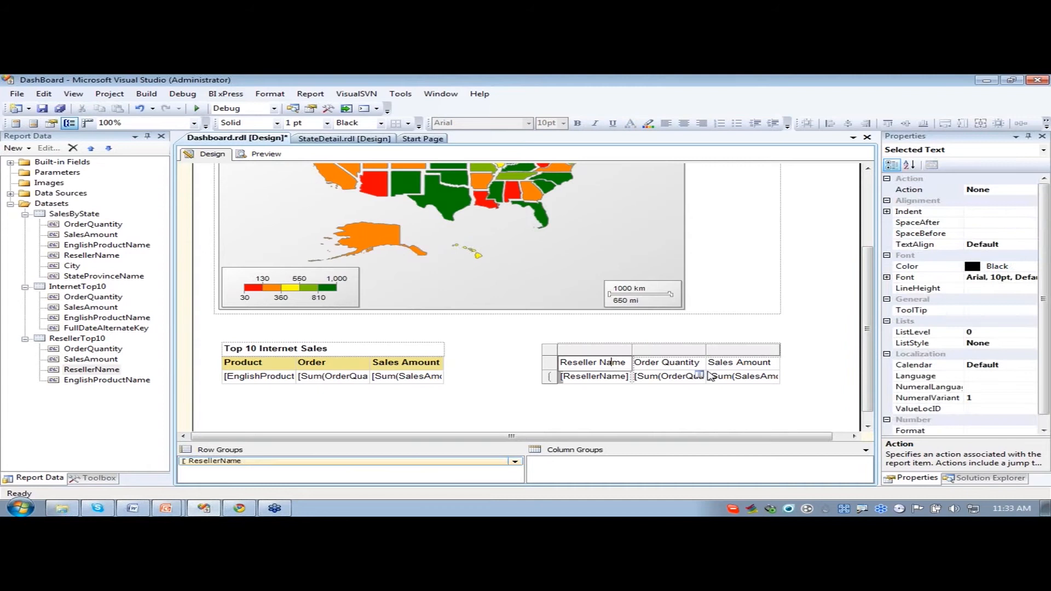
left_click(763, 364, "shift")
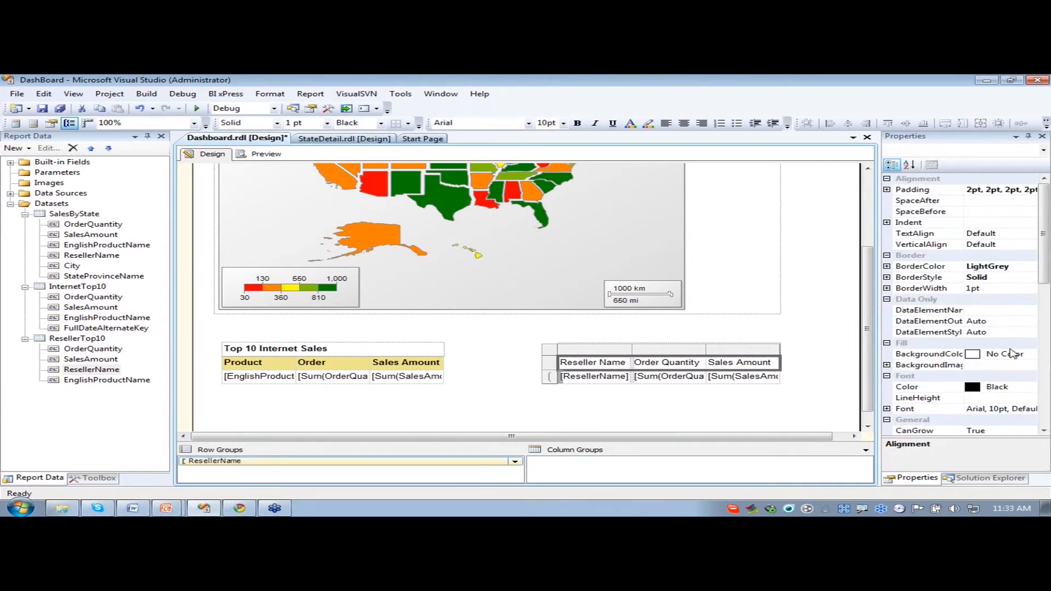
left_click(1022, 356)
left_click(1023, 356)
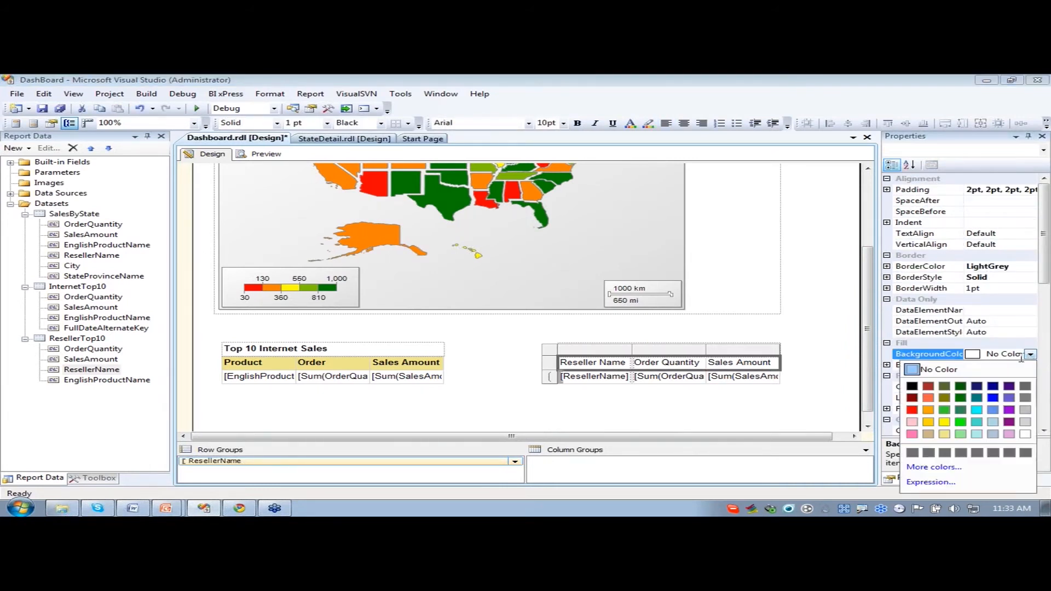
left_click(944, 435)
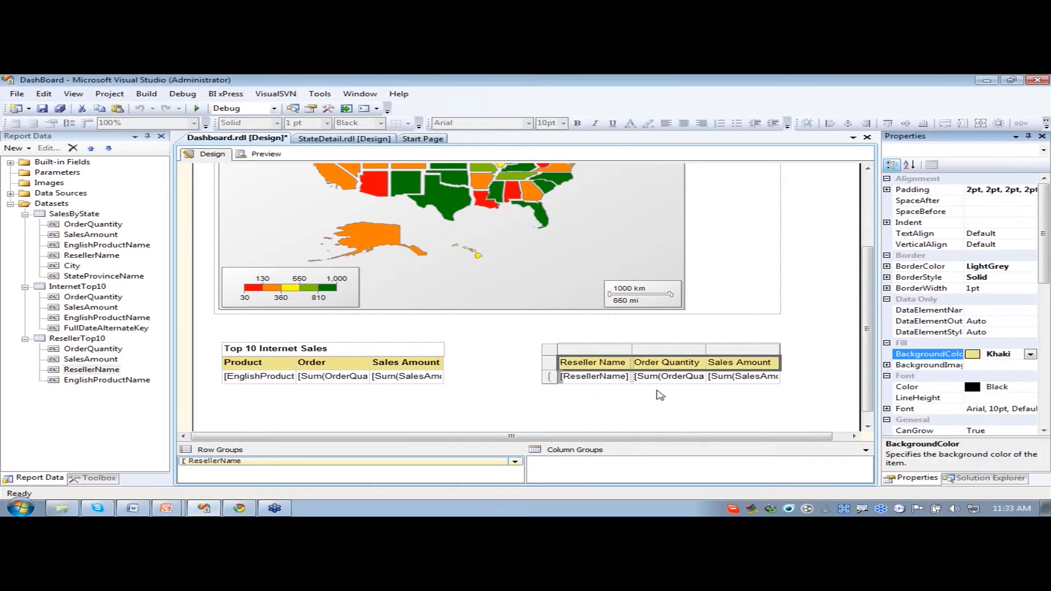
- Set the number format of the reseller table's sales amount value to c2
left_click(731, 379)
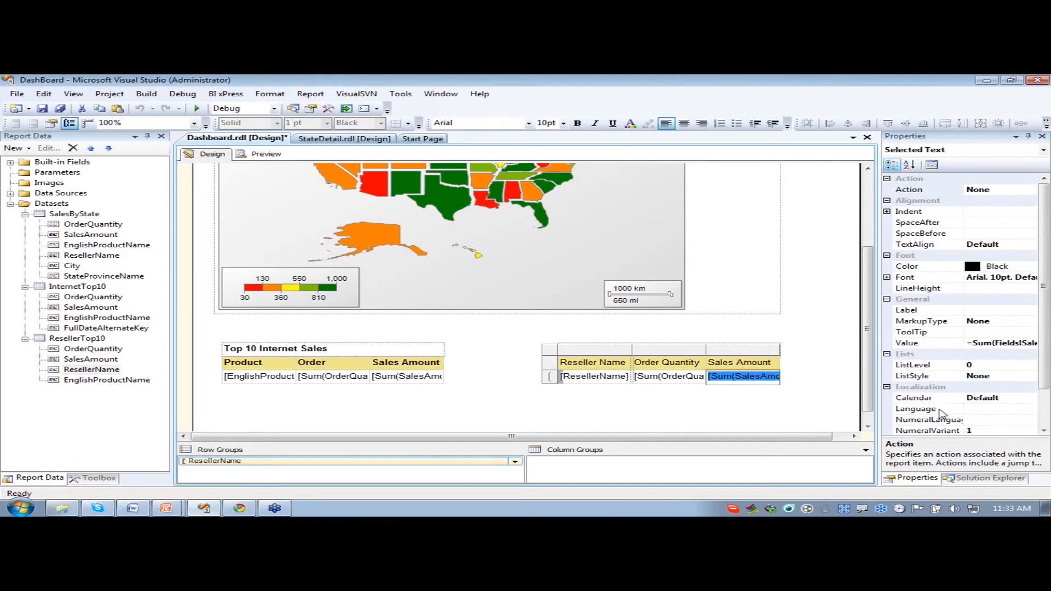
left_click_drag(1043, 326, 1046, 368)
left_click(985, 420)
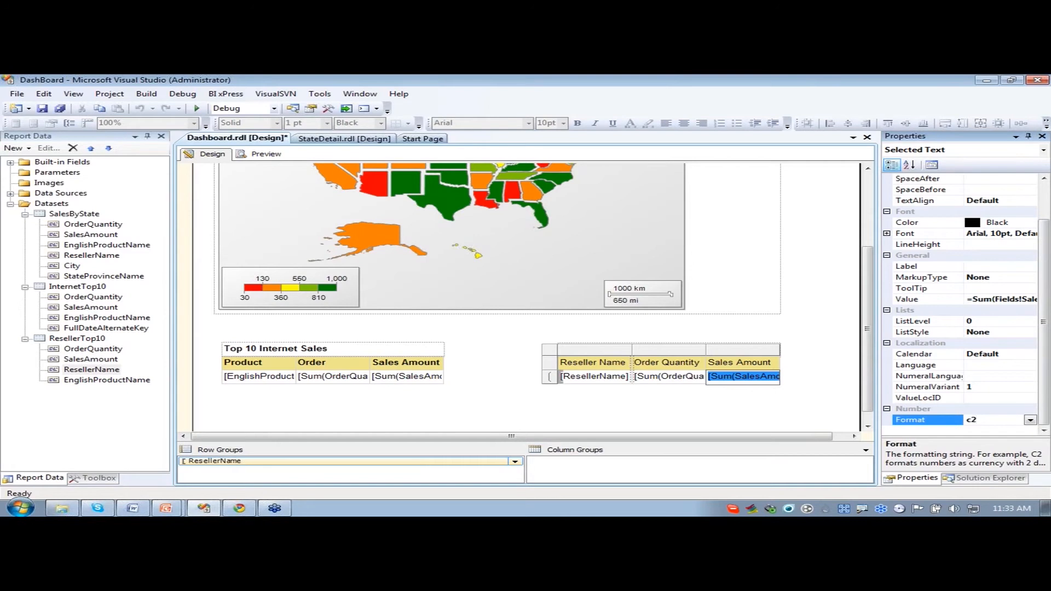
left_click(500, 399)
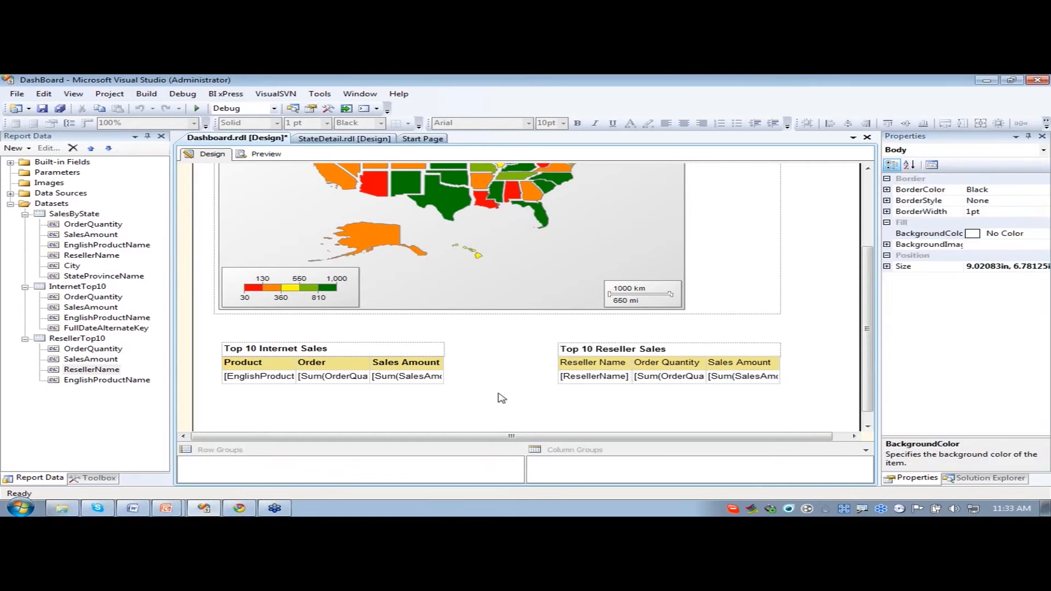
- Make the reseller table's three header cells bold
left_click(572, 363)
left_click(572, 363)
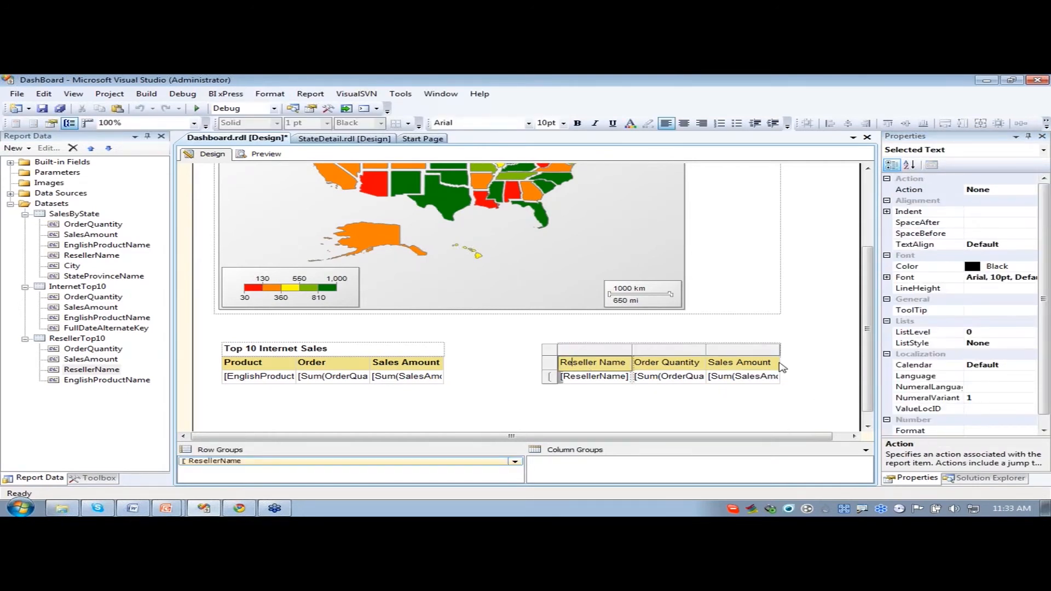
left_click(776, 364, "shift")
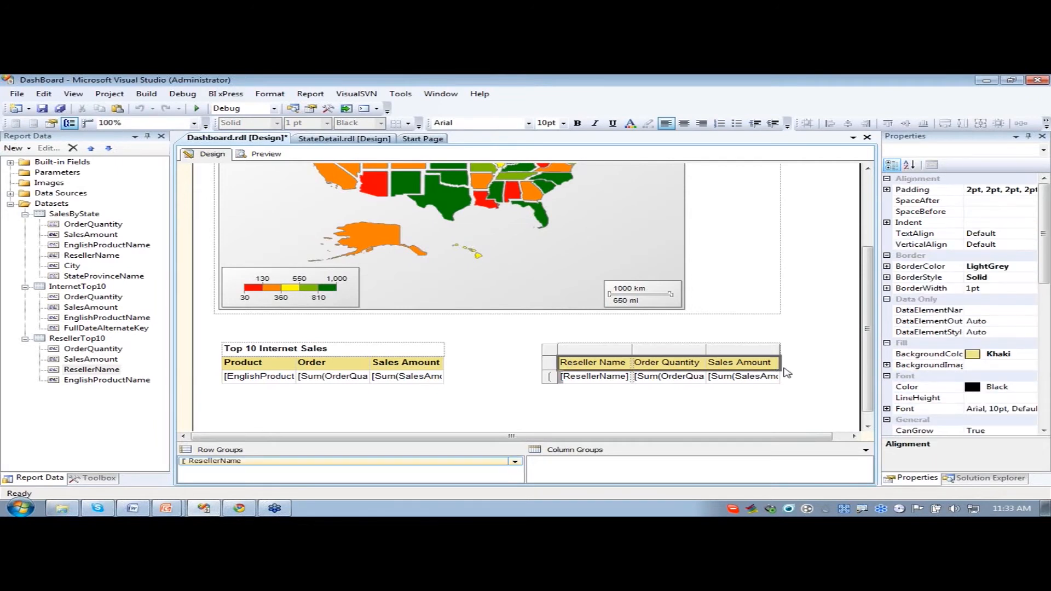
left_click(578, 122)
left_click(597, 411)
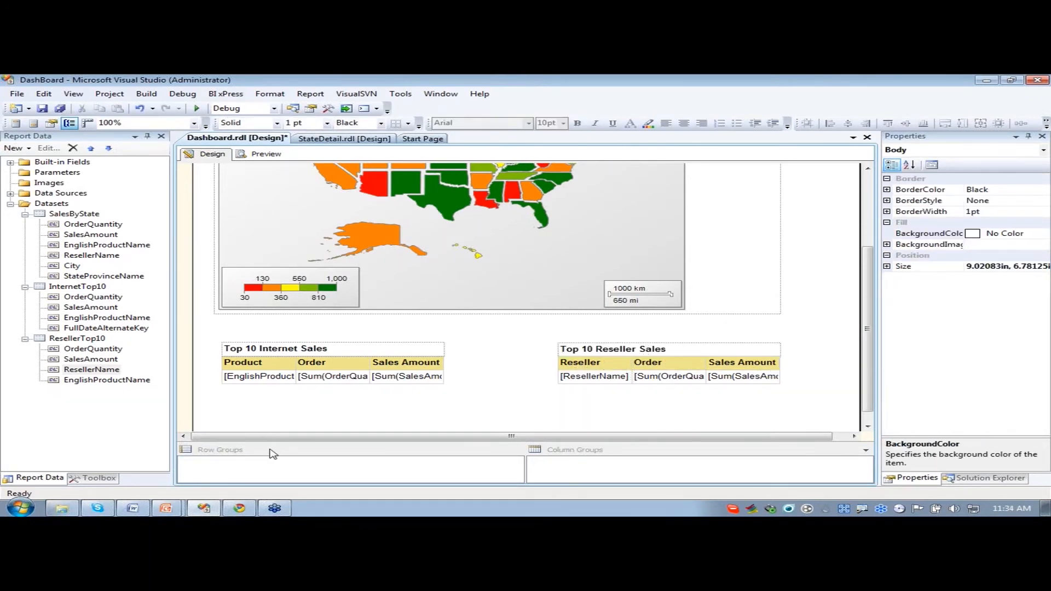
double_click(616, 379)
right_click(244, 469)
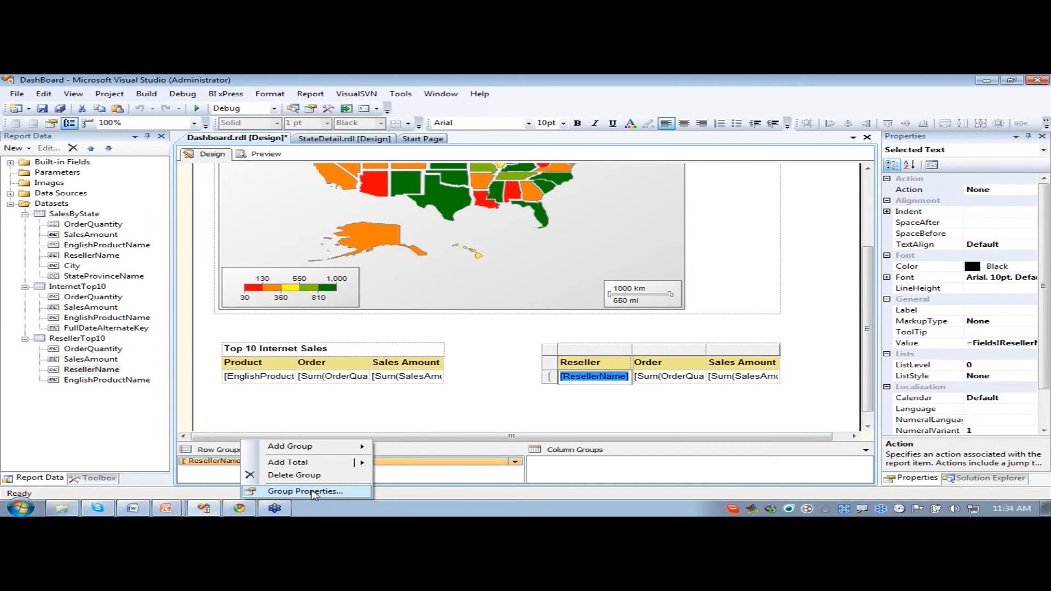
left_click(313, 491)
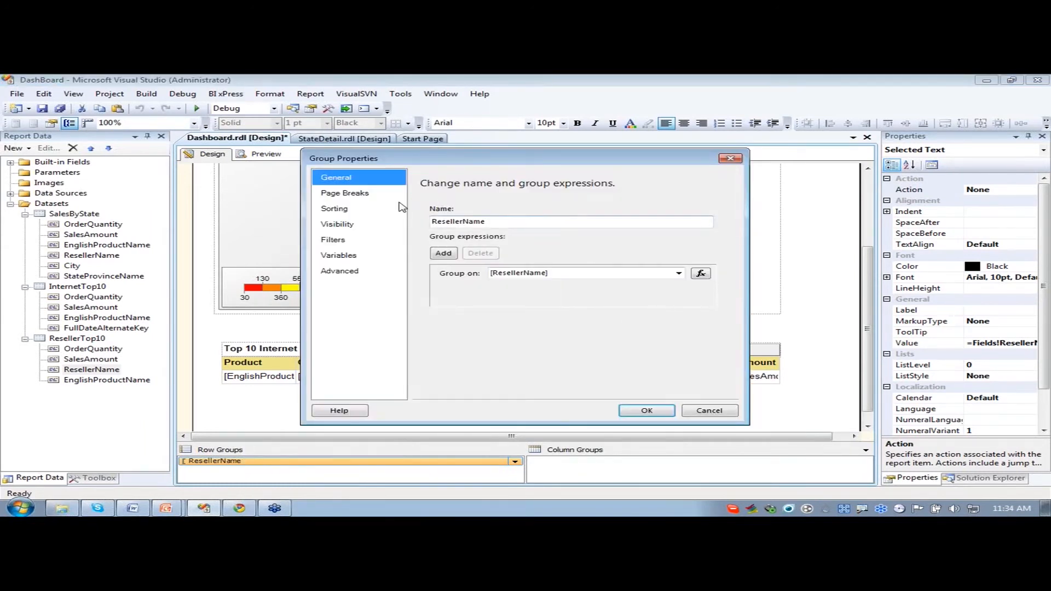
left_click(360, 226)
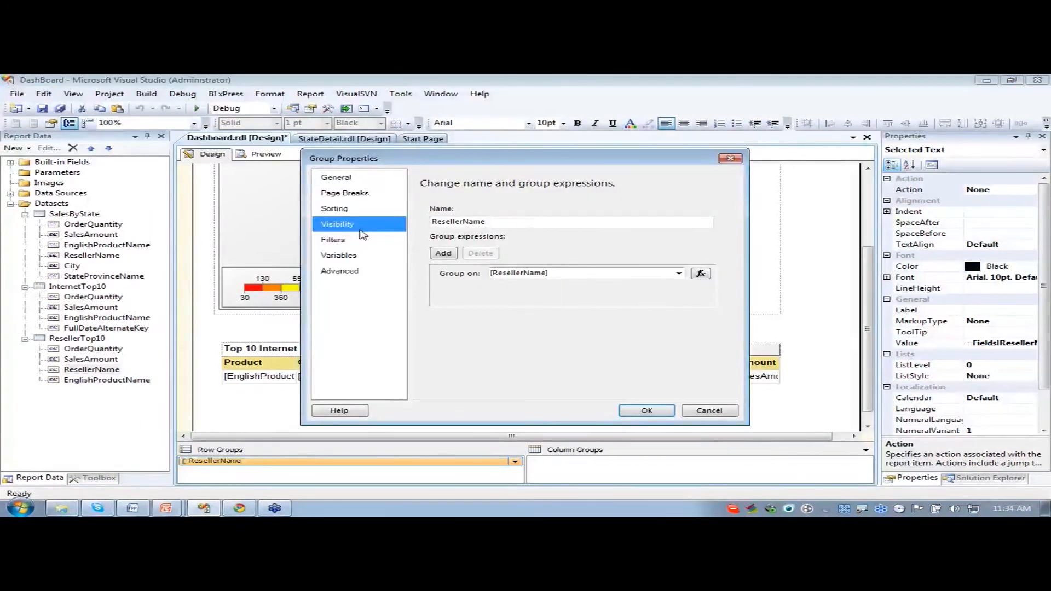
left_click(711, 412)
- Hide the ResellerName row group when the report initially runs, with its display toggled by the Reseller header cell, Textbox27
left_click(610, 364)
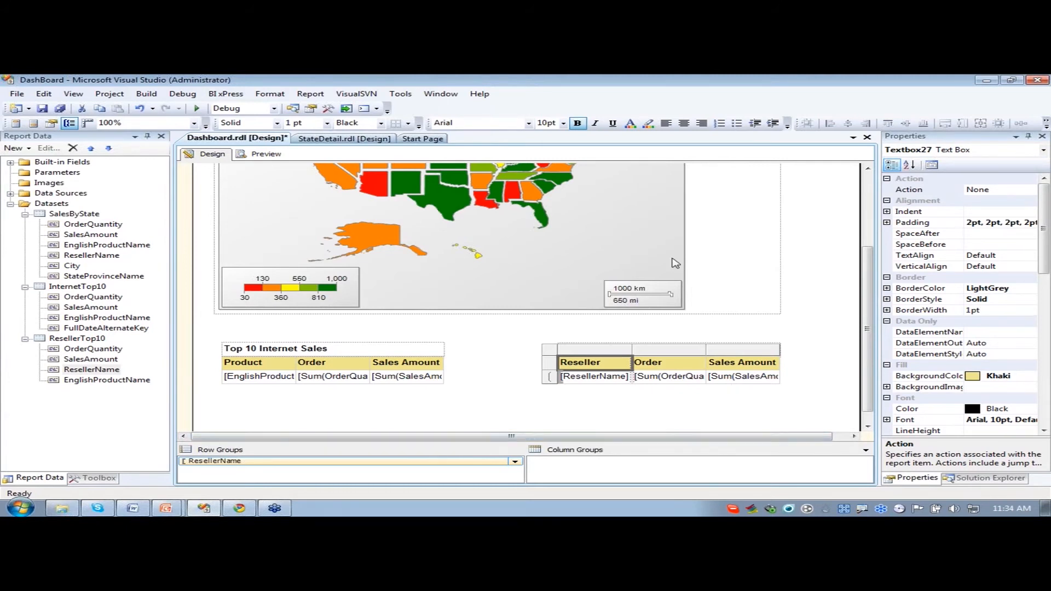
left_click(258, 462)
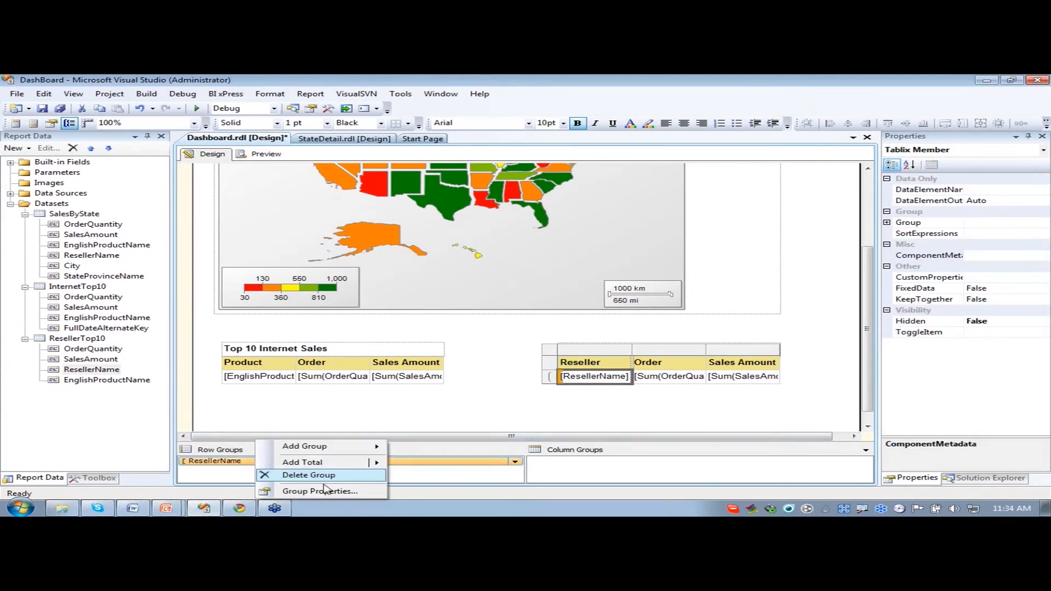
right_click(256, 462)
left_click(318, 492)
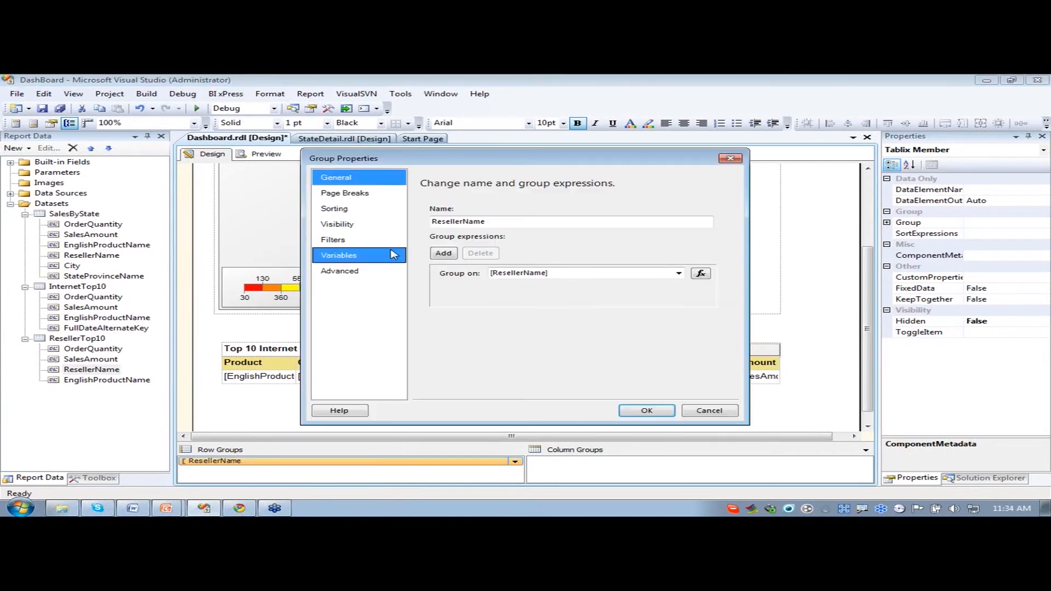
left_click(372, 226)
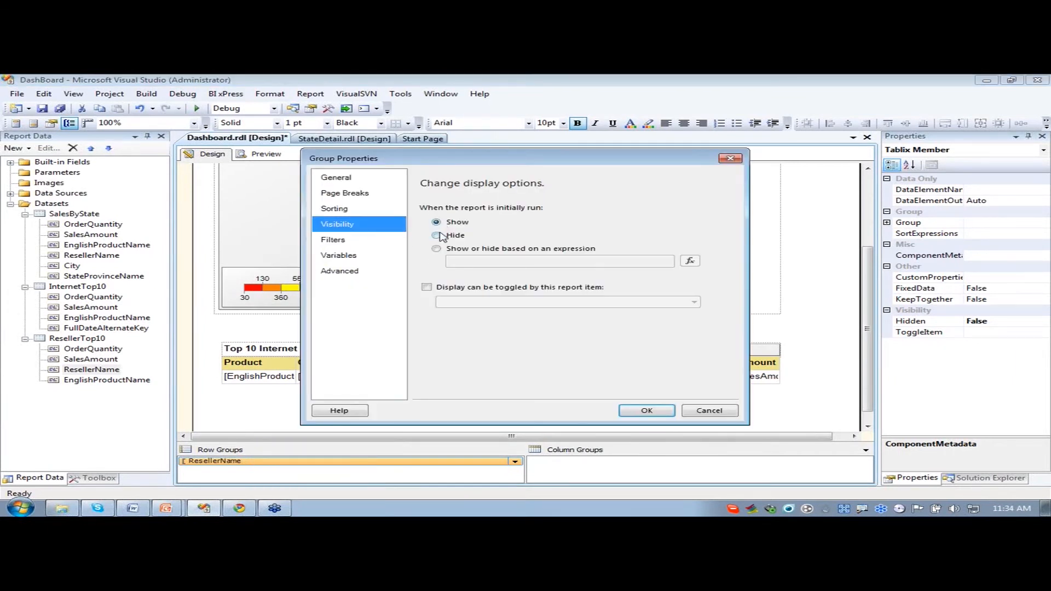
left_click(438, 236)
left_click(427, 288)
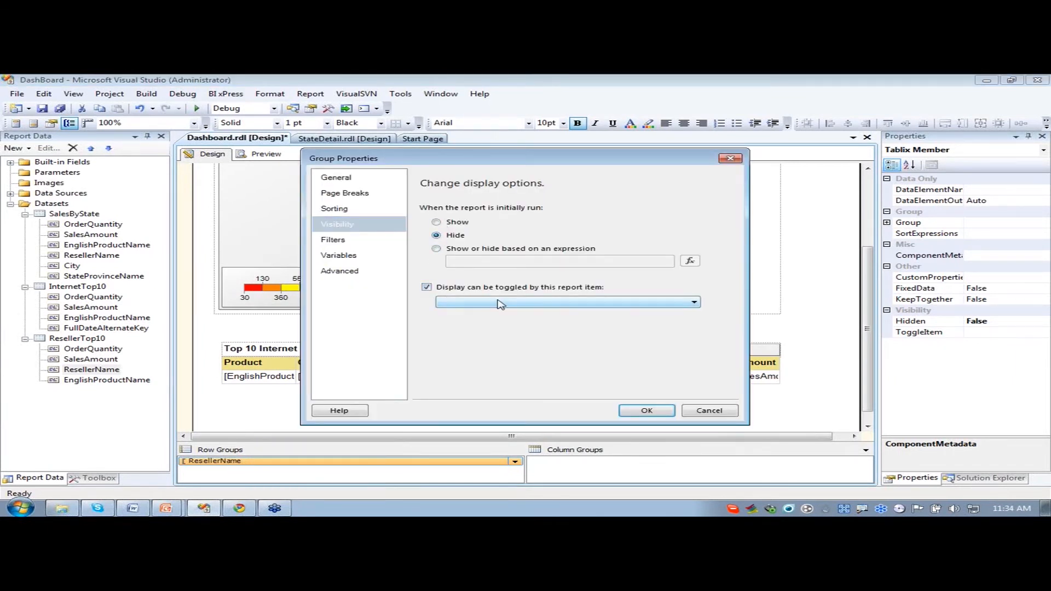
left_click(499, 304)
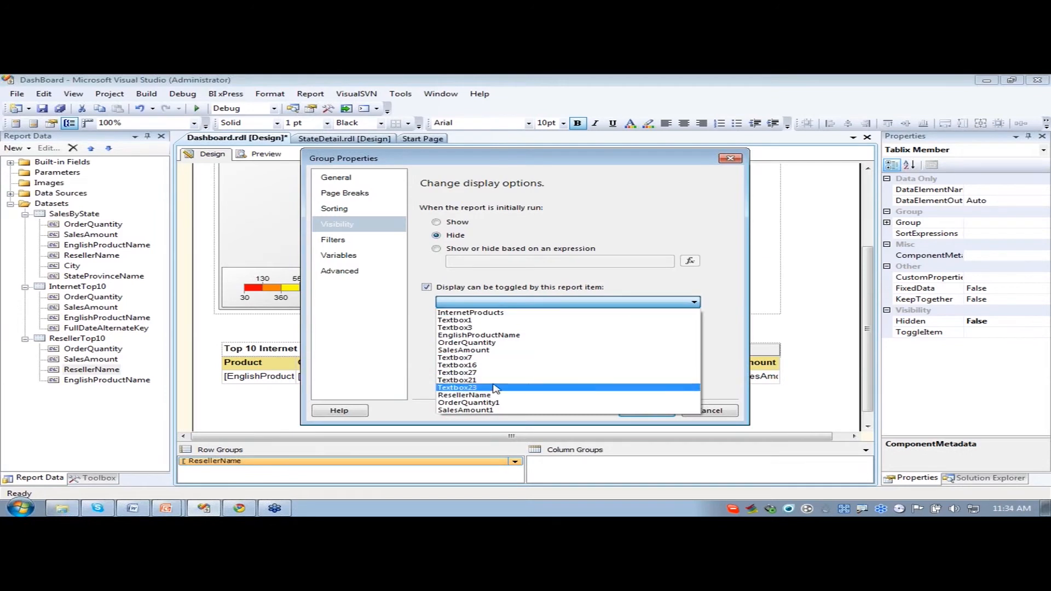
left_click(480, 374)
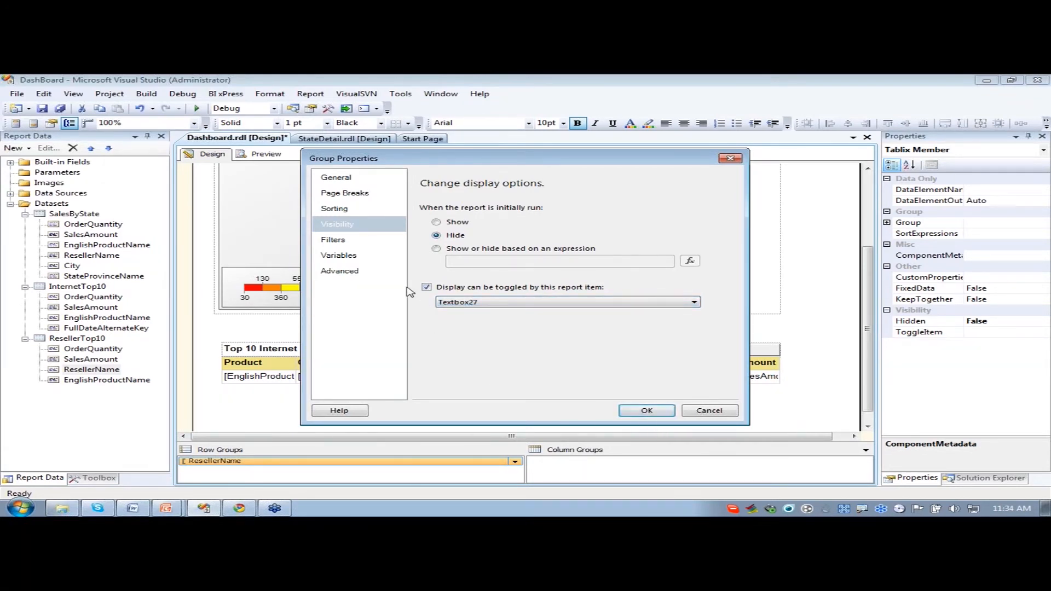
- Add a filter to the ResellerName group on [ResellerName] with operator Top N and value 10, and apply the group properties
left_click(357, 240)
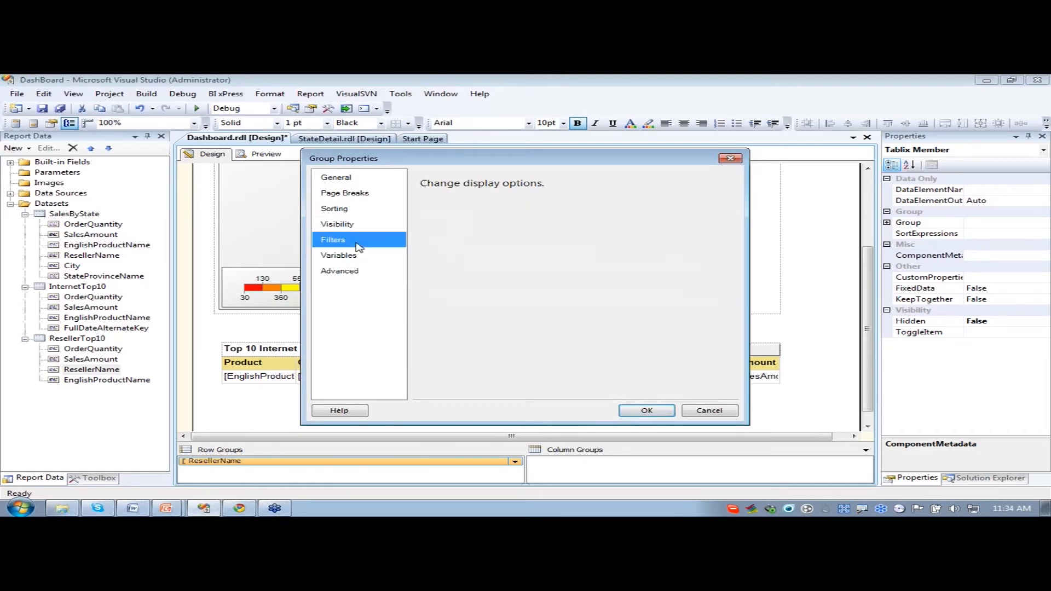
left_click(443, 224)
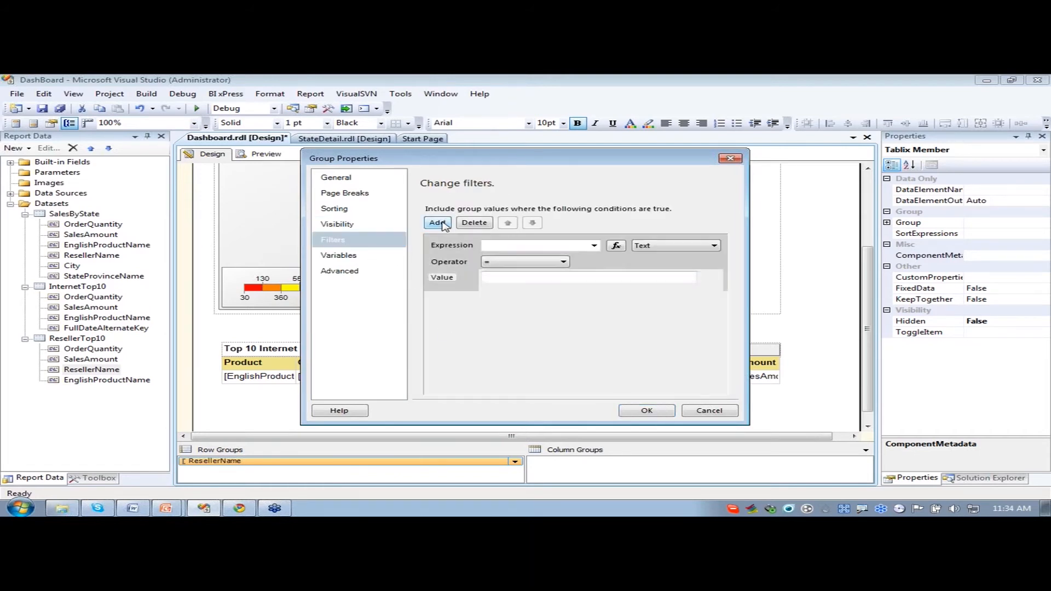
left_click(594, 246)
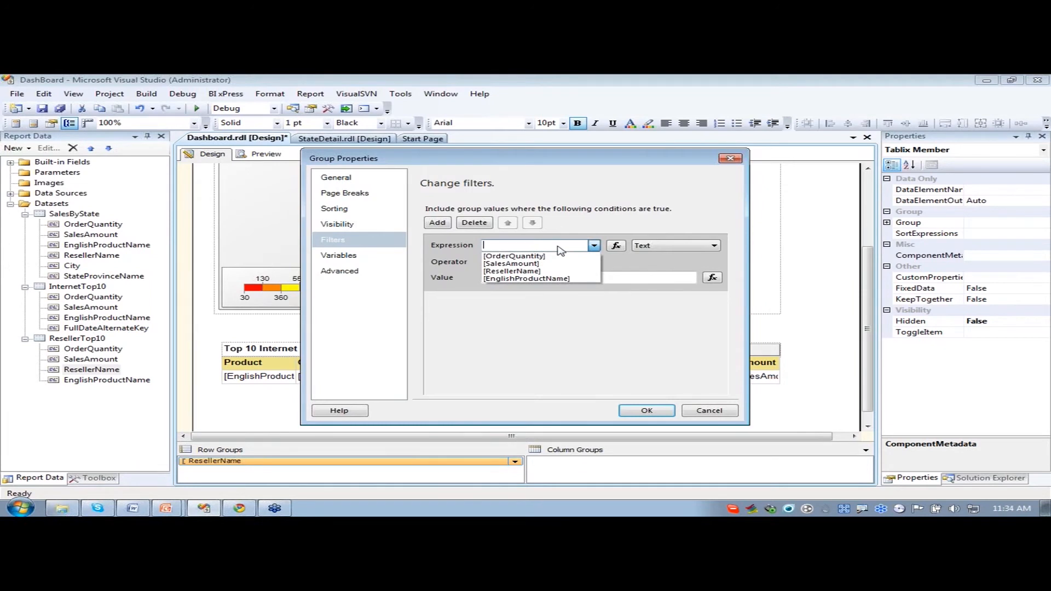
left_click(530, 272)
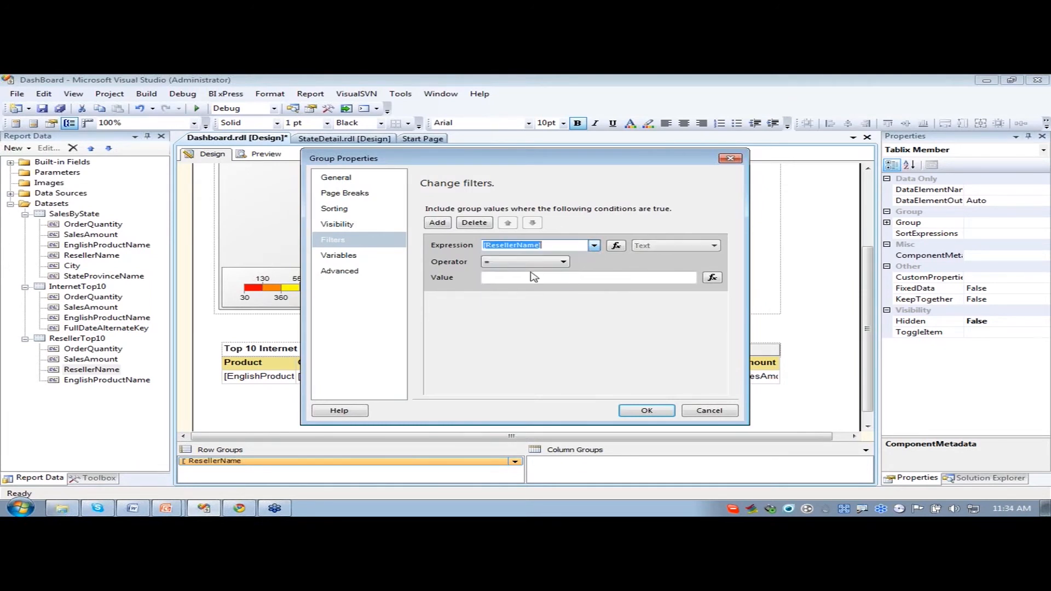
left_click(548, 263)
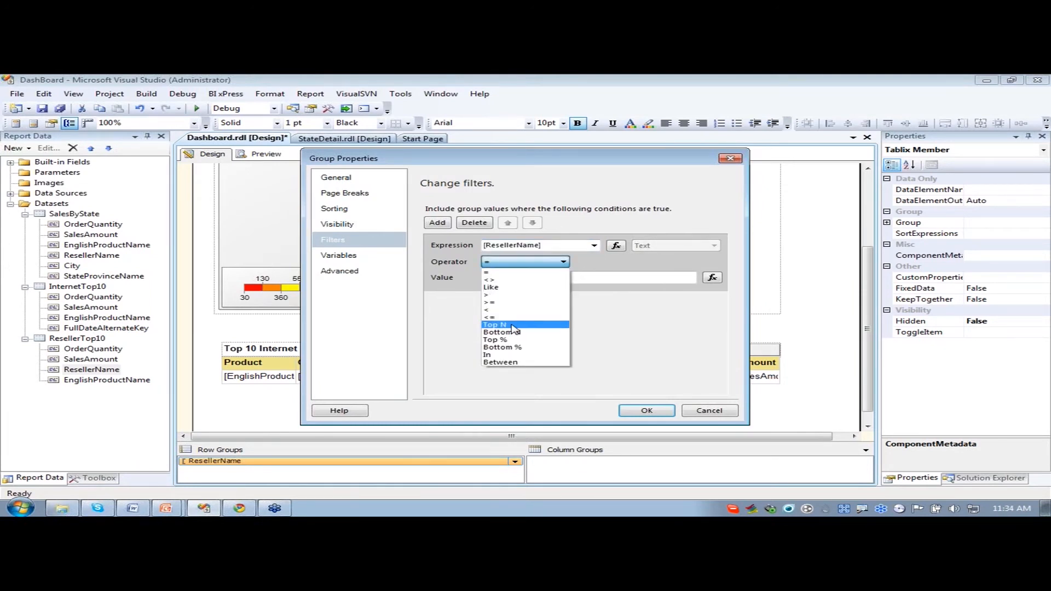
left_click(512, 325)
left_click(534, 279)
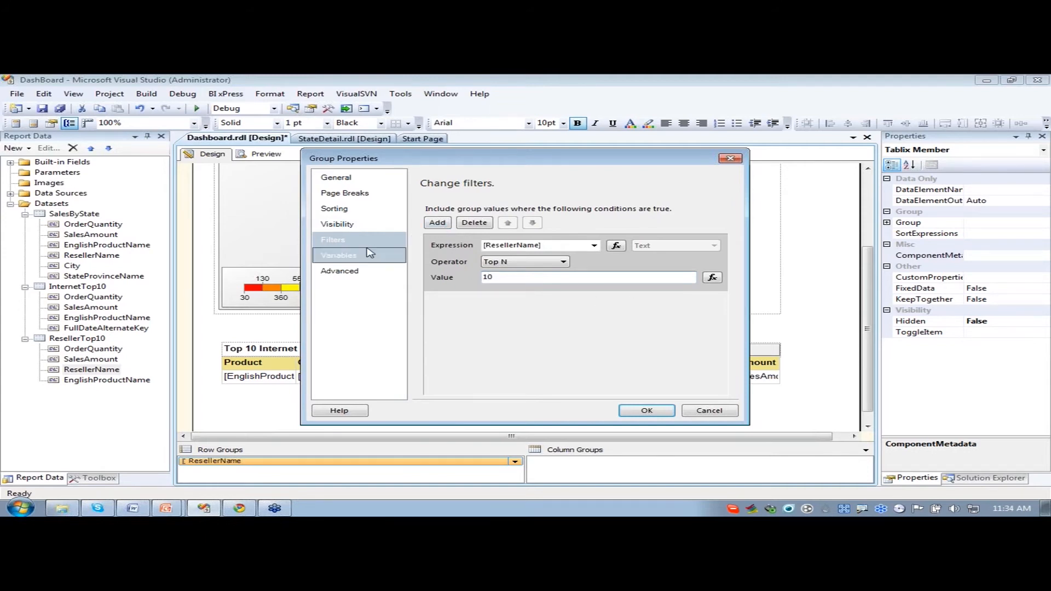
left_click(647, 411)
left_click(537, 399)
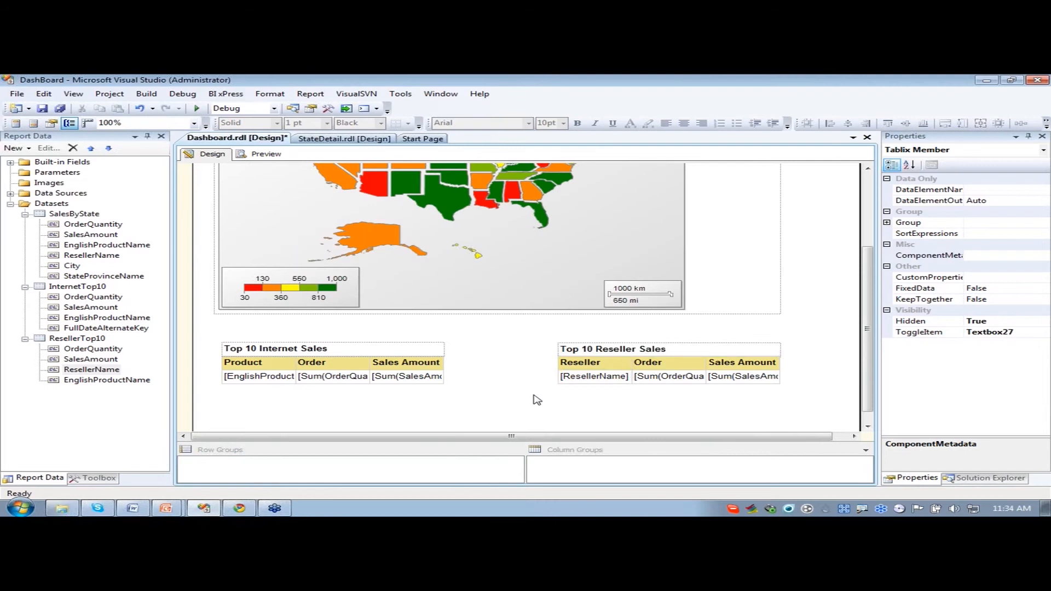
- Preview the dashboard report and check that the Top 10 Reseller Sales table expands and collapses beneath the map
left_click(263, 155)
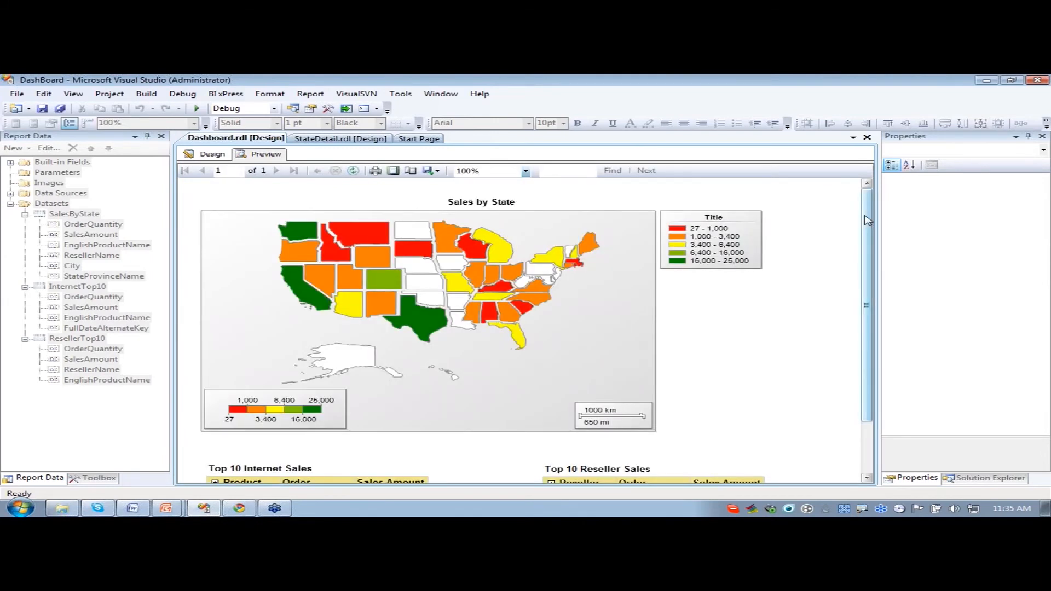
scroll(556, 432, "down", 2)
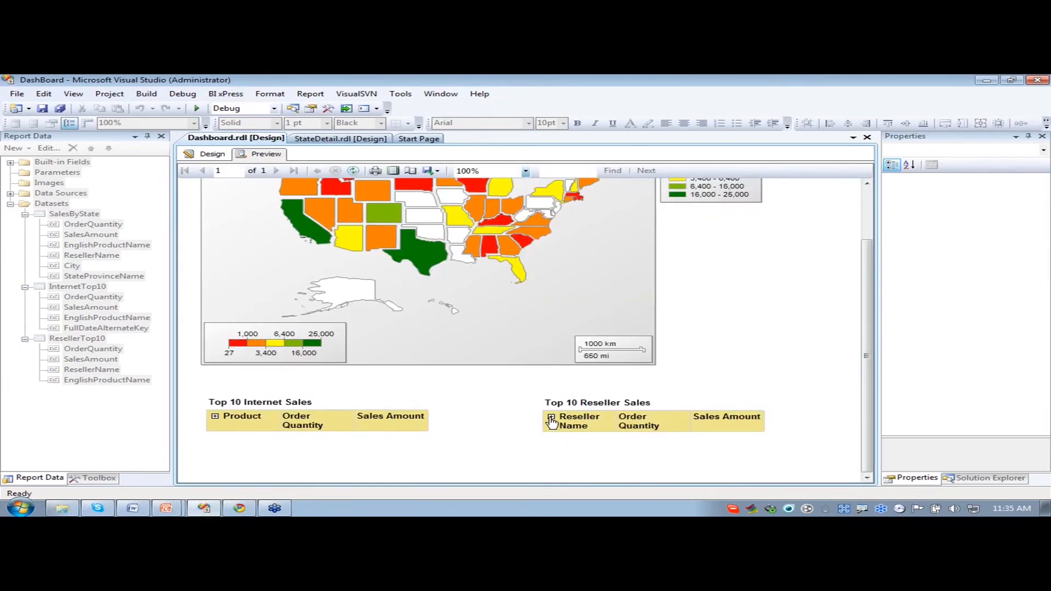
left_click(550, 418)
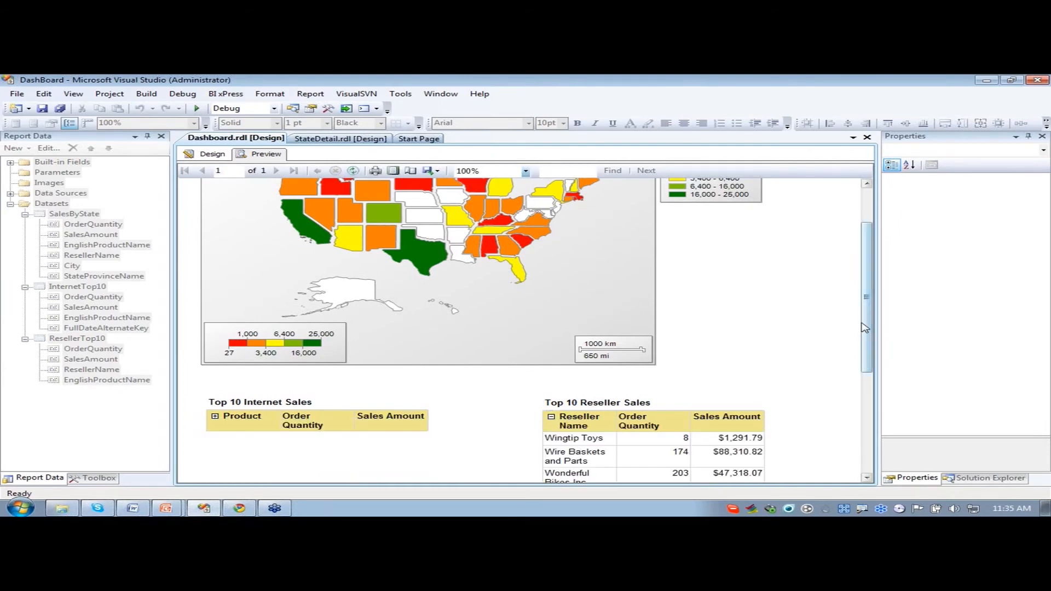
left_click_drag(867, 328, 870, 419)
left_click_drag(868, 416, 868, 358)
left_click(552, 352)
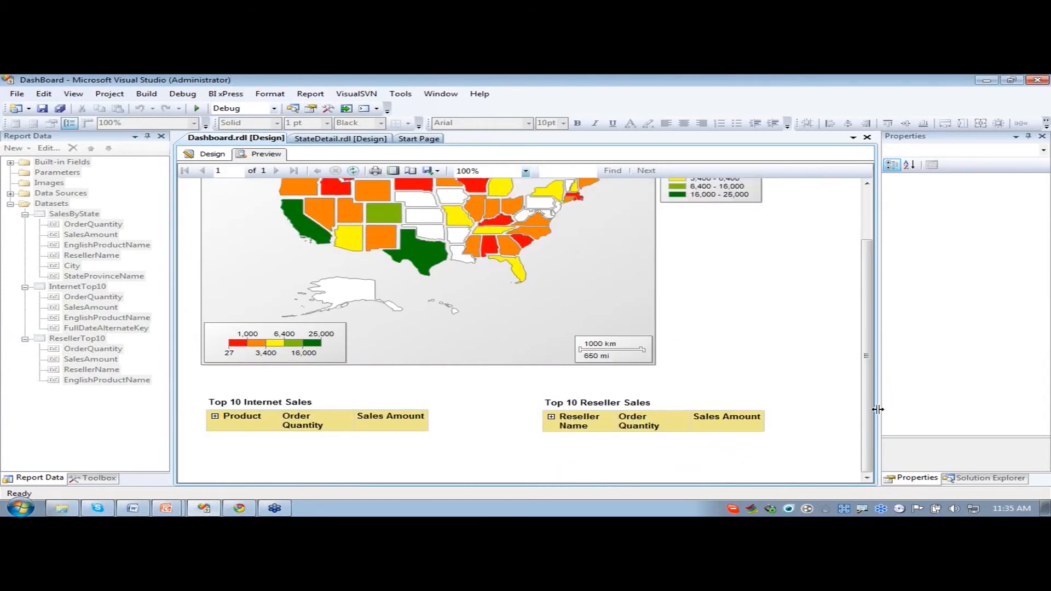
scroll(867, 397, "up", 3)
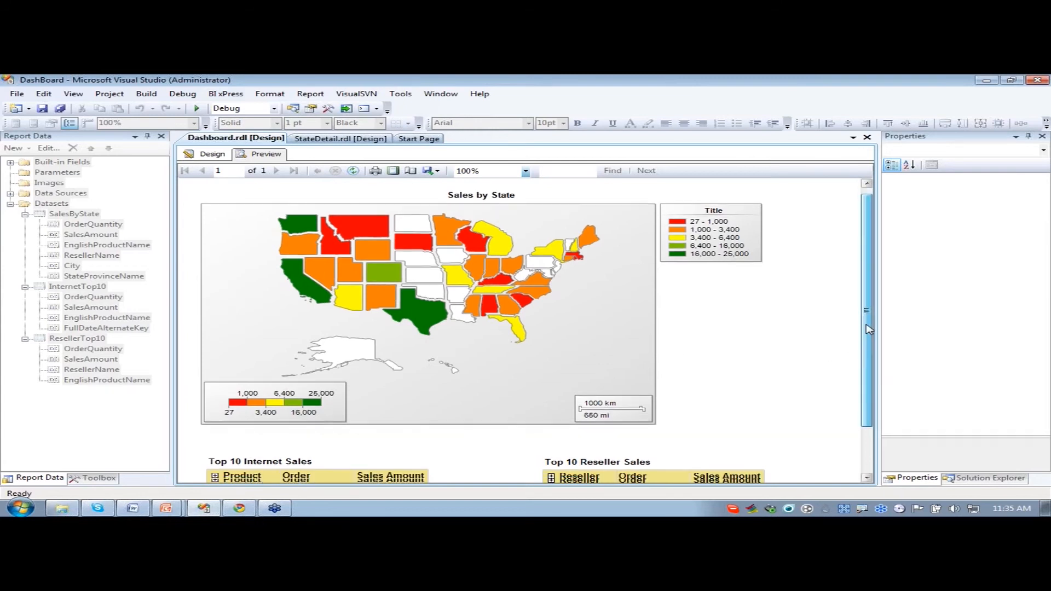
left_click_drag(868, 324, 869, 373)
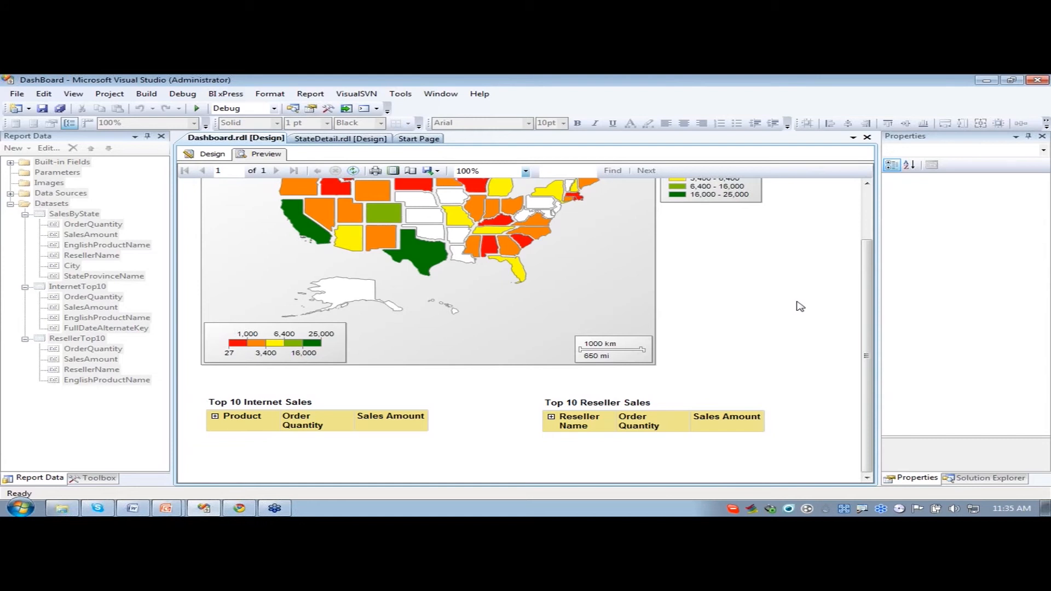
- Return to the report design and extend the report body downward to a height of about 7.11 in
left_click(213, 155)
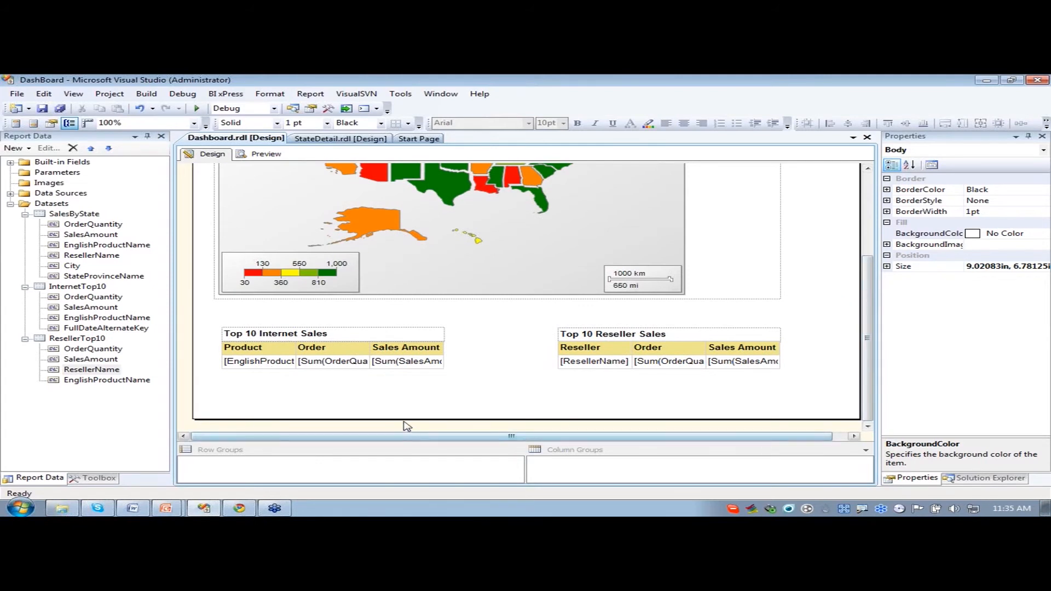
left_click_drag(403, 422, 399, 433)
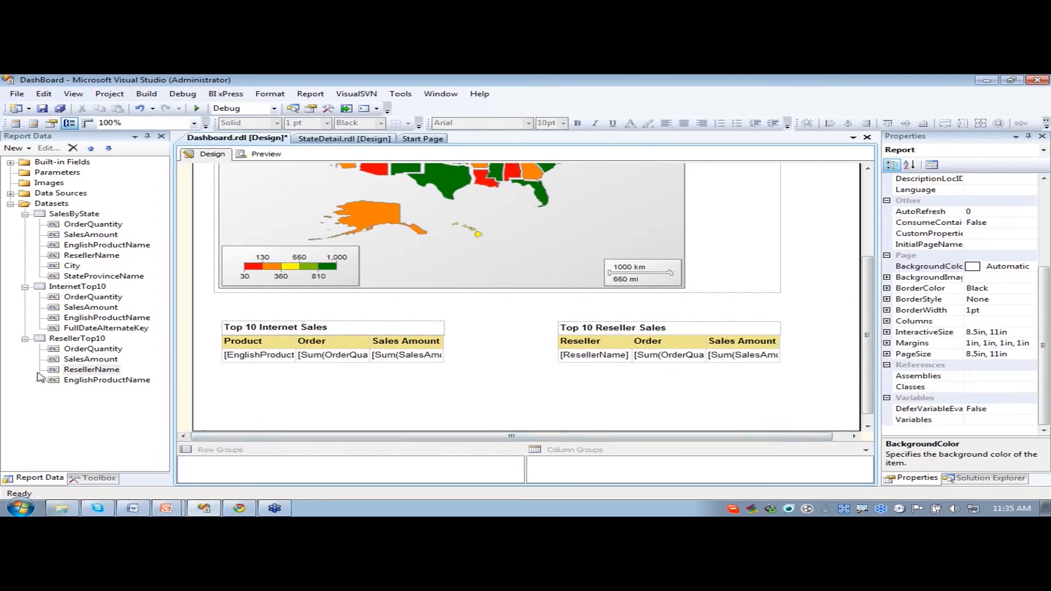
- Add a dataset named ResellerBottom10, embedded in the report and using the AWDW data source
right_click(49, 205)
left_click(164, 209)
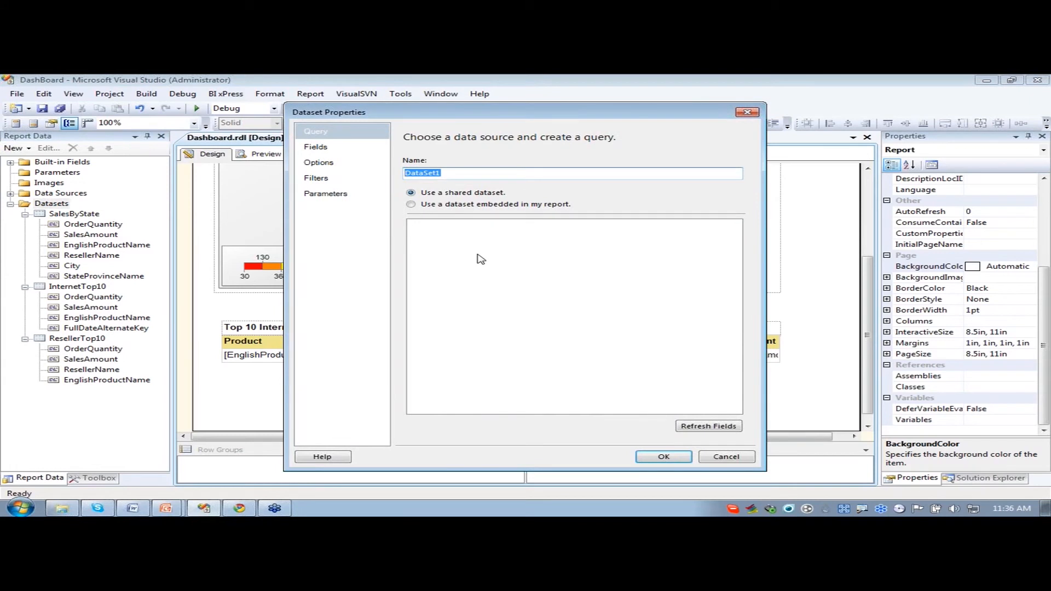
type("B")
type("esellerBottom10")
left_click(432, 206)
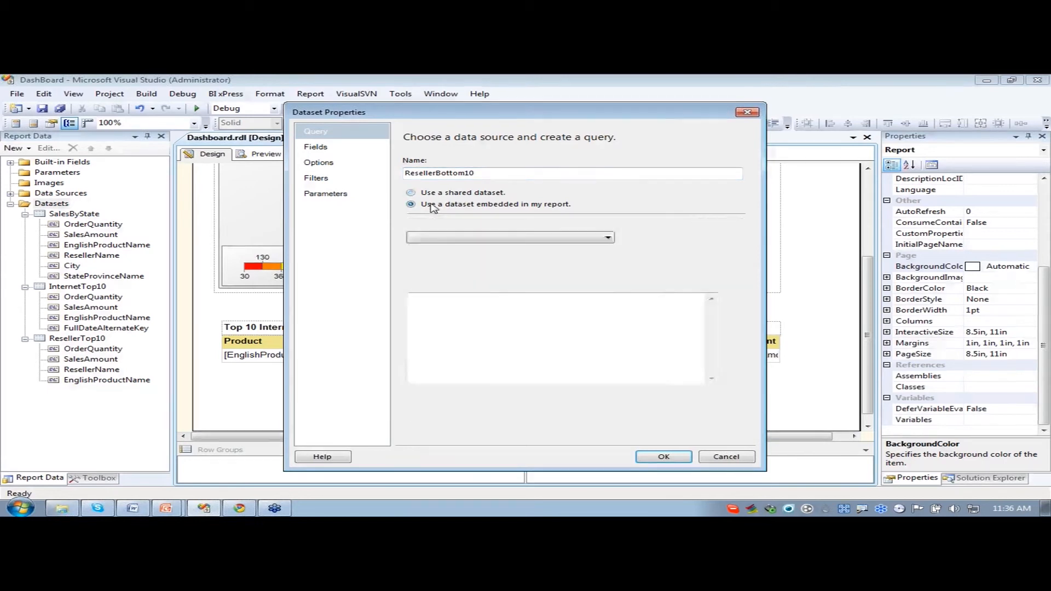
left_click(468, 237)
left_click(463, 250)
- Enter a query selecting TOP (10) ResellerName, OrderQuantity and SalesAmount from FactResellerSales inner-joined to DimReseller on ResellerKey, ordered by SalesAmount
left_click(496, 339)
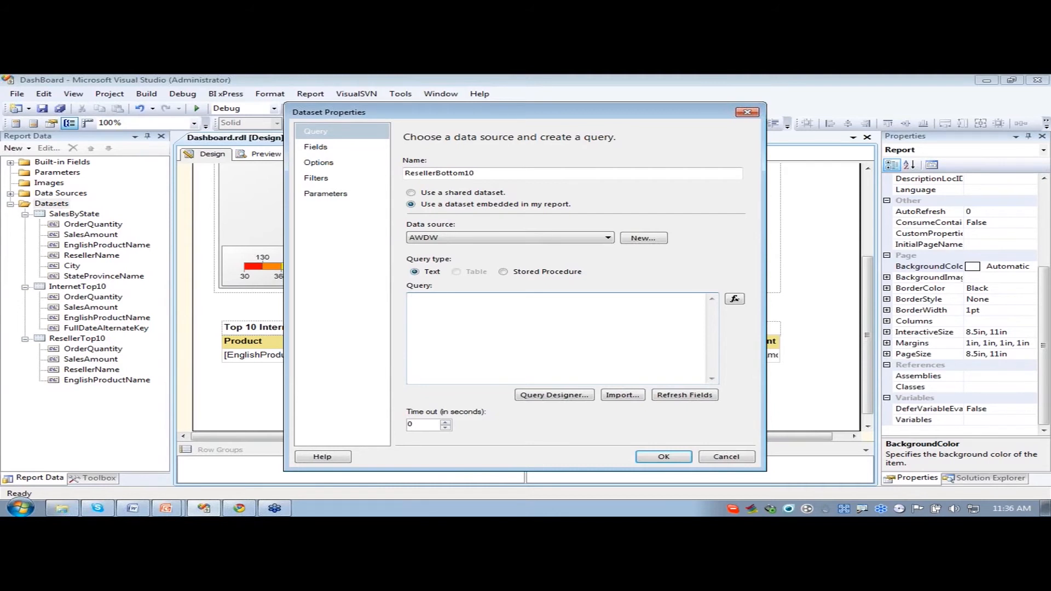
key("alt+Tab")
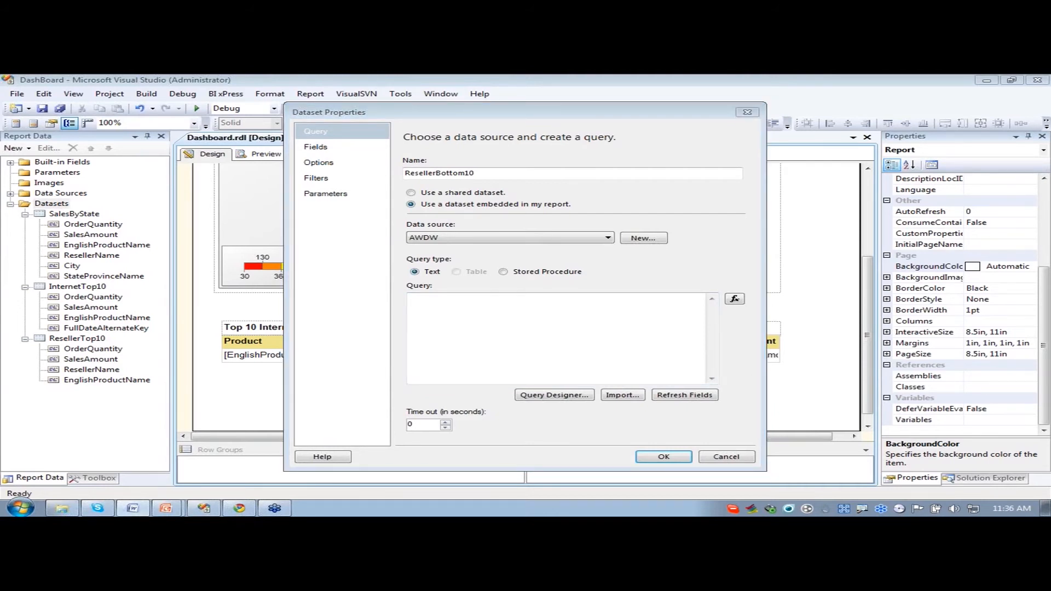
left_click(524, 332)
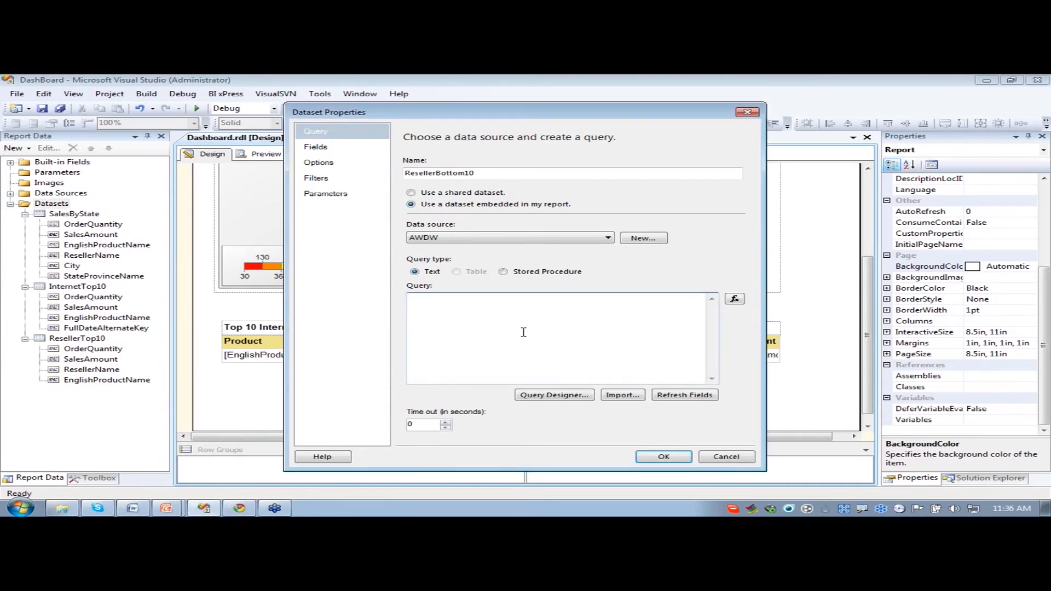
type("SELECT     TOP (10) DimReseller.ResellerName, FactResellerSales.OrderQuantity, FactResellerSales.SalesAmount FROM         FactResellerSales INNER JOIN                       DimReseller ON FactResellerSales.ResellerKey = DimReseller.ResellerKey ORDER BY FactResellerSales.SalesAmount")
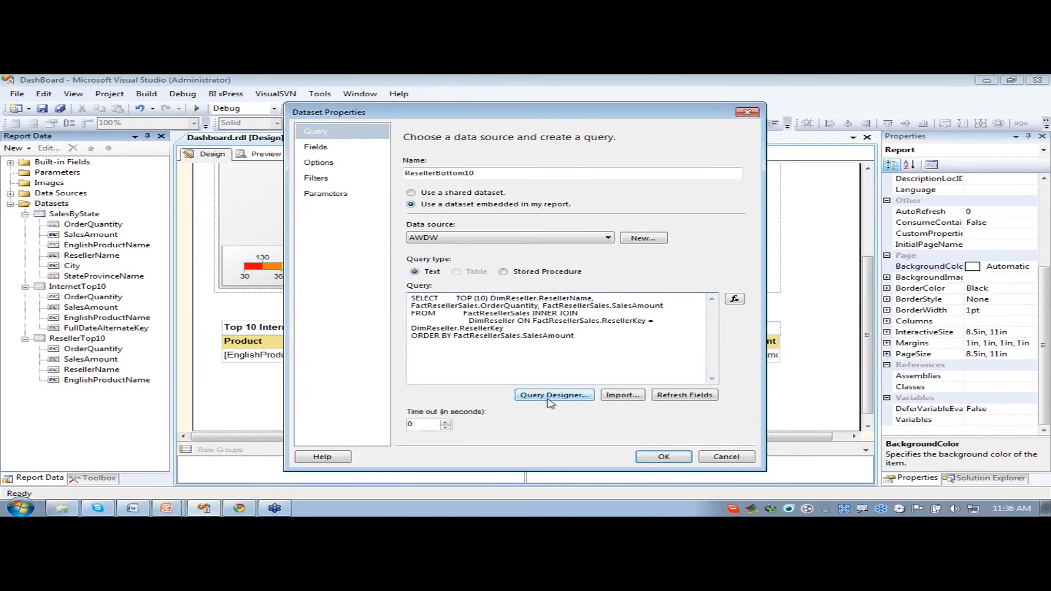
- Check the SalesAmount sort type in the Query Designer and exit it without keeping changes
left_click(551, 396)
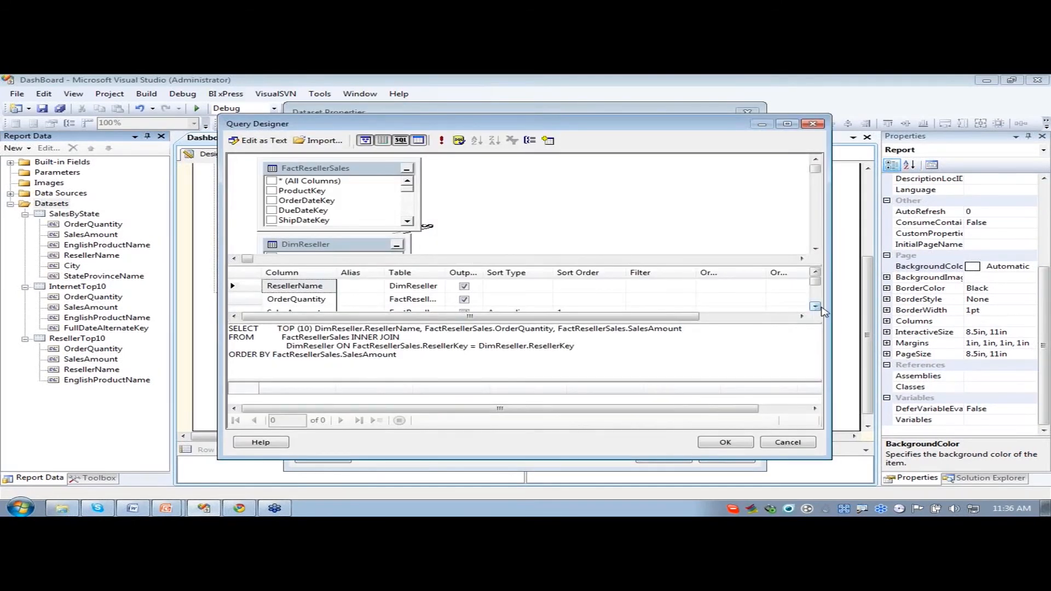
left_click(816, 306)
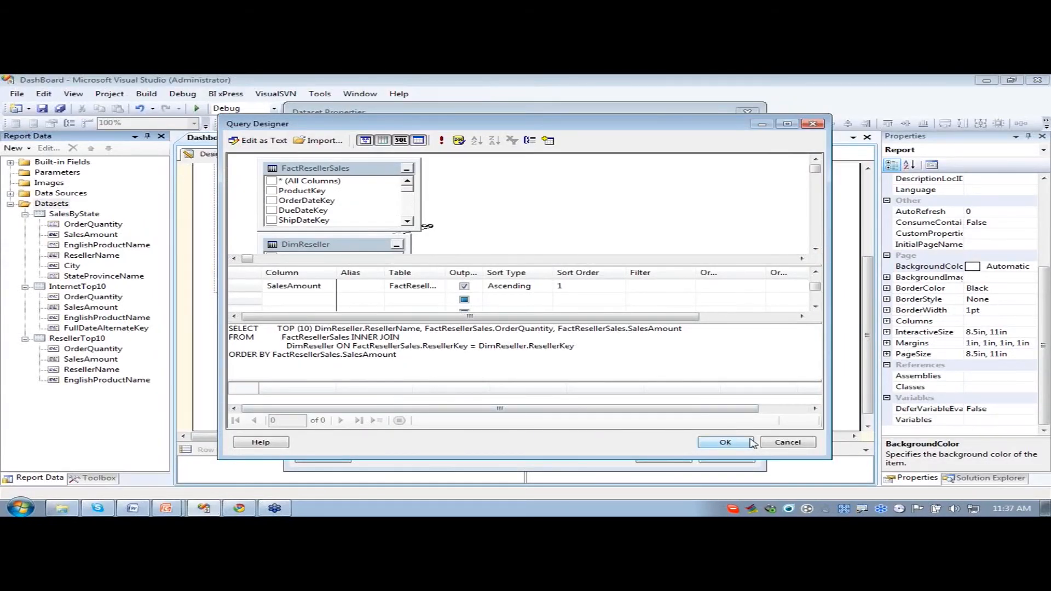
left_click(785, 443)
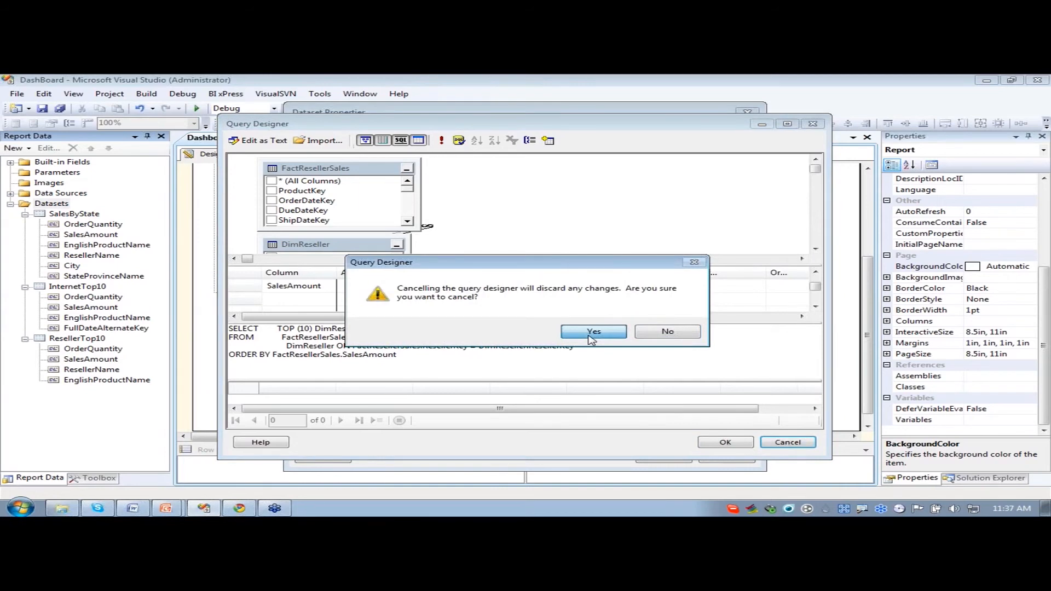
left_click(593, 334)
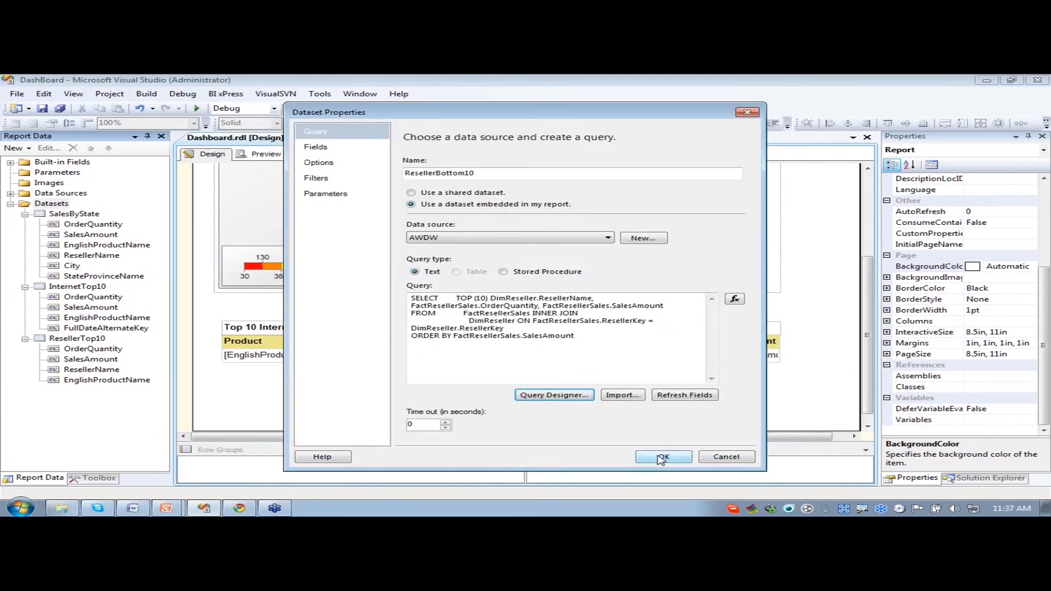
- Save the ResellerBottom10 dataset, then reopen its properties and apply them again
left_click(661, 457)
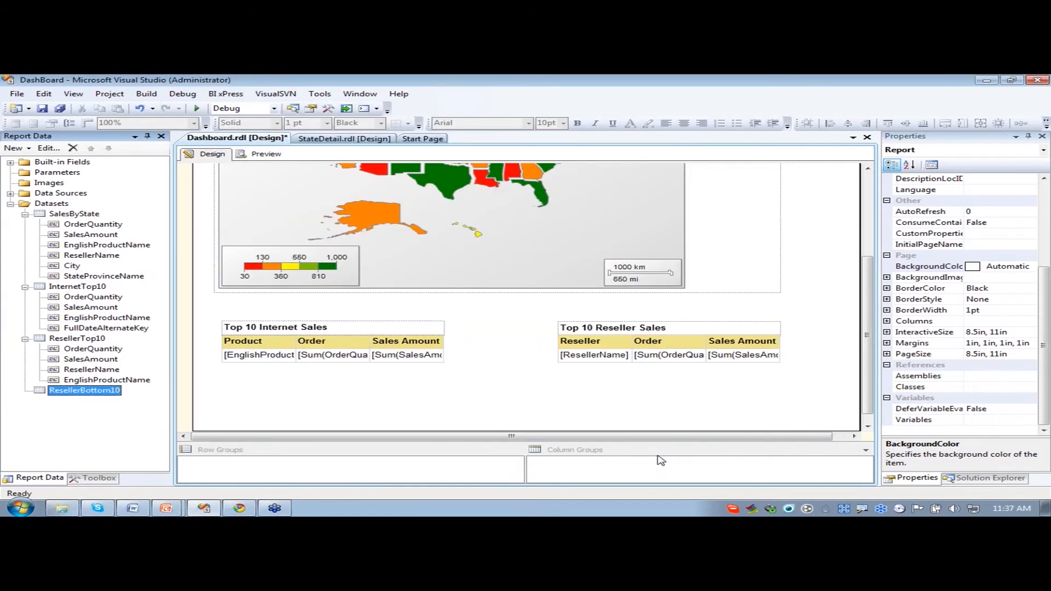
right_click(83, 395)
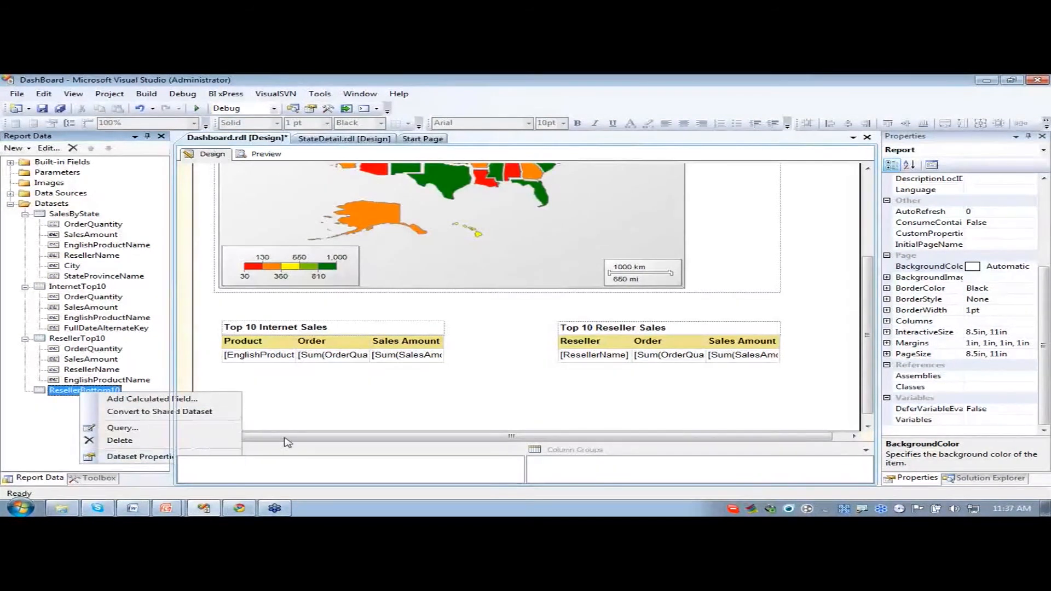
left_click(138, 457)
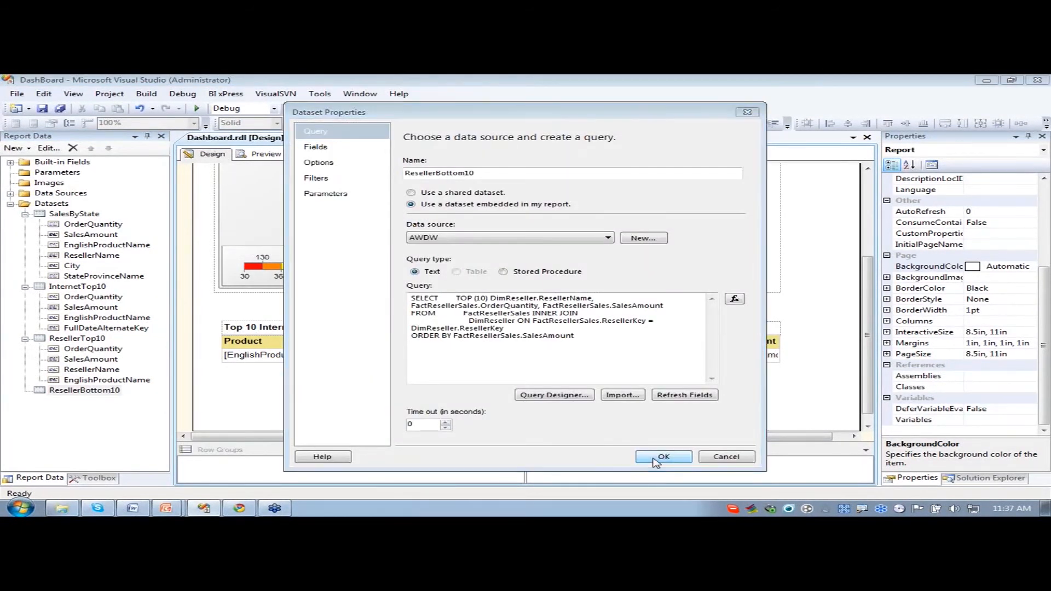
left_click(653, 458)
- Accept the ResellerBottom10 query through the Query Designer, save the dataset and expand its field list
right_click(81, 384)
right_click(69, 393)
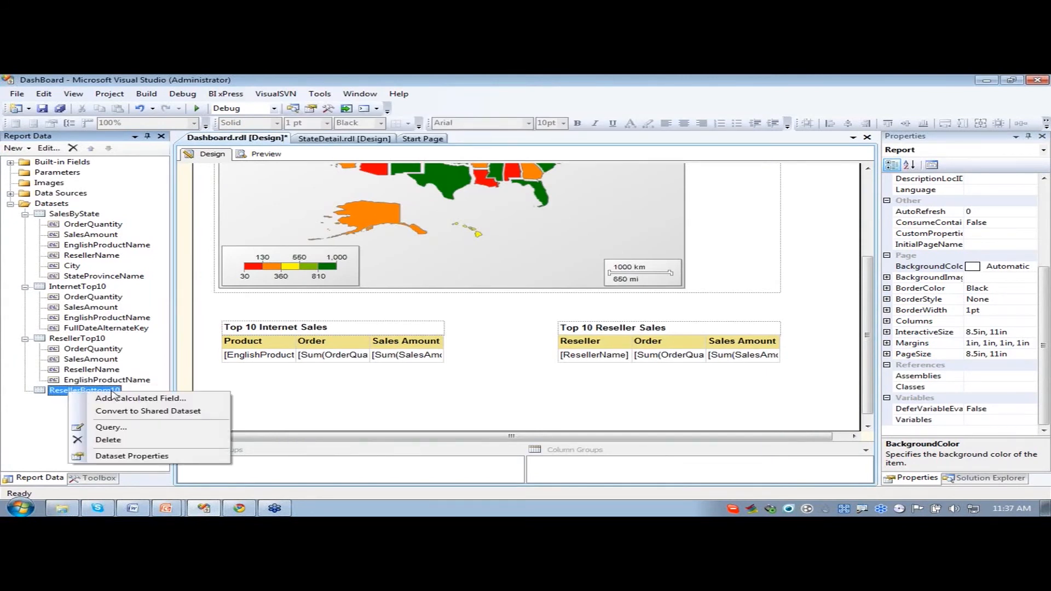
left_click(110, 457)
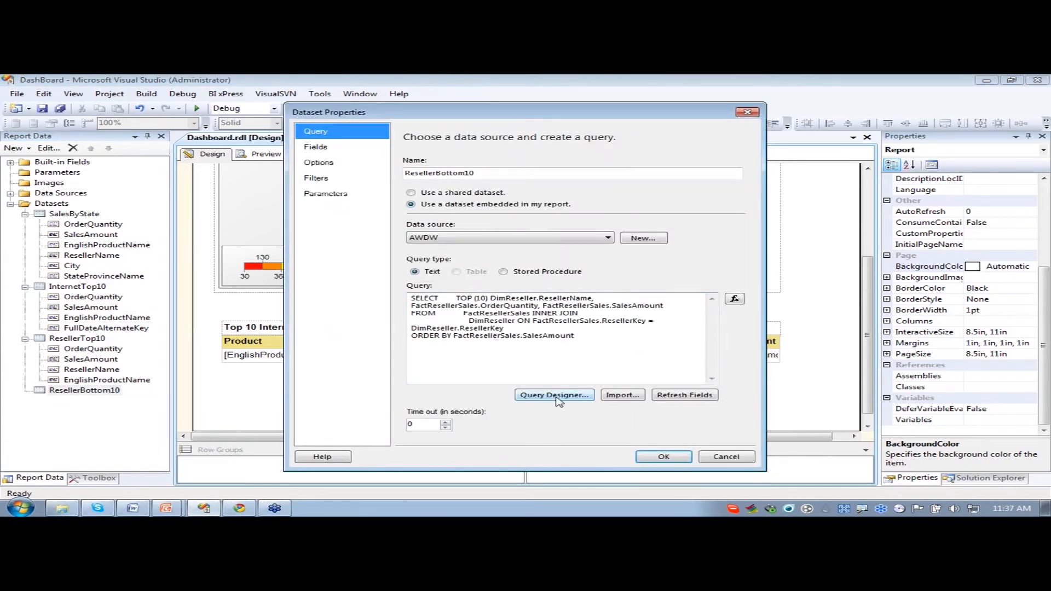
left_click(555, 395)
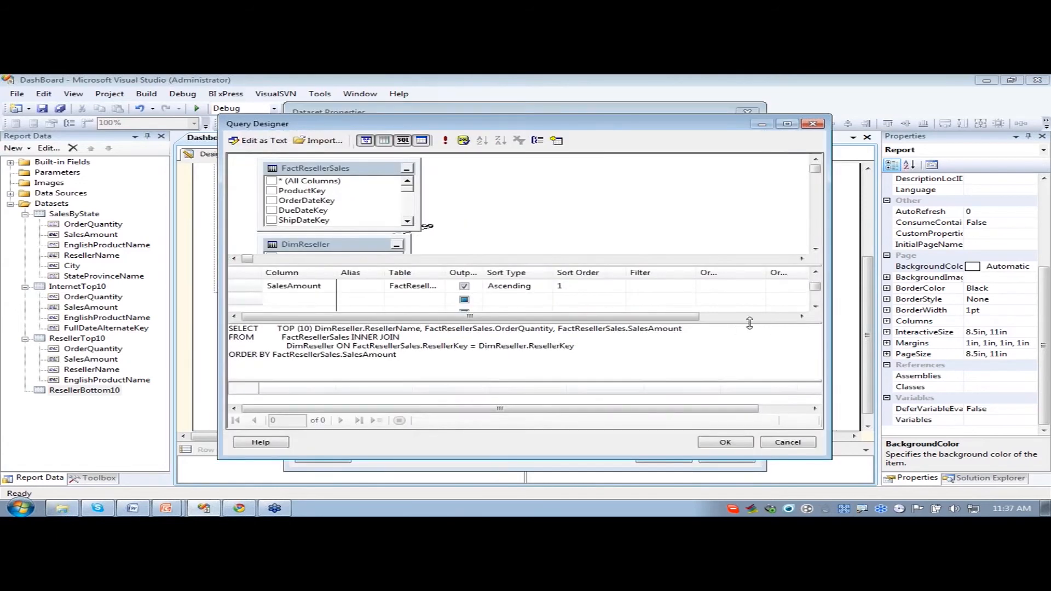
left_click(710, 443)
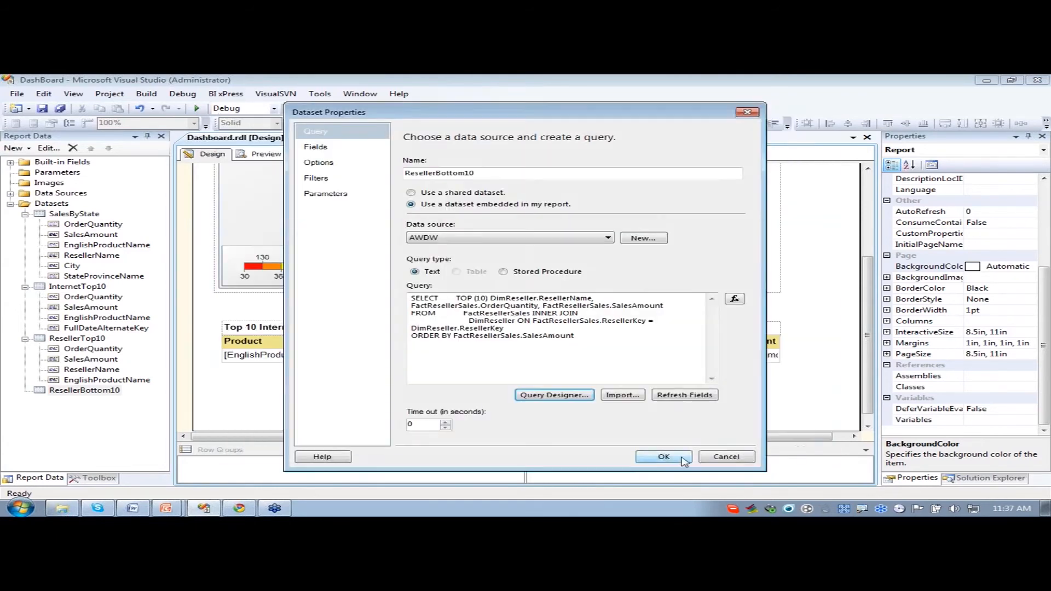
left_click(666, 458)
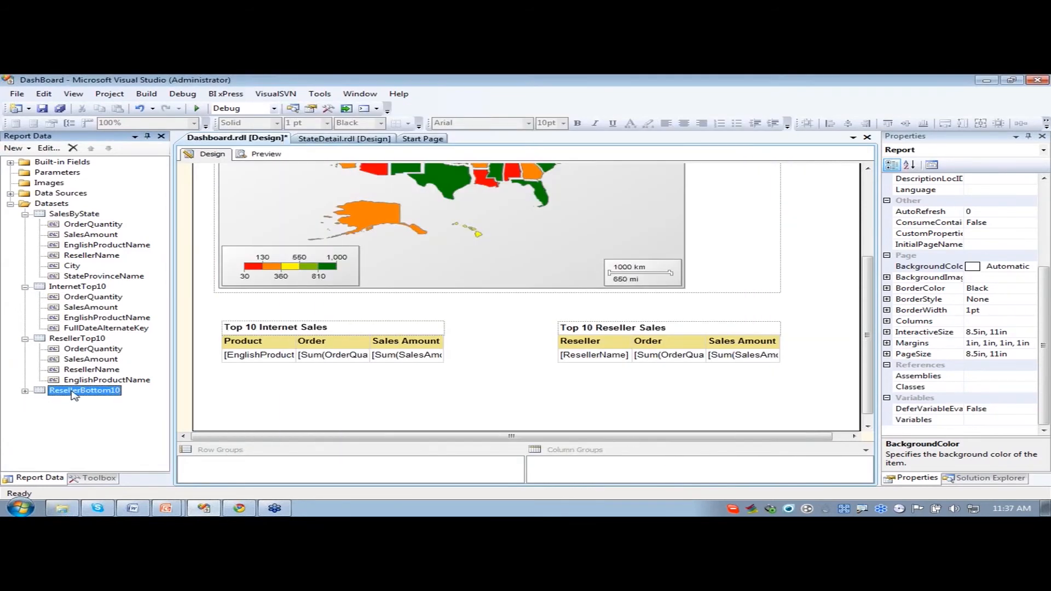
left_click(25, 392)
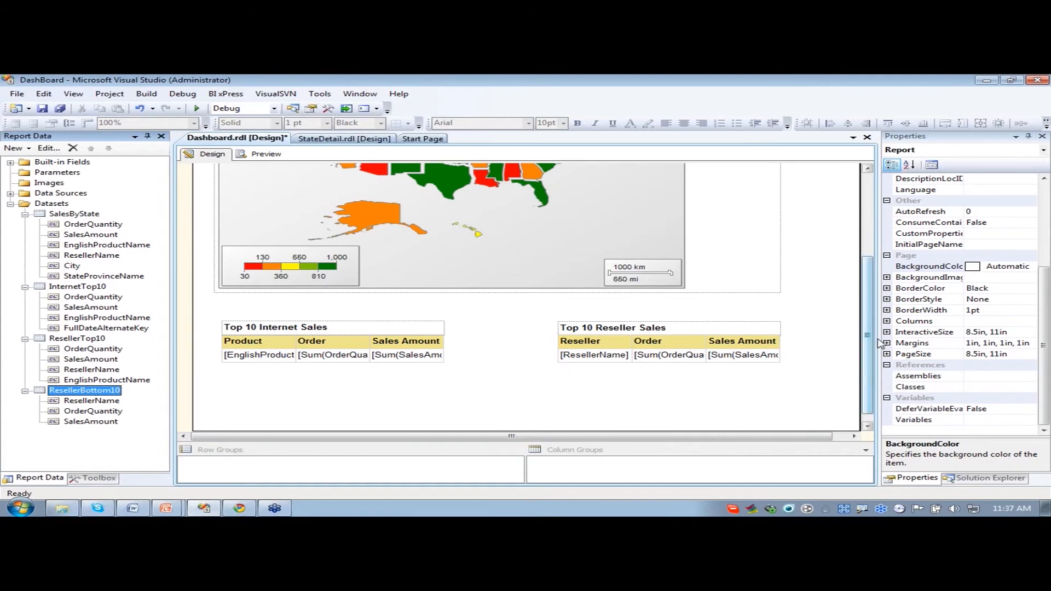
- Insert a table below the Top 10 Internet Sales table and a text box above it, widened to the Internet table's far edge
left_click(846, 374)
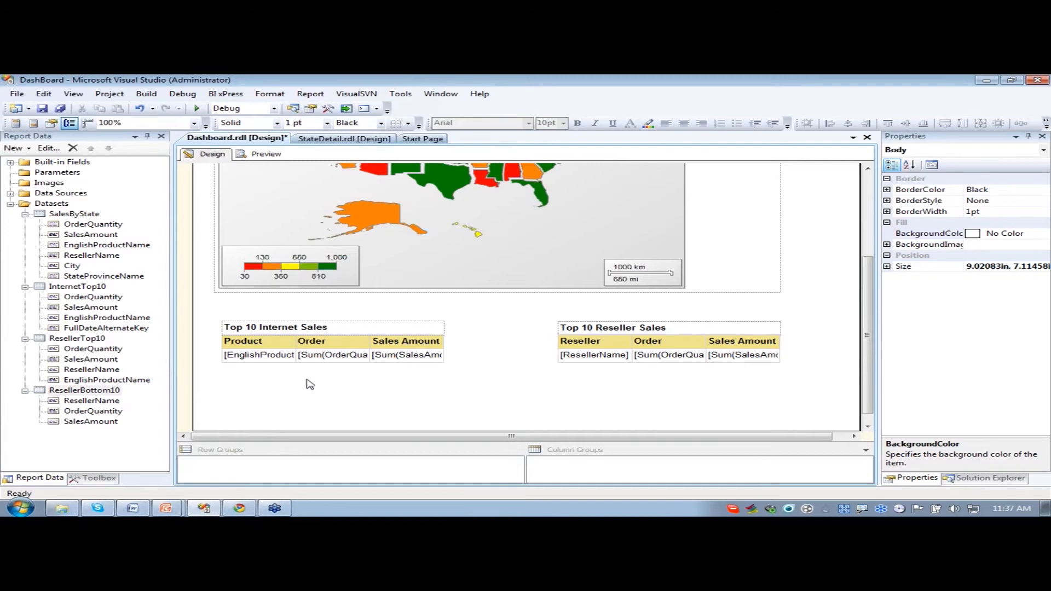
left_click(81, 481)
left_click_drag(82, 192, 241, 391)
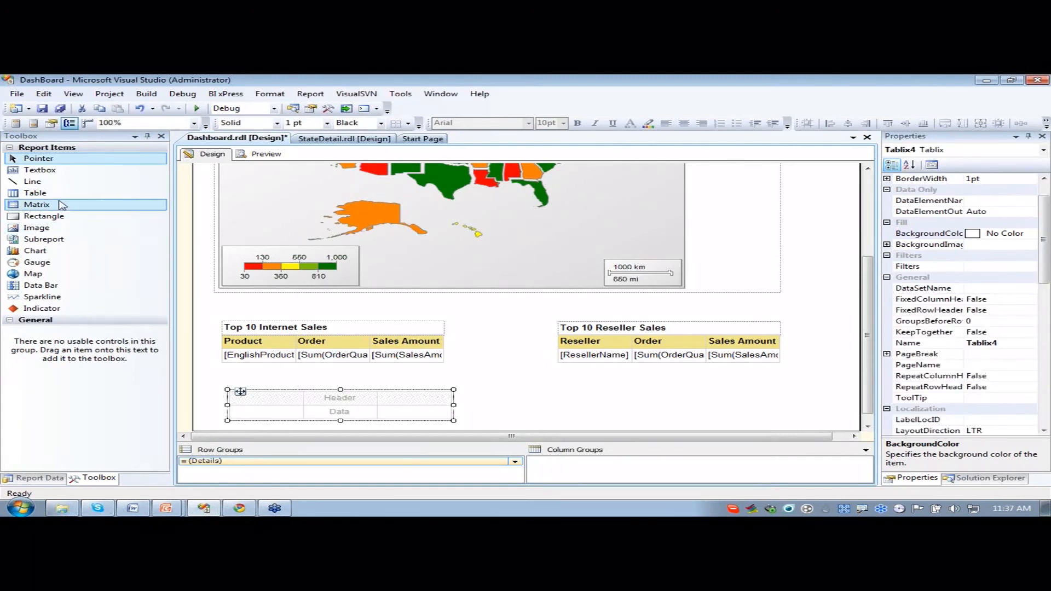
left_click_drag(39, 170, 243, 381)
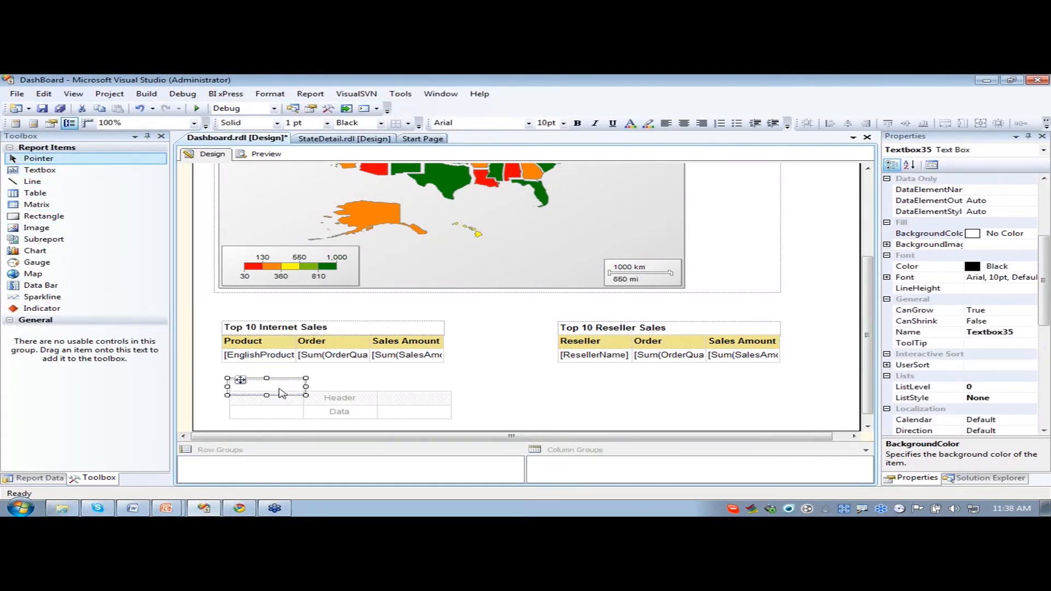
left_click_drag(306, 386, 452, 386)
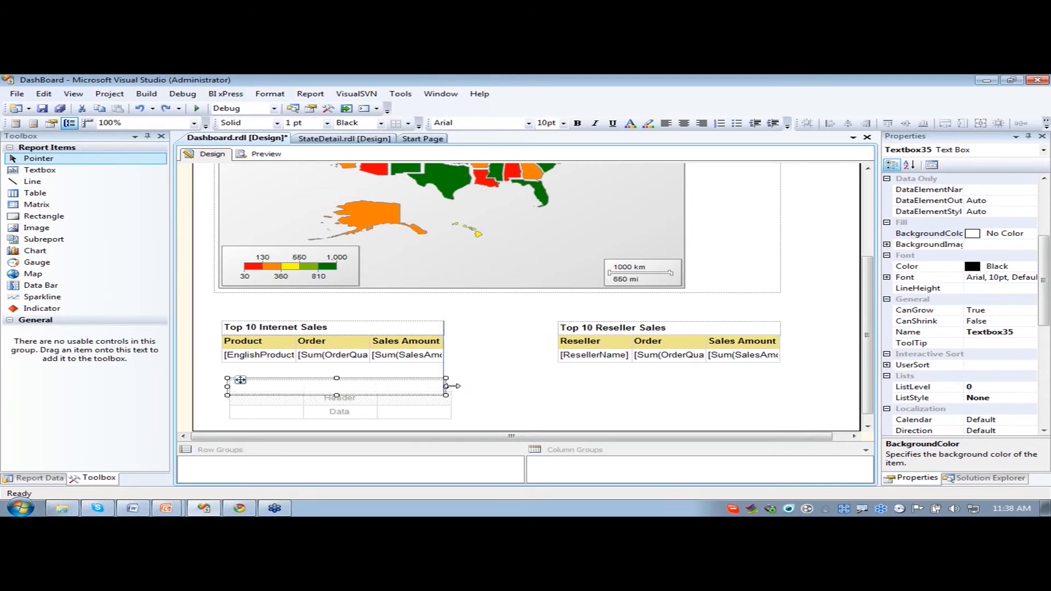
- Move the new empty table so its edges line up with the Top 10 Internet Sales table above
left_click(295, 412)
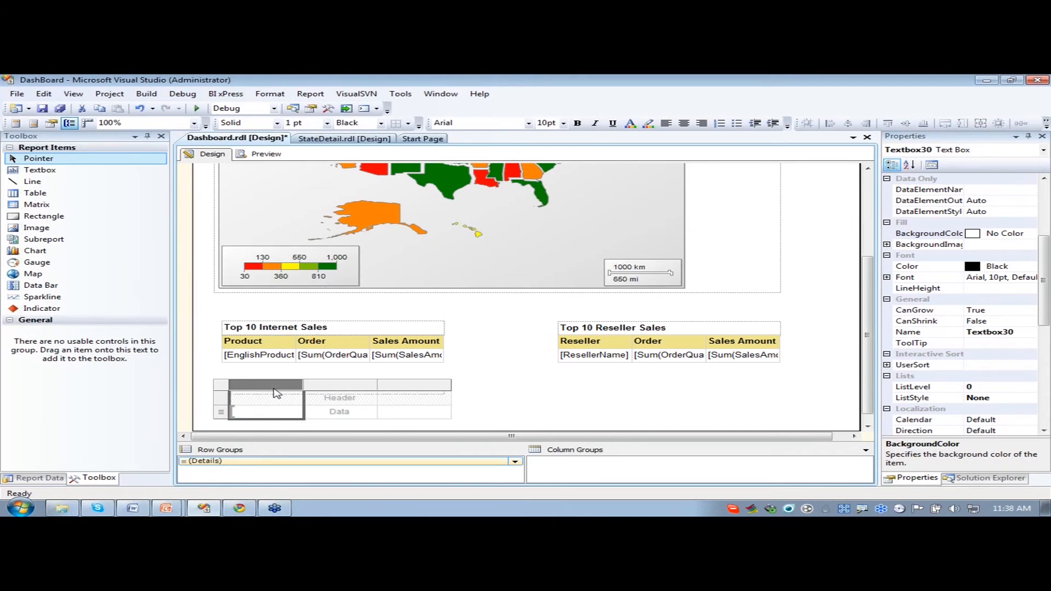
left_click(411, 423)
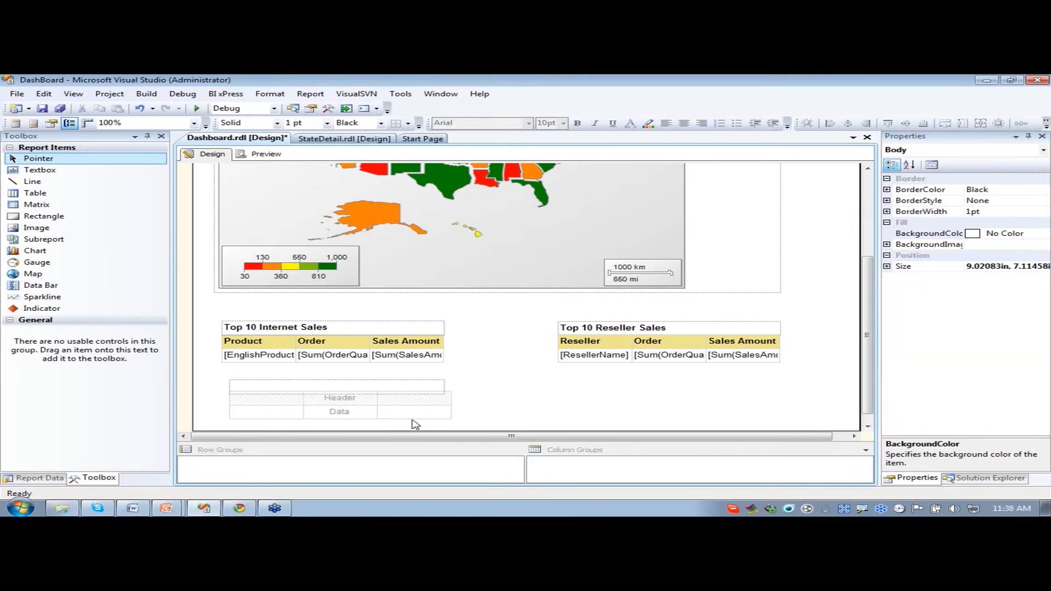
left_click(414, 415)
left_click(222, 385)
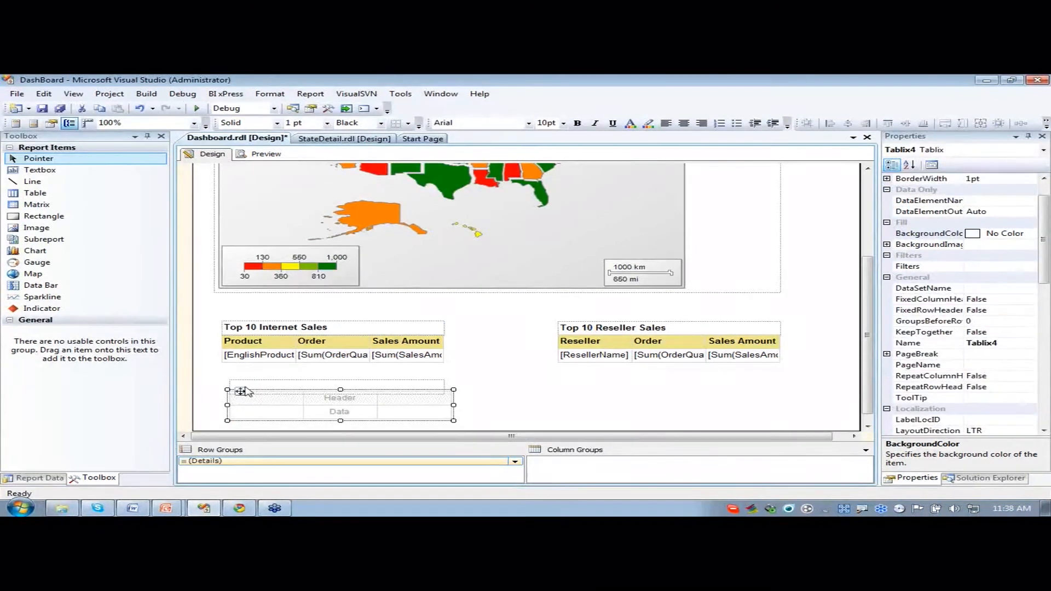
left_click_drag(244, 392, 219, 386)
- Enter the title Bottom 10 Resellers in the text box above the new table and make it bold
left_click(243, 382)
left_click(382, 390)
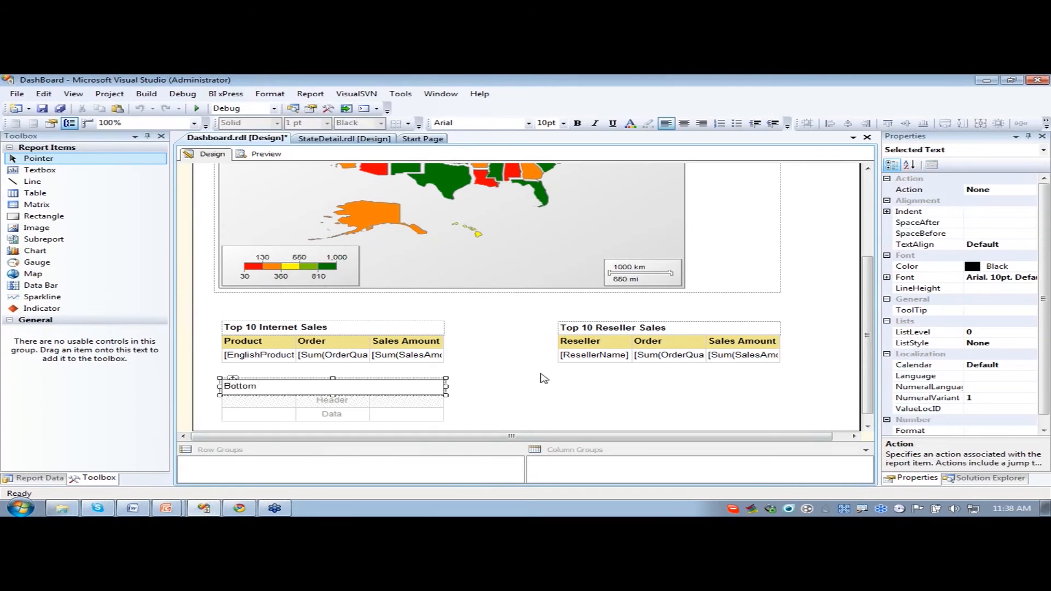
type("Bottom 10 Resellers")
left_click_drag(361, 388, 234, 390)
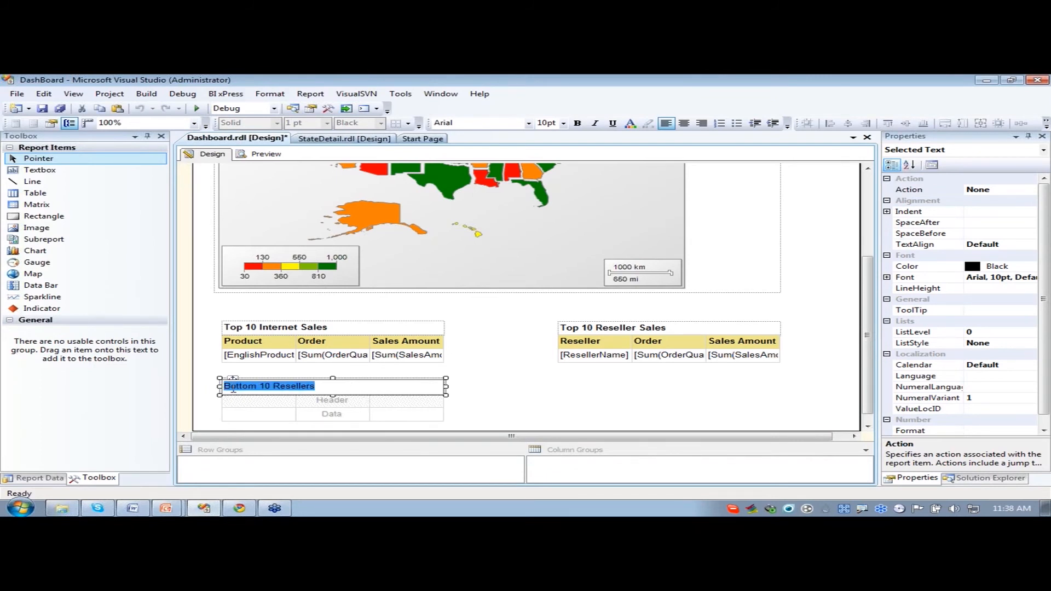
left_click(579, 124)
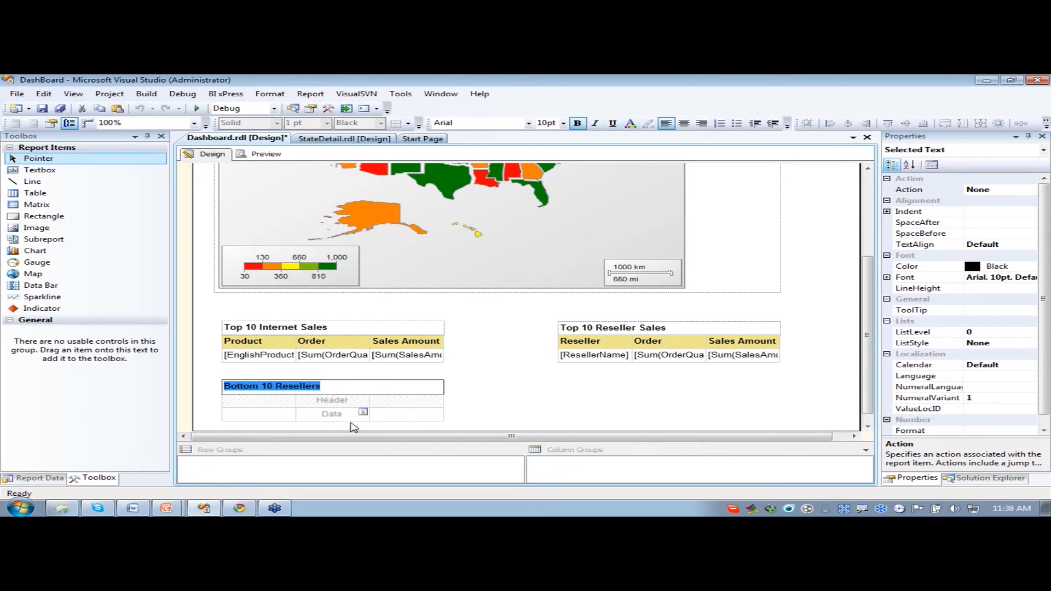
left_click(552, 403)
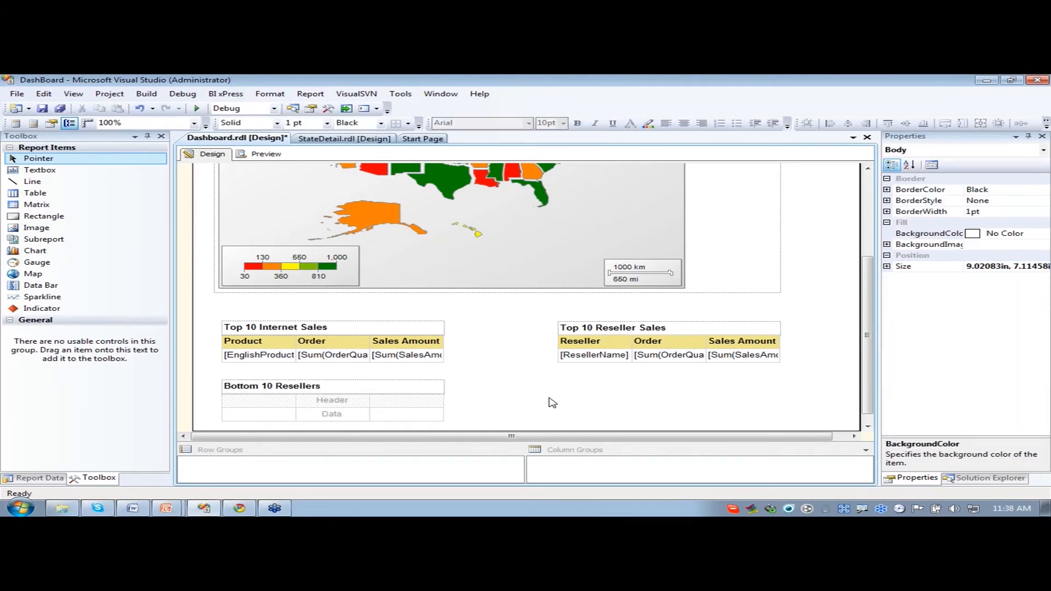
- Add a row group on the ResellerName field of the ResellerBottom10 dataset to the new table
left_click(39, 479)
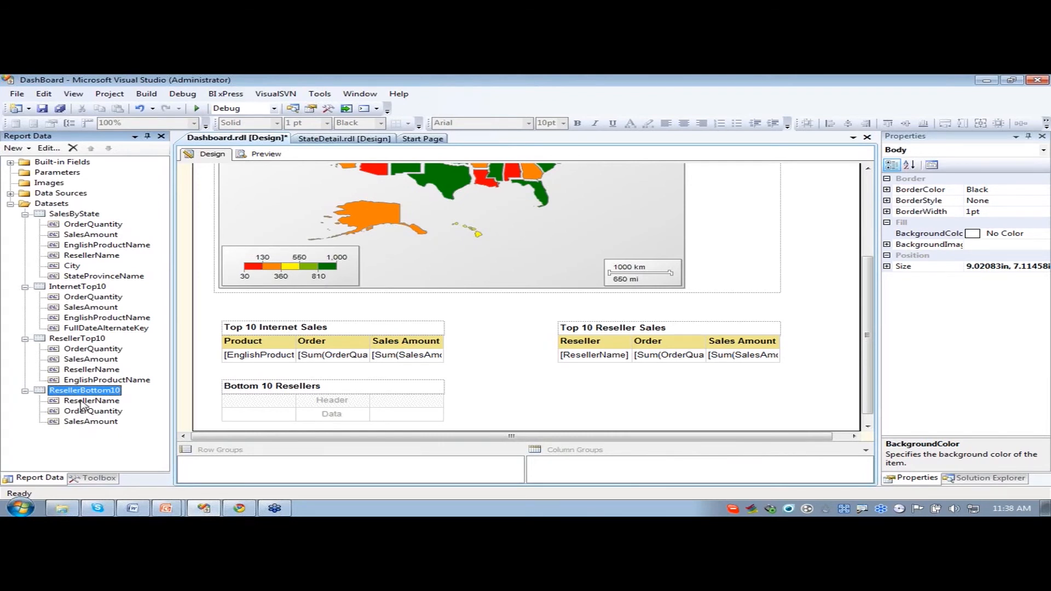
left_click_drag(82, 405, 281, 416)
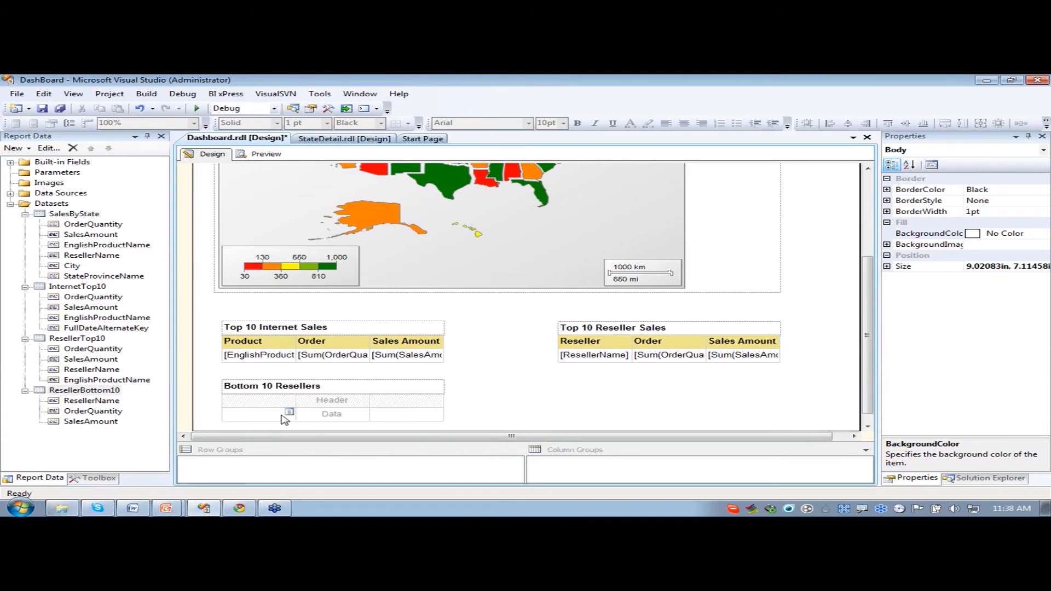
left_click_drag(76, 405, 242, 469)
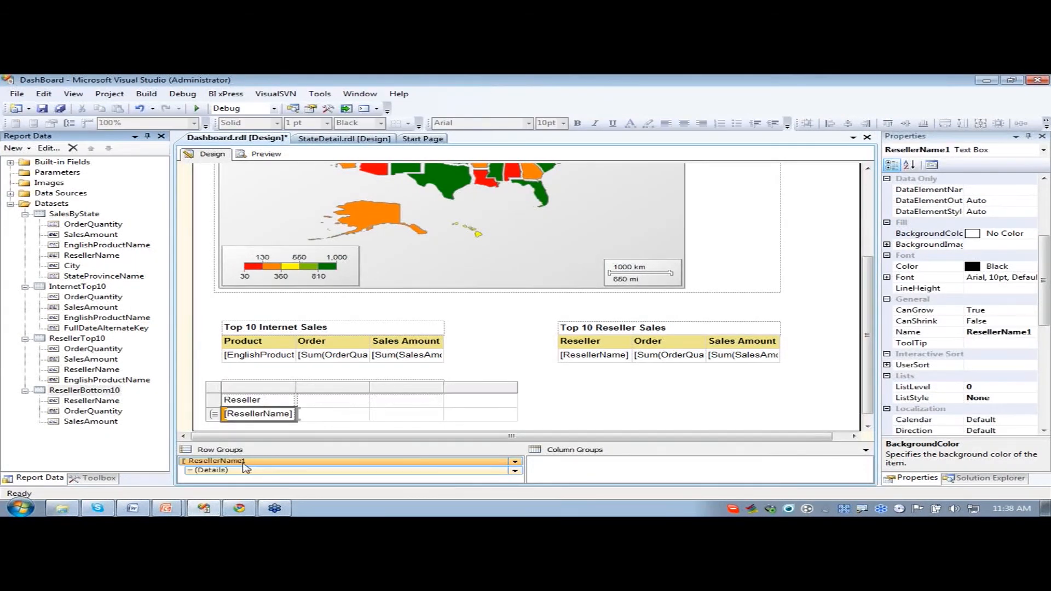
- Delete the new table's Details group only, keeping its related rows and columns
right_click(245, 470)
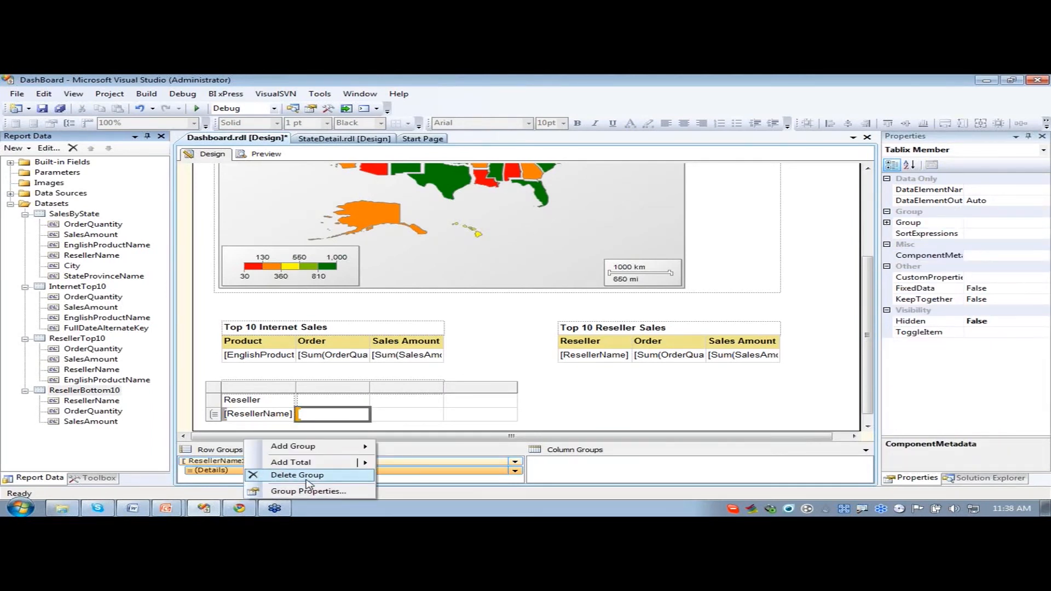
left_click(300, 477)
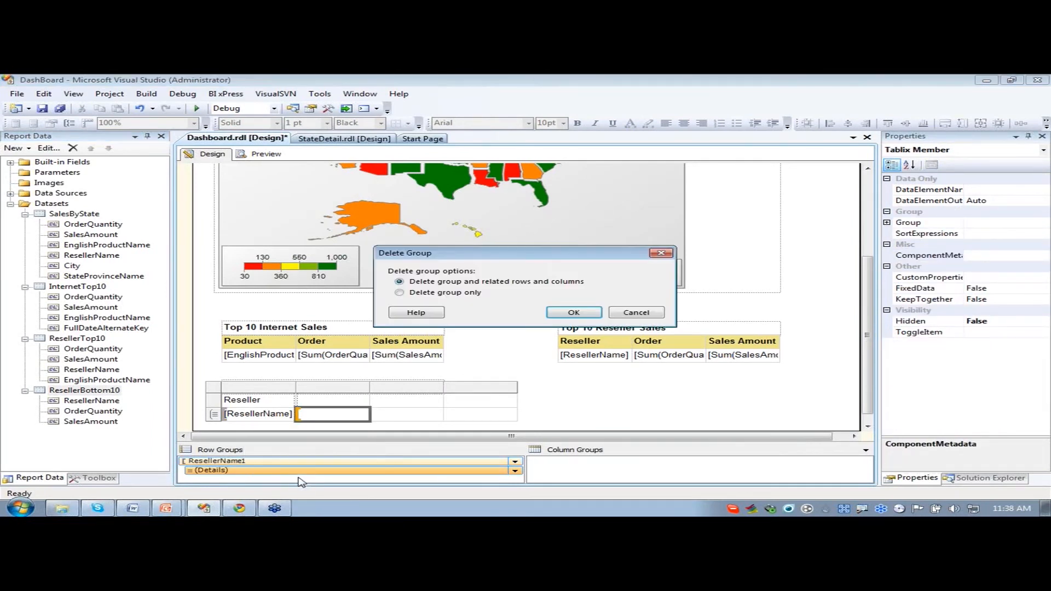
left_click(418, 293)
left_click(573, 316)
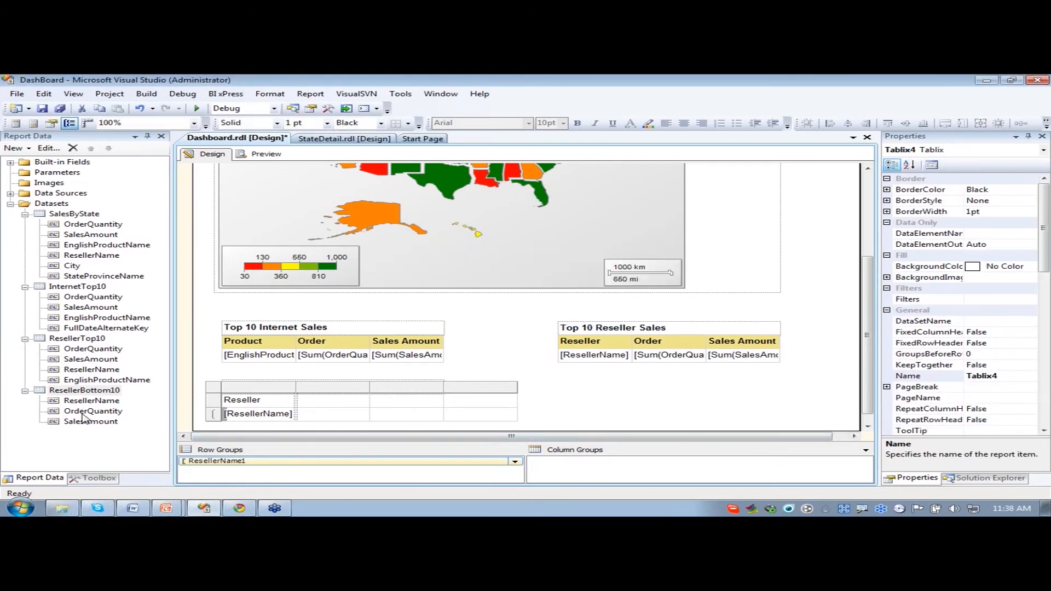
- Fill the next two data cells with OrderQuantity and SalesAmount from ResellerBottom10 and delete the empty last column
left_click_drag(83, 415, 342, 420)
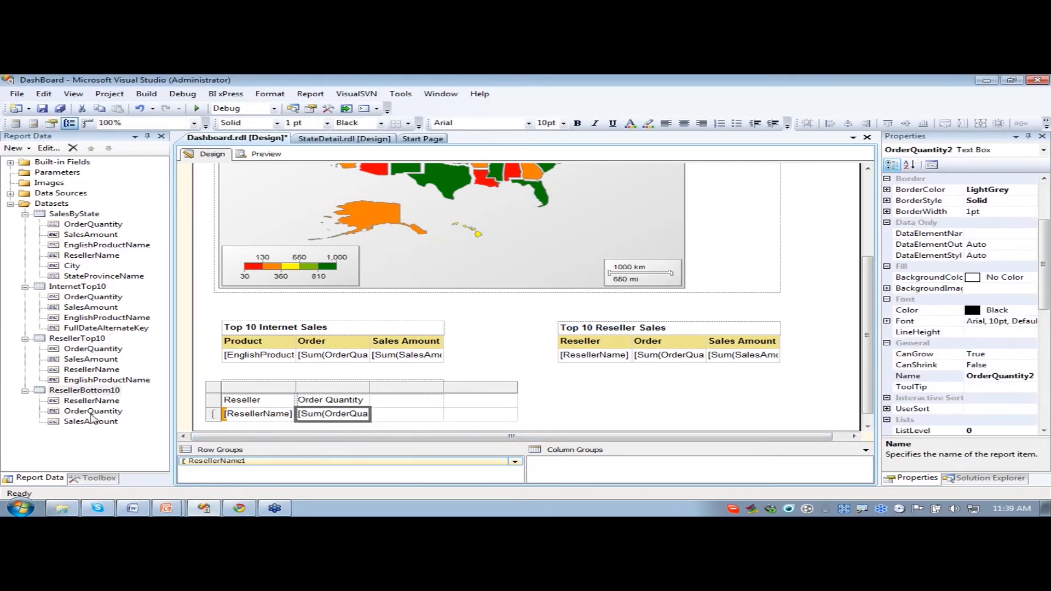
left_click_drag(92, 419, 413, 420)
right_click(490, 386)
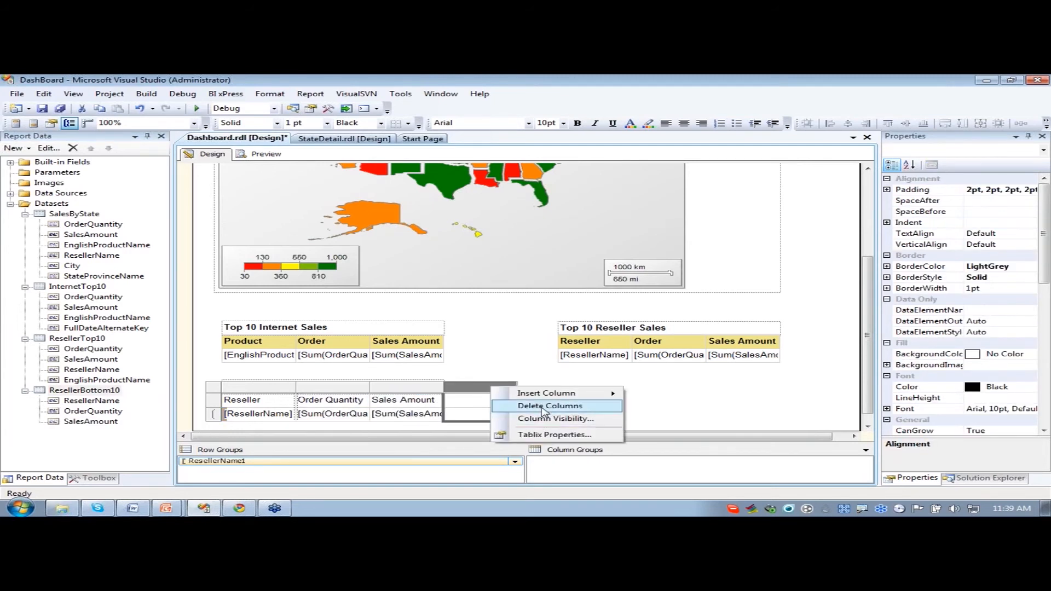
left_click(543, 406)
left_click(497, 387)
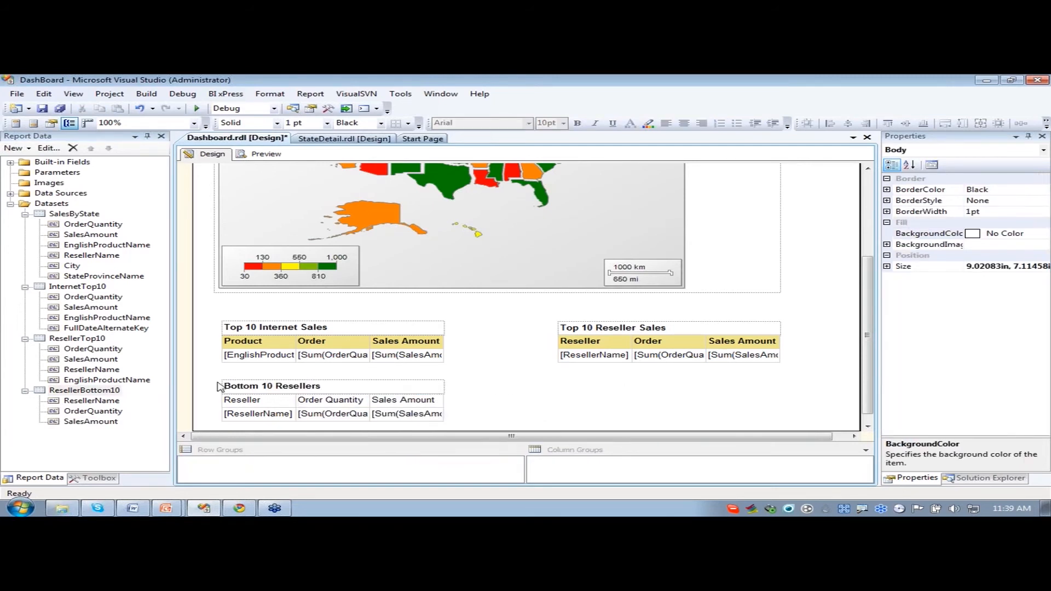
- Shorten the first column header of the Bottom 10 Resellers table to Reseller
left_click(253, 403)
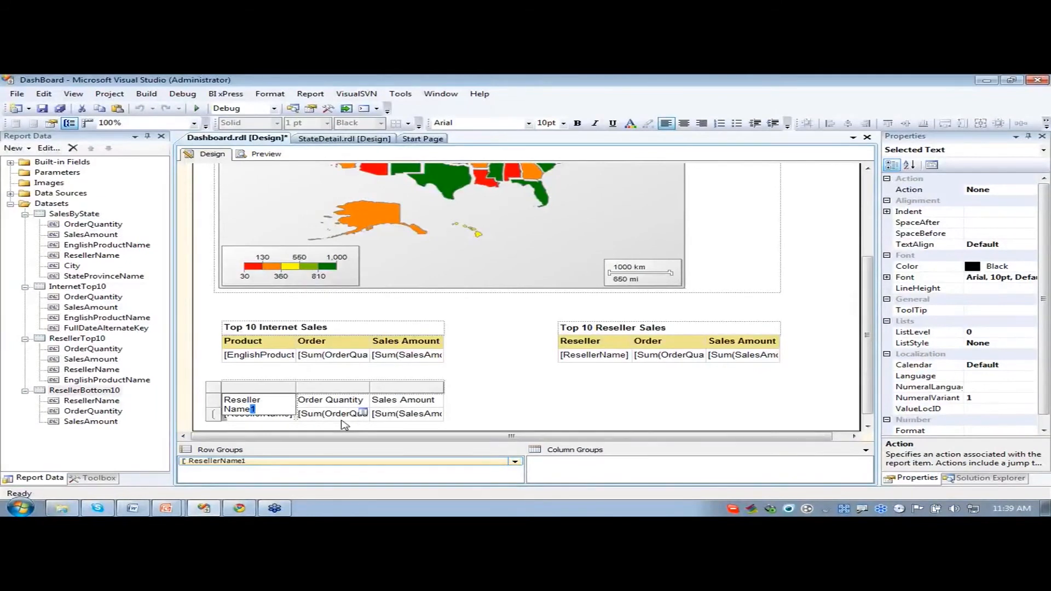
key("BackSpace")
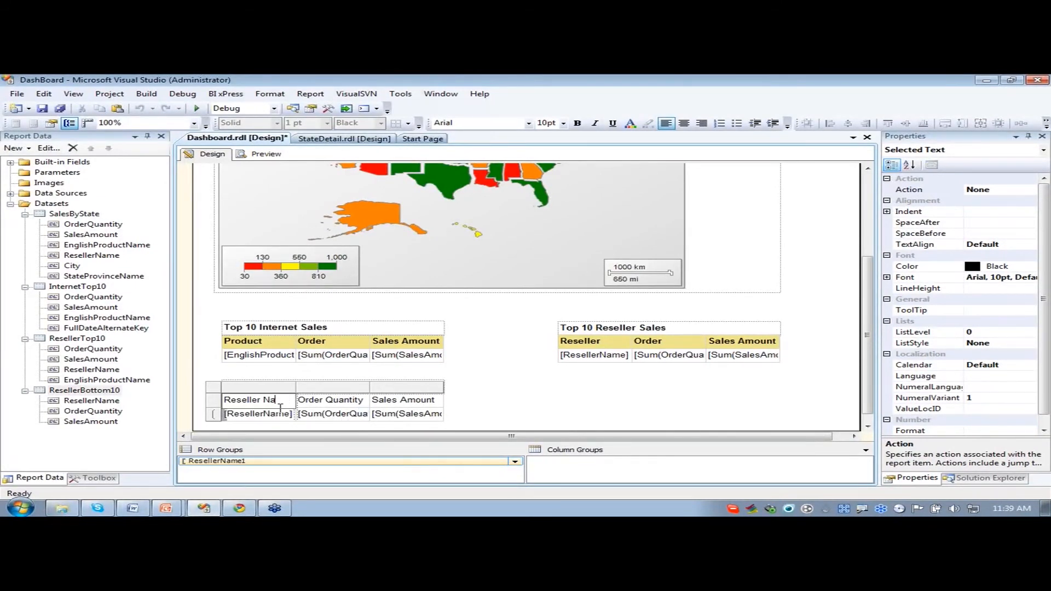
key("BackSpace")
key("BackSpace")
- Give the header row of the Bottom 10 Resellers table a Khaki background and bold text
left_click(438, 408)
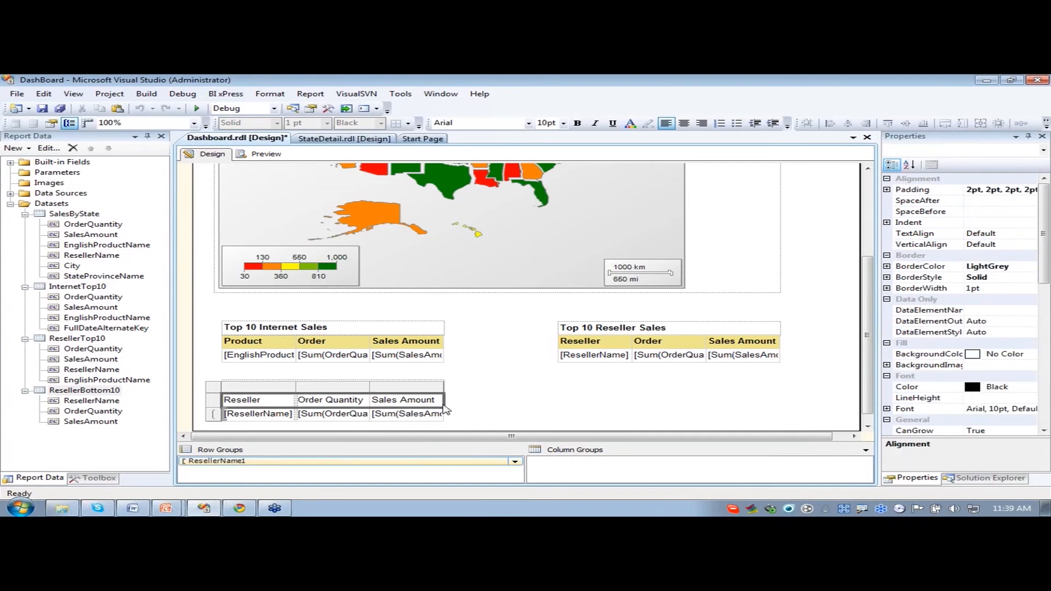
left_click(1014, 355)
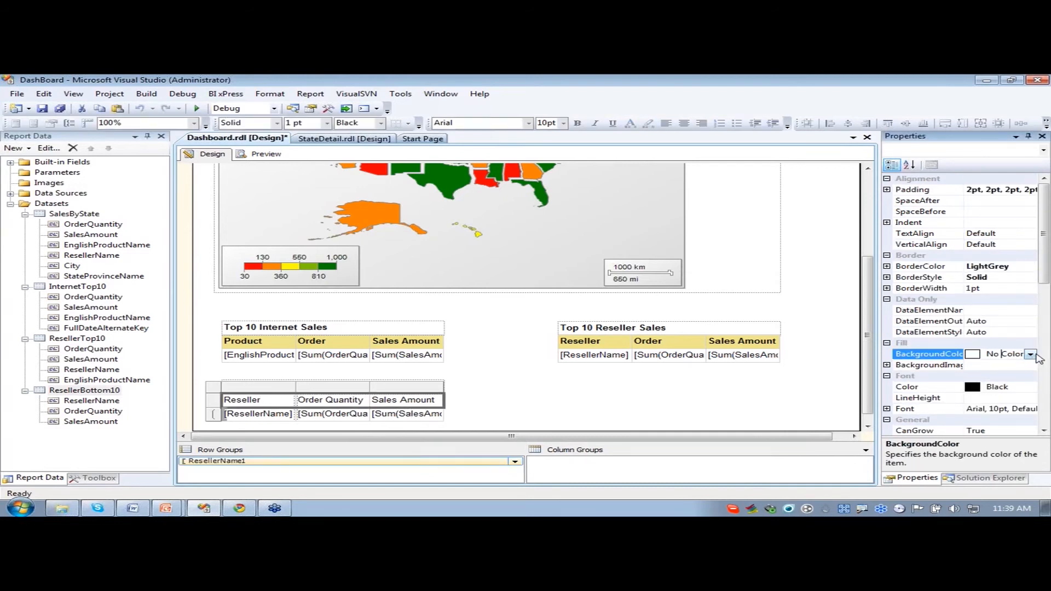
left_click(1031, 354)
left_click(947, 436)
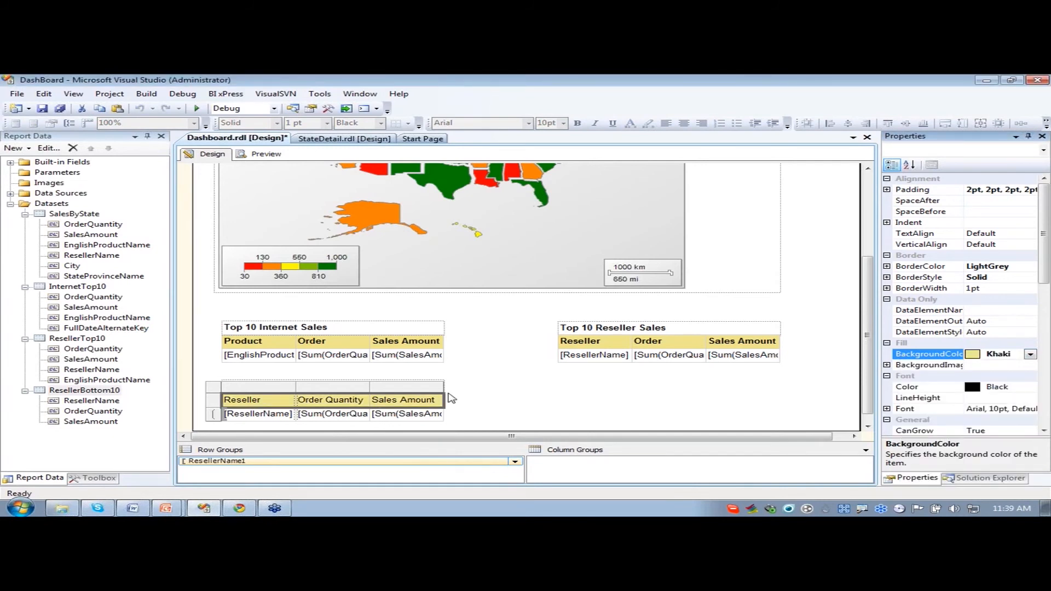
left_click(835, 298)
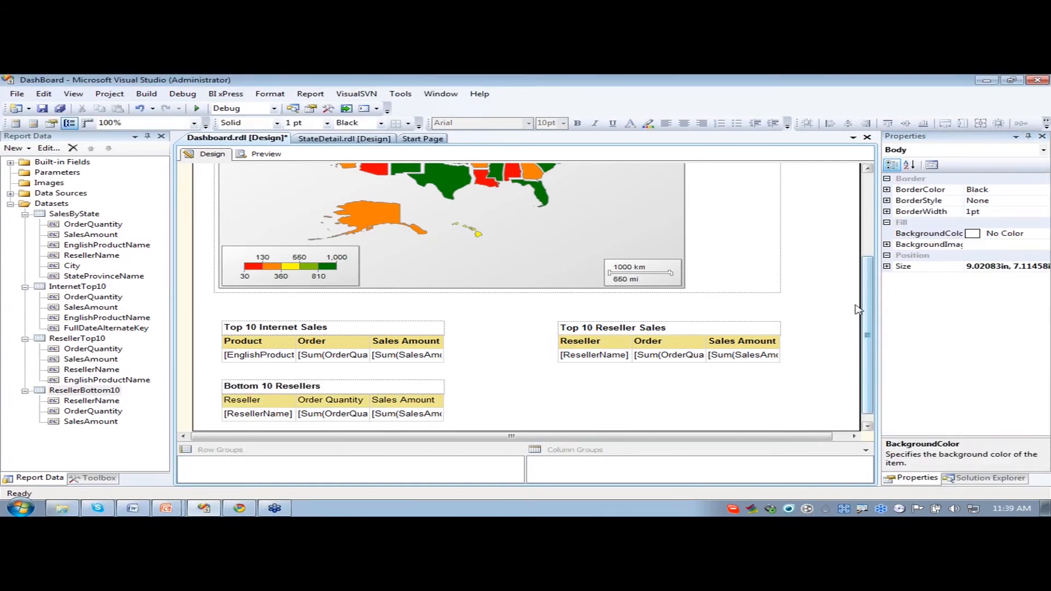
left_click(278, 403)
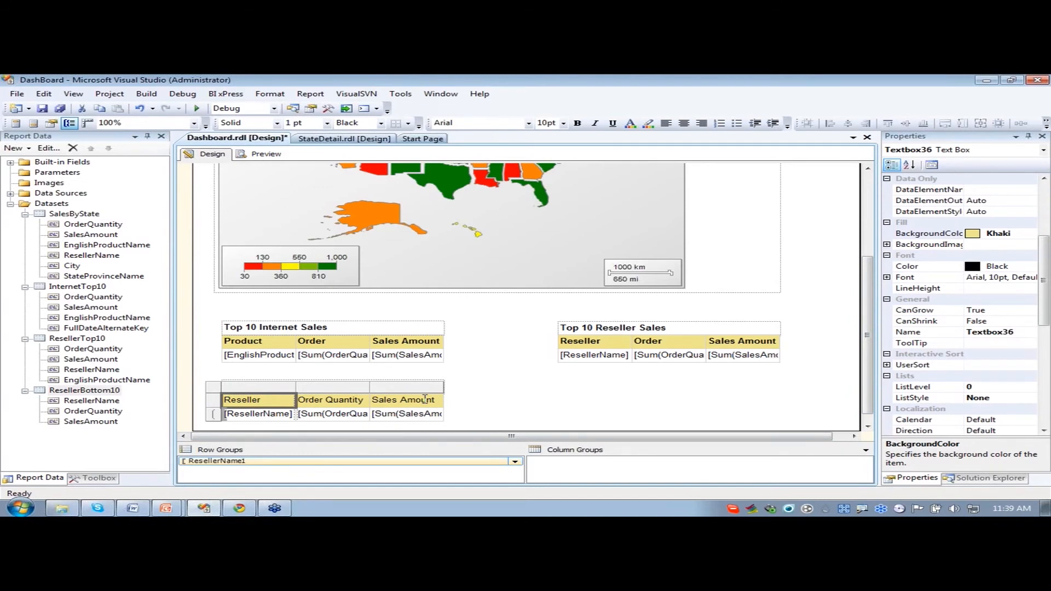
left_click(425, 399, "shift")
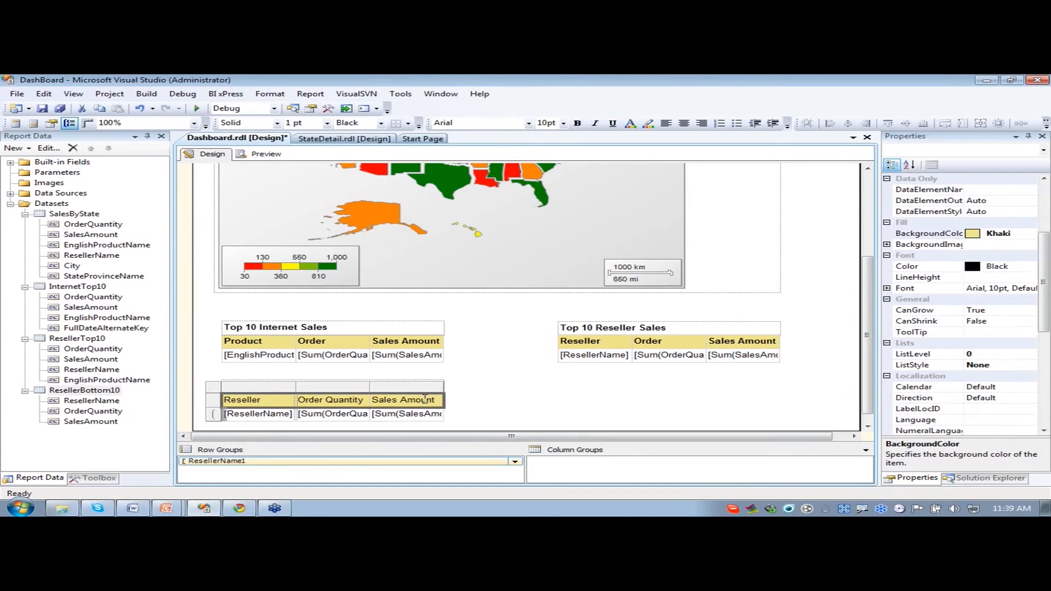
left_click(493, 406)
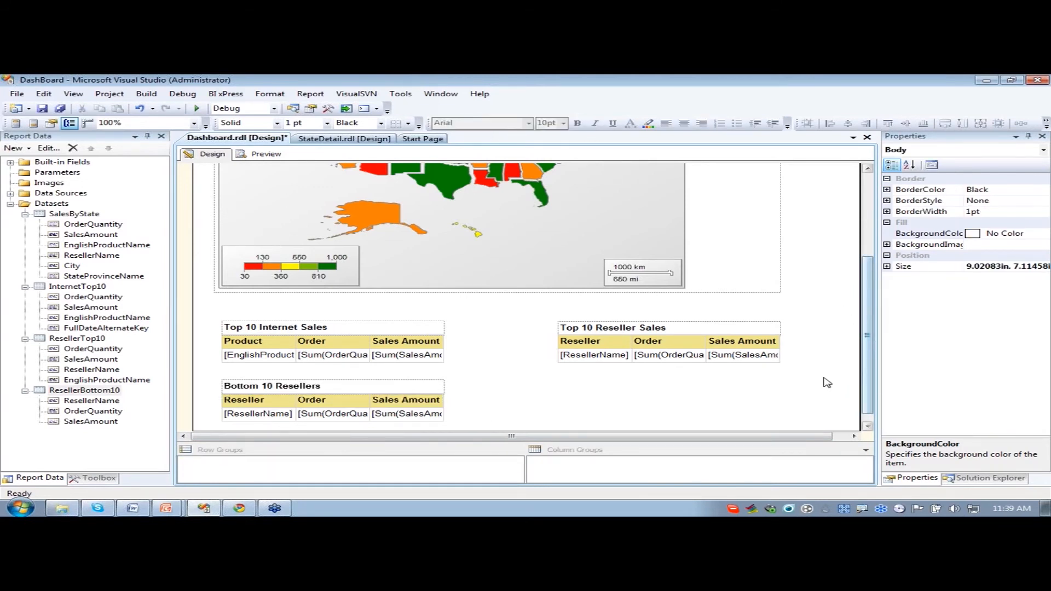
- Set the number format of the SalesAmount data cell in the Bottom 10 Resellers table to c
left_click(869, 426)
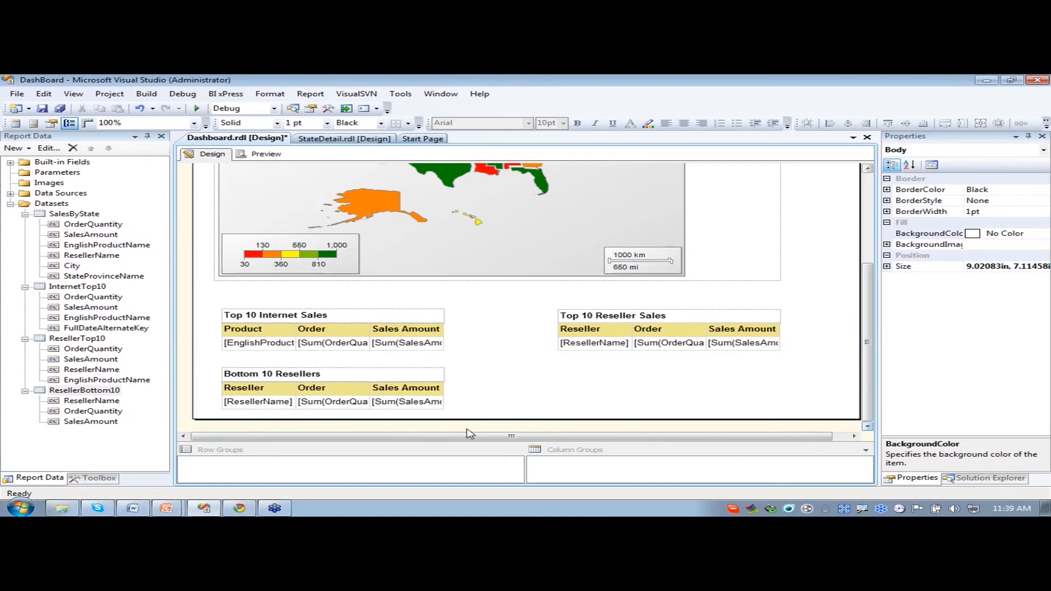
left_click(408, 403)
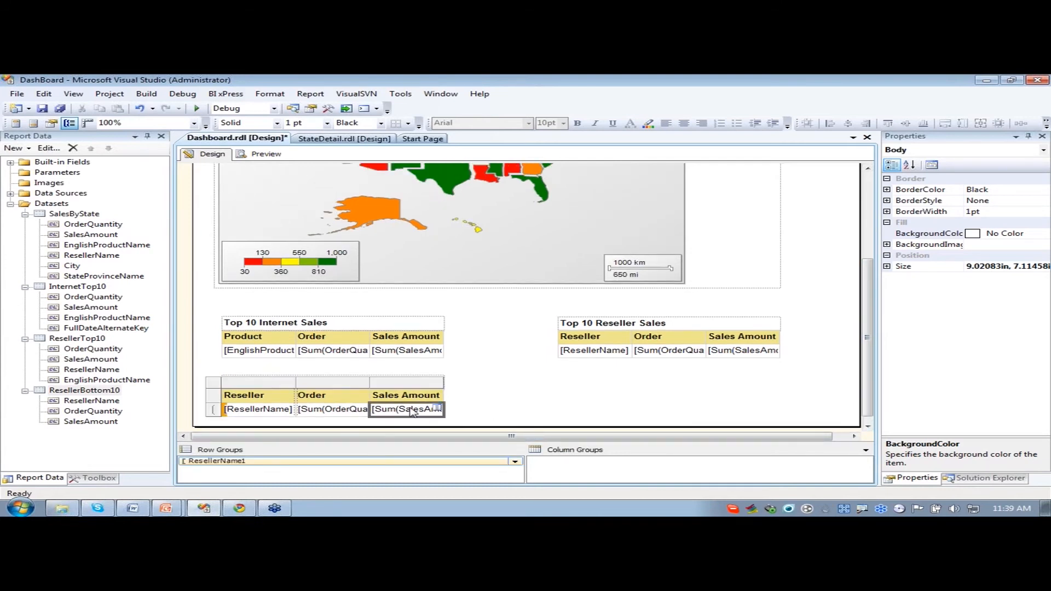
left_click_drag(1045, 306, 1040, 411)
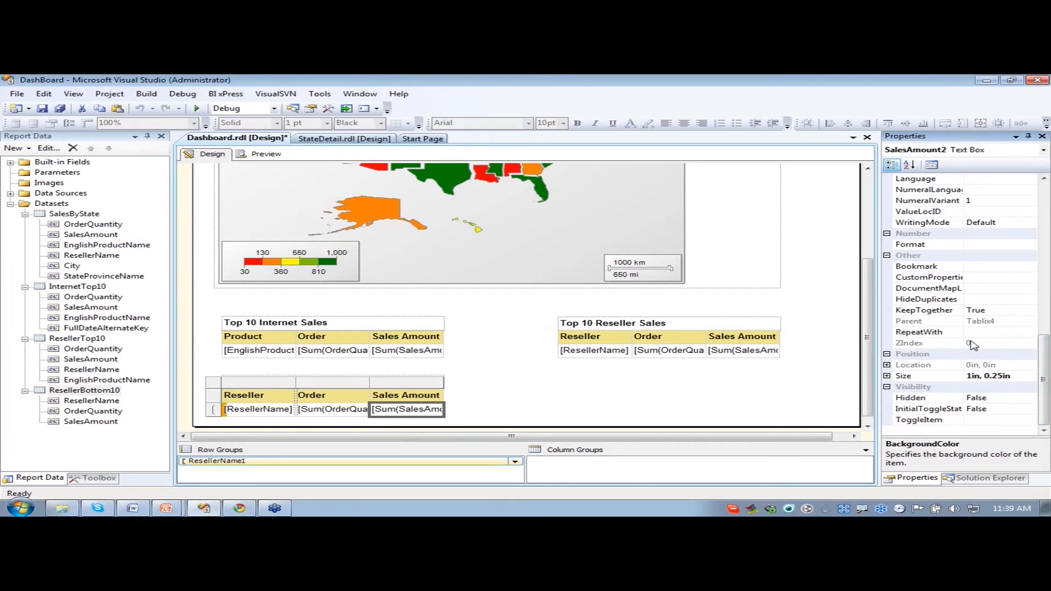
left_click(987, 246)
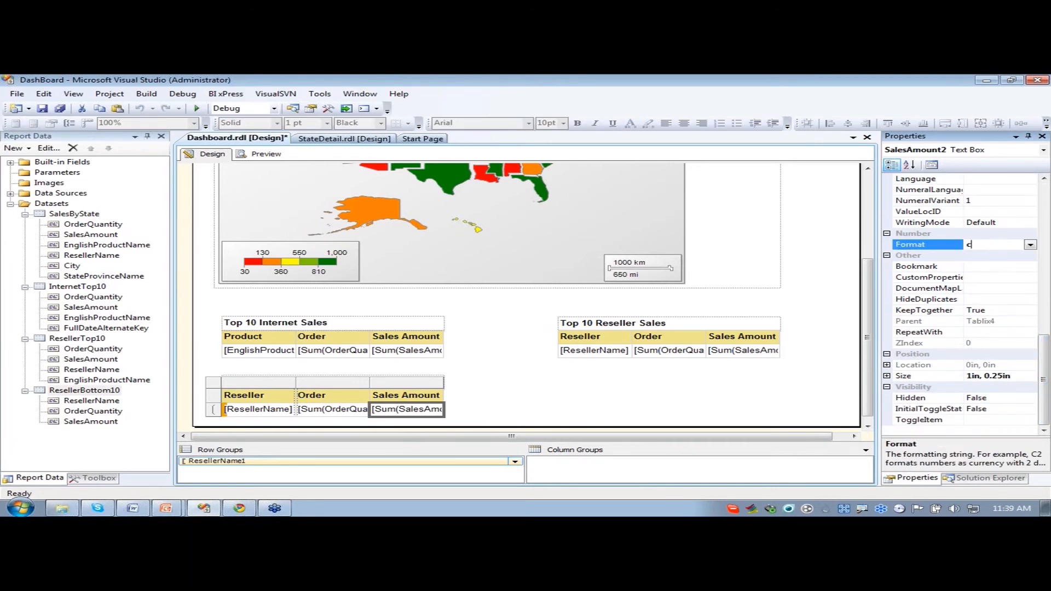
left_click(510, 413)
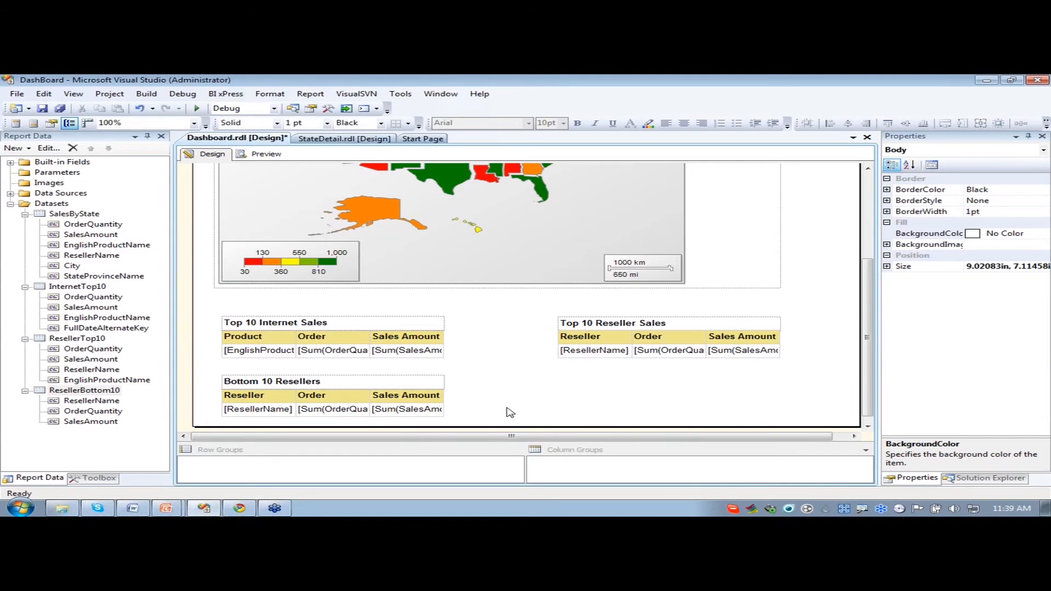
left_click(270, 402)
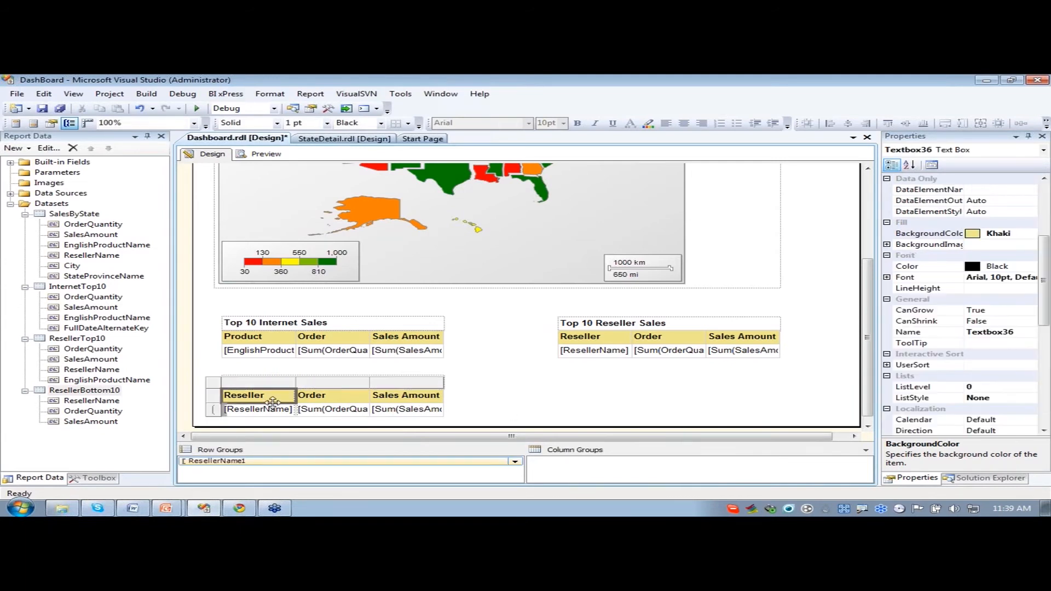
right_click(218, 461)
left_click(285, 490)
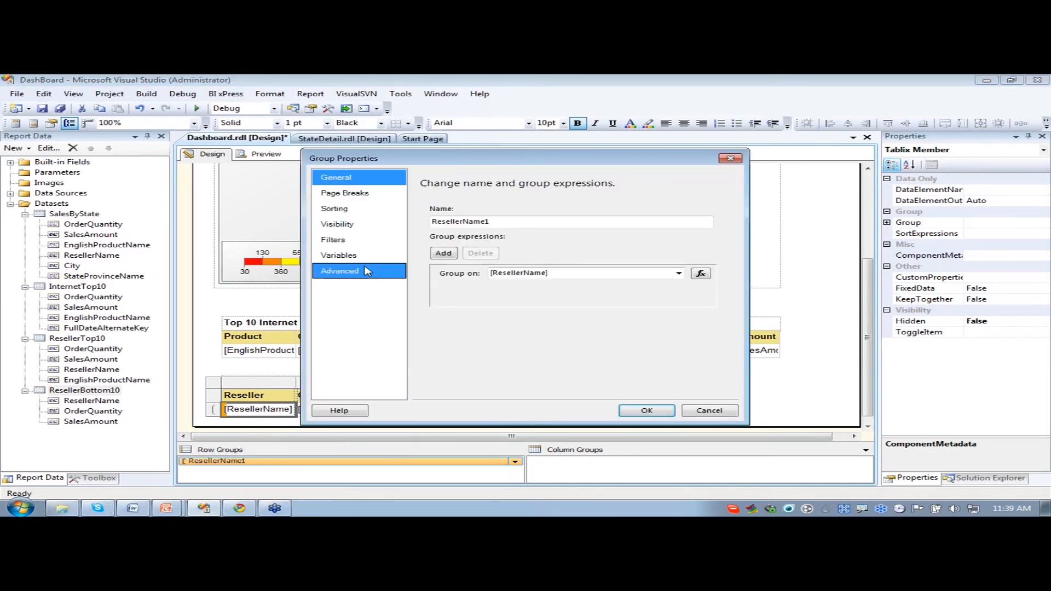
left_click(711, 411)
- Set the ResellerName1 row group of the Bottom 10 Resellers table to be hidden initially and toggled by Textbox36
left_click(272, 398)
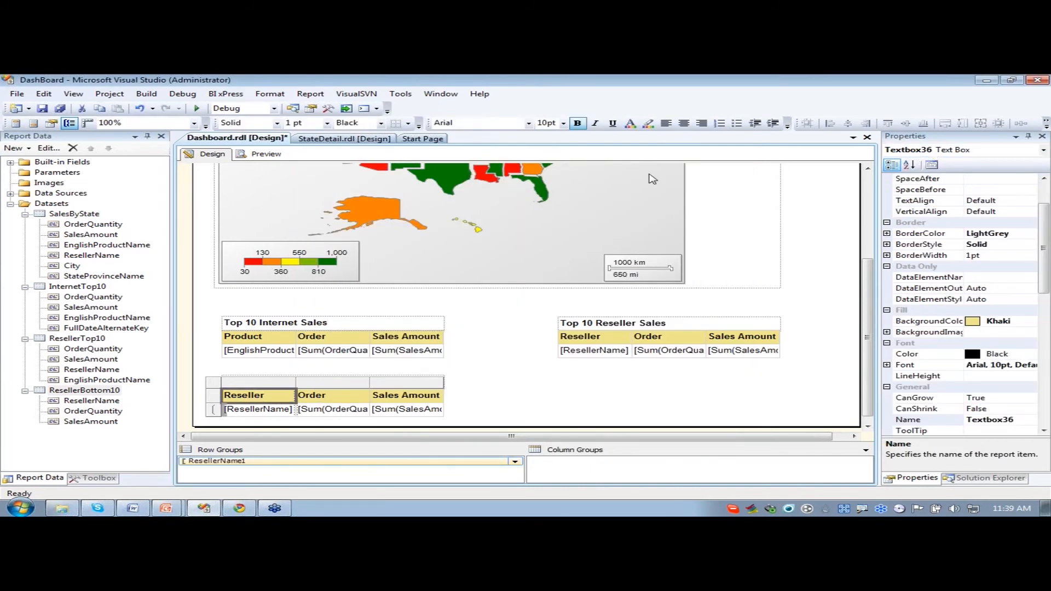
right_click(281, 468)
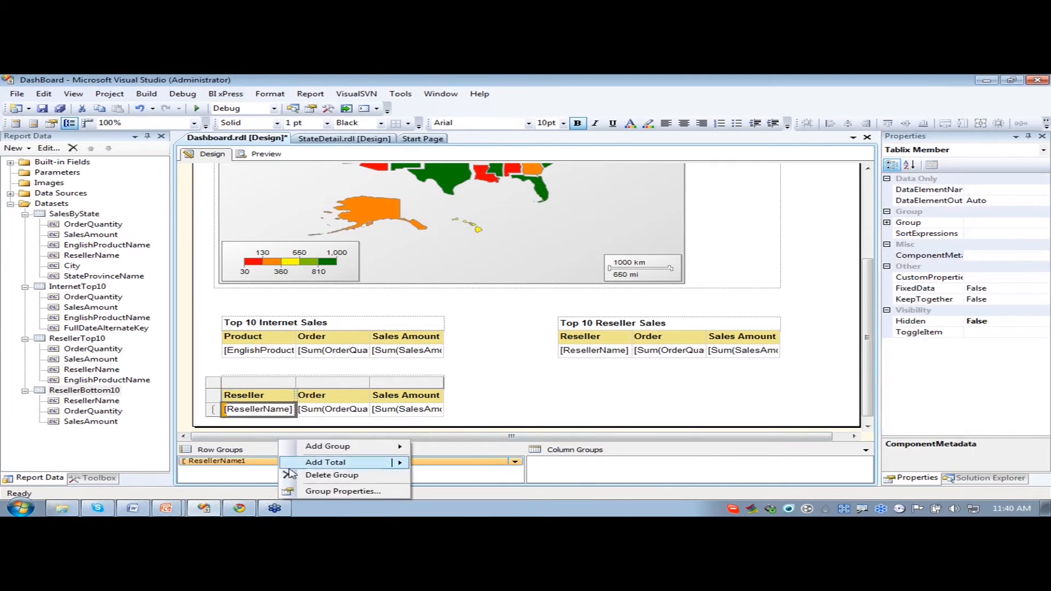
left_click(312, 494)
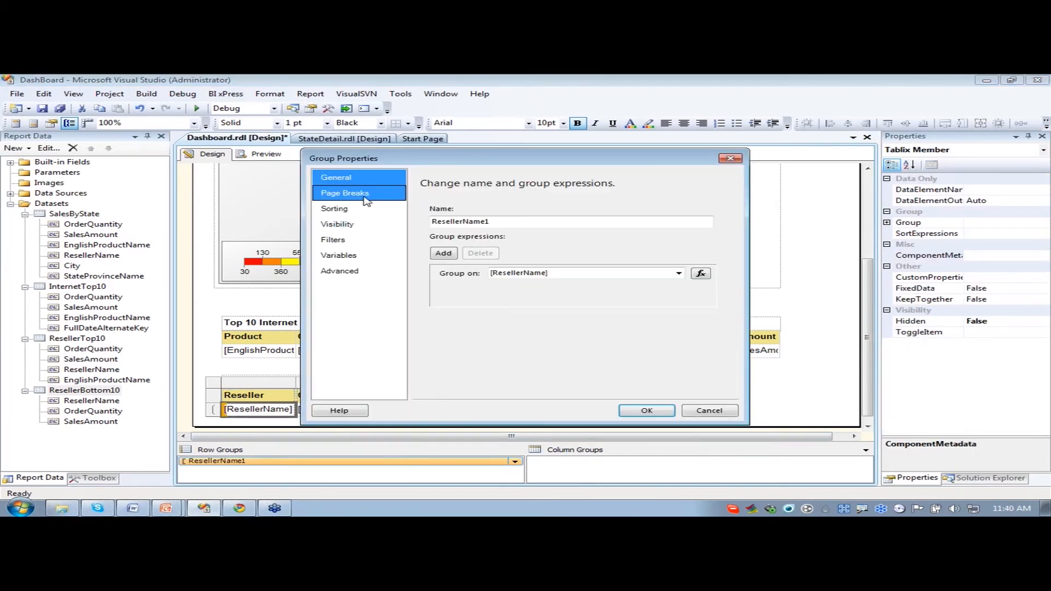
left_click(358, 226)
left_click(437, 235)
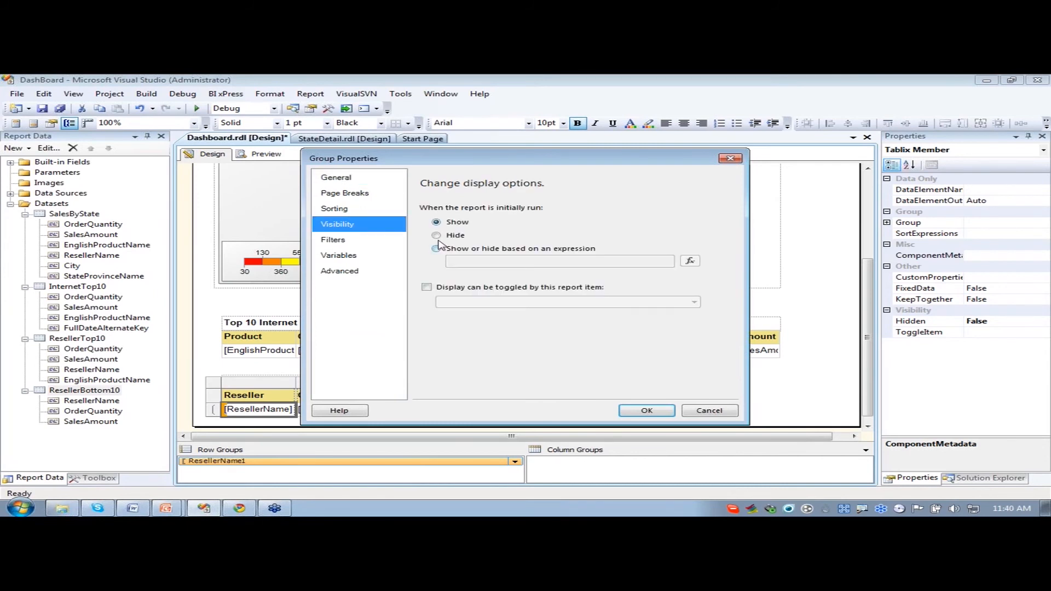
left_click(427, 288)
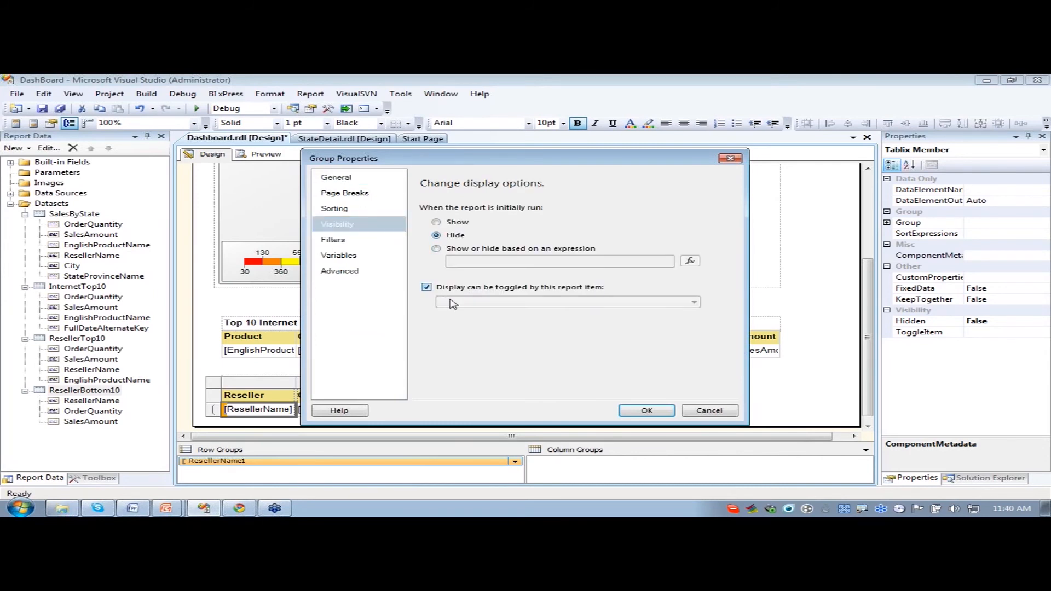
left_click(502, 303)
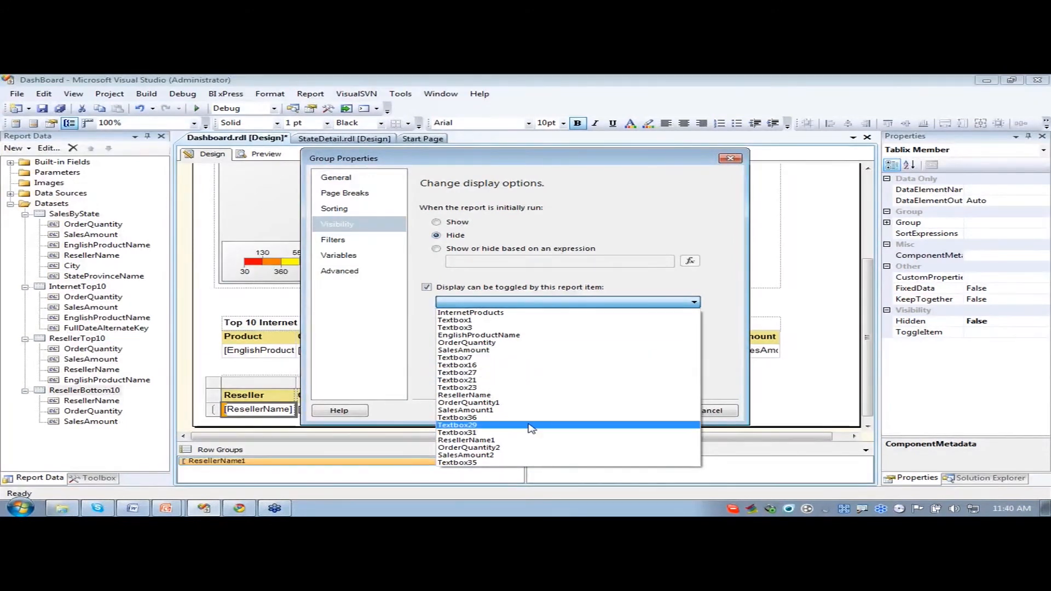
left_click(465, 418)
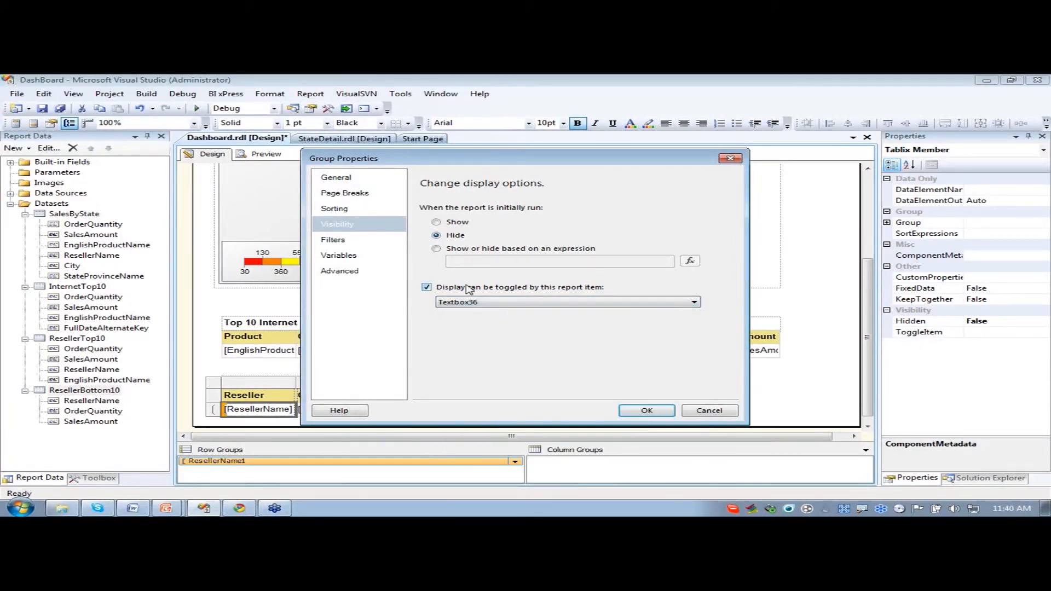
left_click(662, 412)
left_click(560, 395)
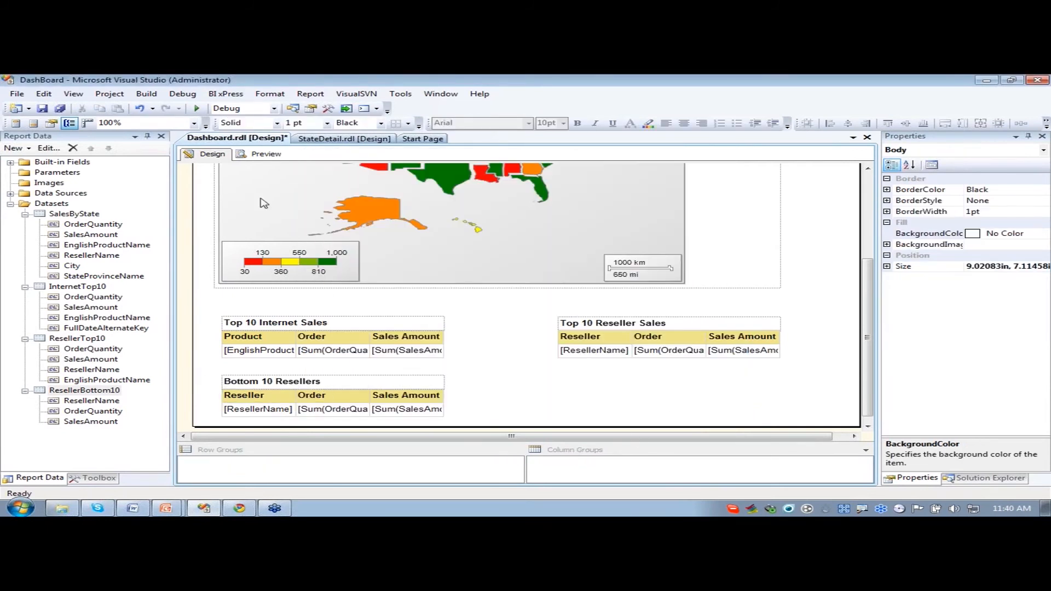
- Preview the report, expand and collapse the Bottom 10 Resellers table to check its rows, and return to the design view
left_click(258, 156)
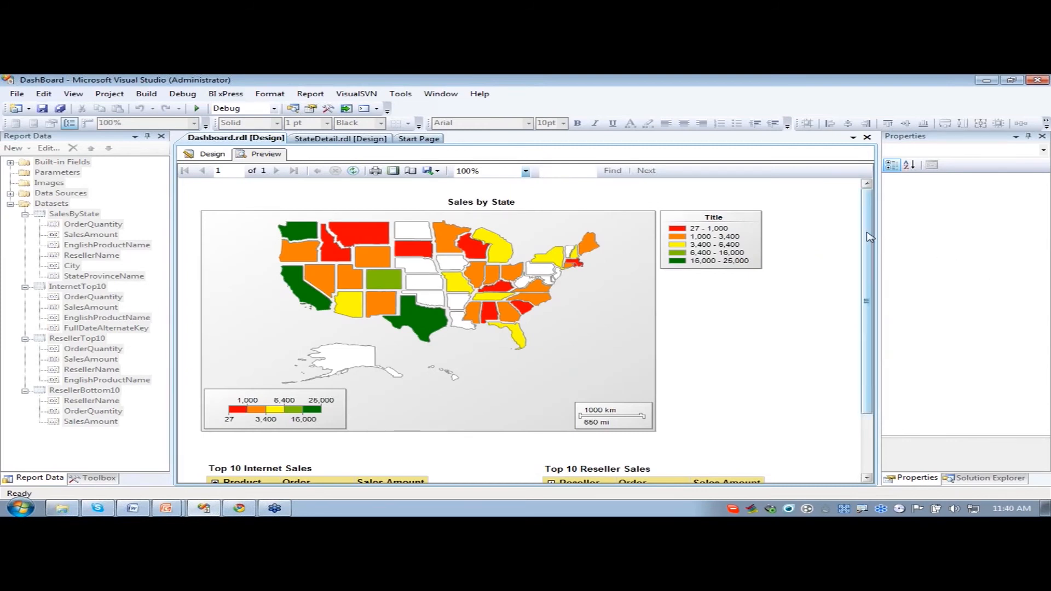
left_click_drag(868, 234, 871, 298)
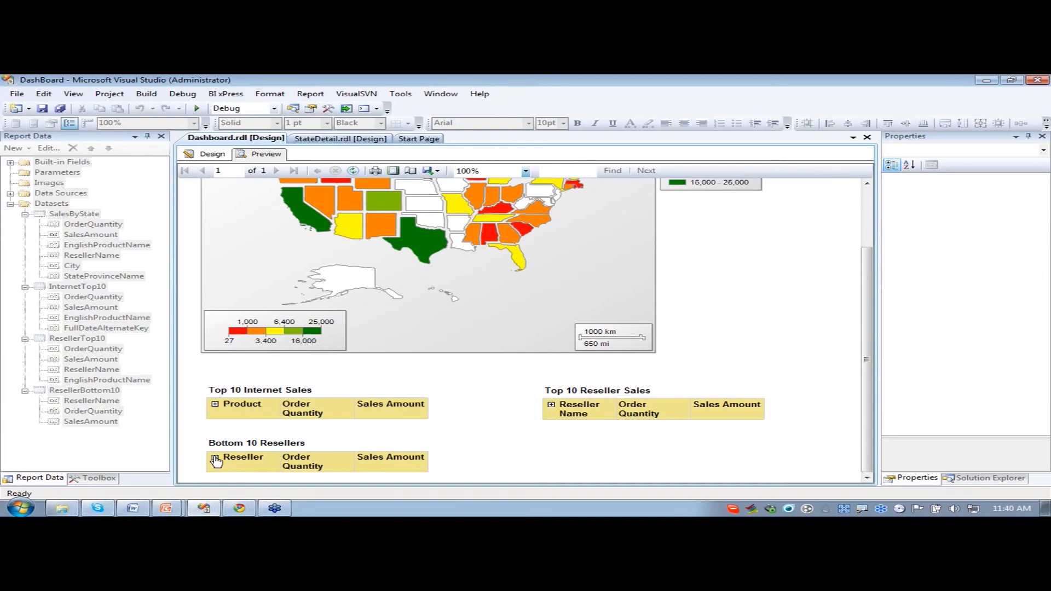
left_click(215, 459)
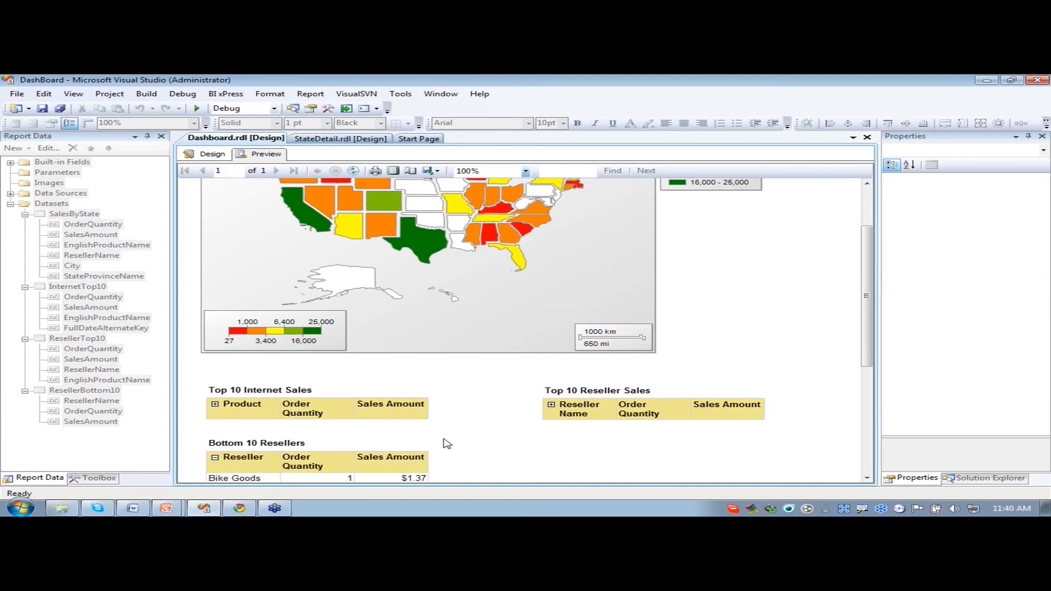
scroll(448, 444, "down", 6)
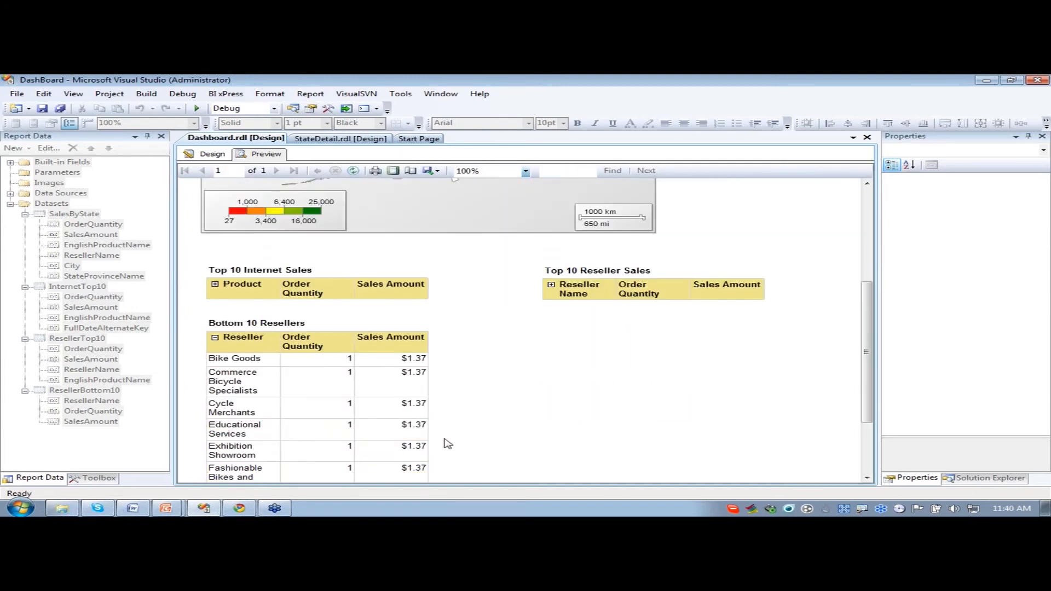
scroll(414, 358, "down", 2)
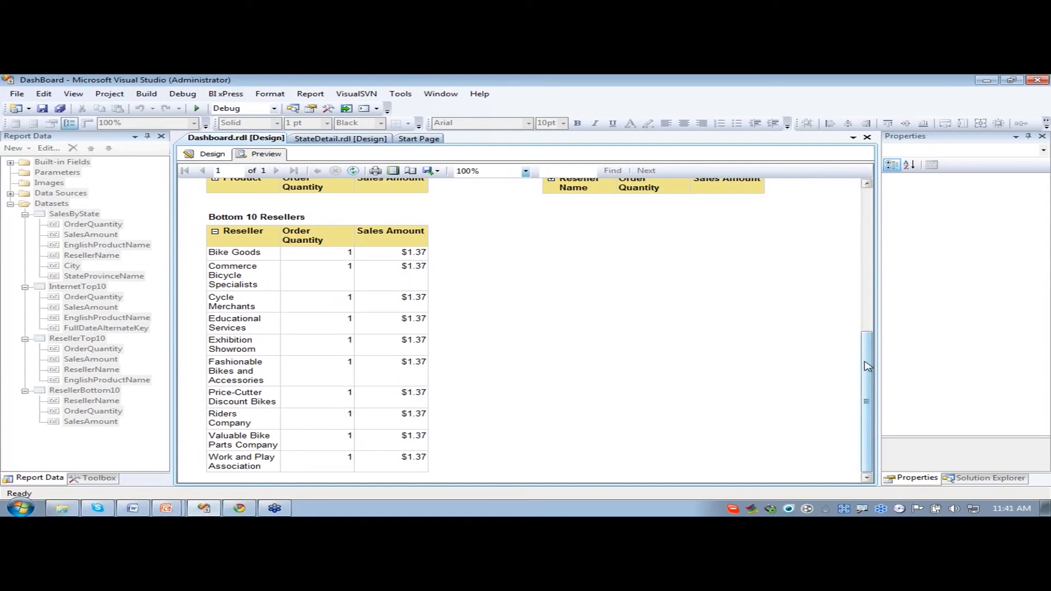
scroll(869, 398, "up", 2)
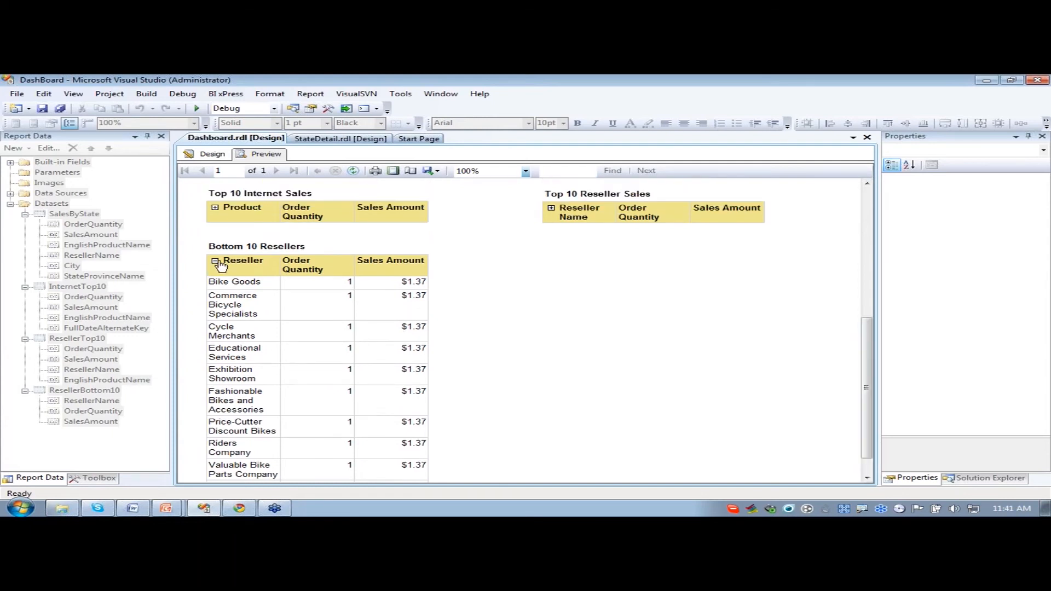
left_click(215, 262)
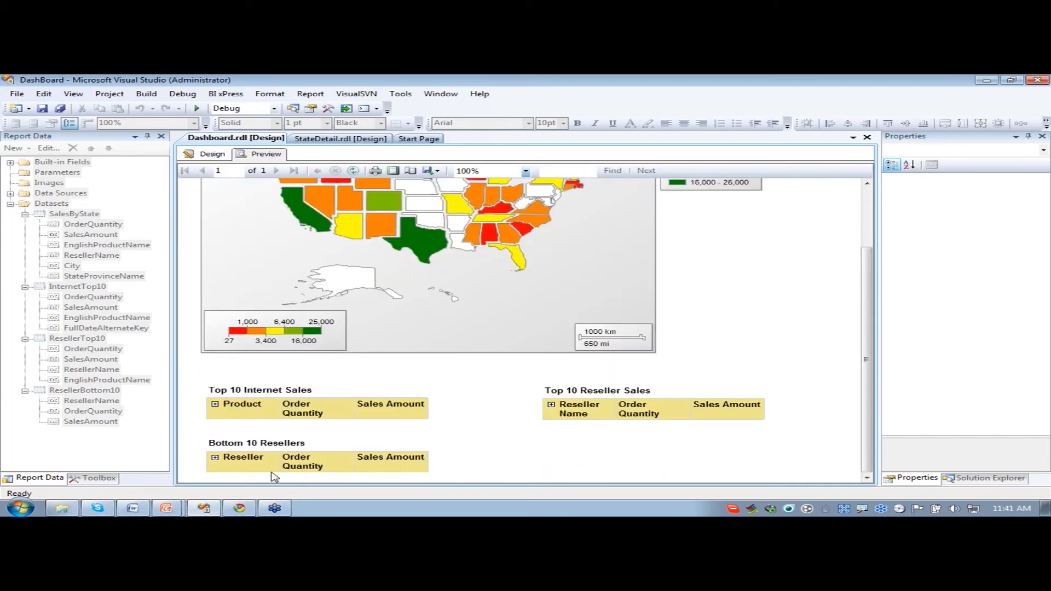
left_click(212, 156)
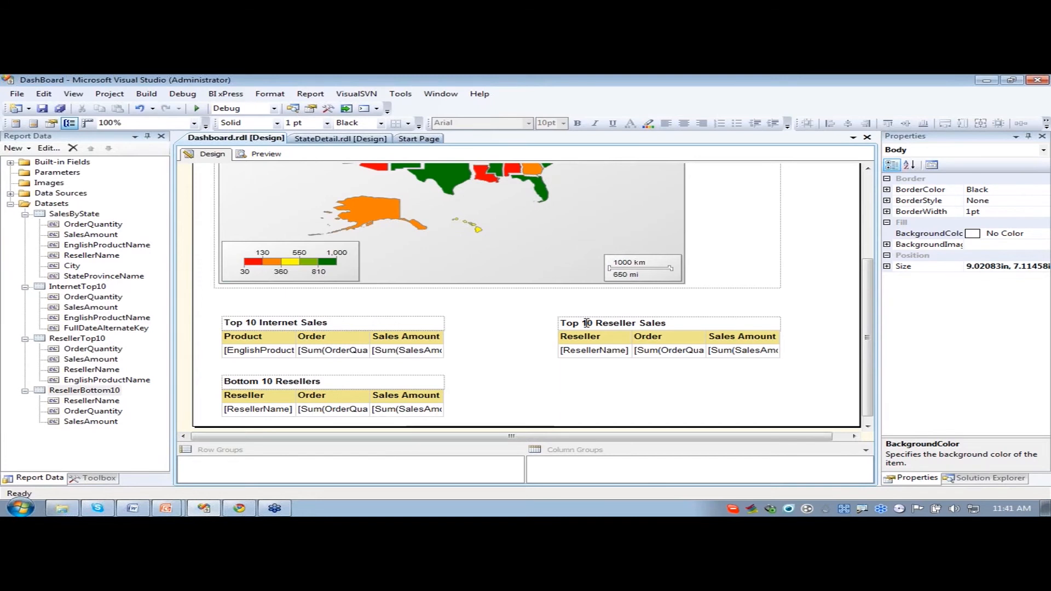
left_click(104, 478)
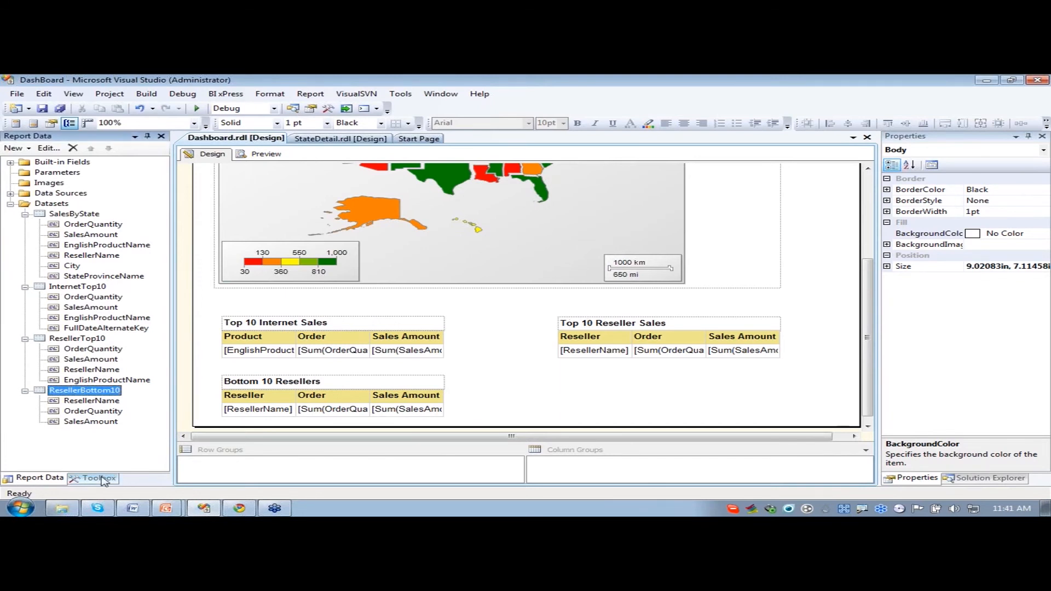
left_click(100, 478)
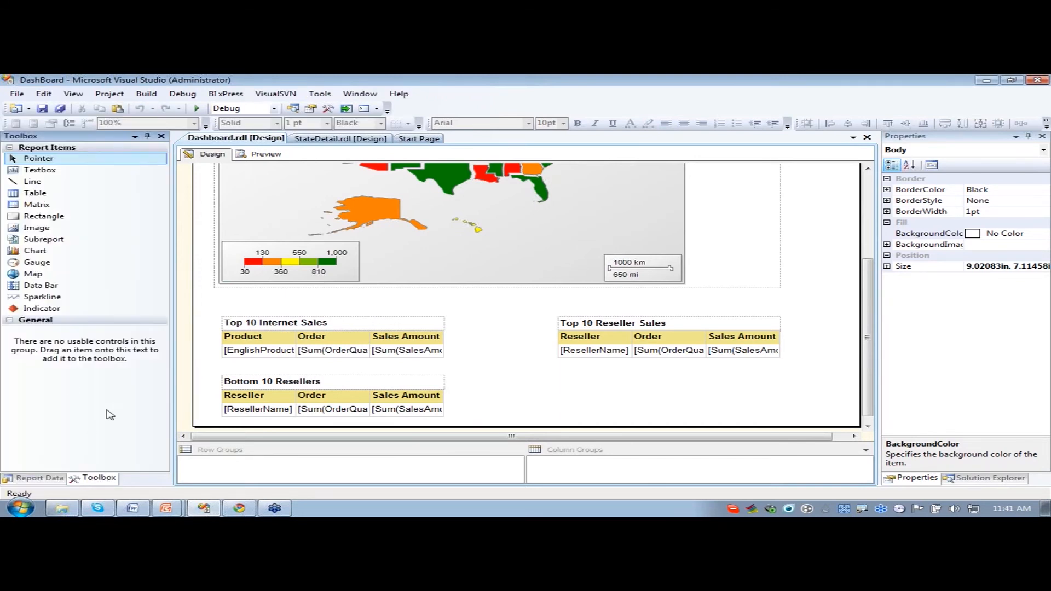
left_click(54, 311)
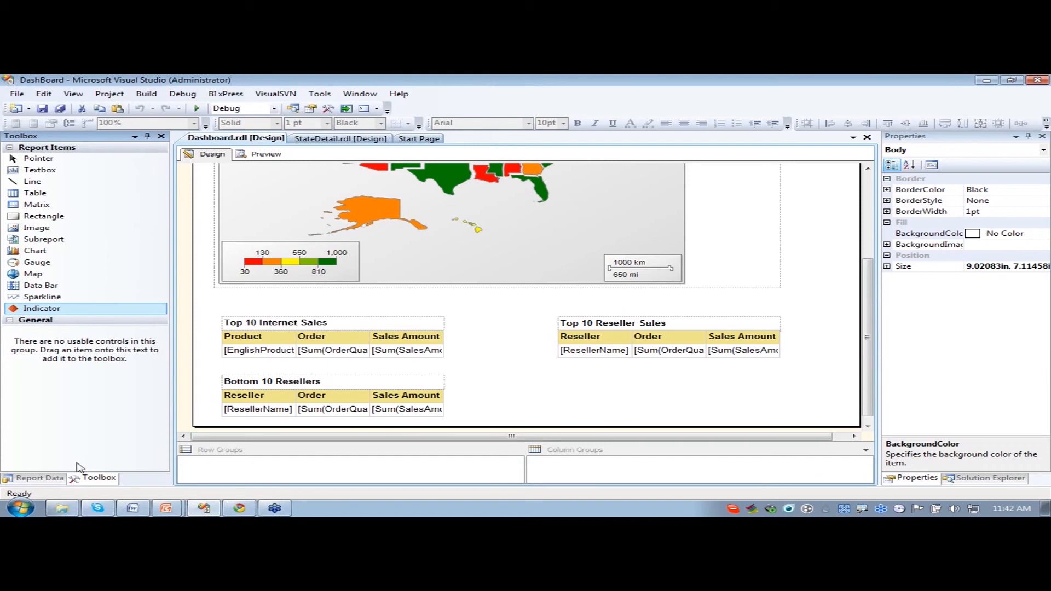
left_click(38, 478)
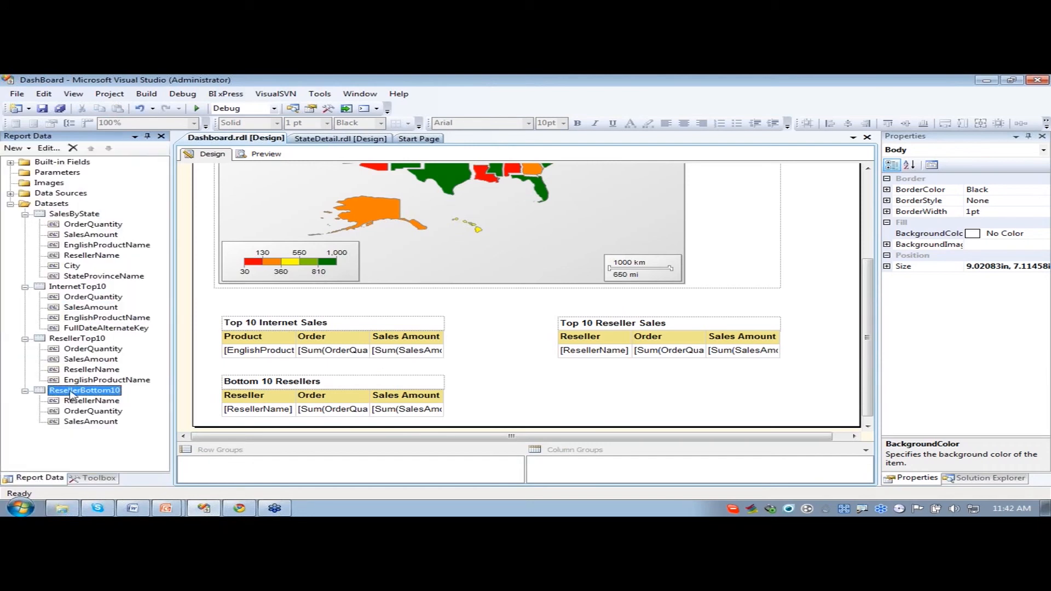
- Add a dataset named ProductStats that is embedded in the report and uses the AWDW data source
left_click(52, 203)
right_click(53, 205)
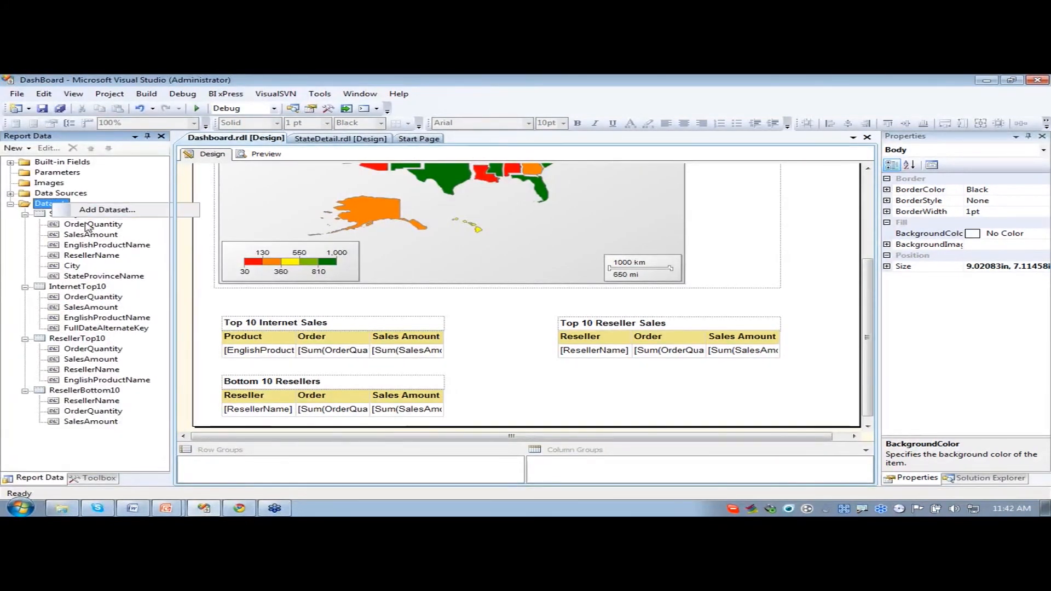
left_click(107, 209)
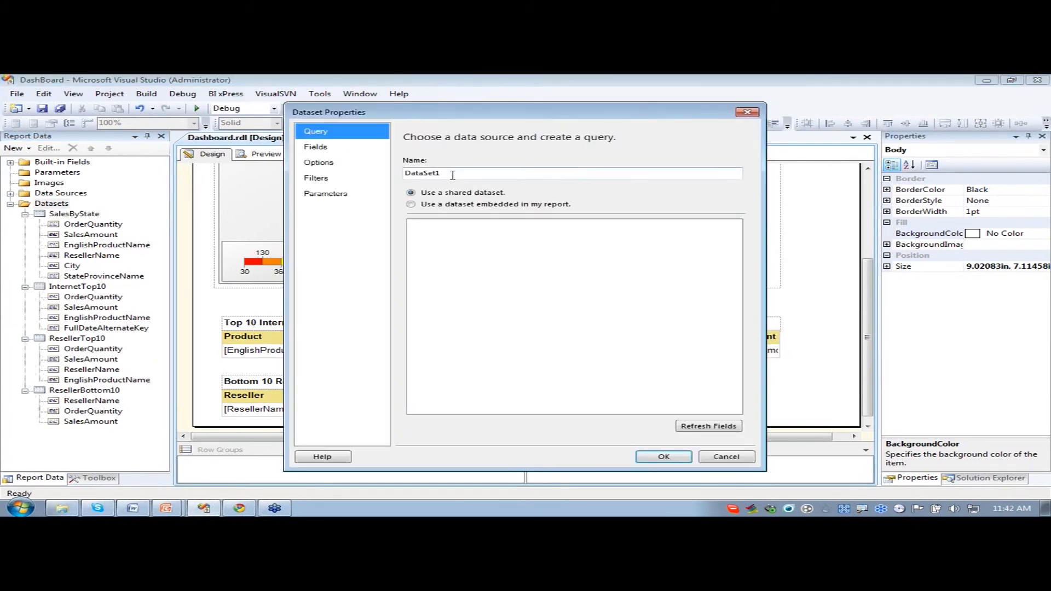
type("ProductStats")
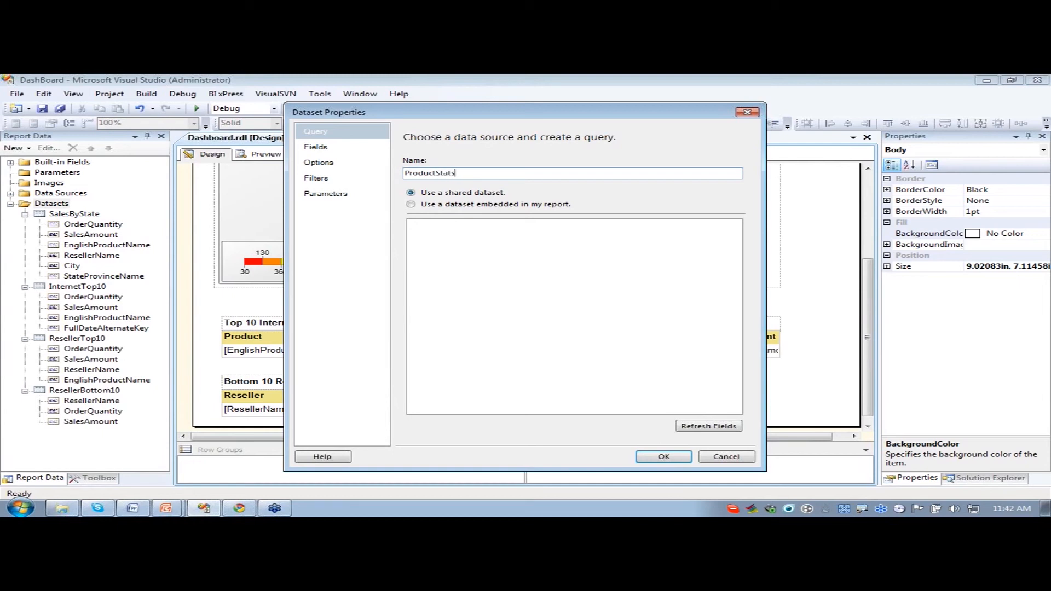
left_click(411, 204)
left_click(515, 238)
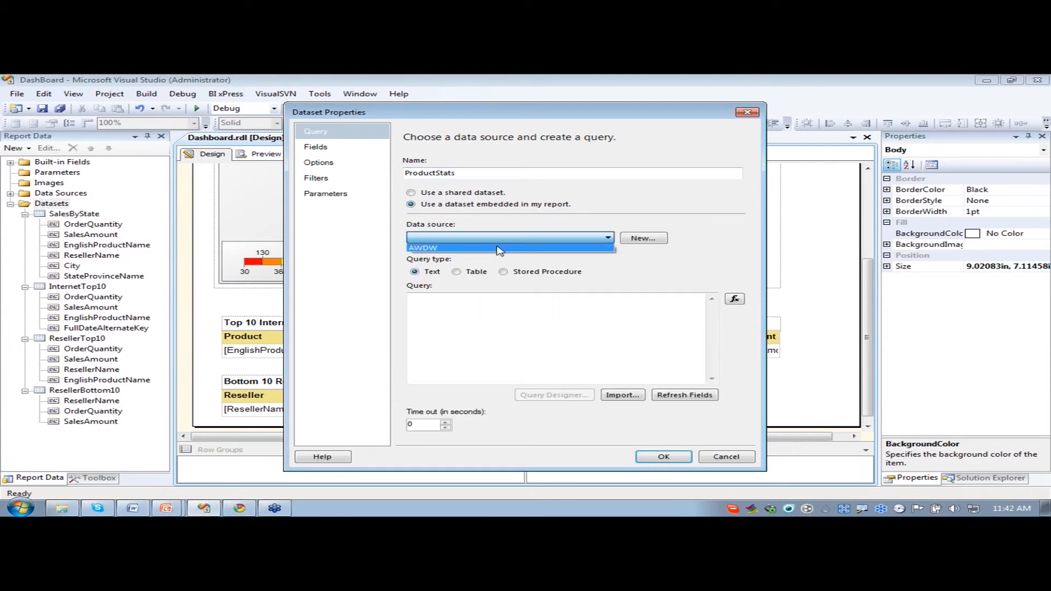
left_click(499, 248)
- Query DimProduct joined to FactInternetSales for EnglishProductName, summed OrderQuantity as TotalSales and a Case of -1 below 200, 0 for 200-500, 1 above 500, grouped by EnglishProductName
left_click(438, 312)
key("alt+Tab")
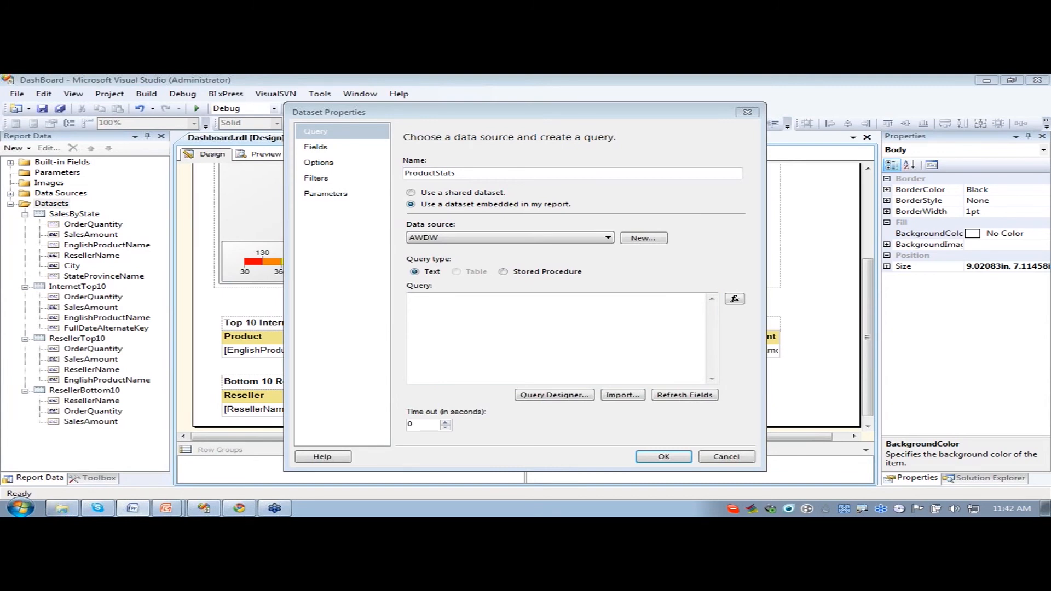
left_click(425, 353)
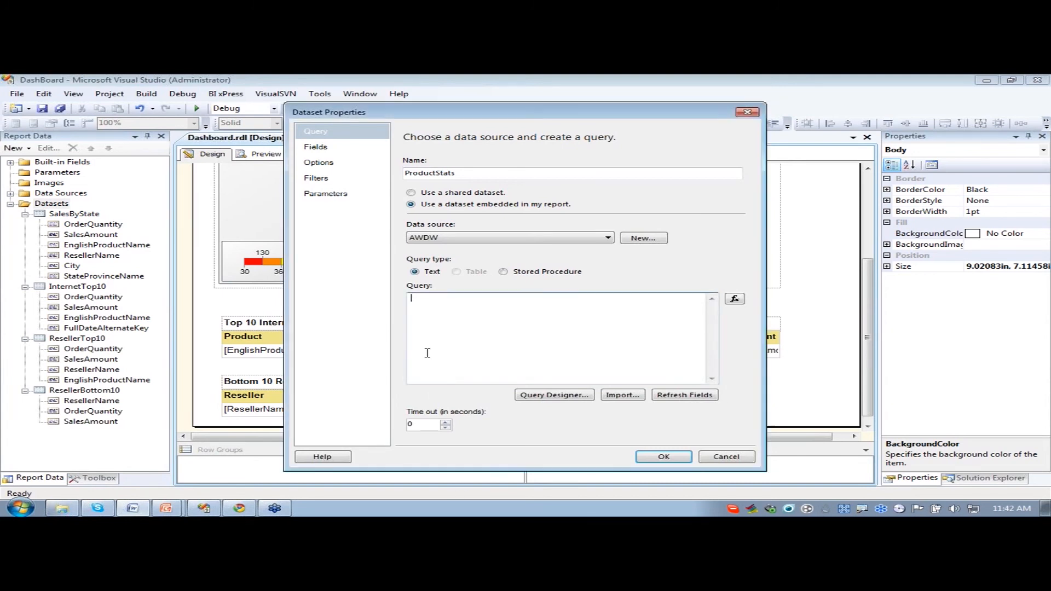
type("Select EnglishProductName , SUM(OrderQuantity)as TotalSales ,Case When SUM(OrderQuantity) < 200 Then -1 When SUM(OrderQuantity) between 200 and 500 Then 0 When SUM(OrderQuantity) > 500 Then 1 End From DimProduct p join FactInternetSales f on f.ProductKey = p.ProductKey Group by EnglishProductName")
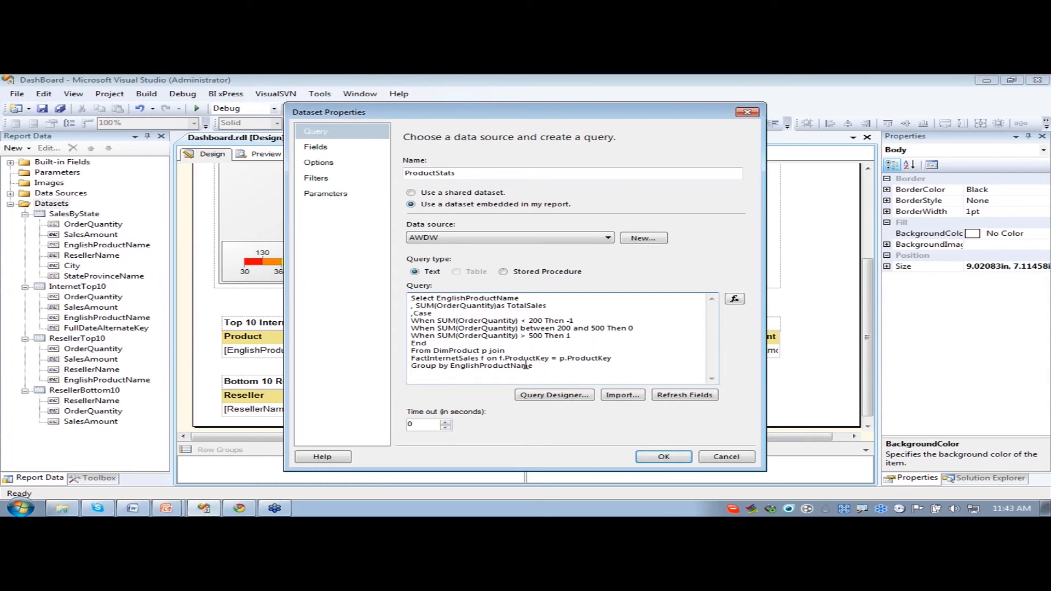
left_click(664, 457)
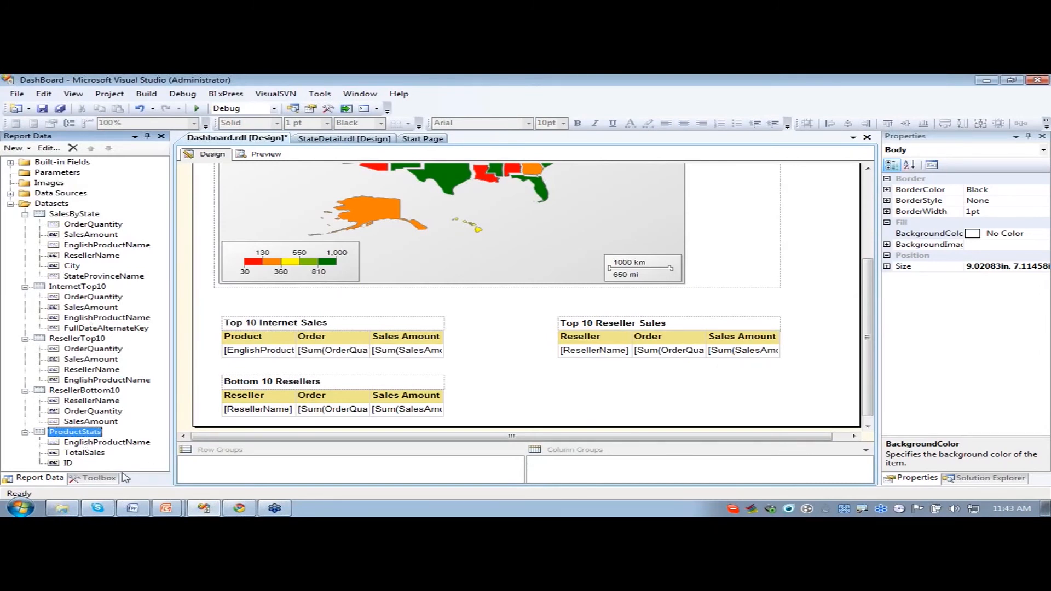
- Place a new table below the Top 10 Reseller Sales table and a textbox directly above it, matching the new table's width
left_click(93, 479)
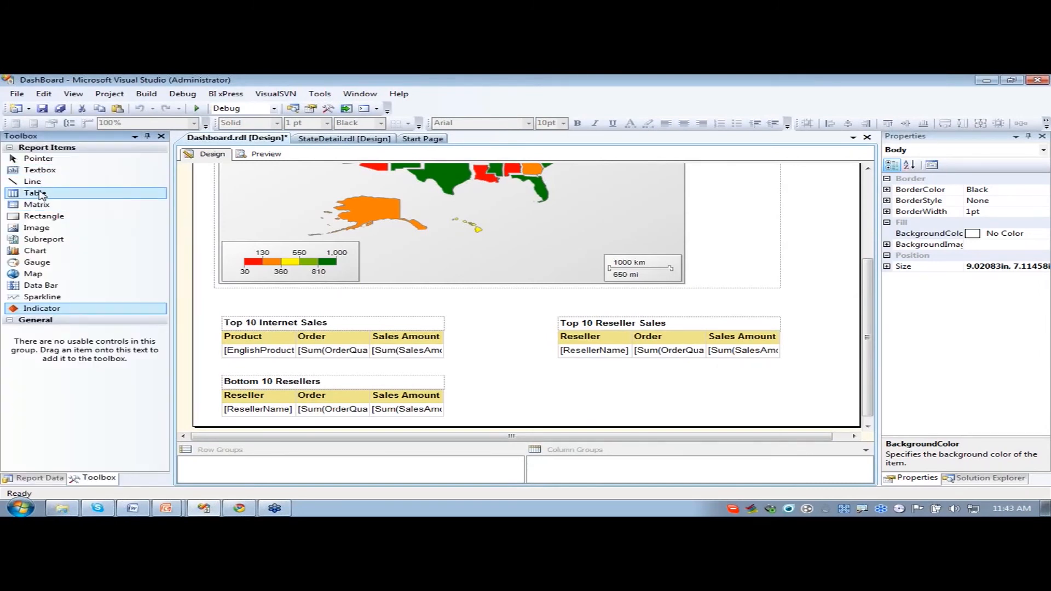
left_click_drag(41, 196, 567, 391)
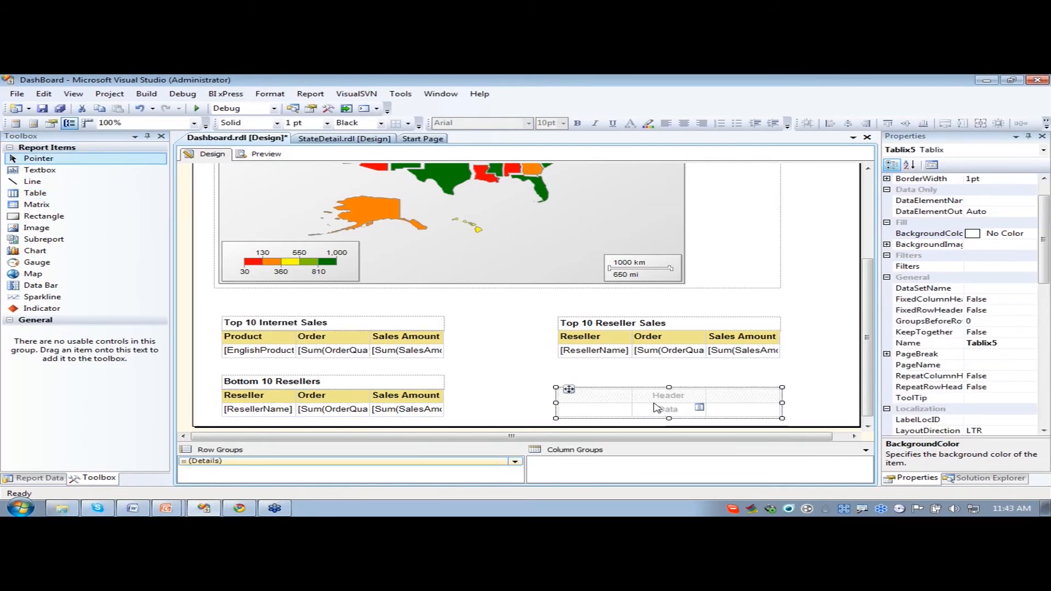
left_click_drag(28, 170, 569, 376)
left_click_drag(634, 391, 782, 391)
- Title the textbox above the new table Product Stats in bold and show the report's datasets
left_click(661, 385)
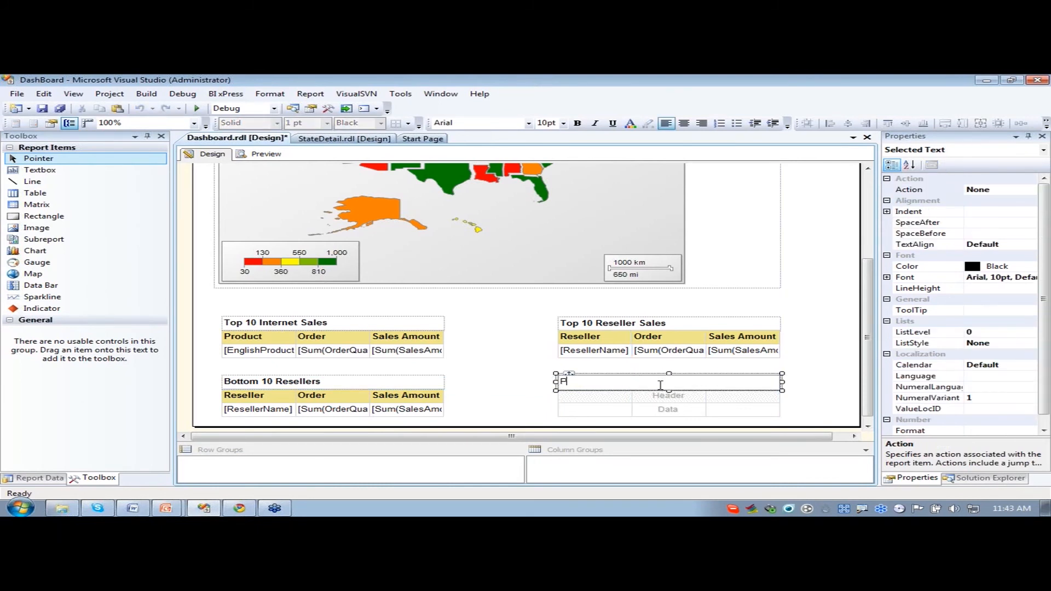
type("Product Stats")
left_click_drag(645, 380, 561, 392)
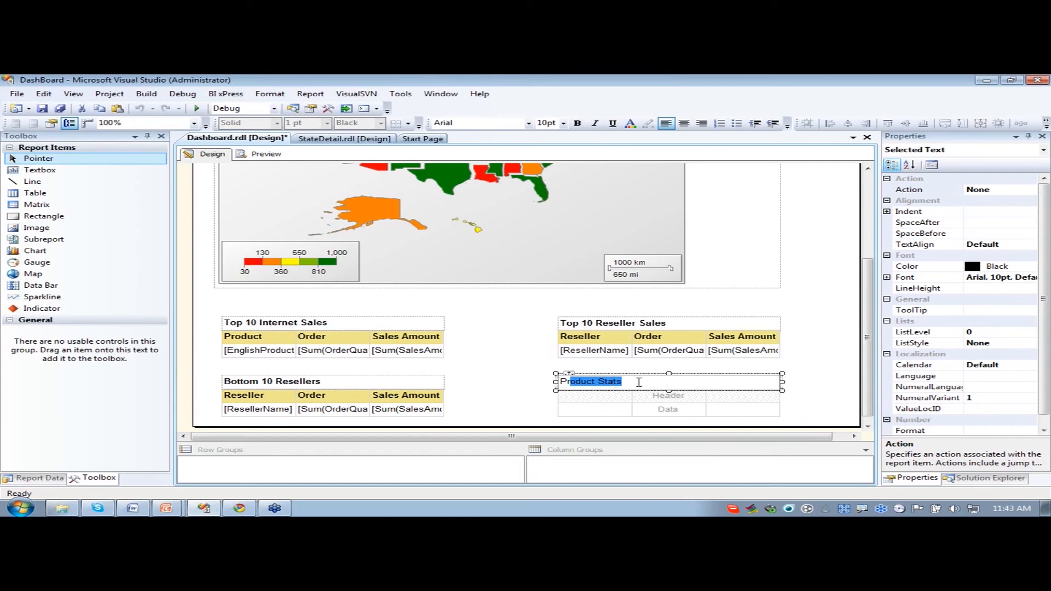
left_click_drag(638, 383, 548, 383)
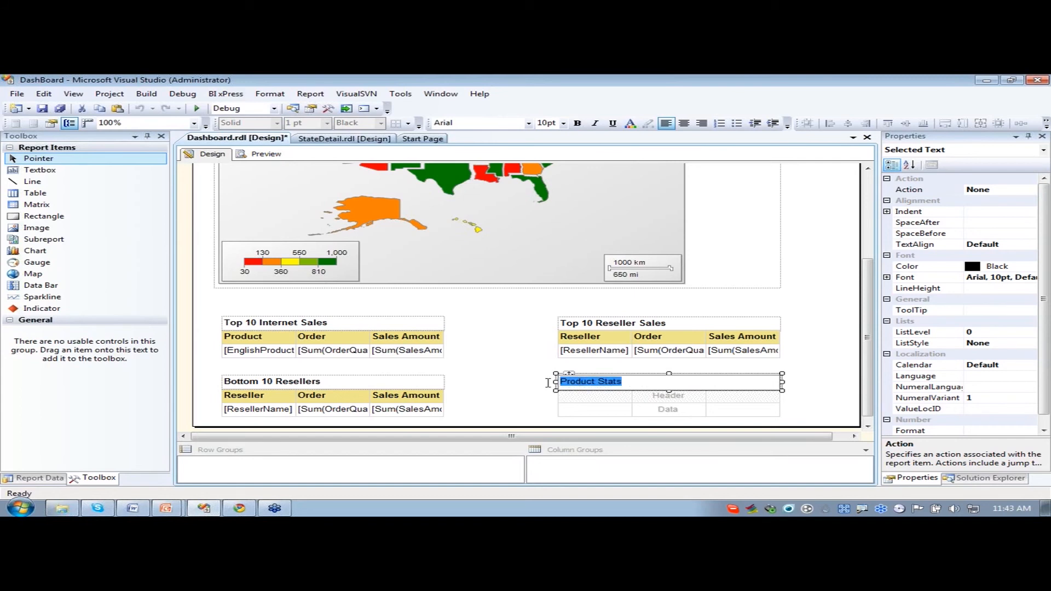
left_click(577, 123)
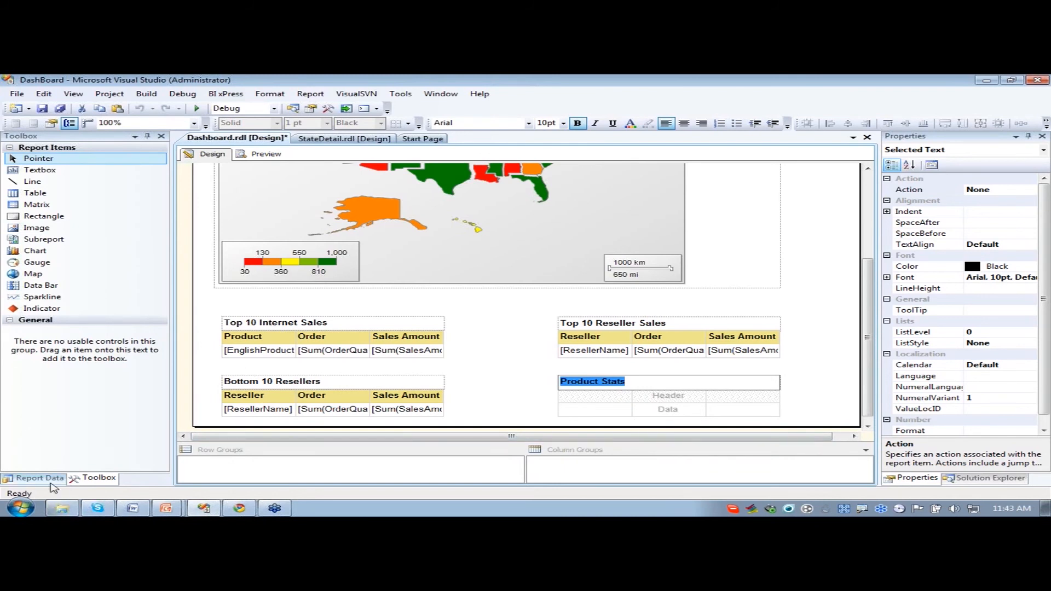
left_click(34, 478)
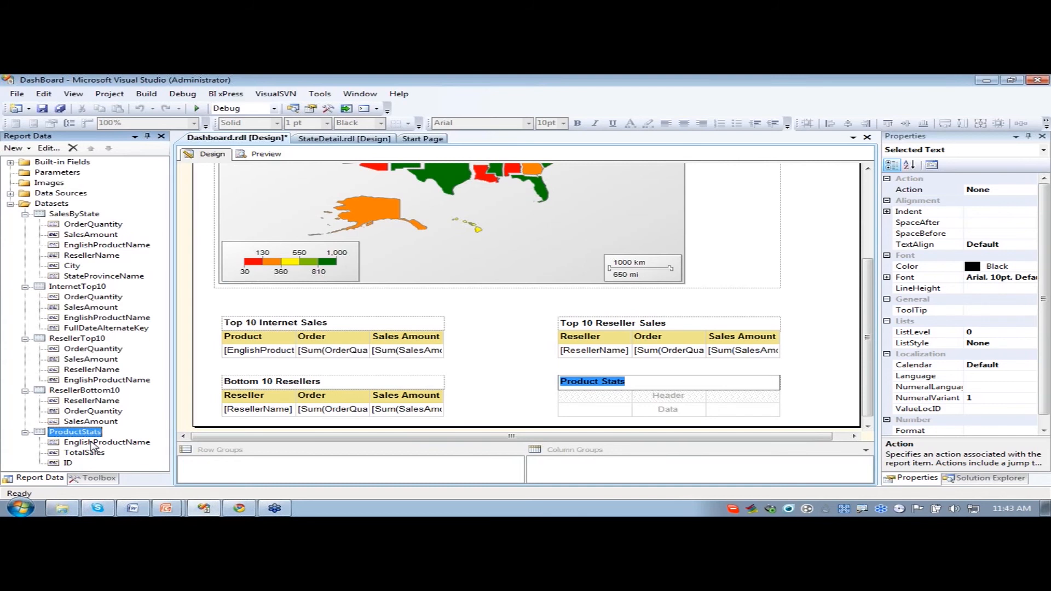
- Group the new table's rows by EnglishProductName from the ProductStats dataset and delete the Details group only, keeping its rows and columns
left_click_drag(92, 446, 216, 463)
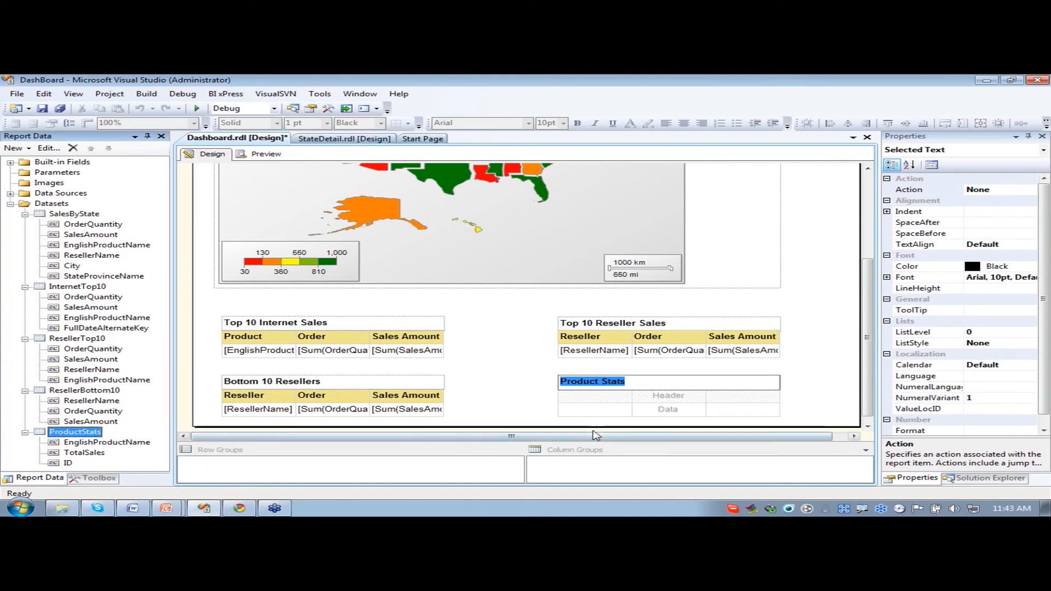
left_click(597, 410)
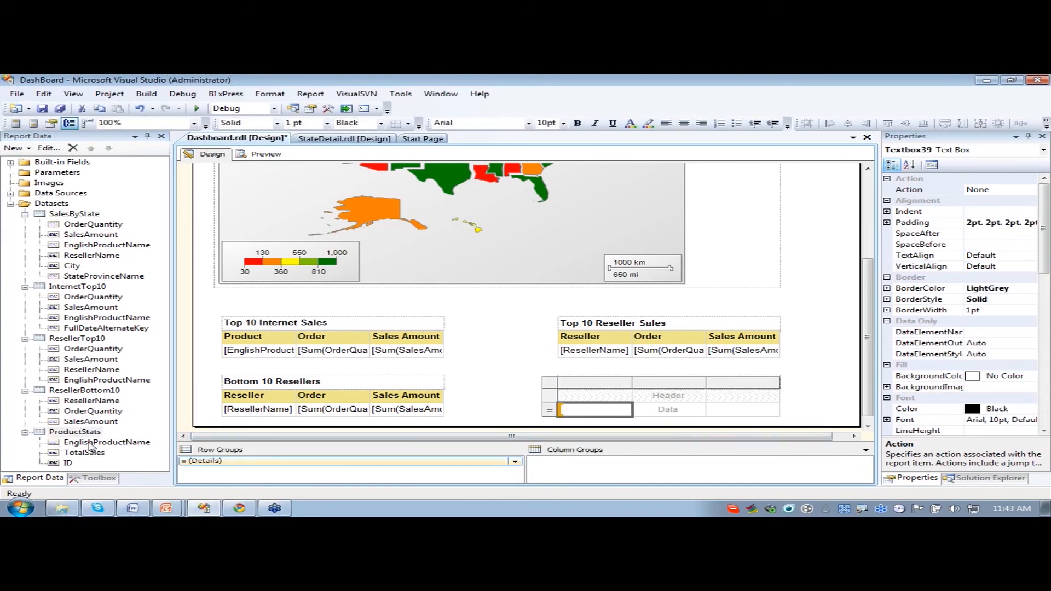
left_click_drag(90, 447, 231, 464)
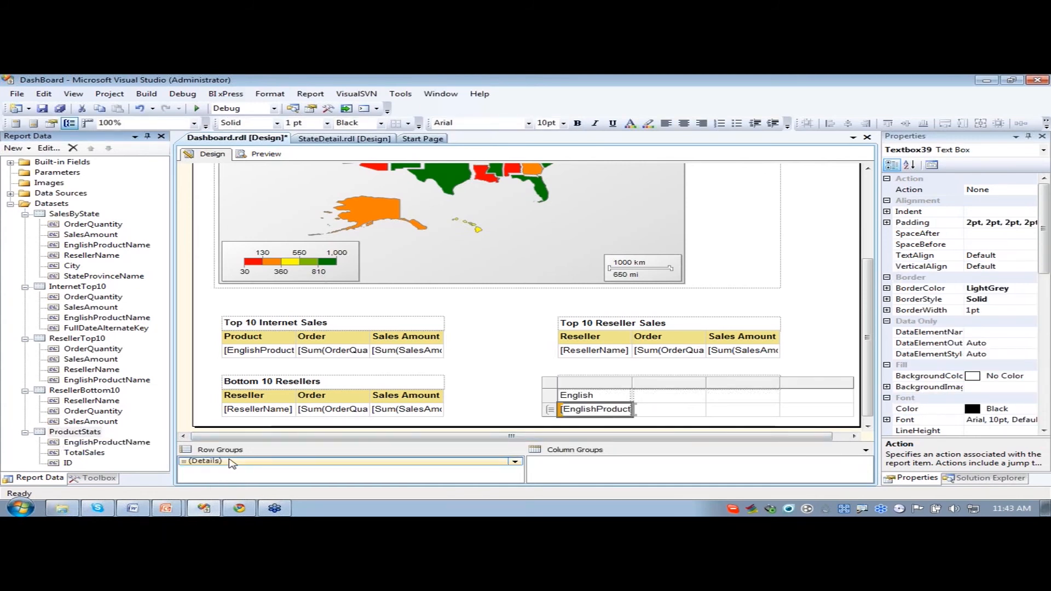
right_click(246, 461)
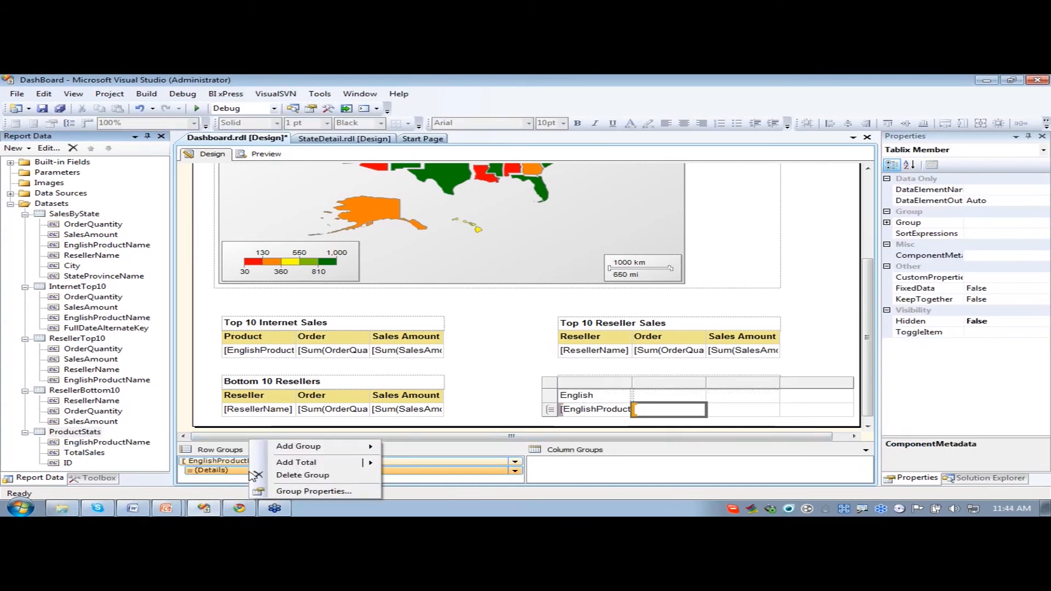
left_click(315, 475)
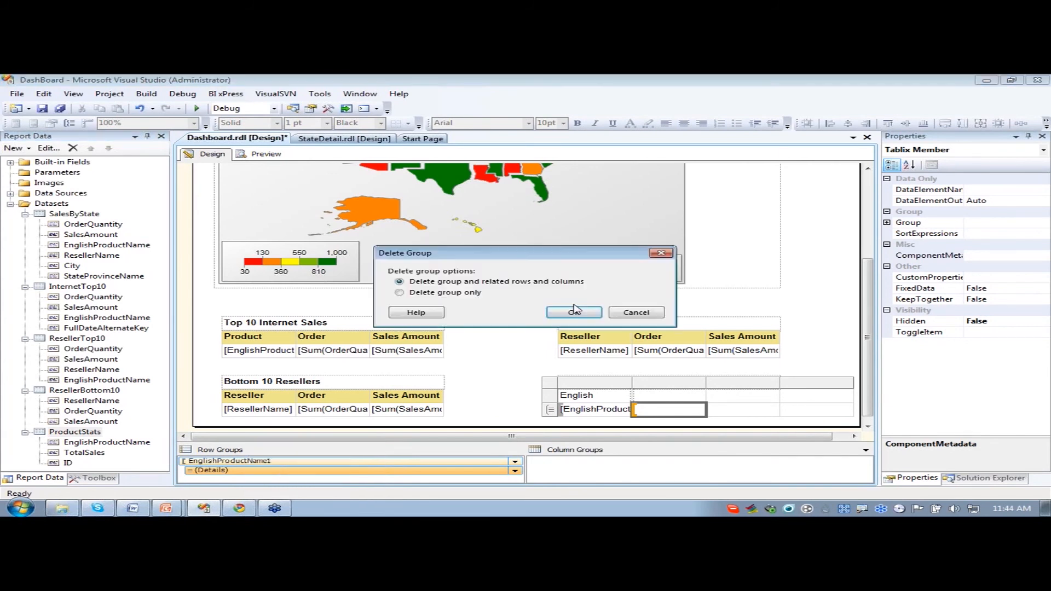
left_click(451, 295)
key("Return")
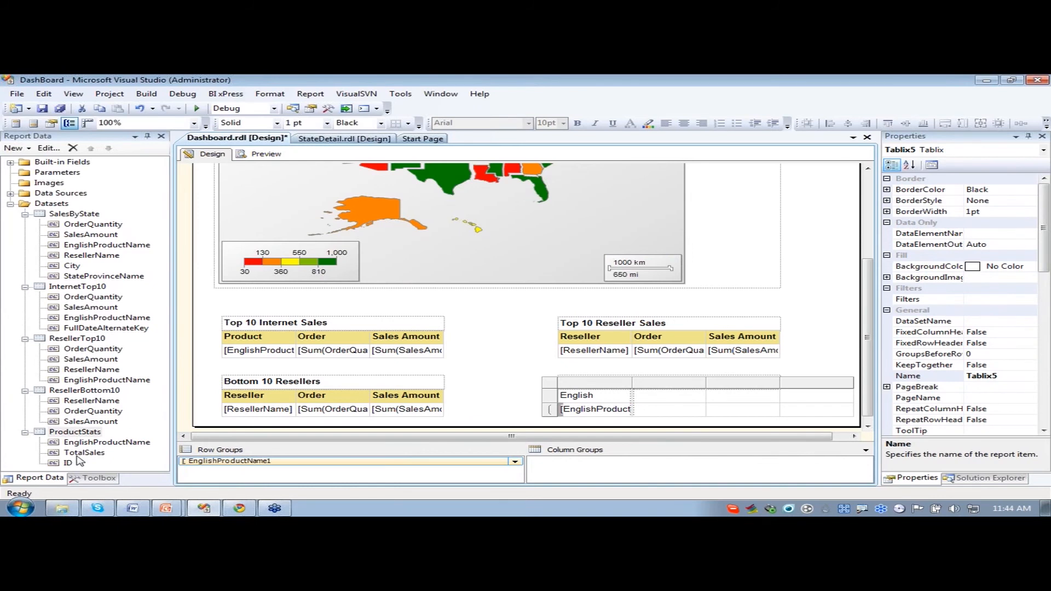
- Add TotalSales and ID to the table's two columns after the product name and delete the empty last column
left_click_drag(76, 454, 660, 416)
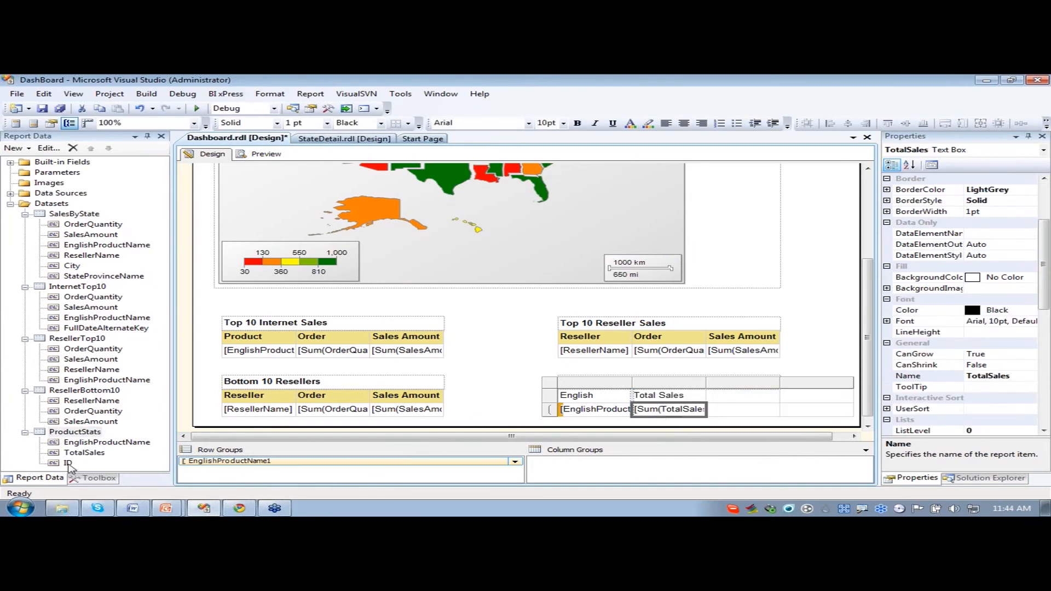
left_click_drag(69, 464, 736, 412)
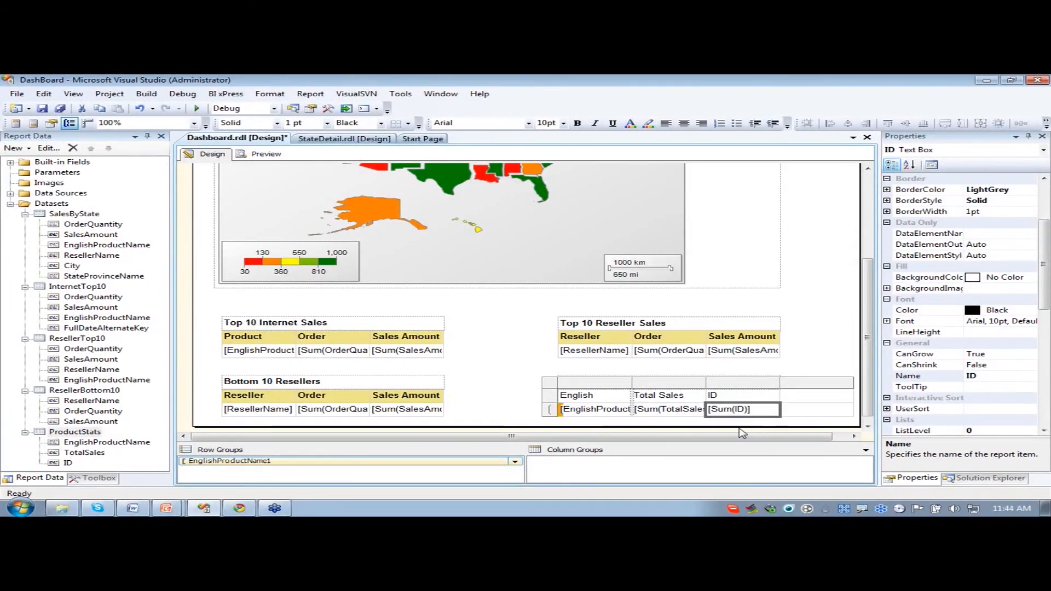
right_click(803, 389)
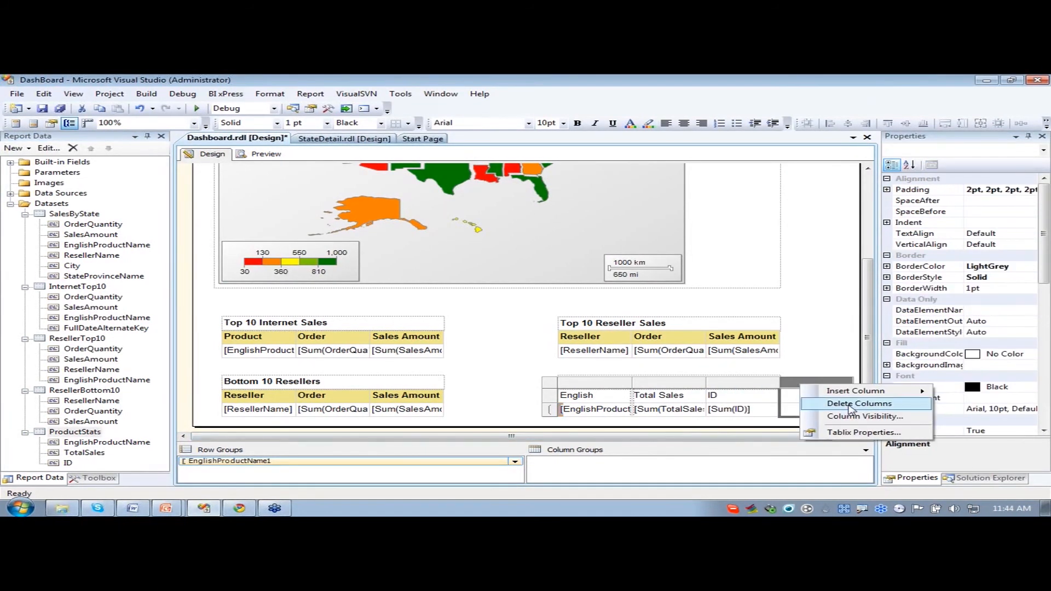
left_click(824, 402)
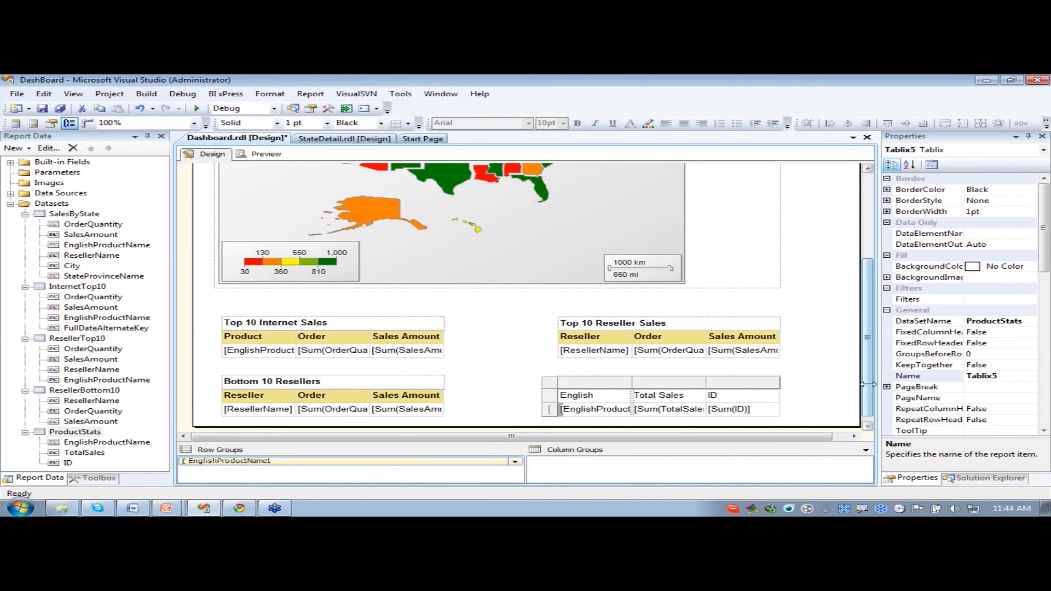
- Shorten the header of the Product Stats table's first column to Product
scroll(728, 356, "down", 1)
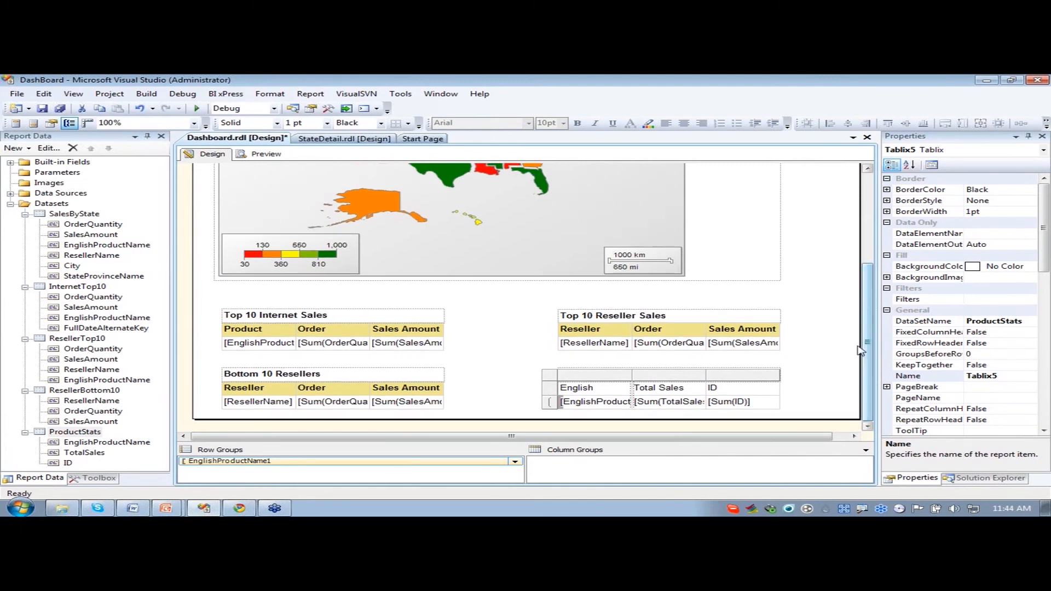
double_click(600, 388)
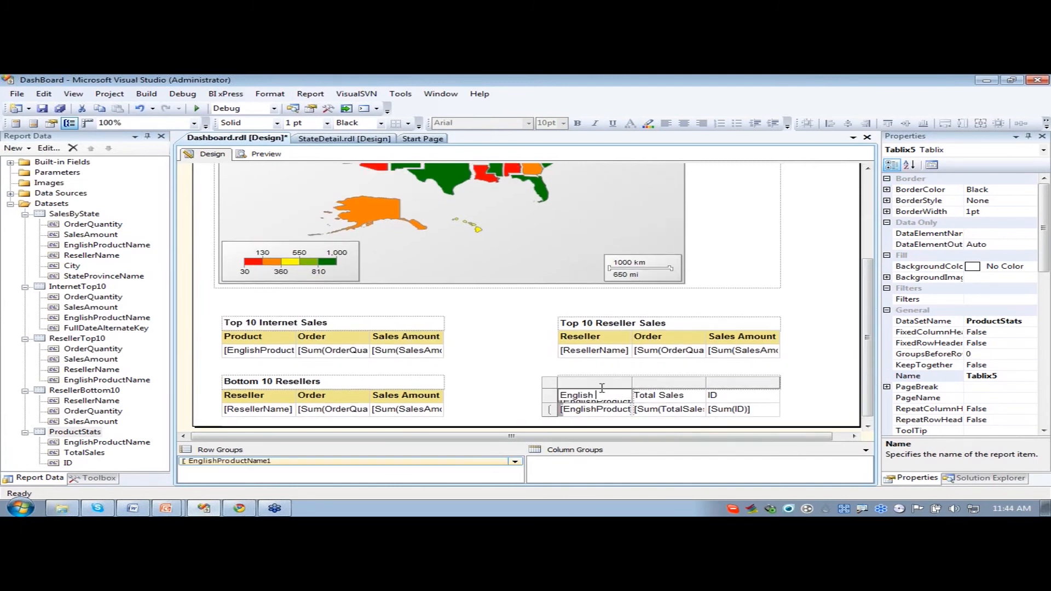
left_click_drag(594, 395, 631, 396)
key("Delete")
key("Delete")
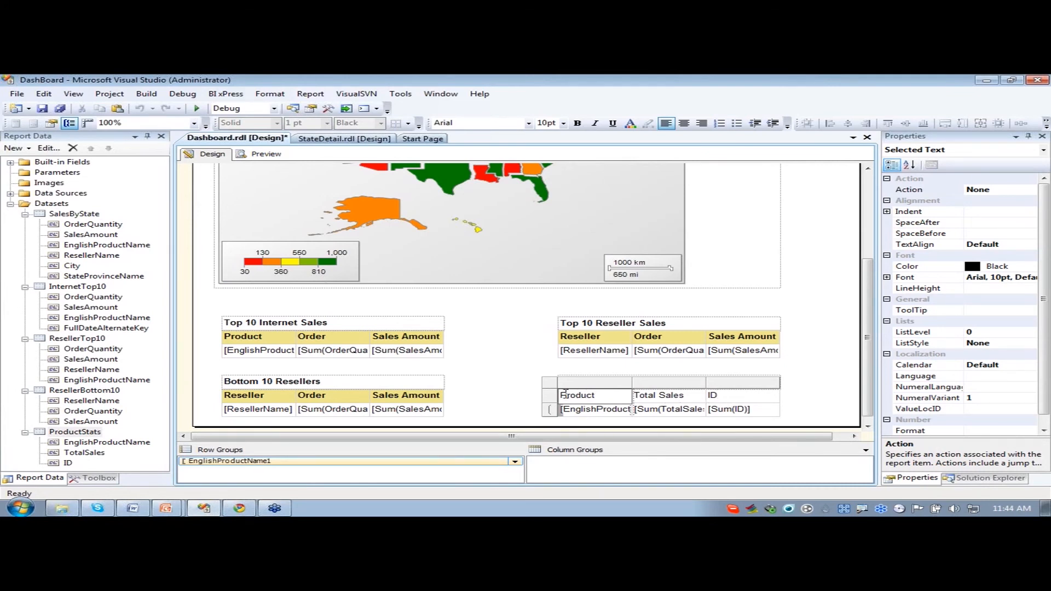
- Make the Product Stats table's header row bold with a Khaki background
left_click(735, 400, "shift")
left_click(579, 124)
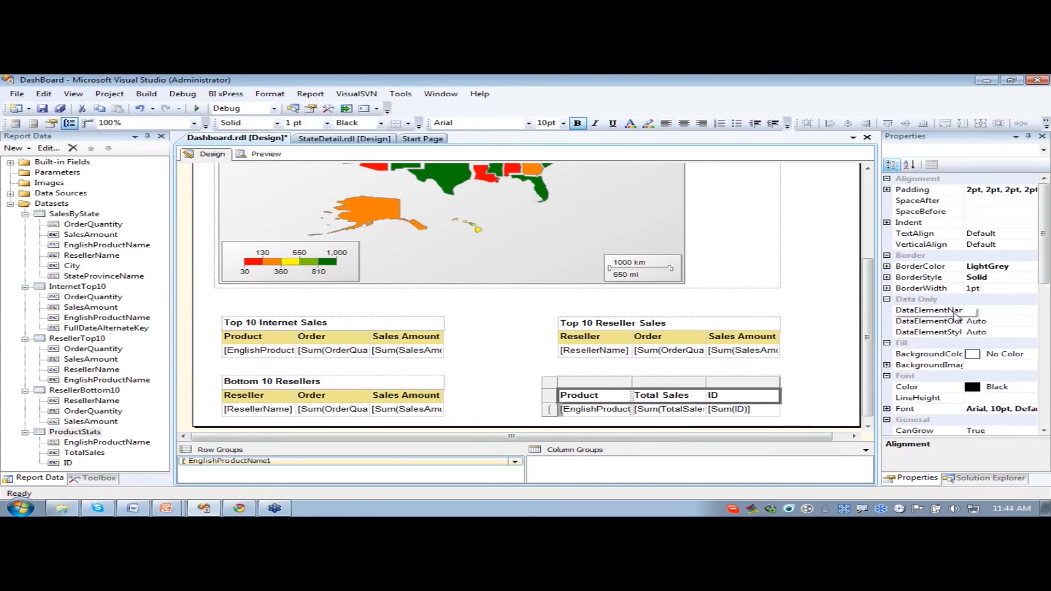
left_click(1017, 359)
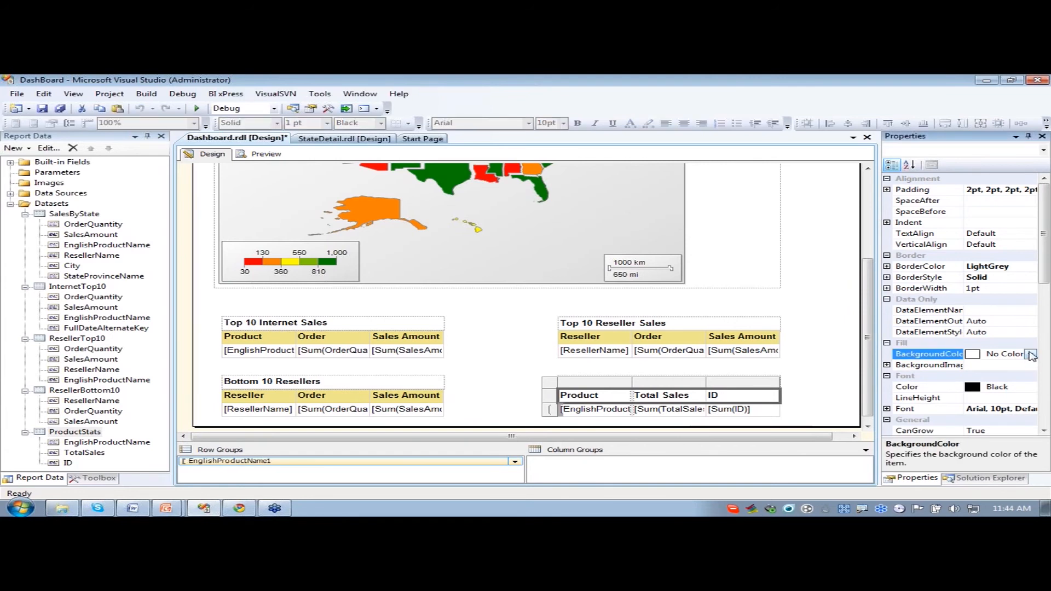
left_click(1031, 354)
left_click(946, 436)
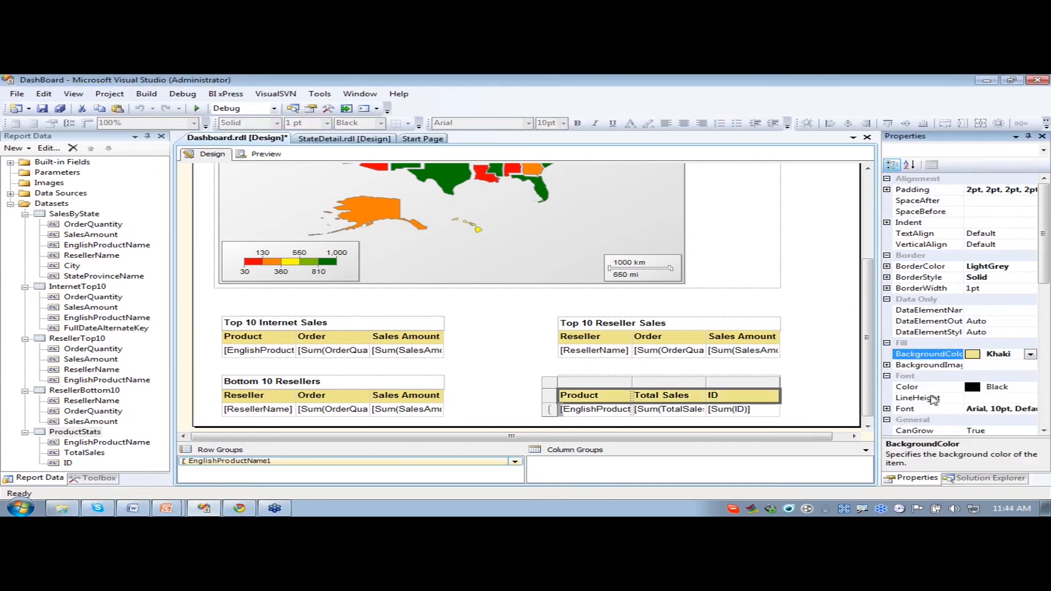
left_click(803, 400)
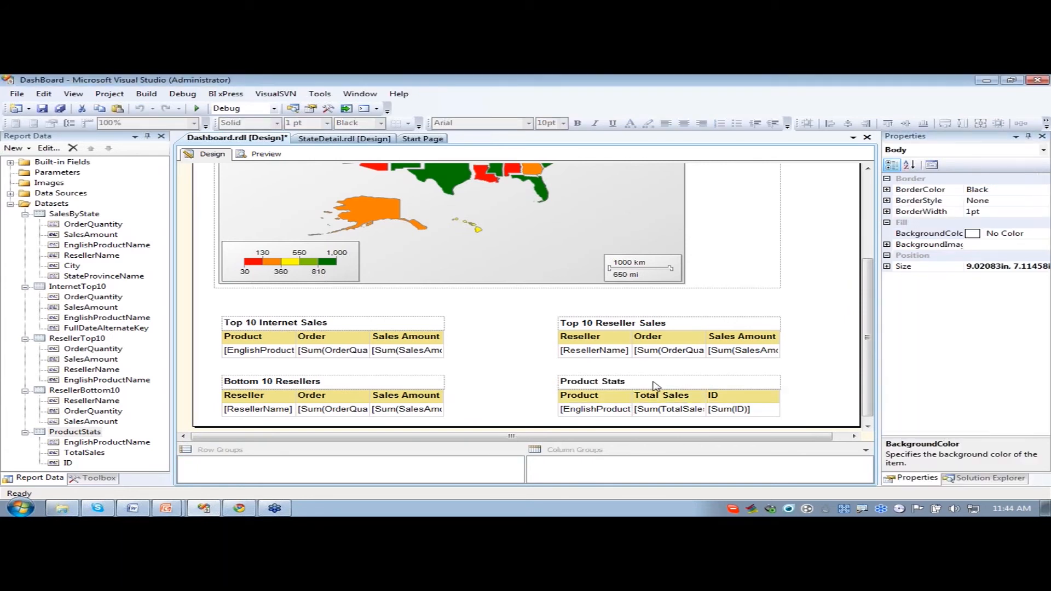
- Set the number format of the Total Sales data cell in the Product Stats table to c2
double_click(686, 410)
scroll(964, 329, "down", 2)
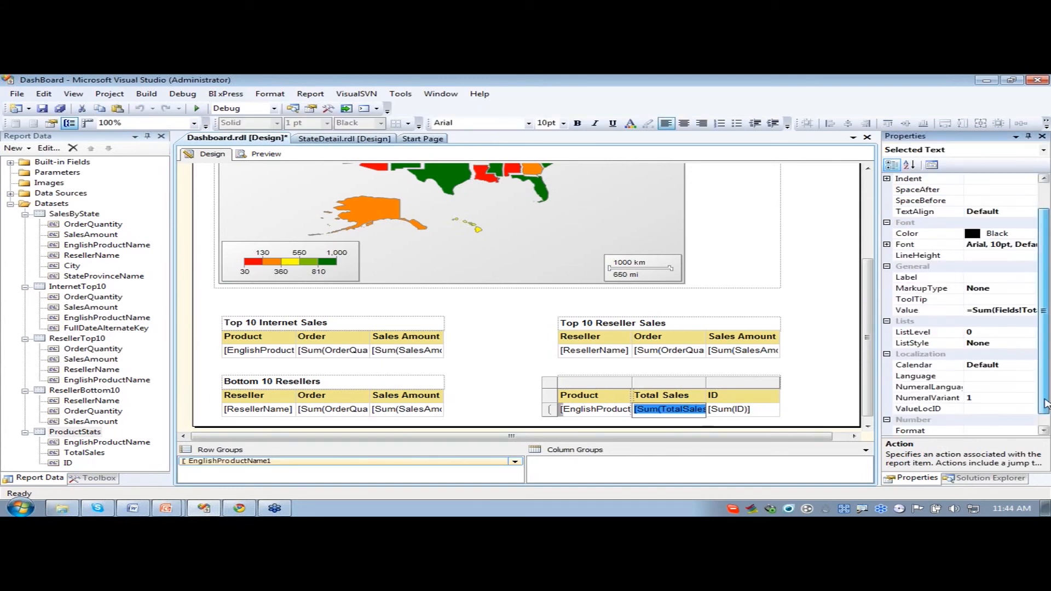
left_click(973, 420)
type("c")
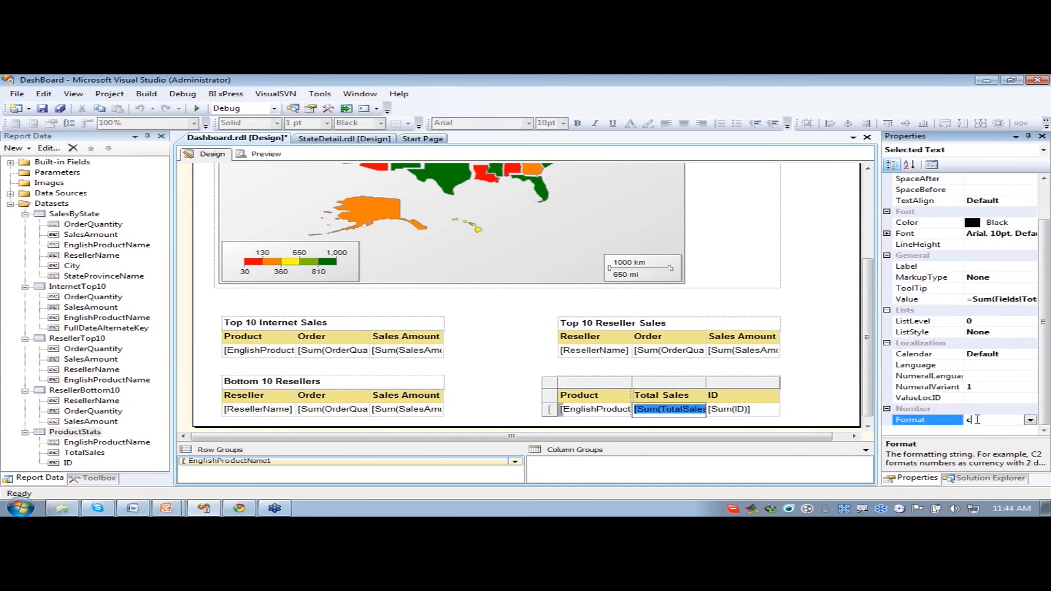
type("2")
left_click(870, 414)
left_click_drag(869, 412, 869, 422)
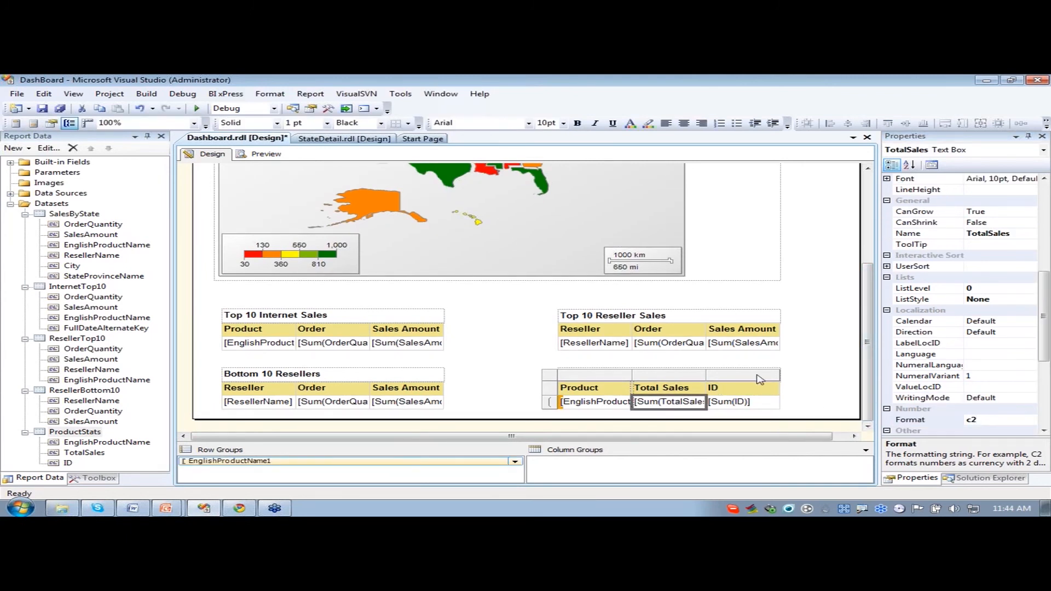
- Preview the dashboard report, examine the Product Stats table's values and return to the design
left_click(267, 155)
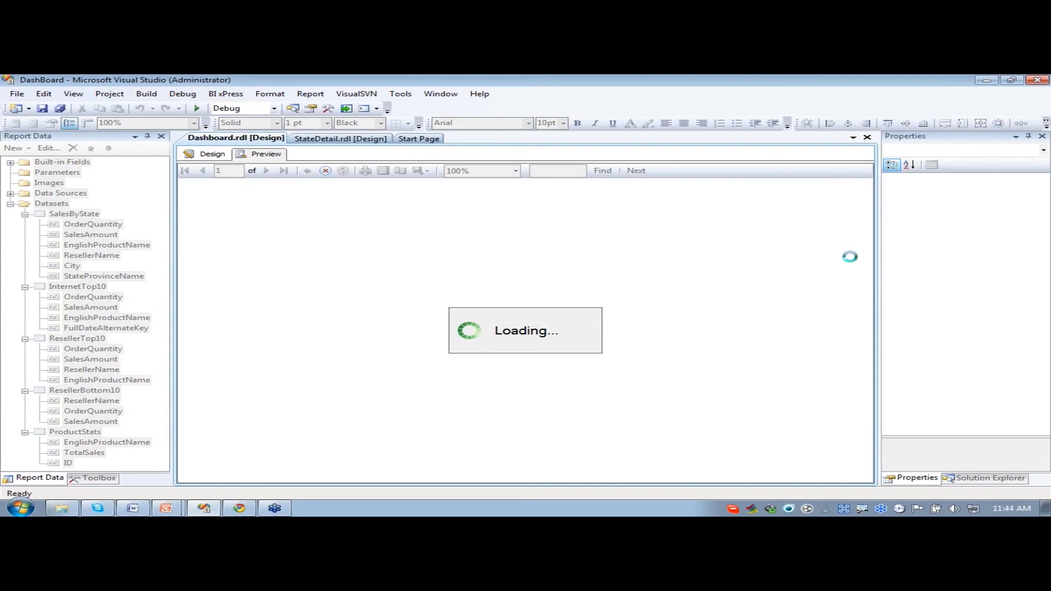
left_click_drag(867, 268, 863, 335)
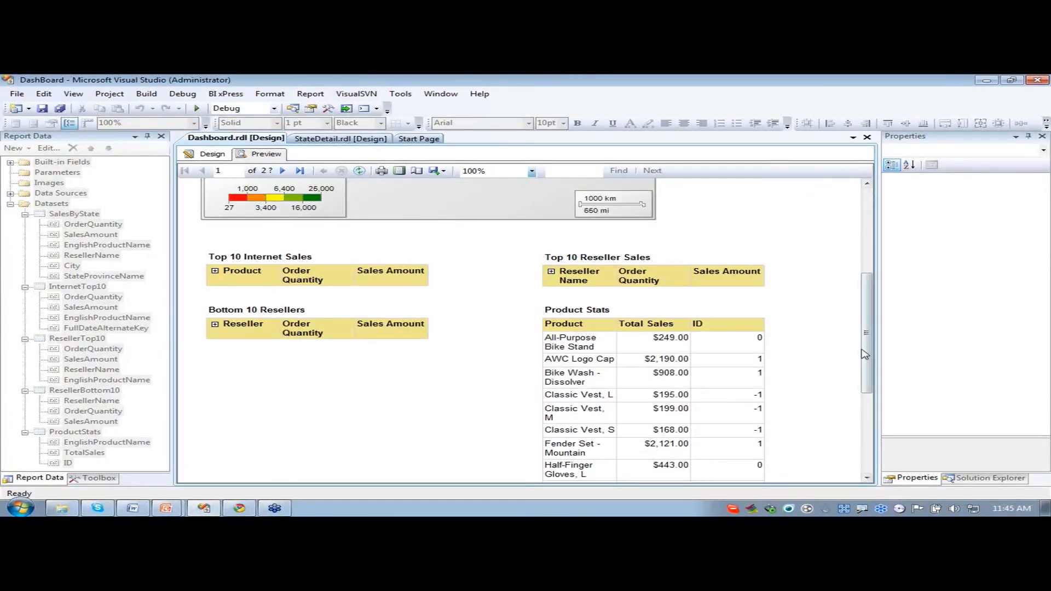
left_click(205, 153)
- Set the Product Stats table's EnglishProductName row group to be hidden initially, with its display toggled by Textbox35
left_click(584, 395)
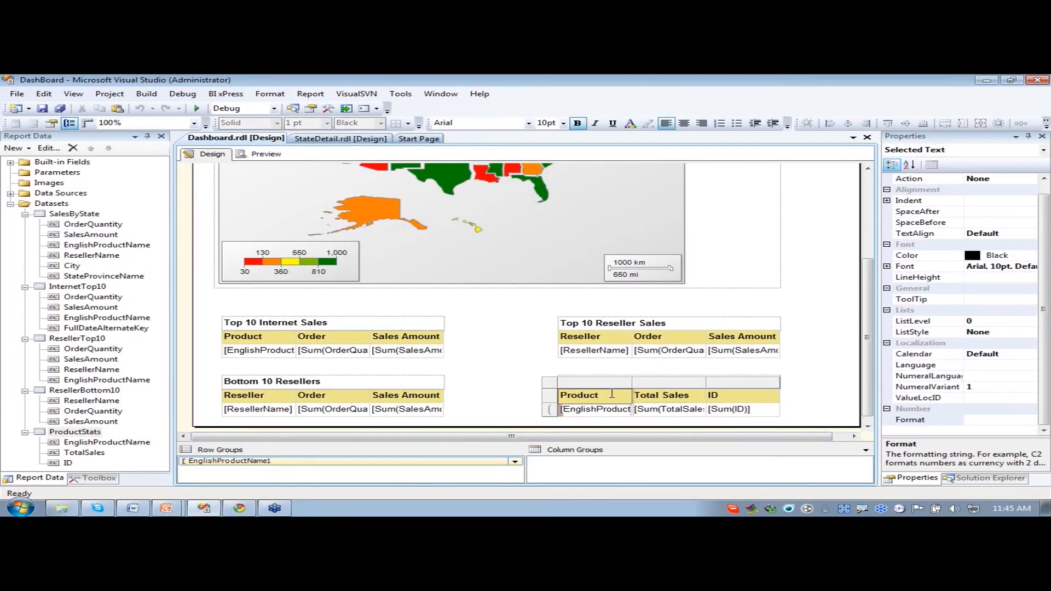
left_click(532, 368)
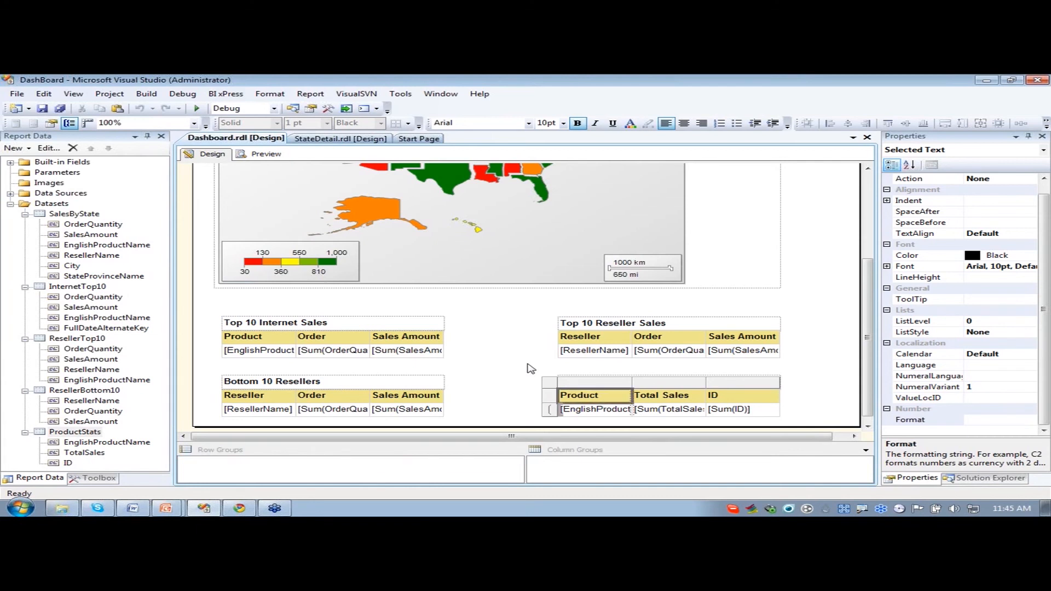
left_click(596, 395)
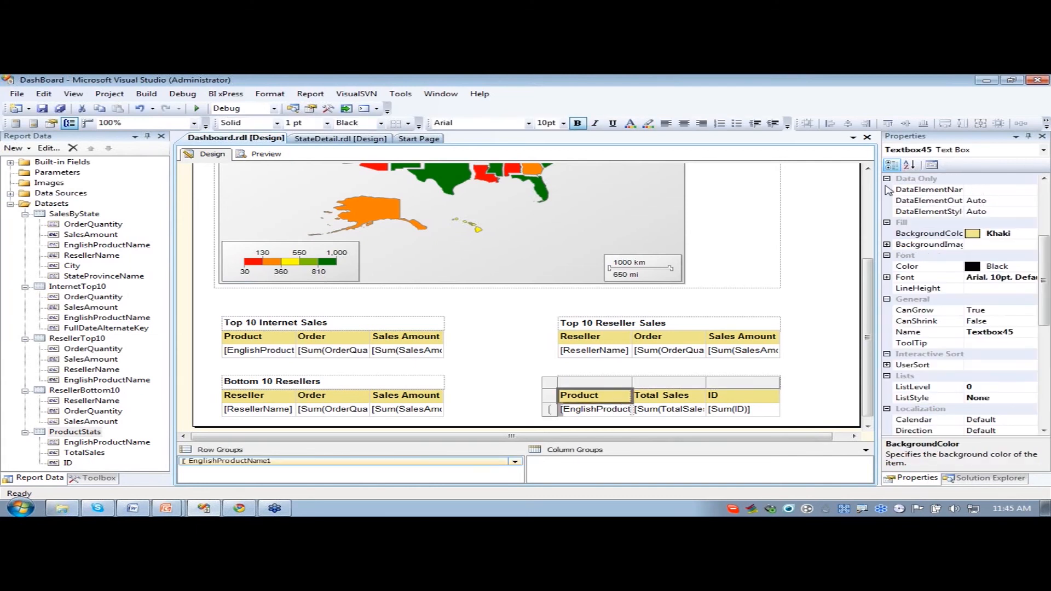
left_click(331, 461)
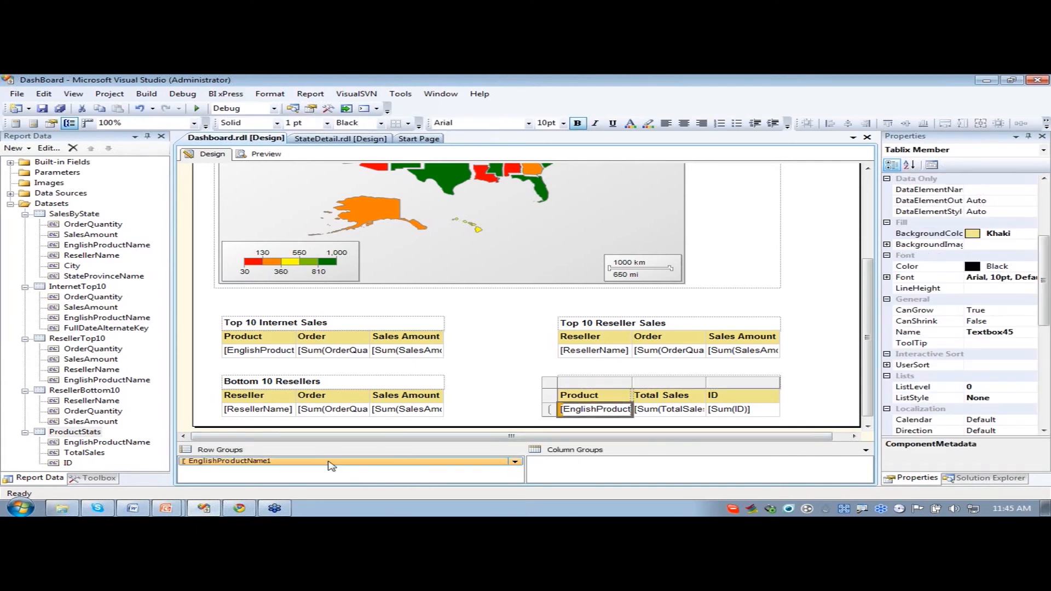
right_click(332, 462)
left_click(384, 494)
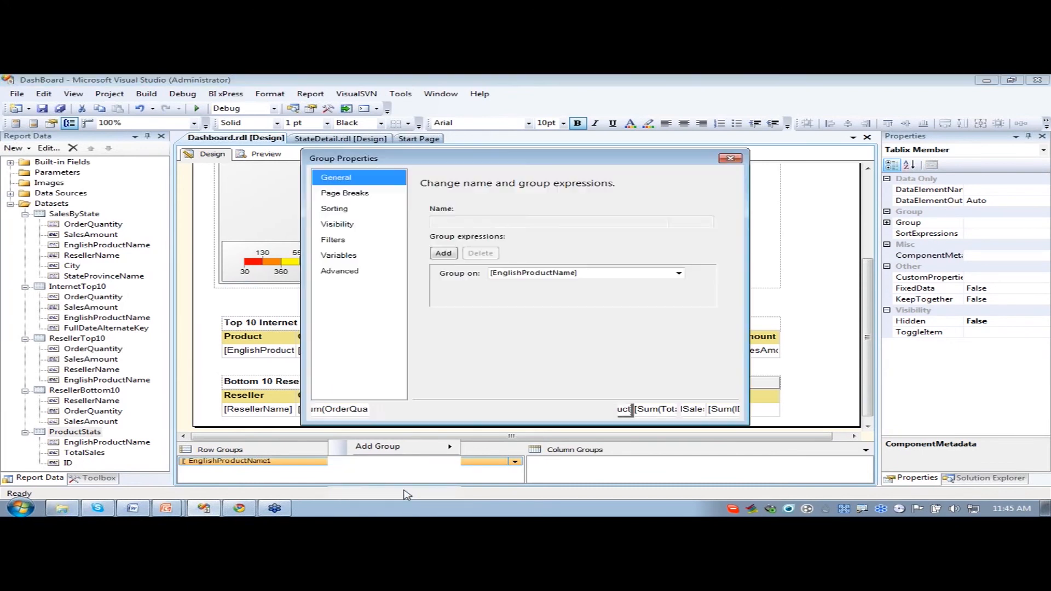
left_click(369, 226)
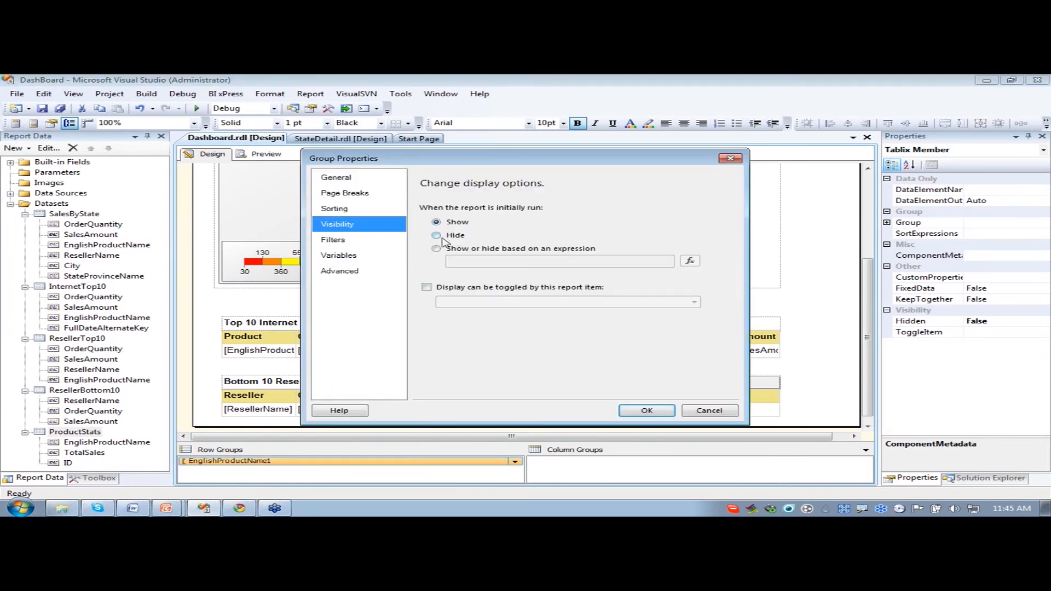
left_click(436, 235)
left_click(426, 287)
left_click(548, 302)
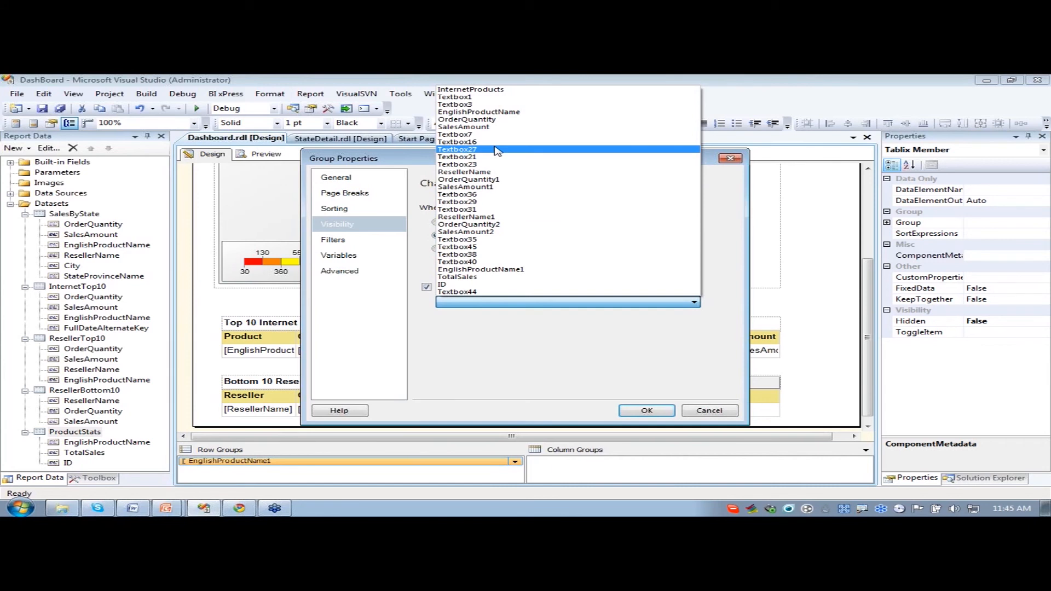
left_click(479, 240)
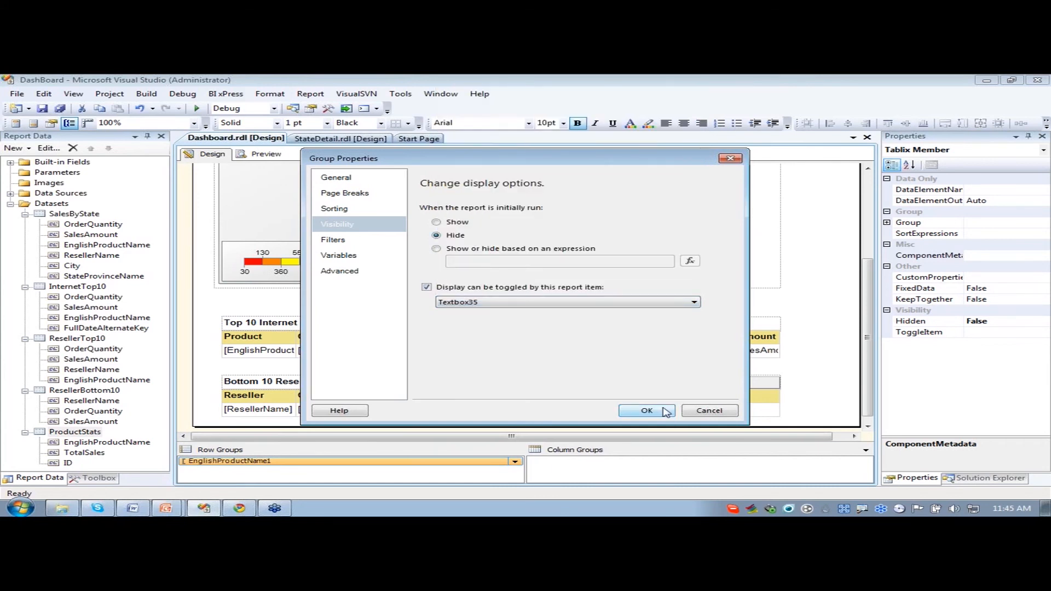
left_click(647, 411)
- Check the Product header cell's name and change the row group's toggle item to Textbox45
left_click(618, 398)
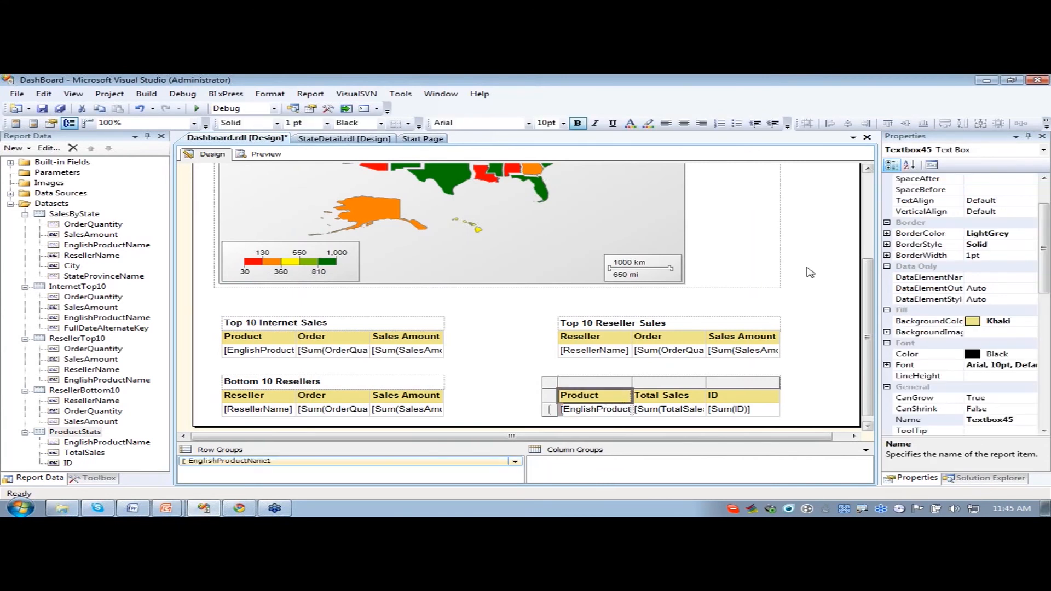
double_click(416, 463)
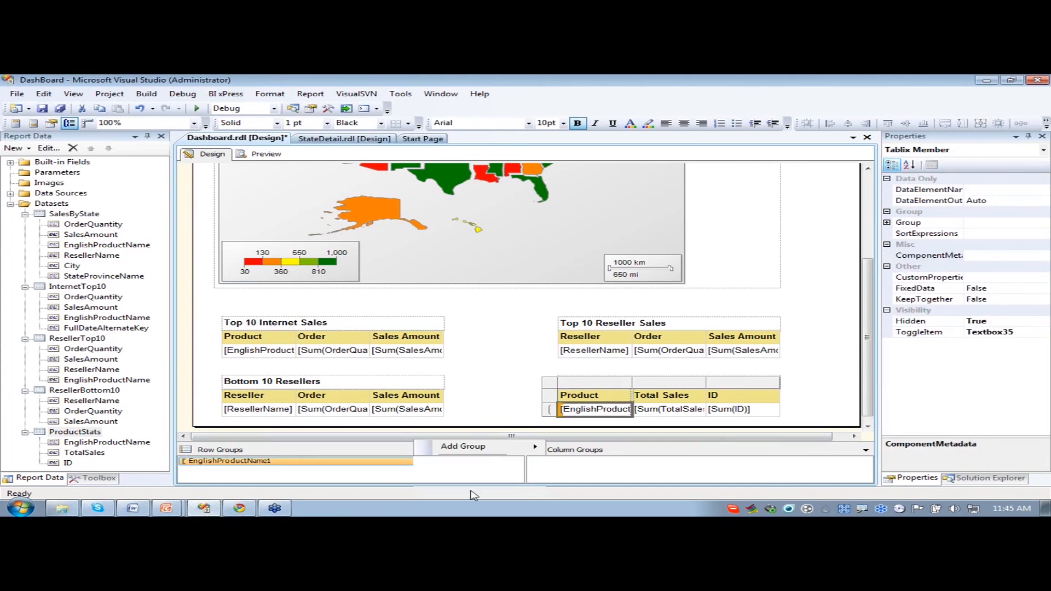
left_click(351, 224)
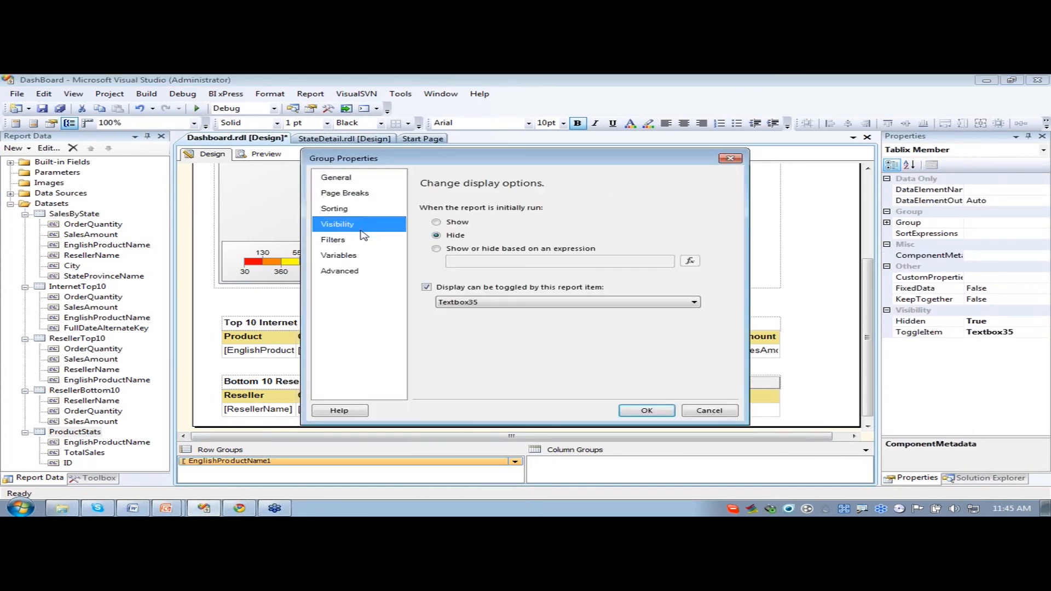
left_click(481, 303)
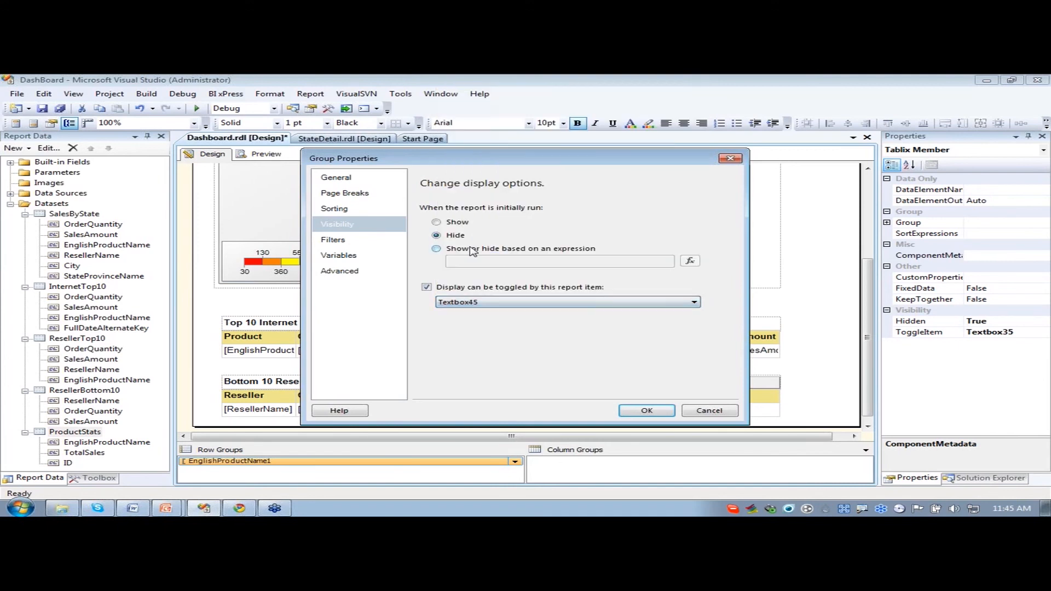
left_click(493, 254)
left_click(640, 411)
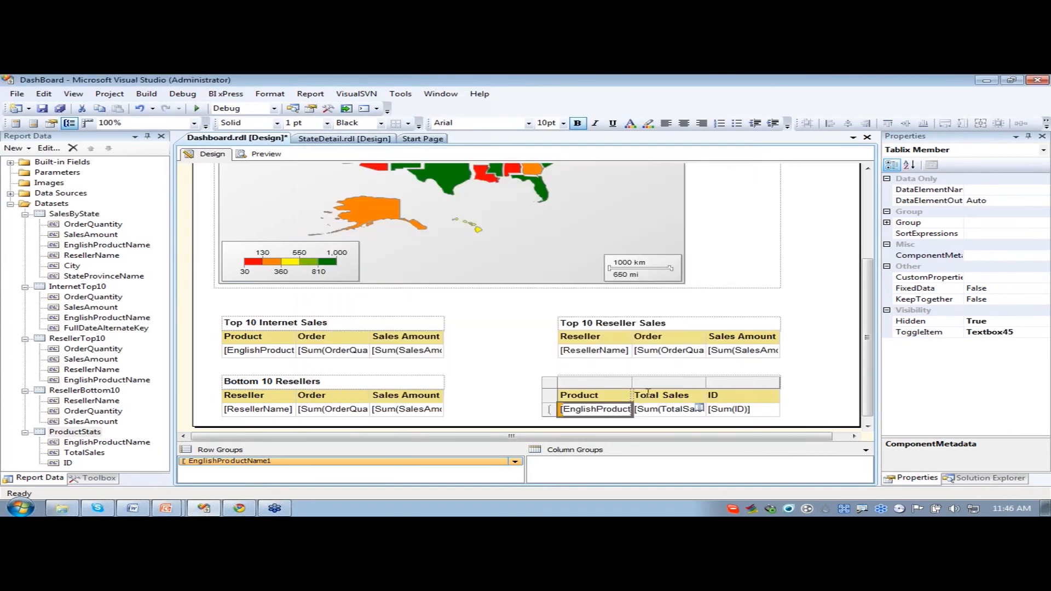
- Insert a 3 Symbols (Circled) indicator into the ID data cell of the Product Stats table
left_click(507, 350)
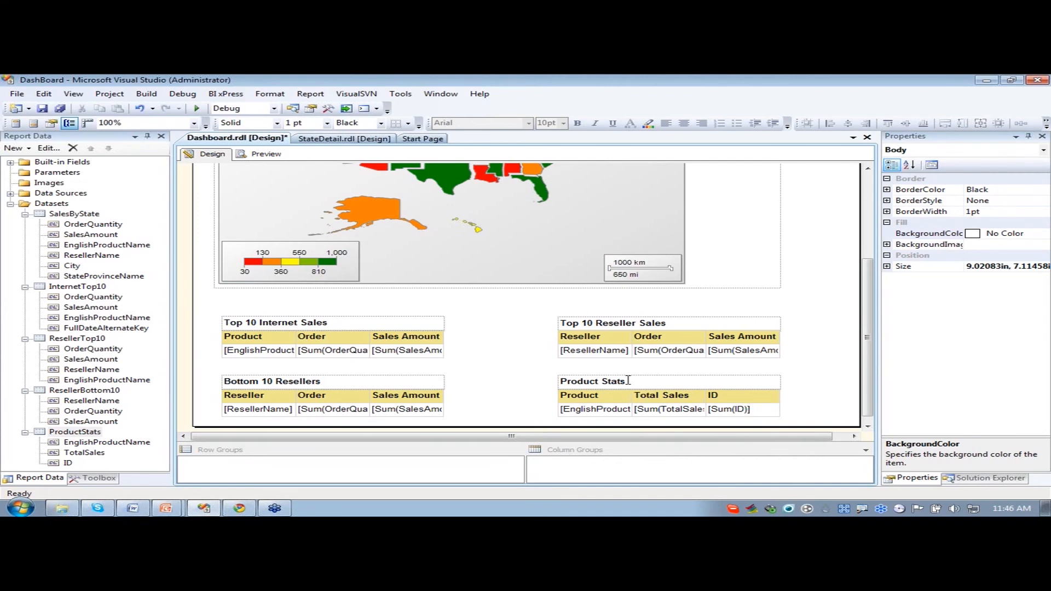
left_click(96, 478)
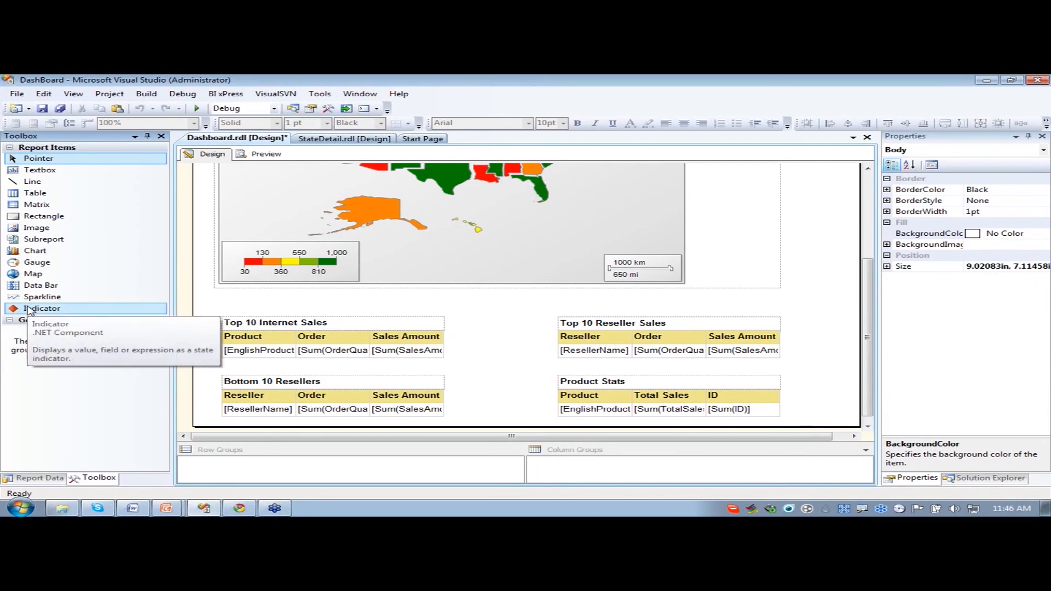
left_click_drag(28, 310, 744, 415)
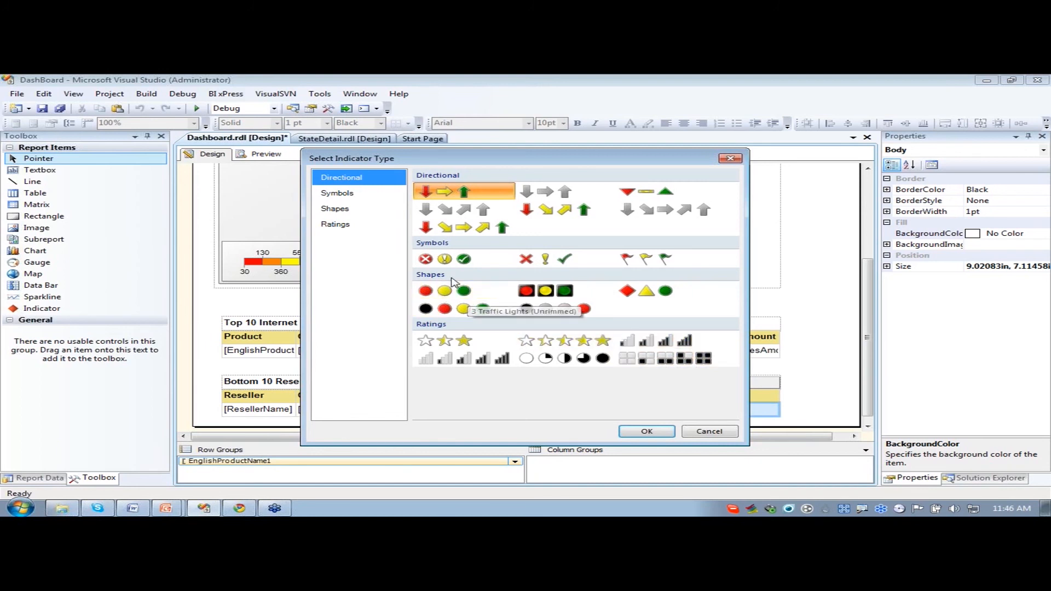
left_click(446, 259)
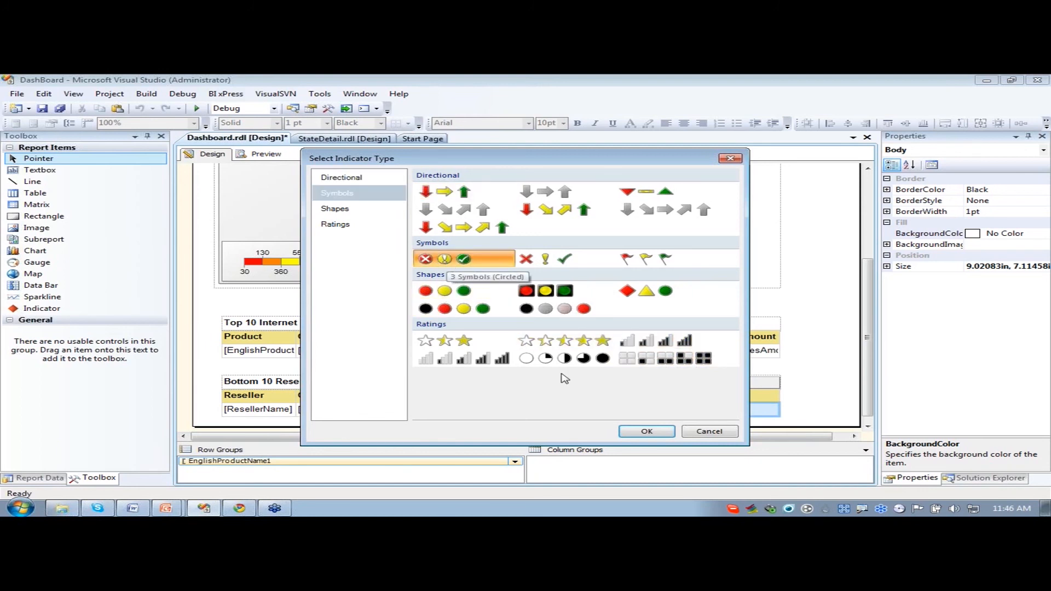
left_click(652, 433)
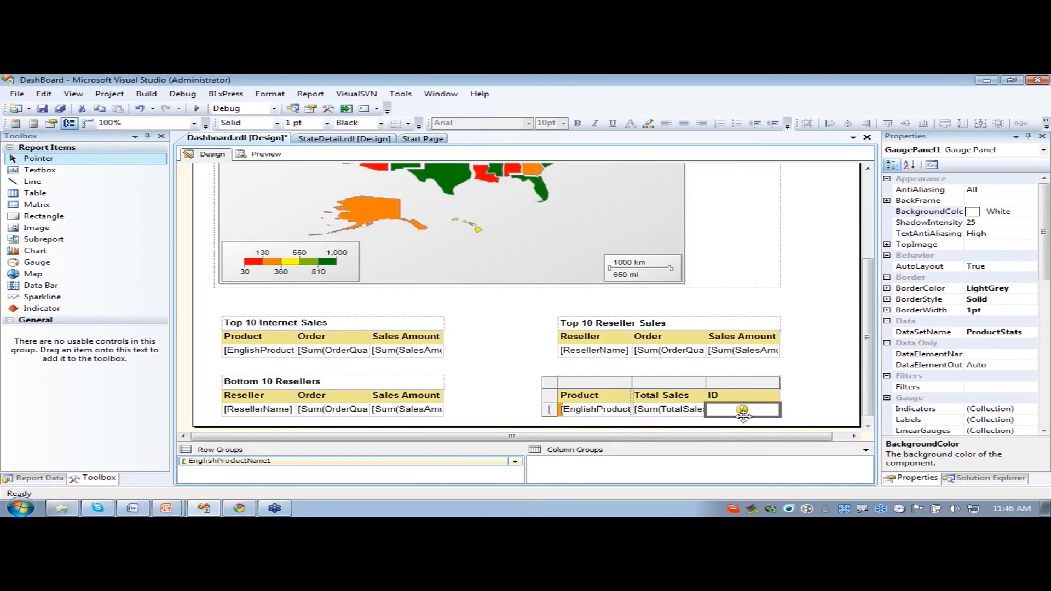
- Preview the dashboard report and expand the Product Stats table to examine the indicators beside each product's total sales
left_click(275, 155)
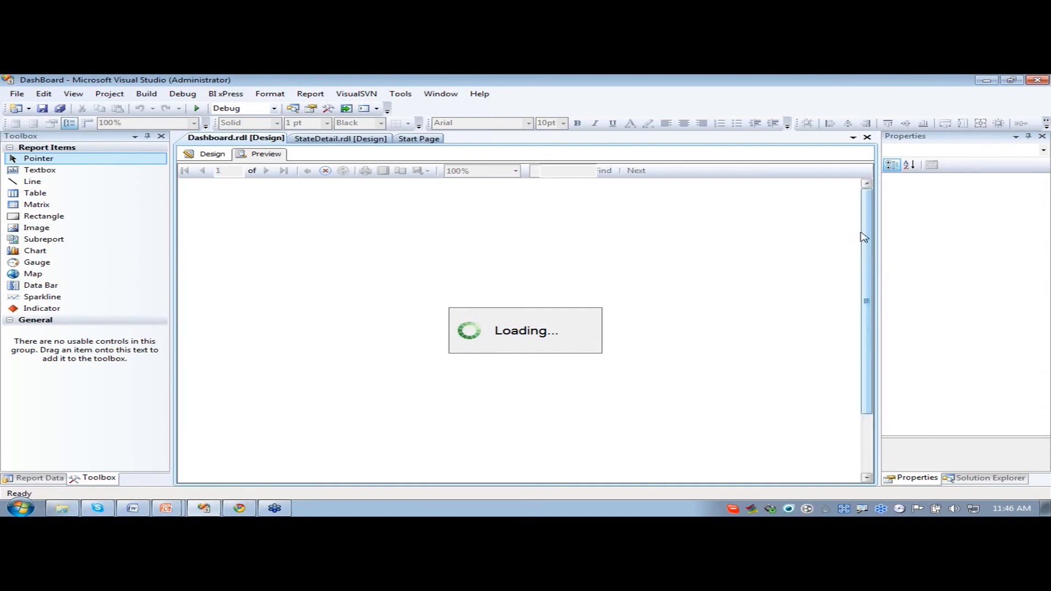
scroll(867, 236, "down", 3)
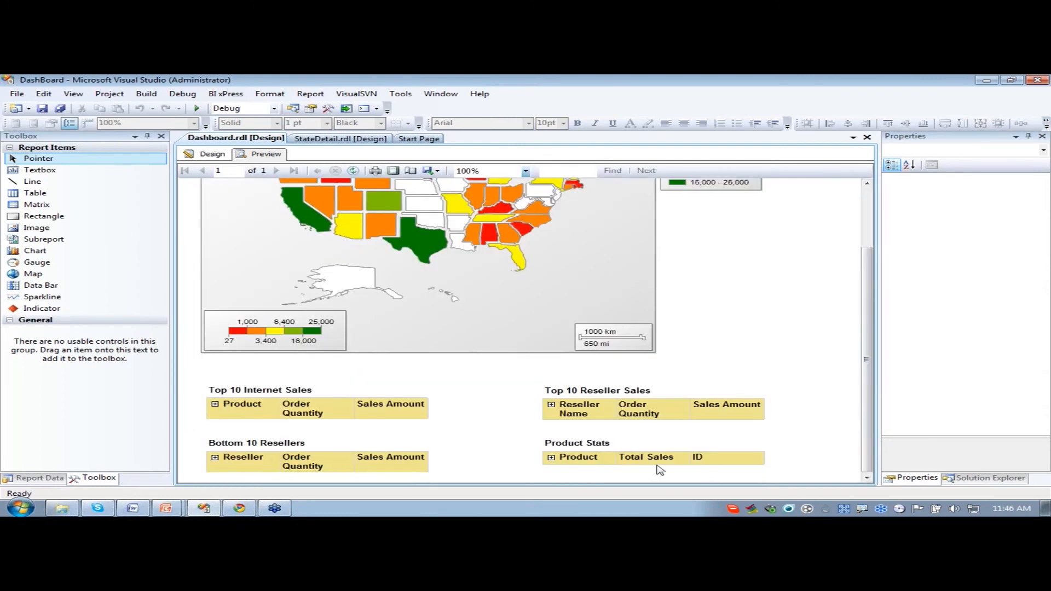
left_click(551, 457)
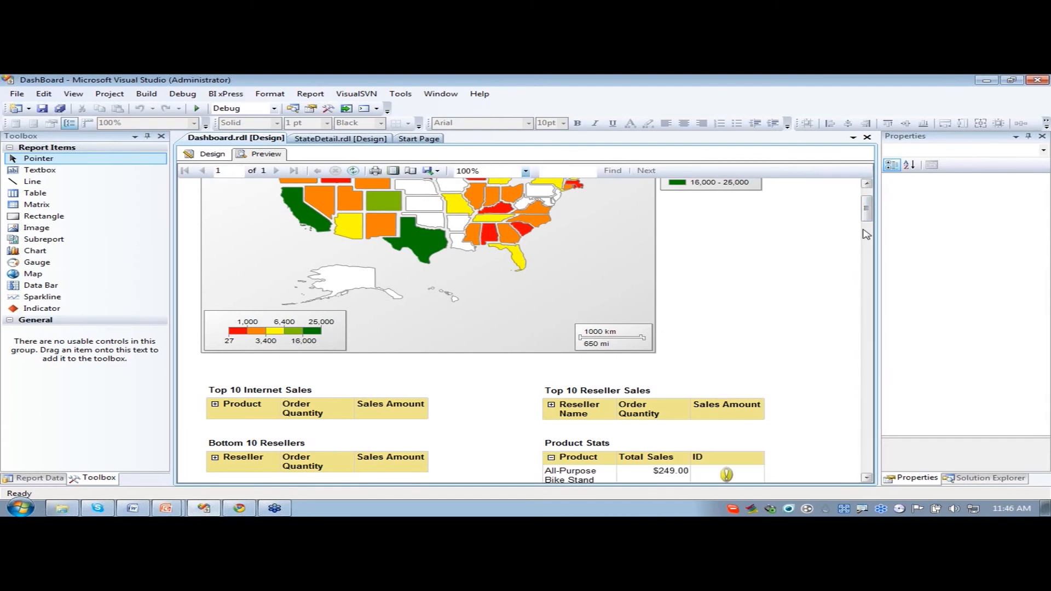
left_click_drag(869, 213, 869, 233)
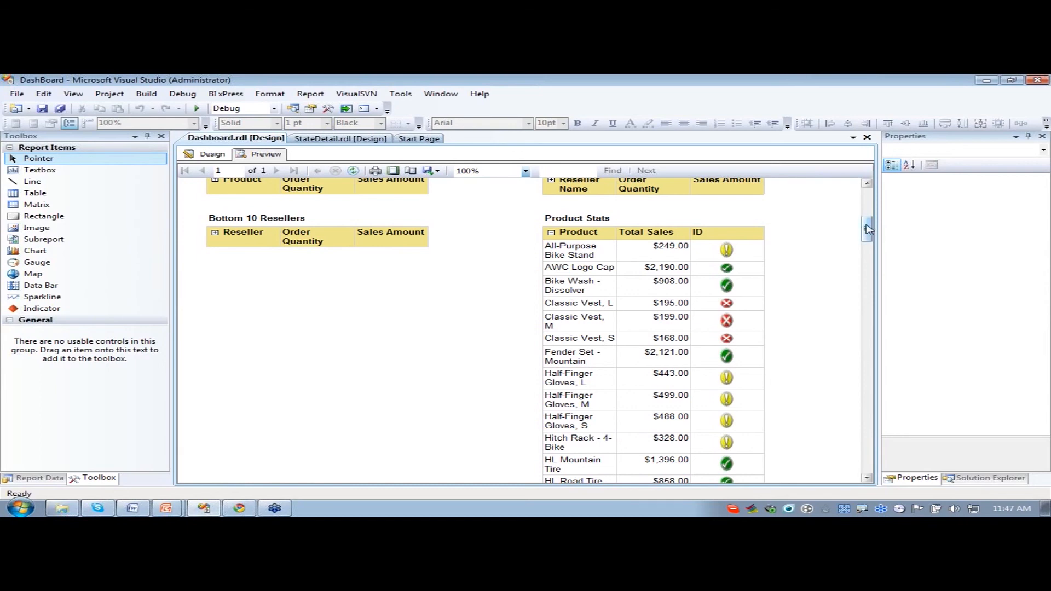
left_click_drag(868, 228, 875, 269)
- Collapse the Product Stats table in the preview and return to the design to review the map and tables
scroll(814, 354, "up", 15)
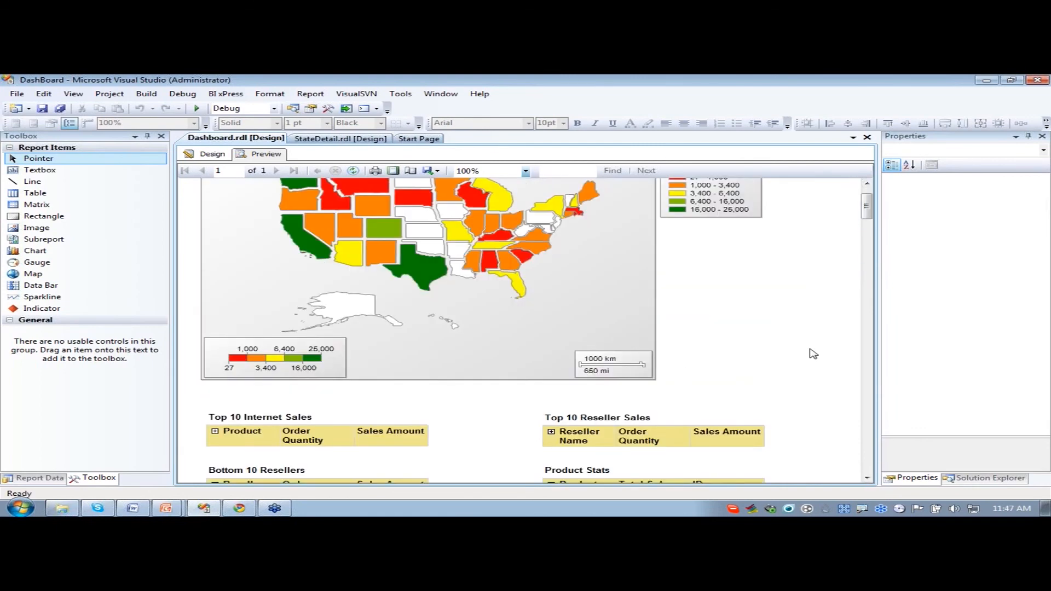
scroll(811, 356, "down", 5)
left_click(552, 190)
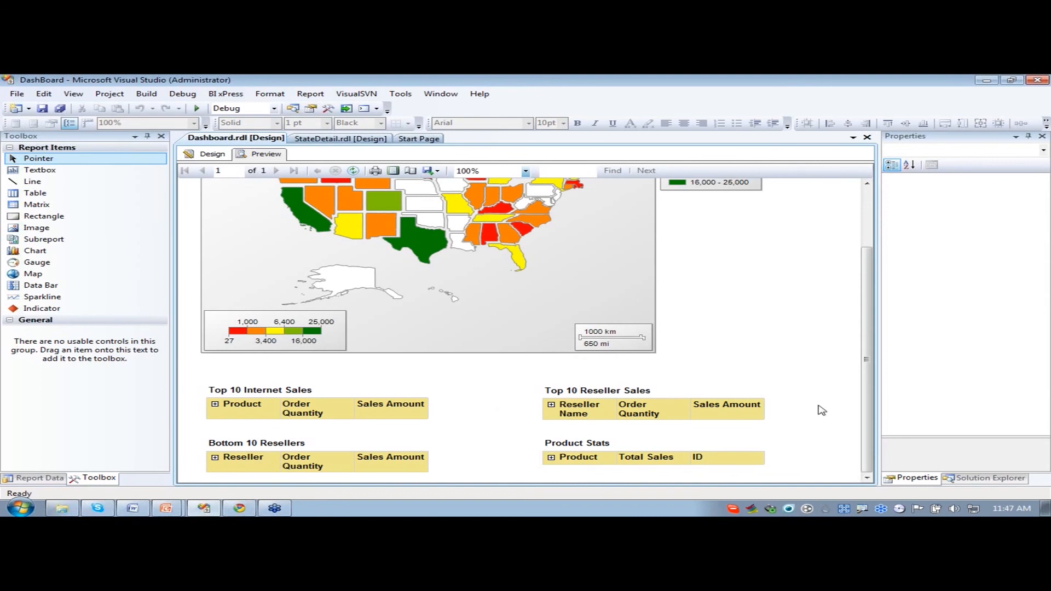
left_click(213, 155)
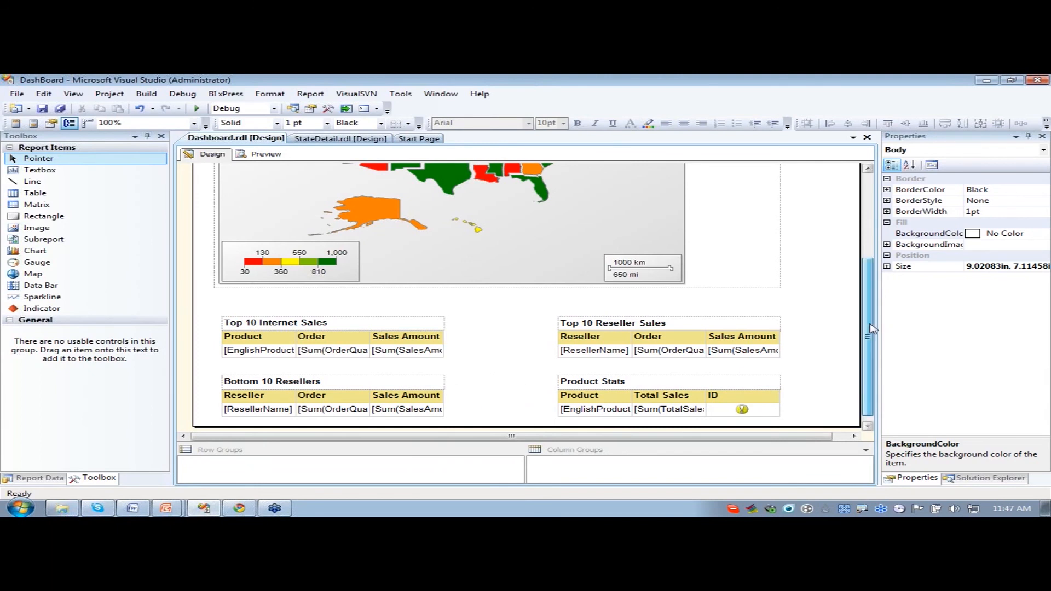
scroll(630, 257, "up", 5)
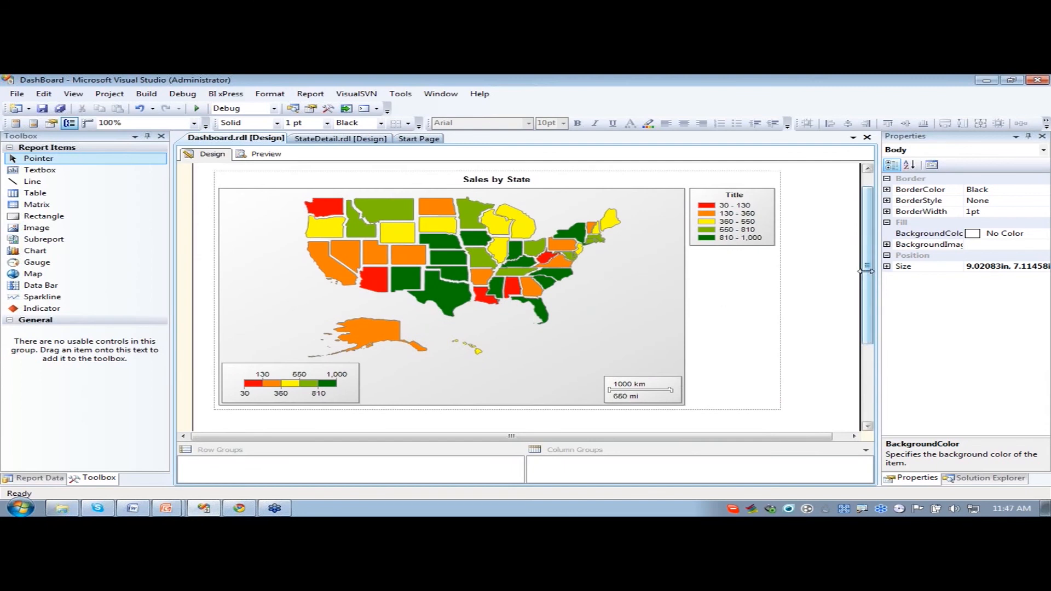
left_click_drag(865, 272, 860, 340)
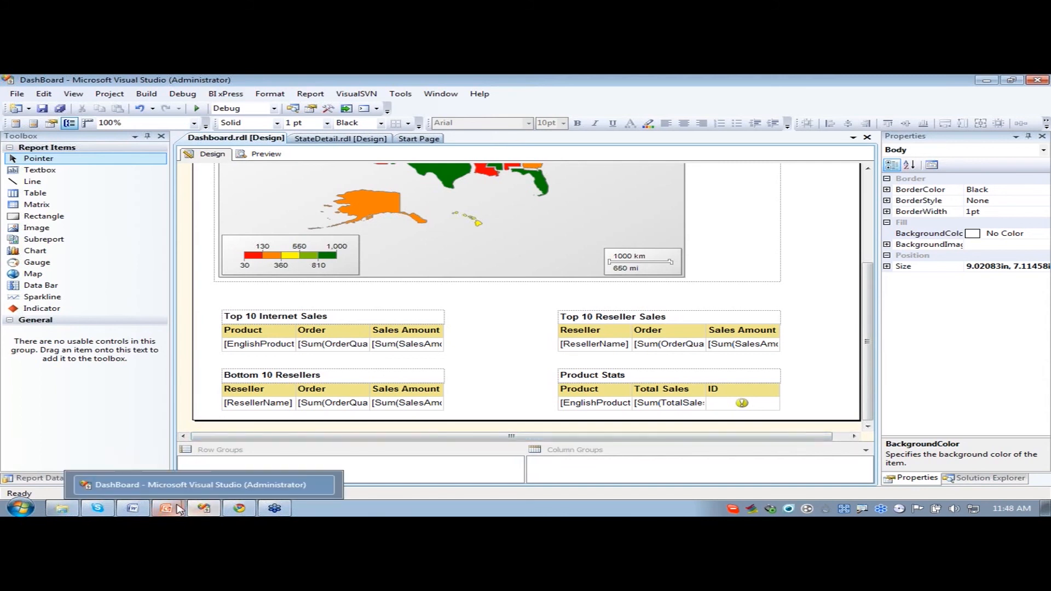
- Switch to the PowerPoint slide show and advance from the Demo slide to the References slide
mouse_move(178, 509)
left_click(169, 483)
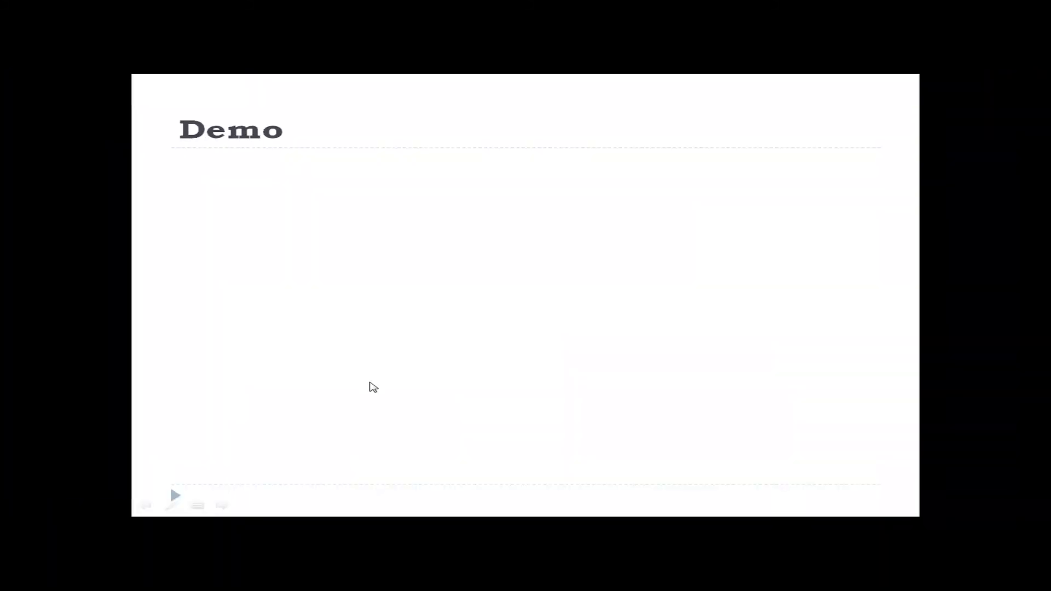
left_click(370, 383)
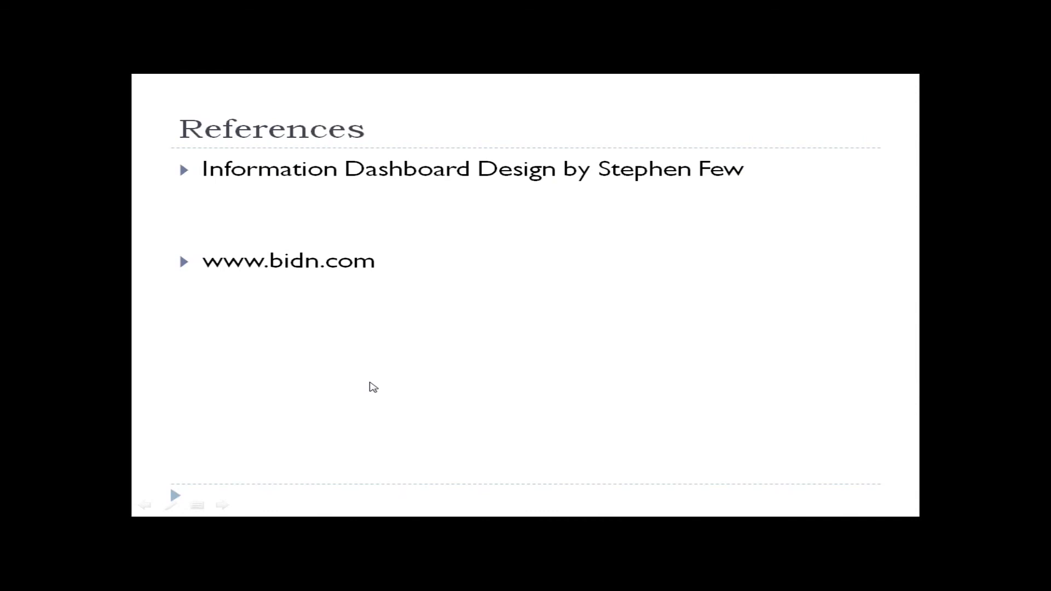